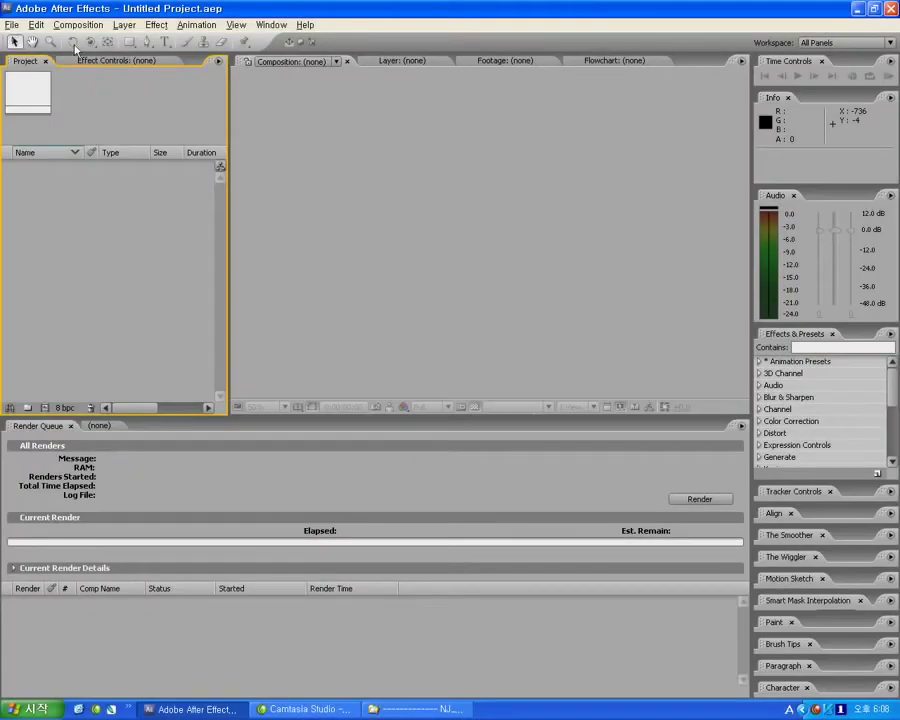
# - Browse the menu bar commands, starting from the File menu, then close the menu
pyautogui.click(13, 25)
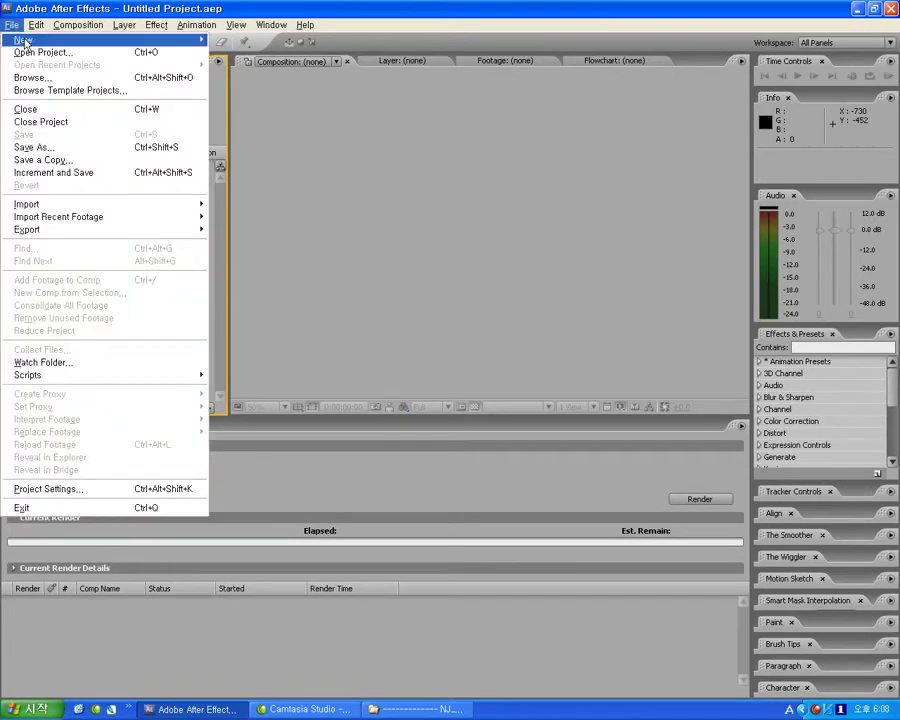
pyautogui.moveTo(24, 40)
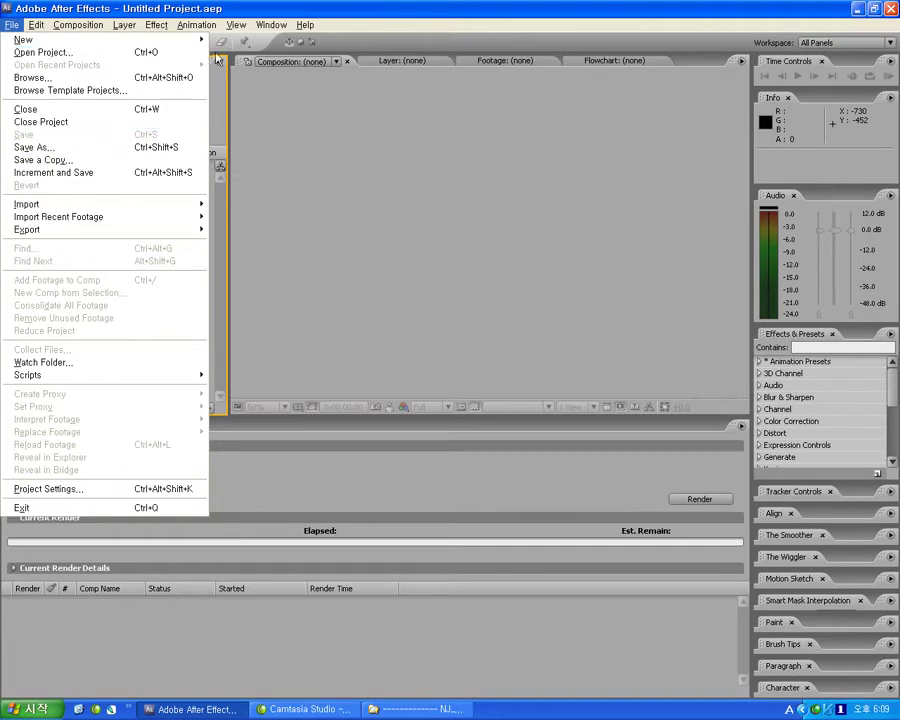
pyautogui.moveTo(236, 24)
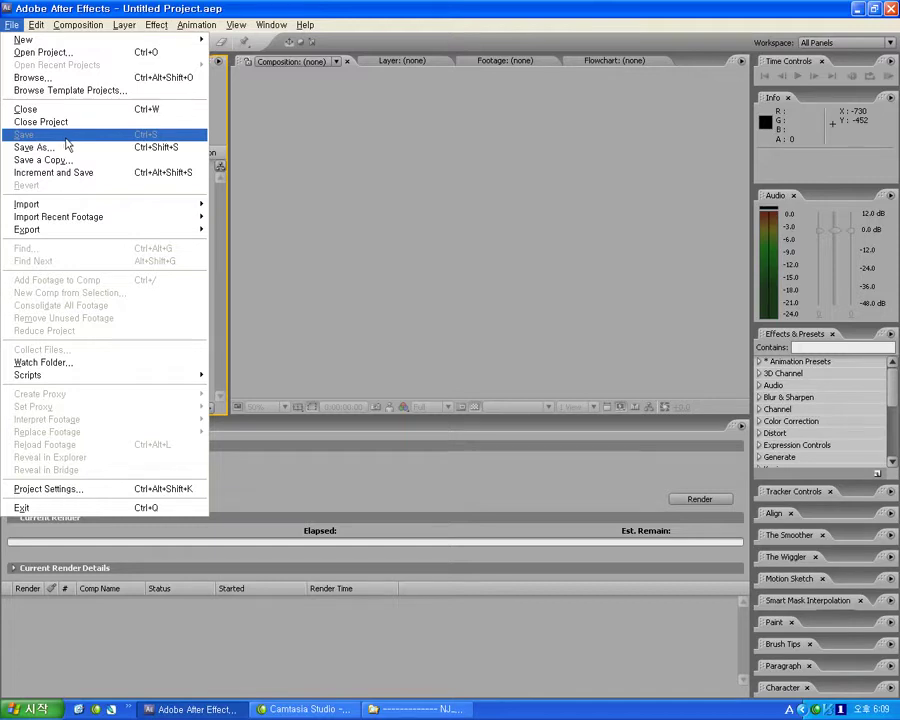
pyautogui.moveTo(120, 204)
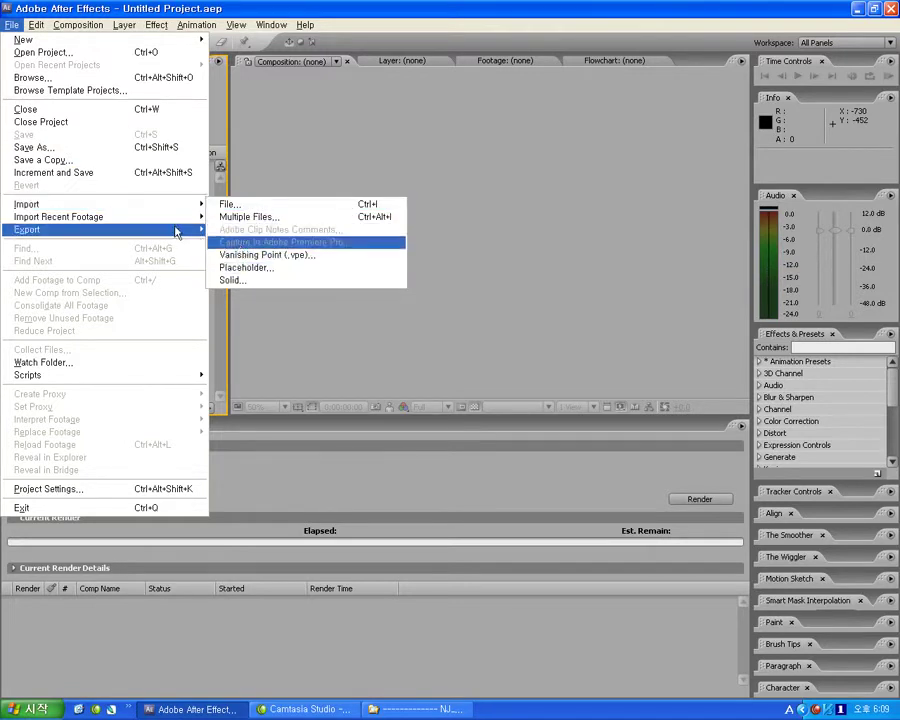
pyautogui.moveTo(172, 229)
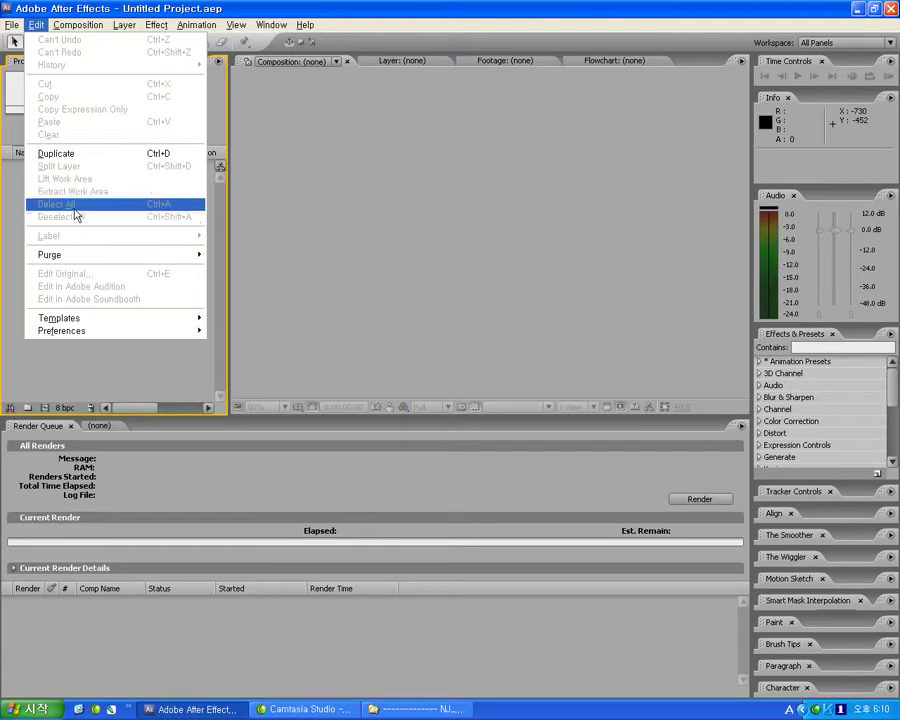
pyautogui.moveTo(83, 33)
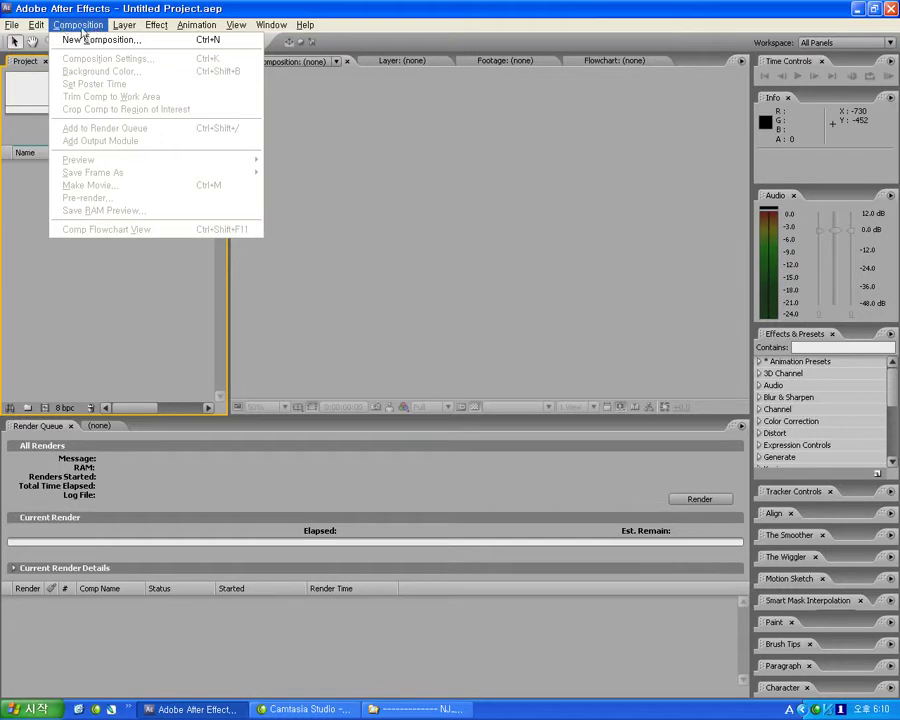
pyautogui.moveTo(126, 28)
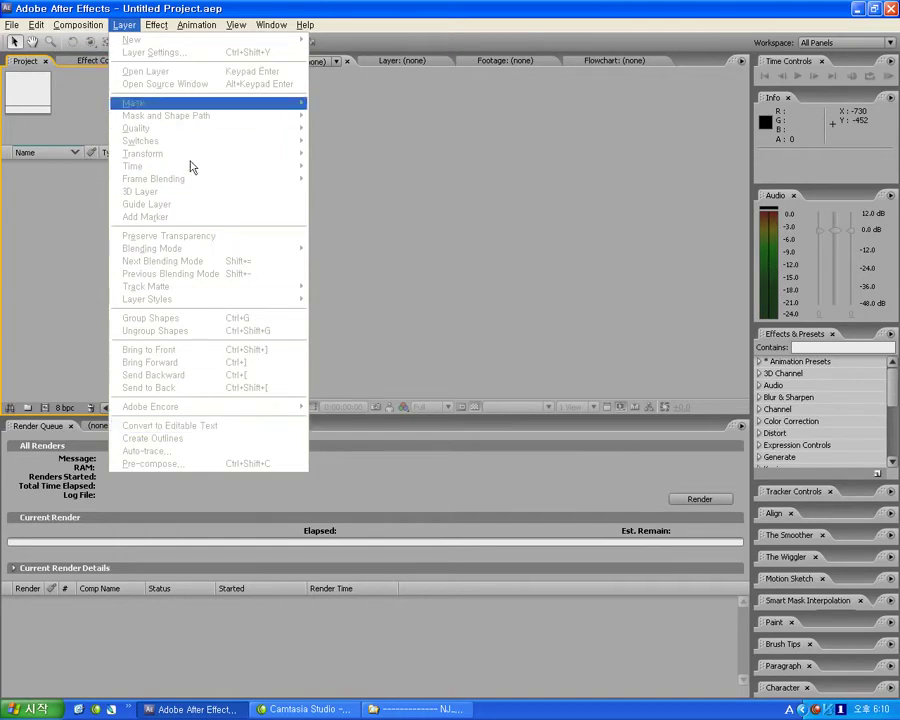
pyautogui.moveTo(155, 32)
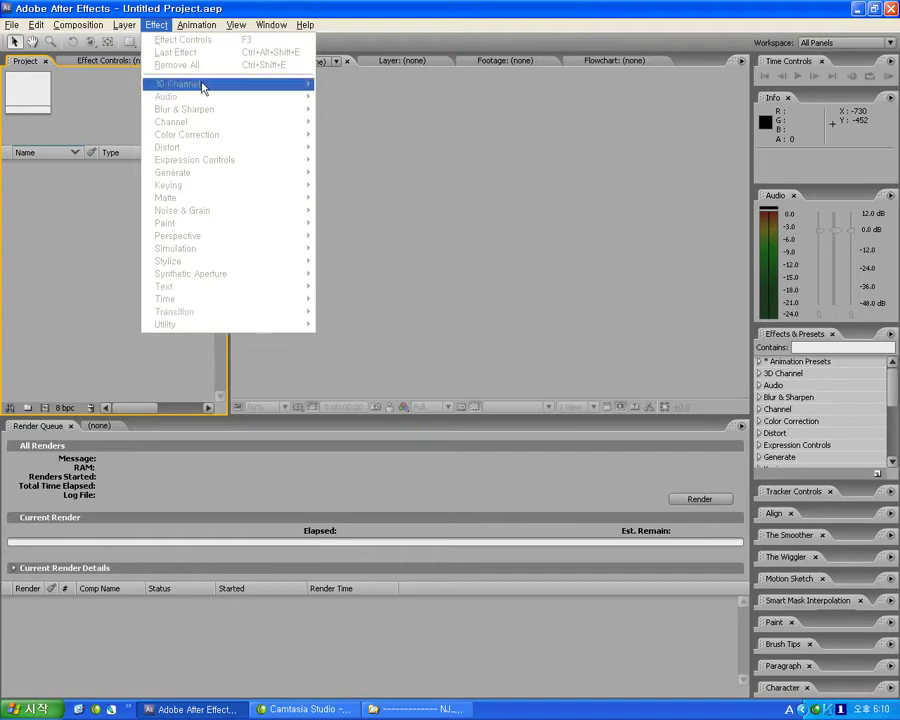
pyautogui.moveTo(196, 24)
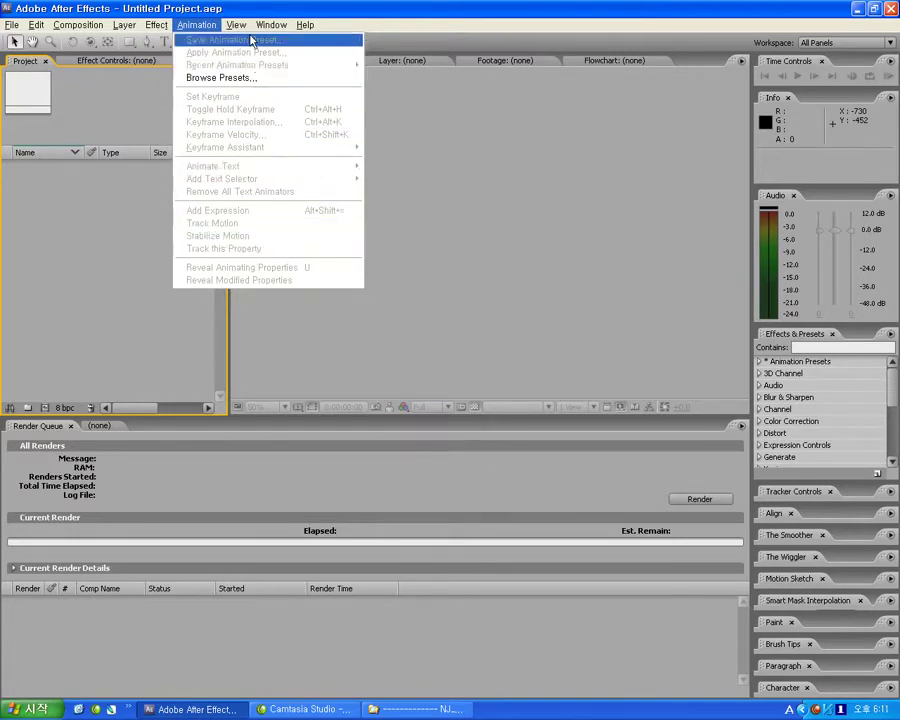
pyautogui.moveTo(236, 24)
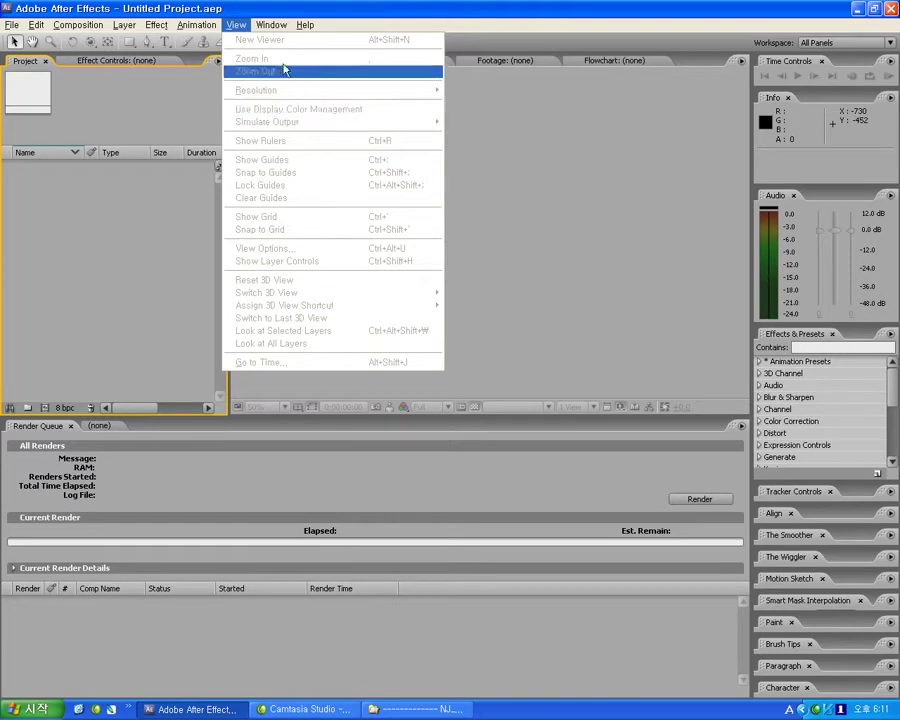
pyautogui.moveTo(269, 30)
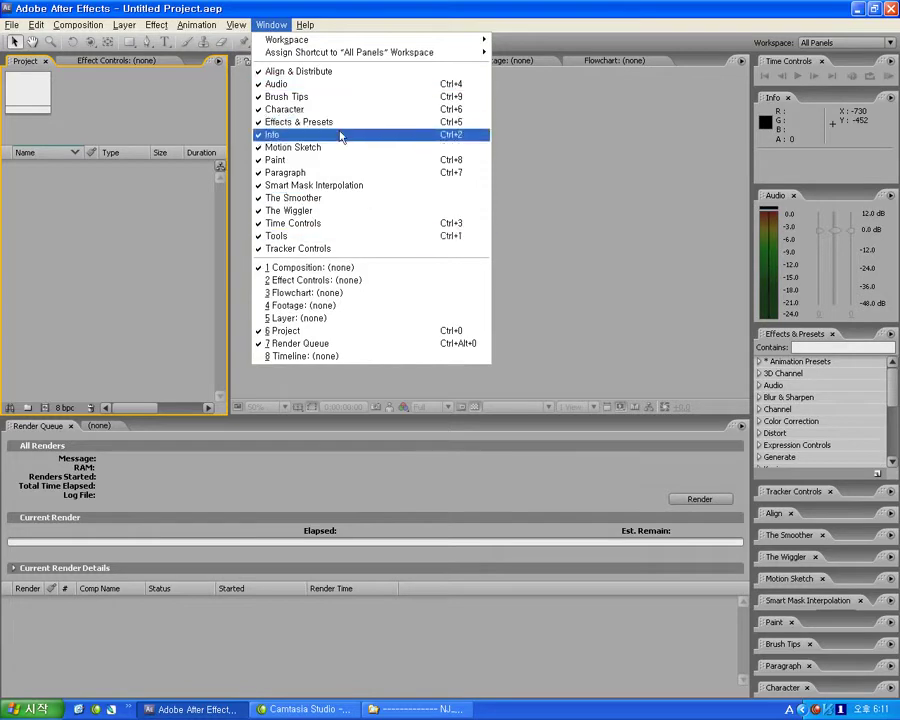
pyautogui.moveTo(303, 27)
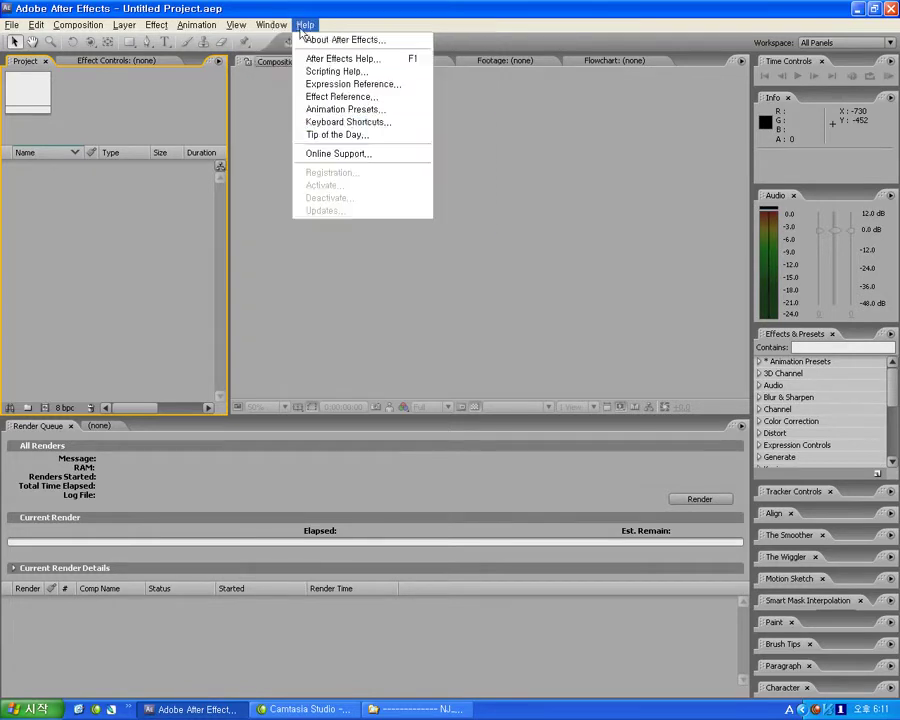
pyautogui.click(211, 33)
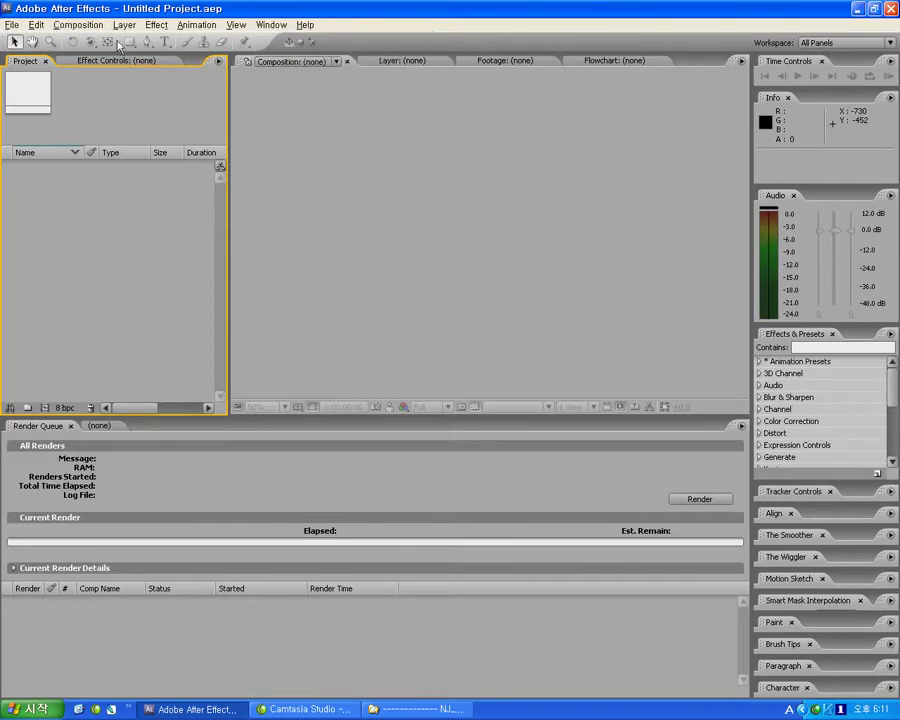
# - Set the workspace to Standard after briefly trying the Animation workspace
pyautogui.click(815, 43)
pyautogui.click(836, 69)
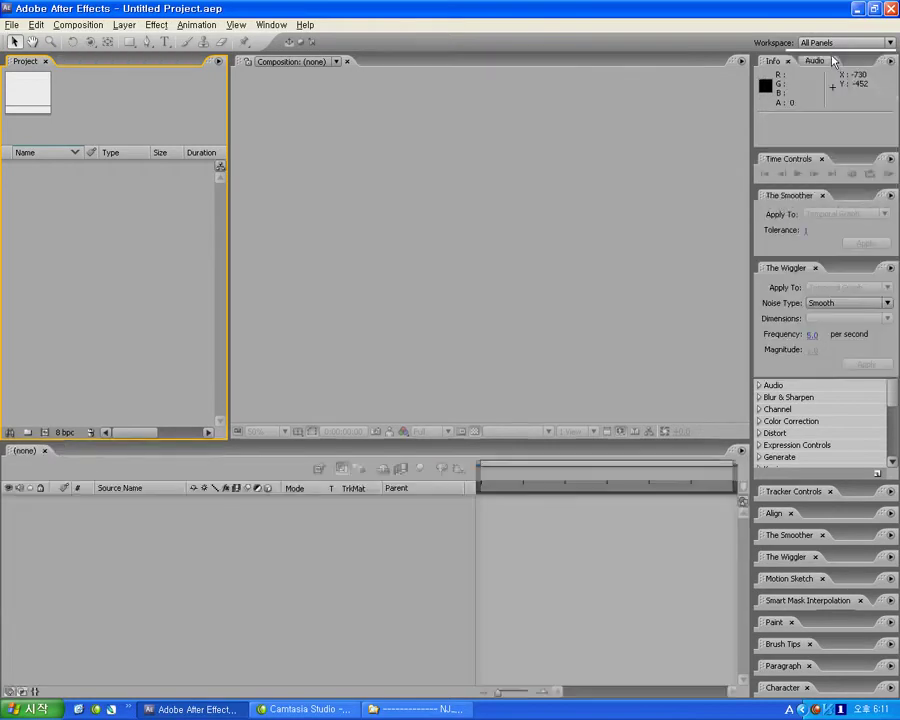
pyautogui.click(840, 43)
pyautogui.click(818, 133)
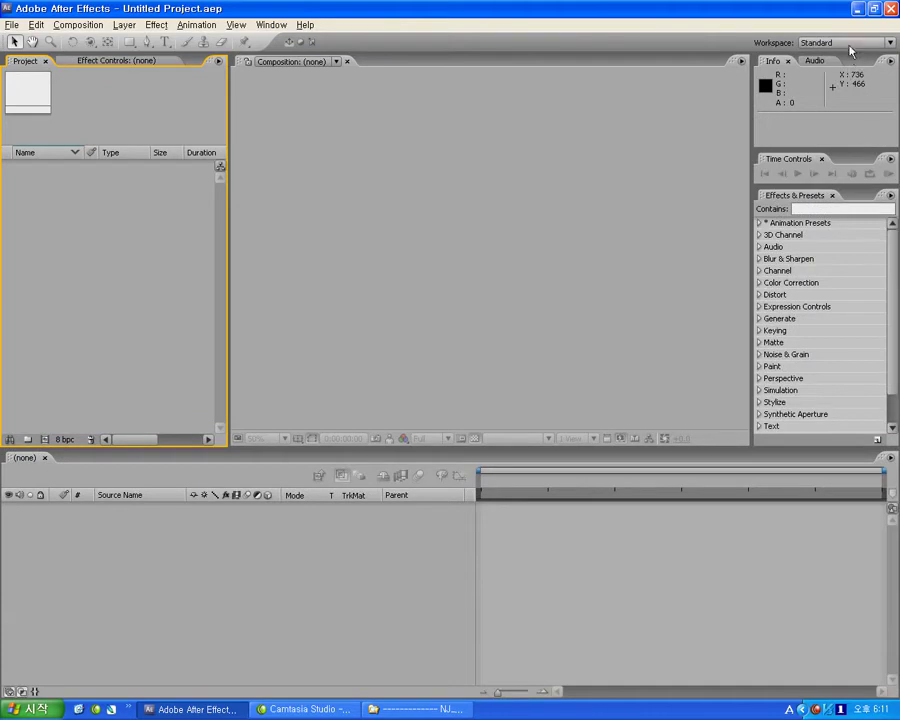
pyautogui.click(861, 45)
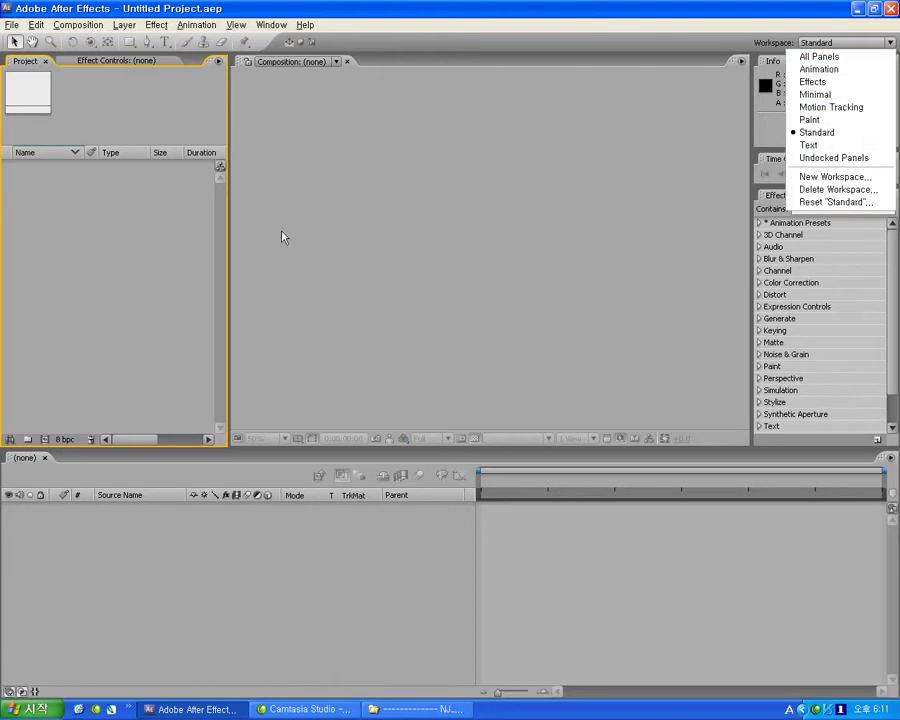
pyautogui.click(159, 266)
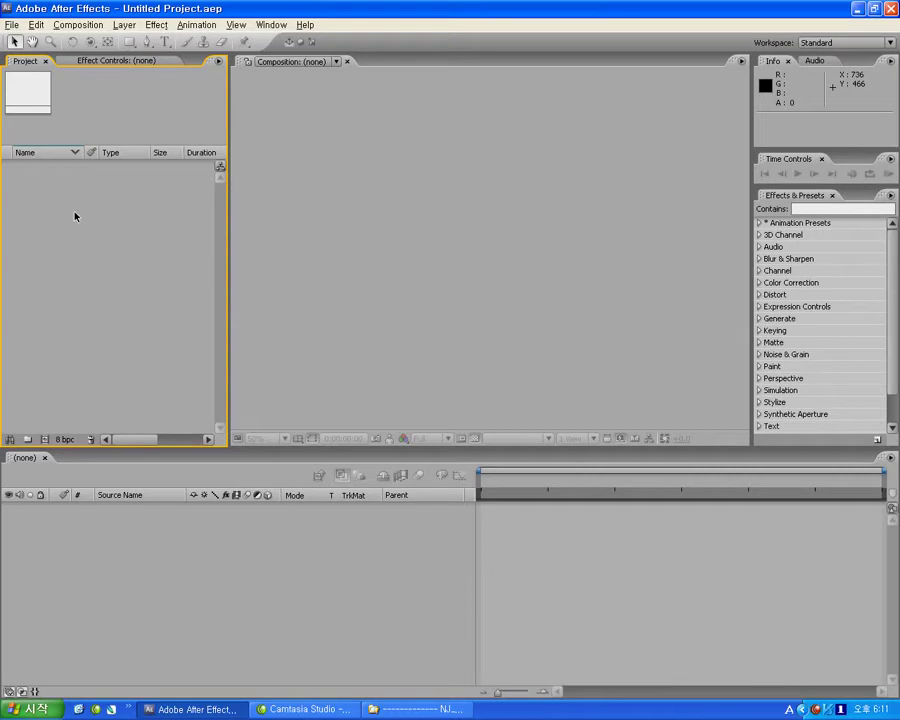
# - Import teapot.tga from the Lesson folder with File > Import > File, accepting the default interpretation
pyautogui.click(11, 26)
pyautogui.moveTo(66, 204)
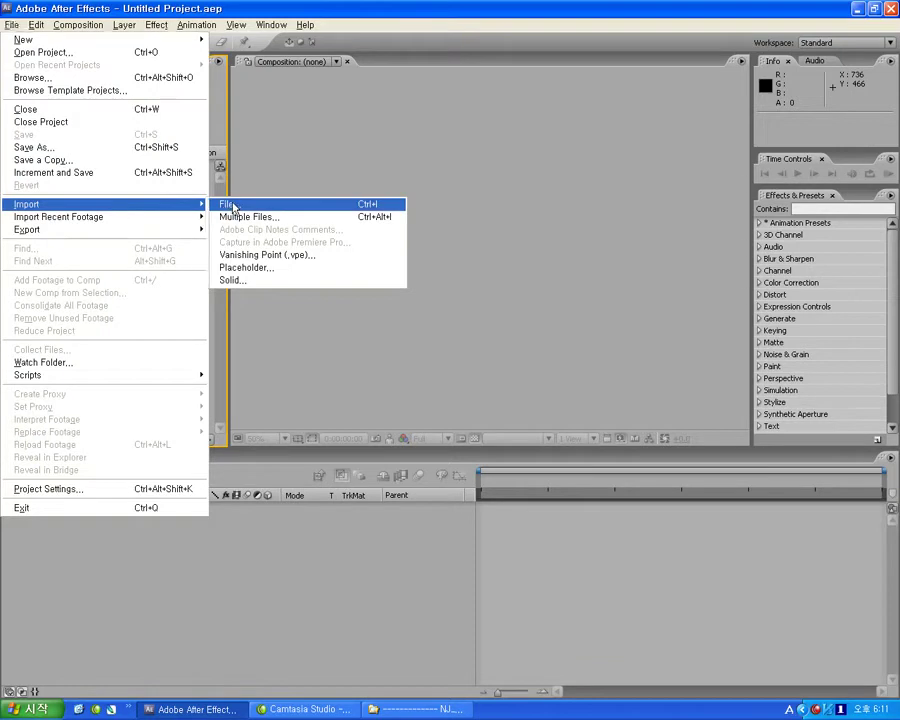
pyautogui.click(228, 205)
pyautogui.doubleClick(365, 221)
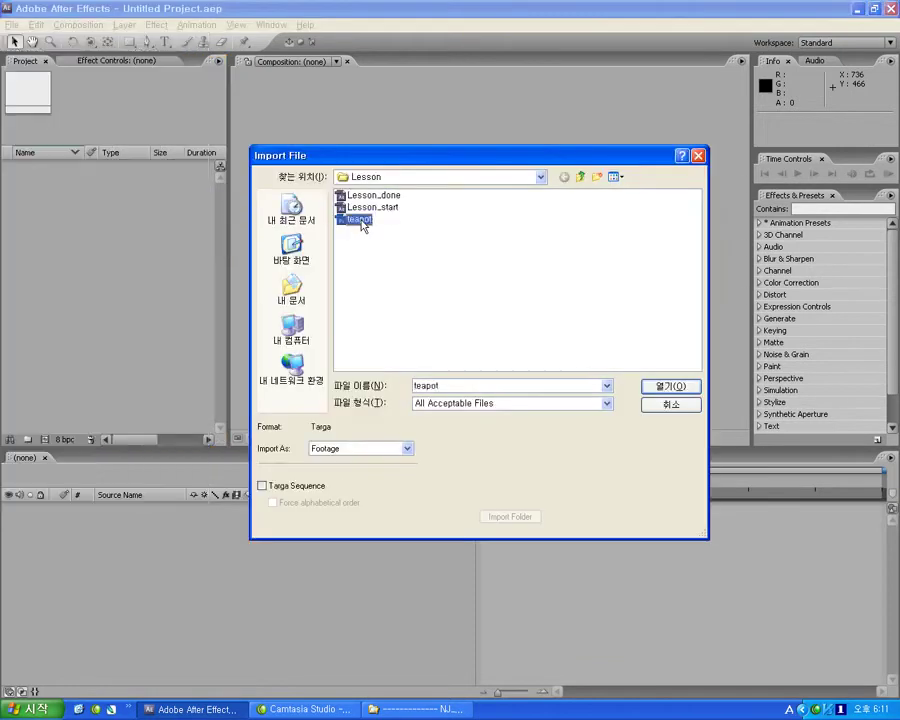
pyautogui.click(476, 301)
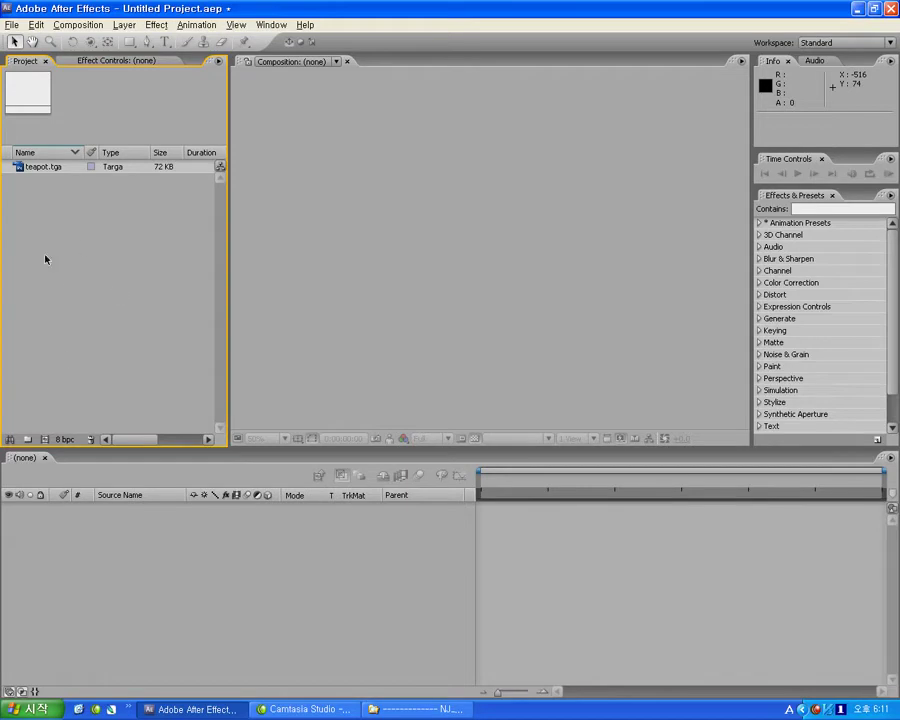
# - Create a new folder, Untitled 1, and move teapot.tga into it
pyautogui.click(56, 168)
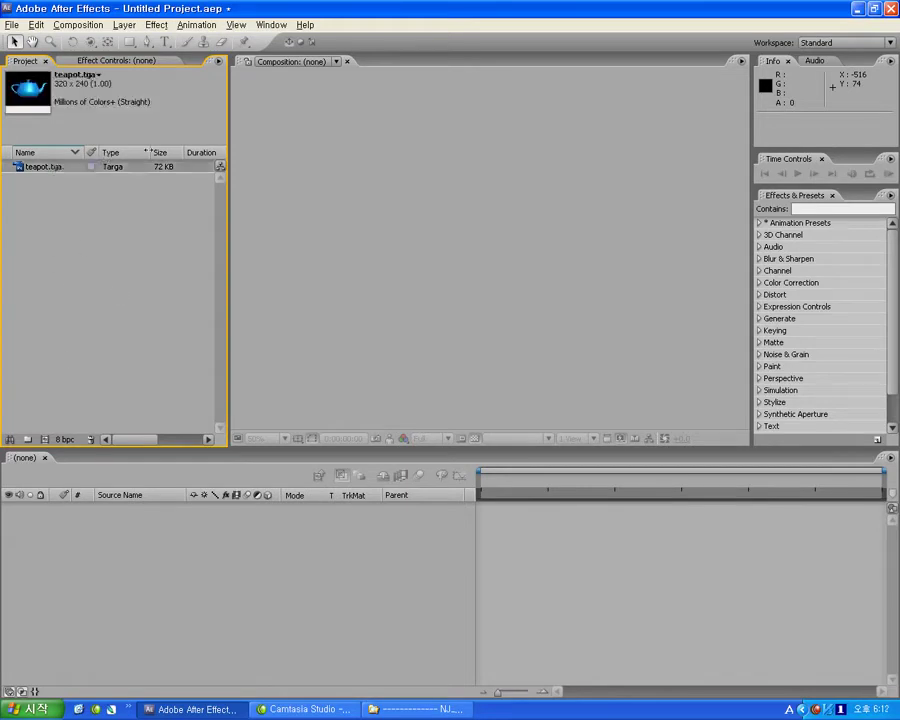
pyautogui.hotkey('ctrl', 'alt', 'shift', 'n')
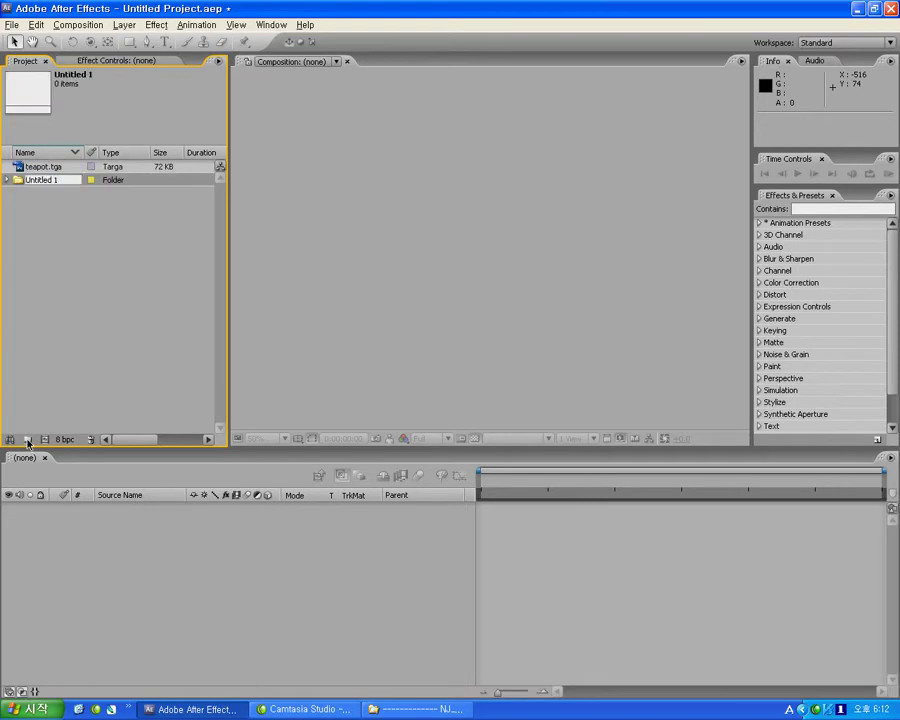
pyautogui.moveTo(53, 172); pyautogui.dragTo(56, 179)
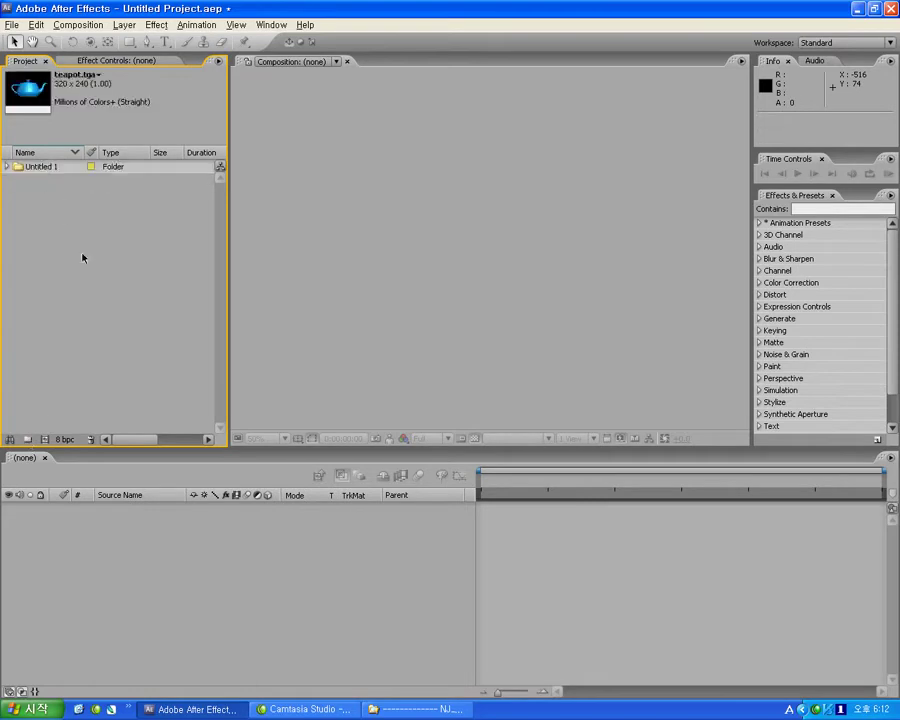
pyautogui.click(8, 167)
pyautogui.click(8, 167)
pyautogui.click(49, 250)
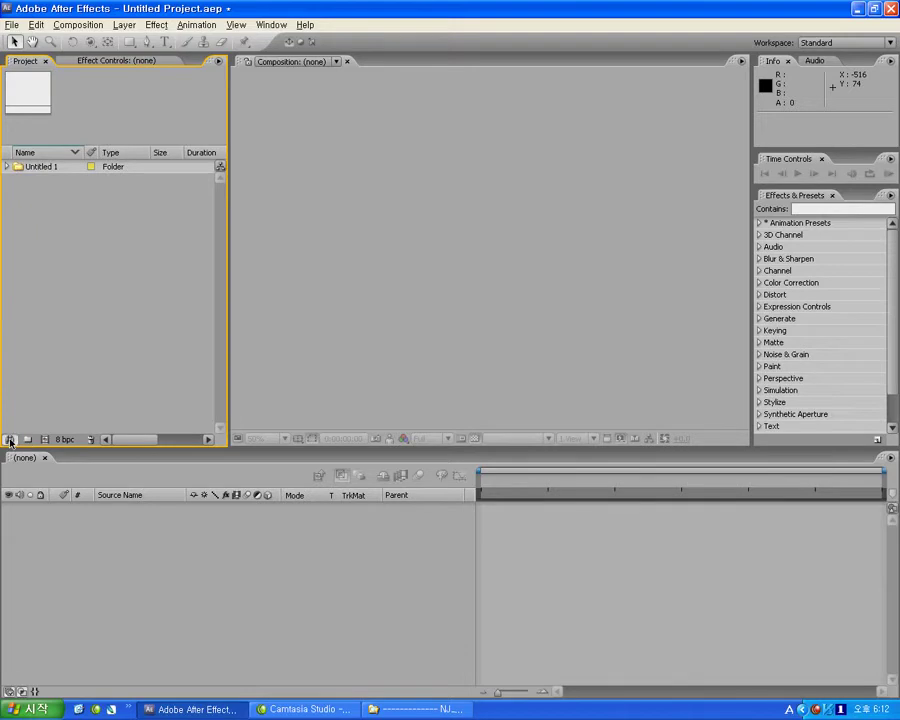
# - Open and close the project search, then delete teapot.tga and undo to restore it
pyautogui.hotkey('ctrl', 'f')
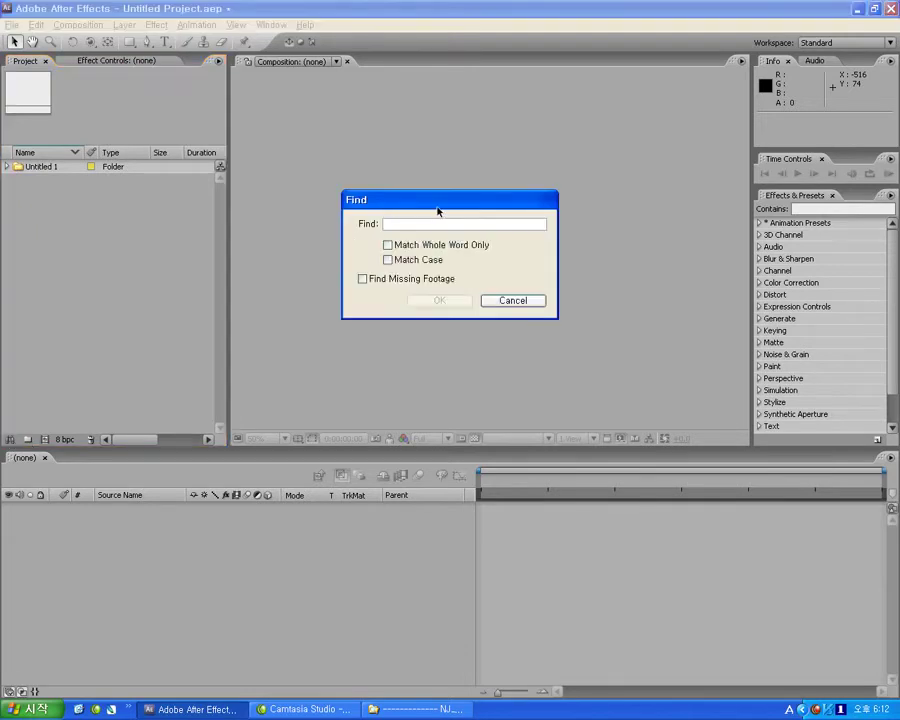
pyautogui.moveTo(437, 211); pyautogui.dragTo(160, 216)
pyautogui.click(227, 314)
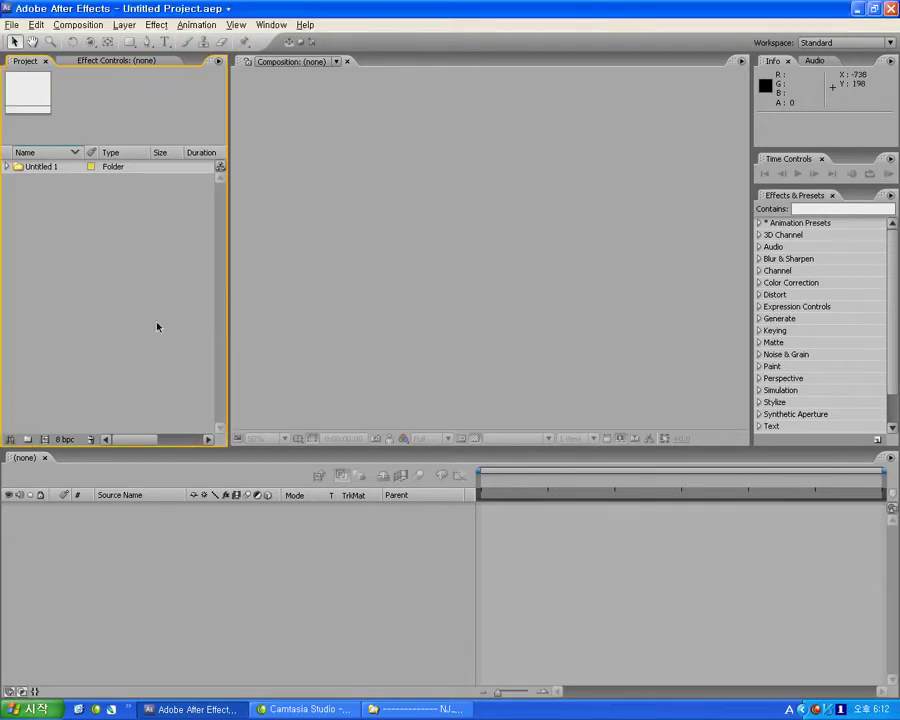
pyautogui.click(8, 167)
pyautogui.click(49, 181)
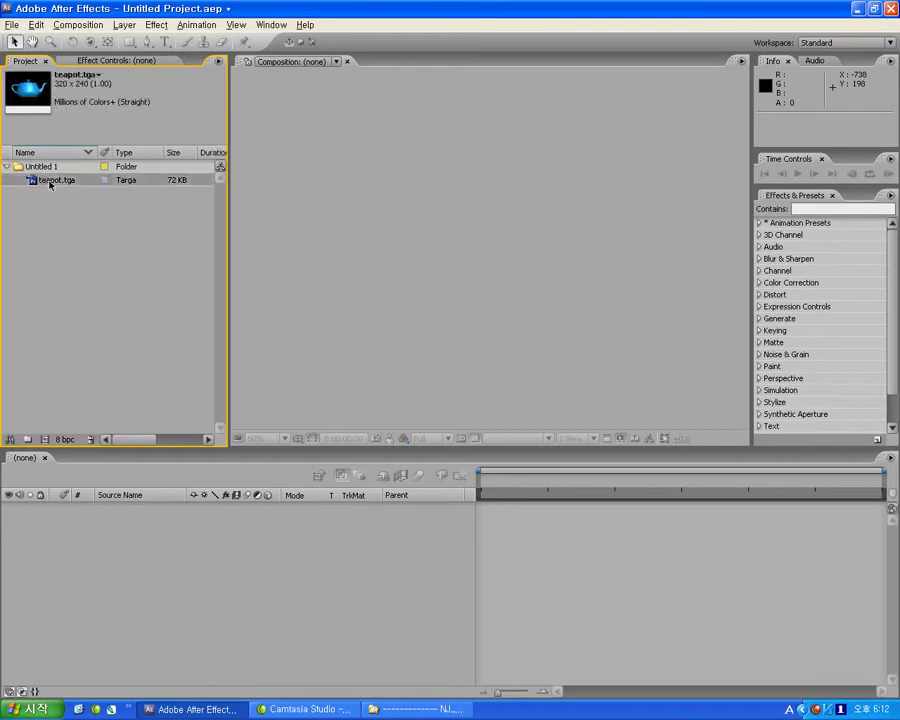
pyautogui.click(90, 440)
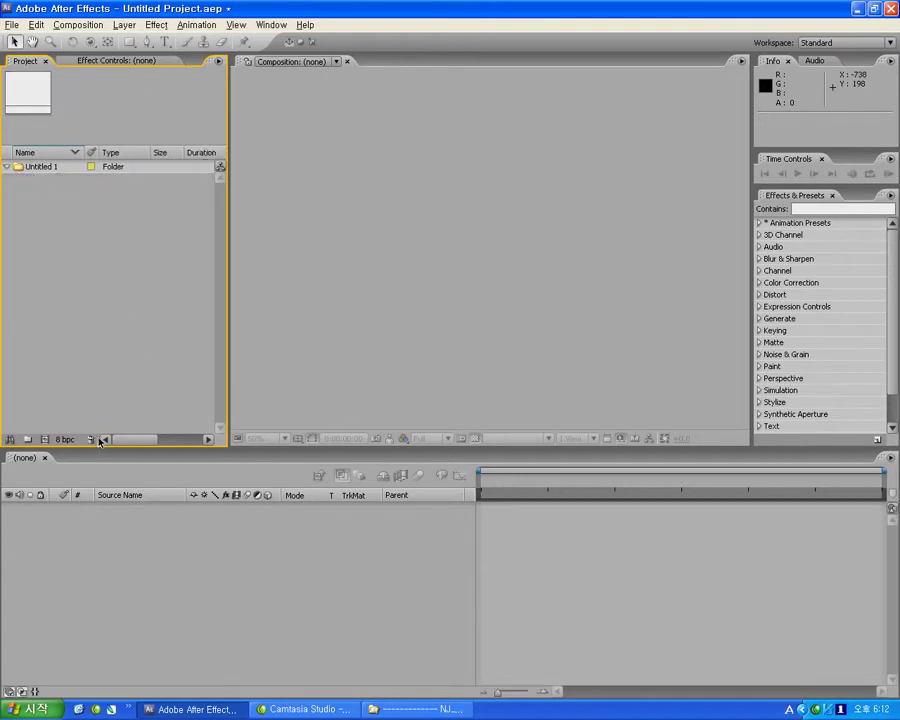
pyautogui.hotkey('ctrl', 'z')
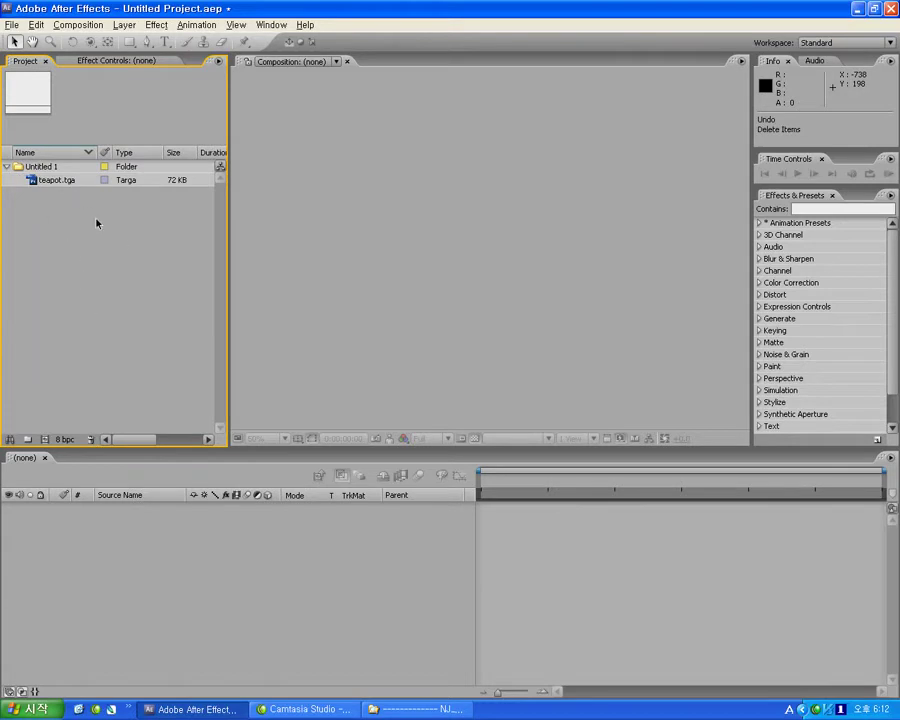
# - Create Comp 1 with the default 720 x 480 composition settings
pyautogui.click(44, 441)
pyautogui.click(518, 424)
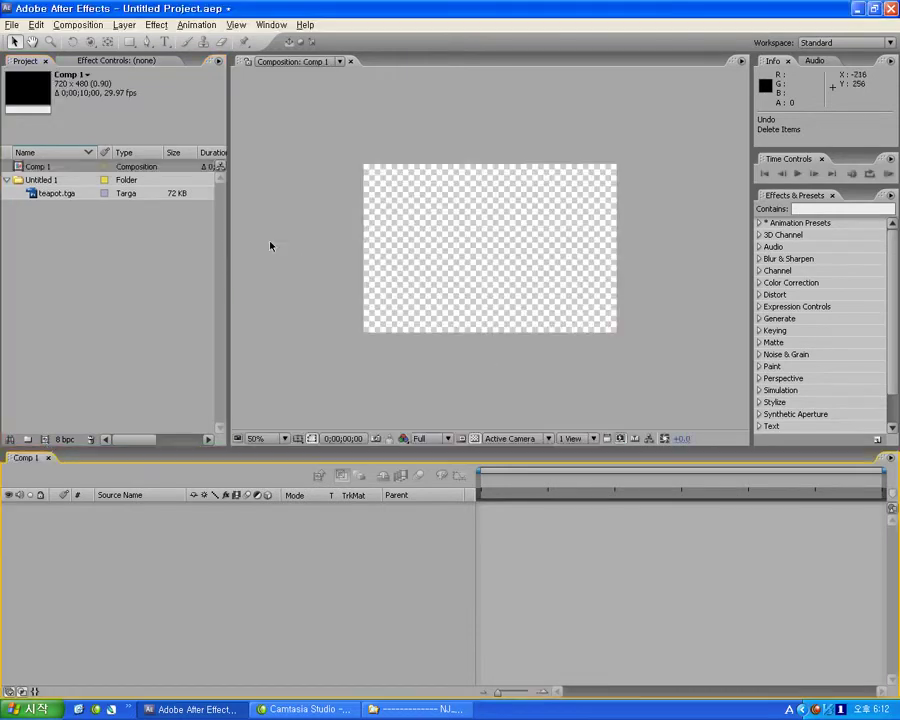
pyautogui.click(42, 170)
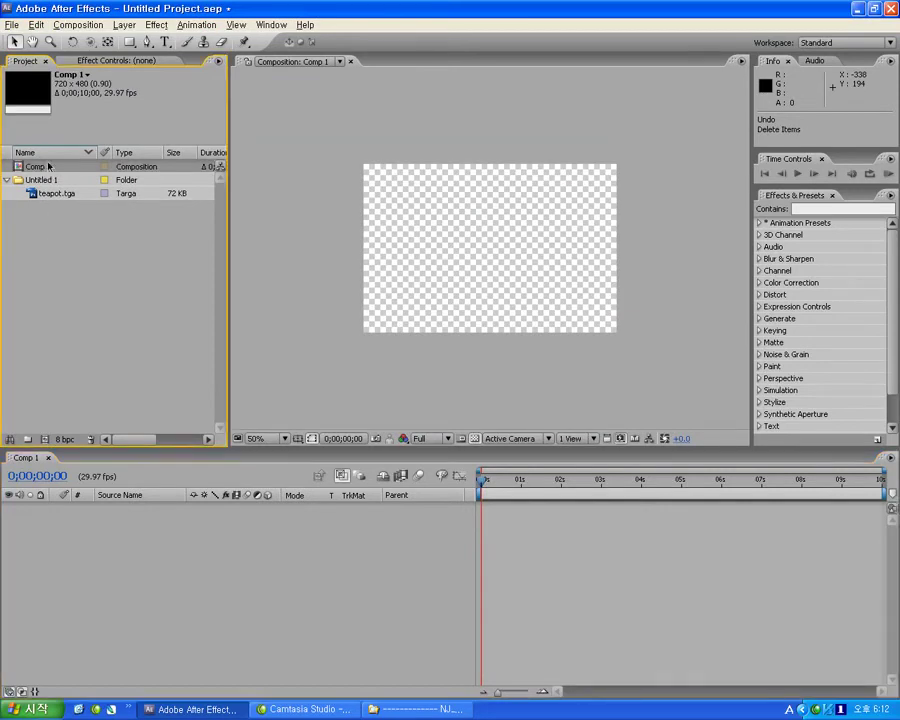
# - Create Comp 2 from the Composition menu with the same default settings
pyautogui.click(80, 25)
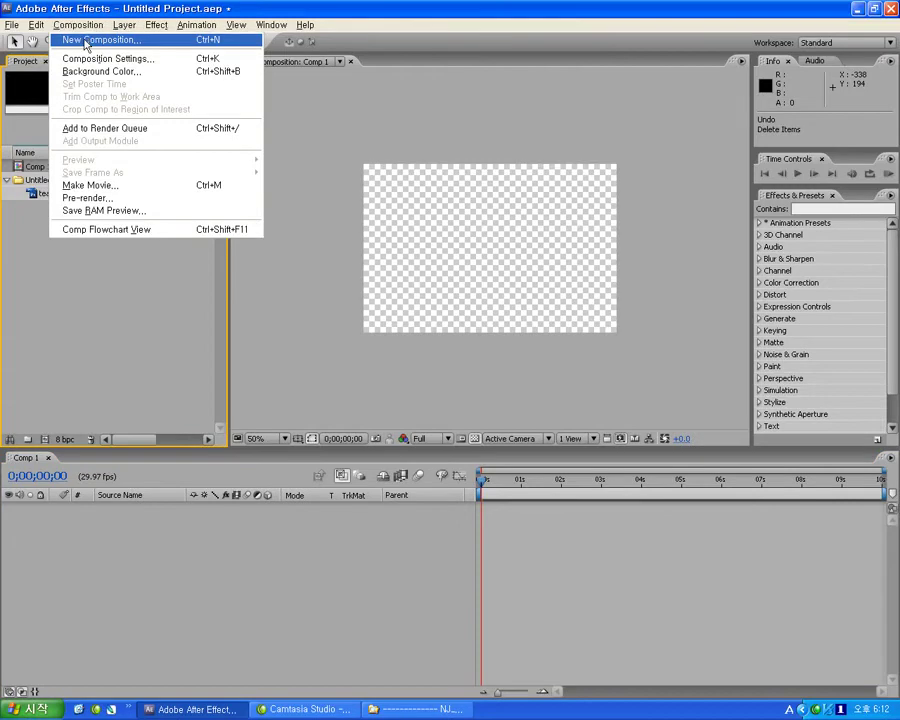
pyautogui.click(60, 39)
pyautogui.click(515, 428)
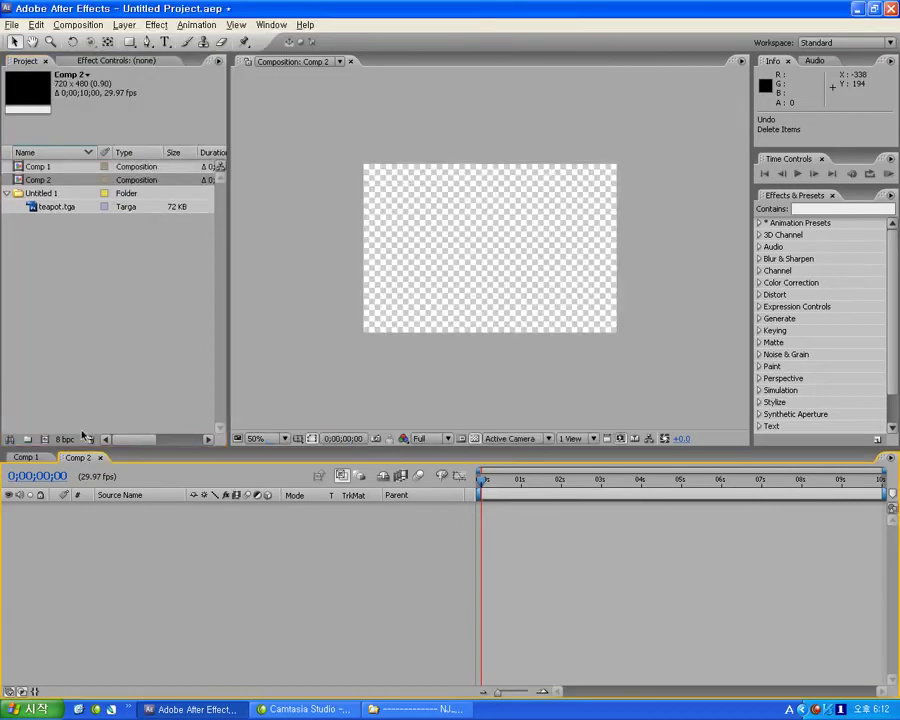
pyautogui.click(50, 362)
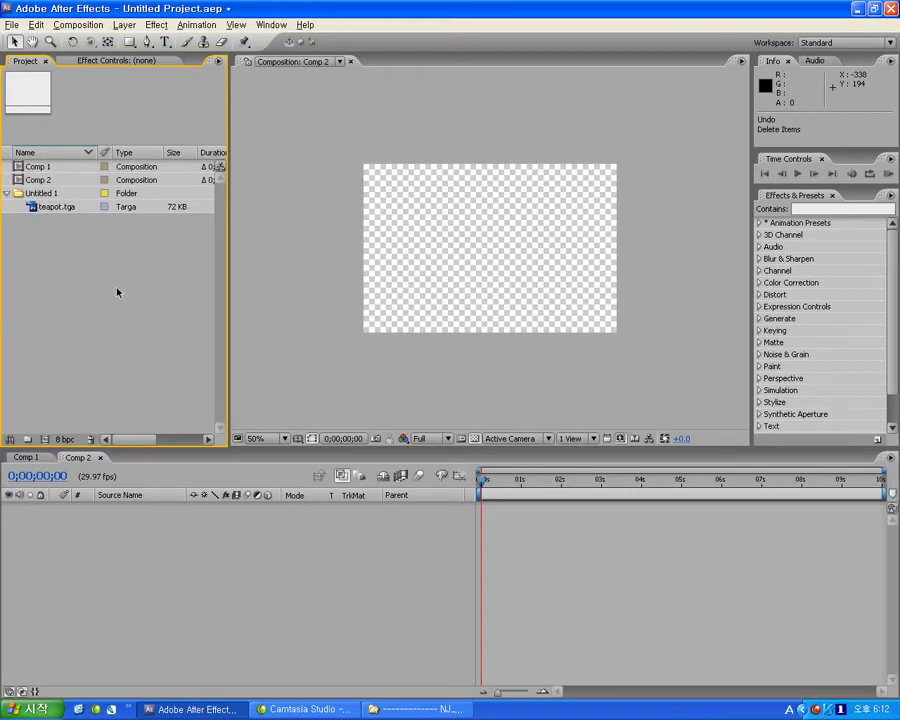
pyautogui.rightClick(70, 260)
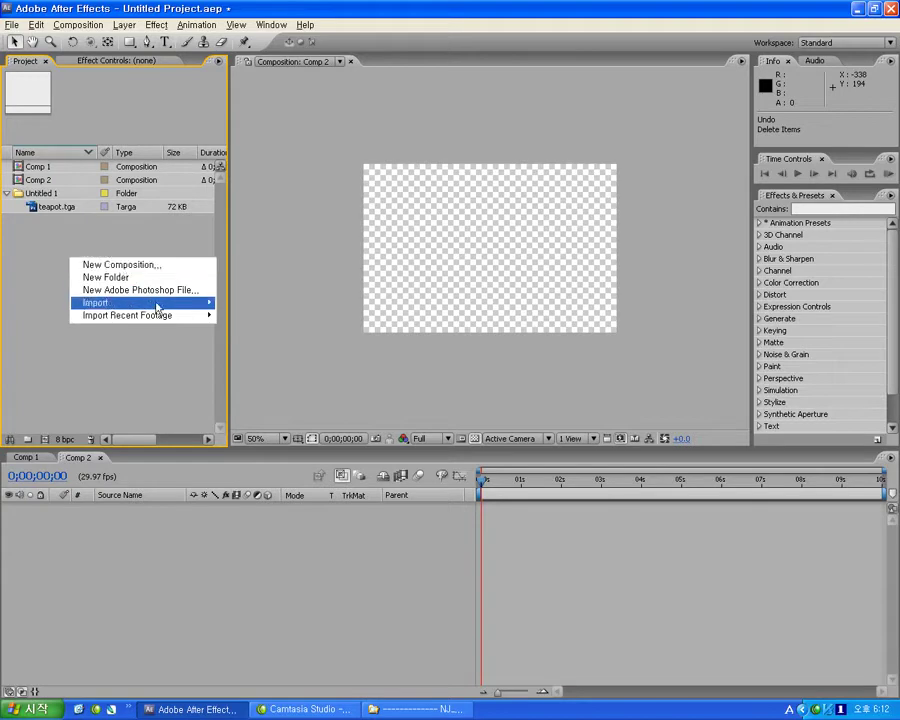
pyautogui.moveTo(190, 302)
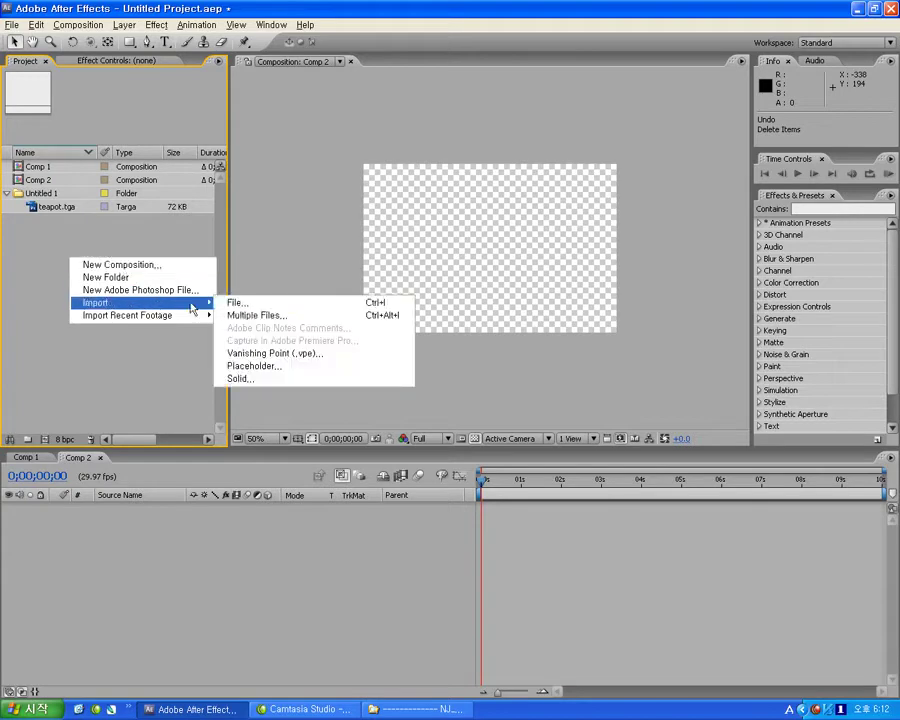
pyautogui.click(271, 303)
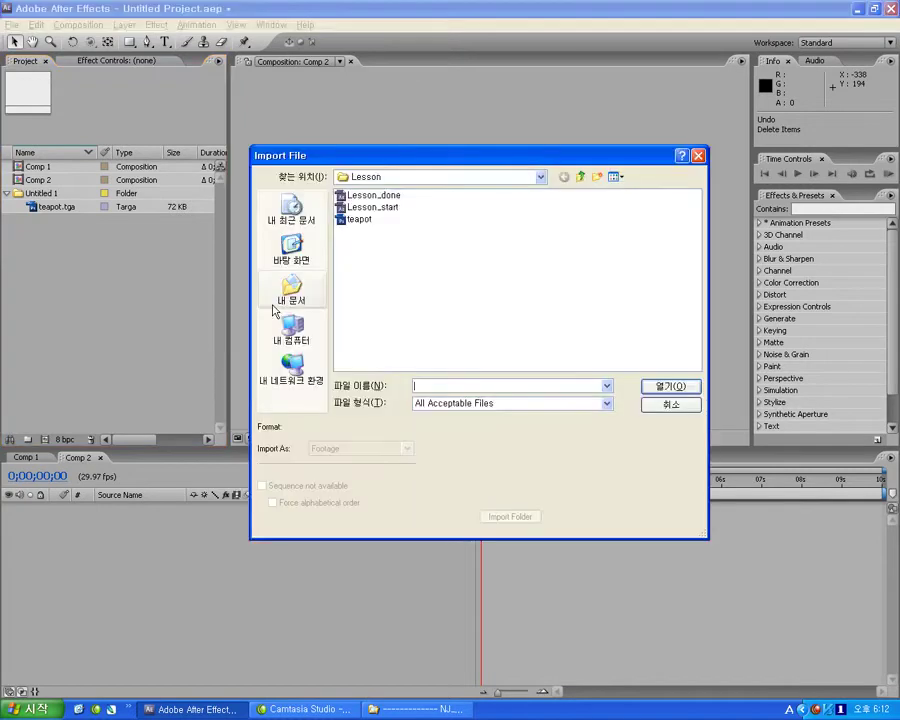
pyautogui.click(466, 405)
pyautogui.scroll(5, 540, 430)
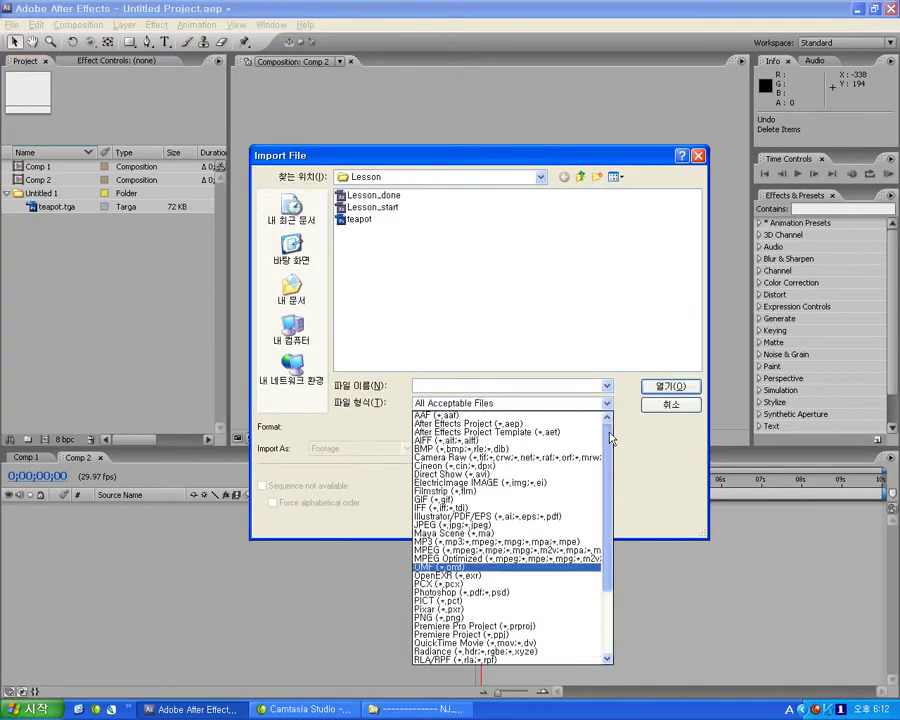
pyautogui.scroll(-1, 552, 578)
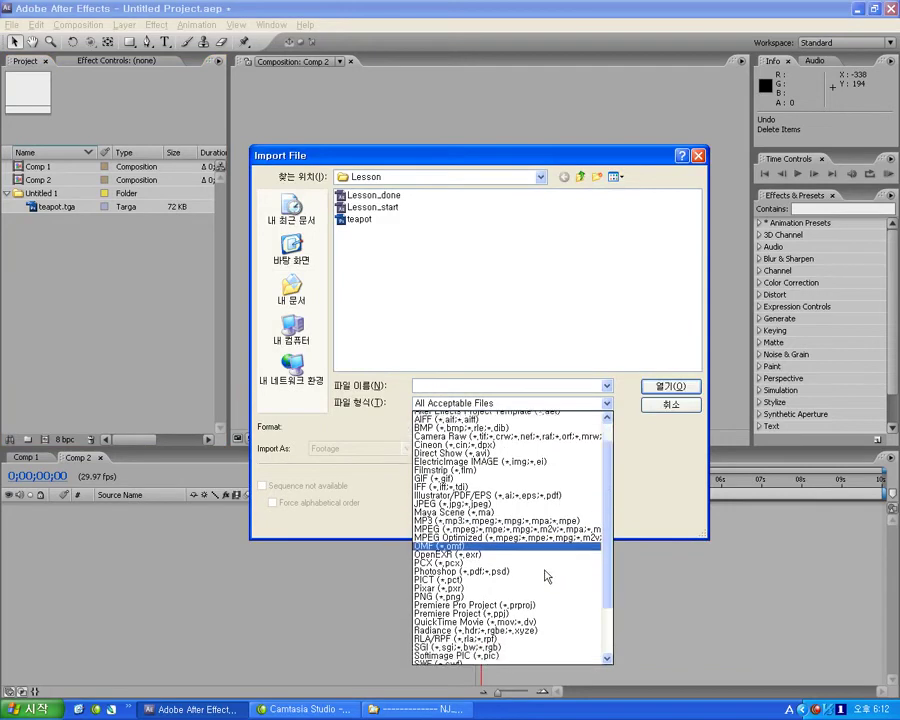
pyautogui.scroll(-3, 550, 578)
pyautogui.scroll(4, 546, 580)
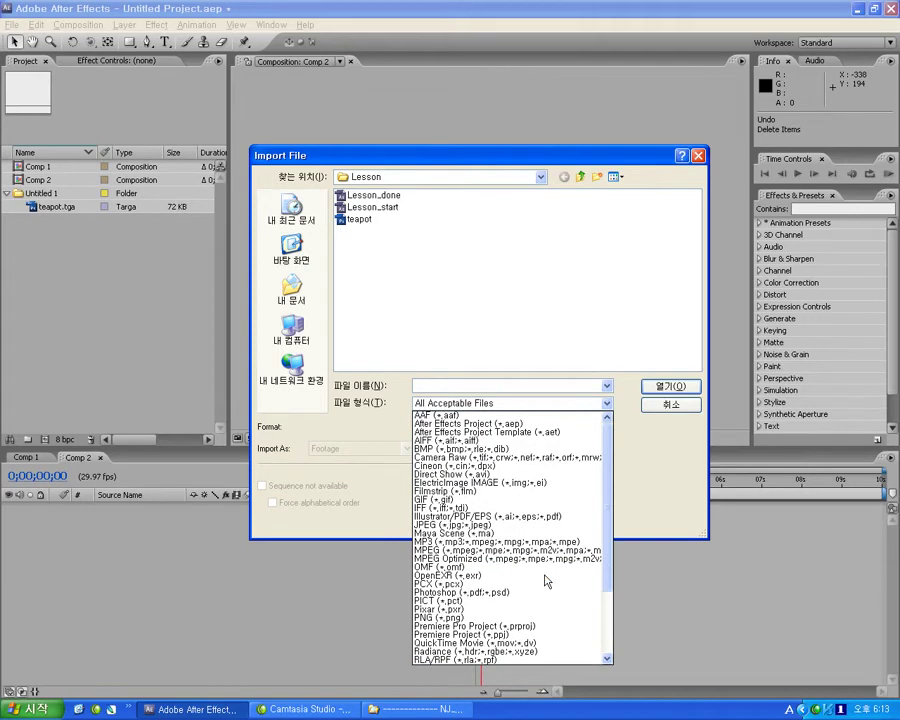
pyautogui.scroll(-1, 538, 576)
pyautogui.scroll(1, 540, 576)
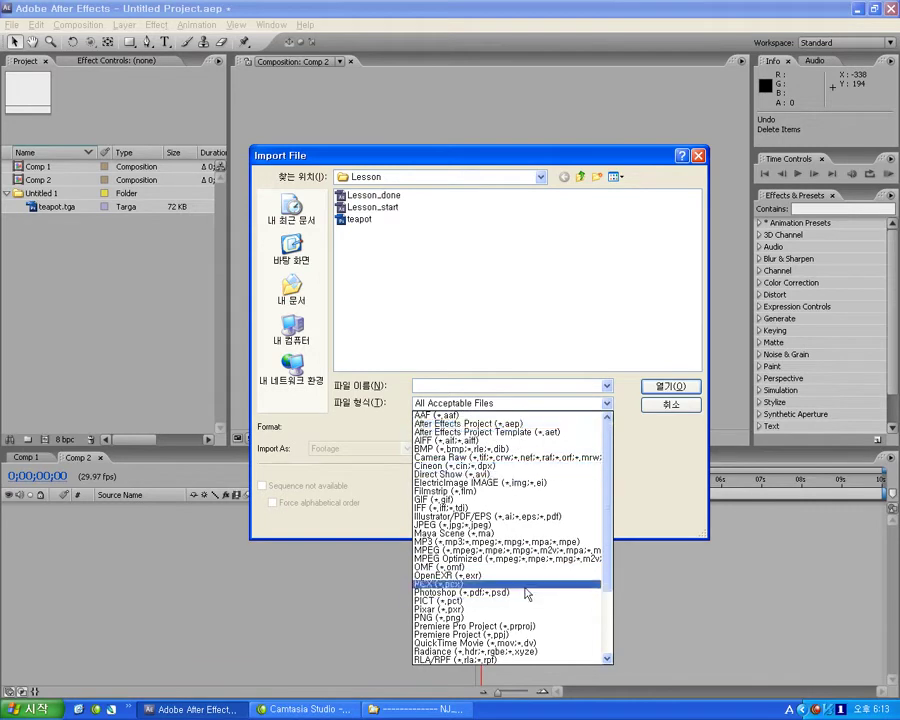
pyautogui.scroll(-2, 520, 540)
pyautogui.scroll(-2, 520, 540)
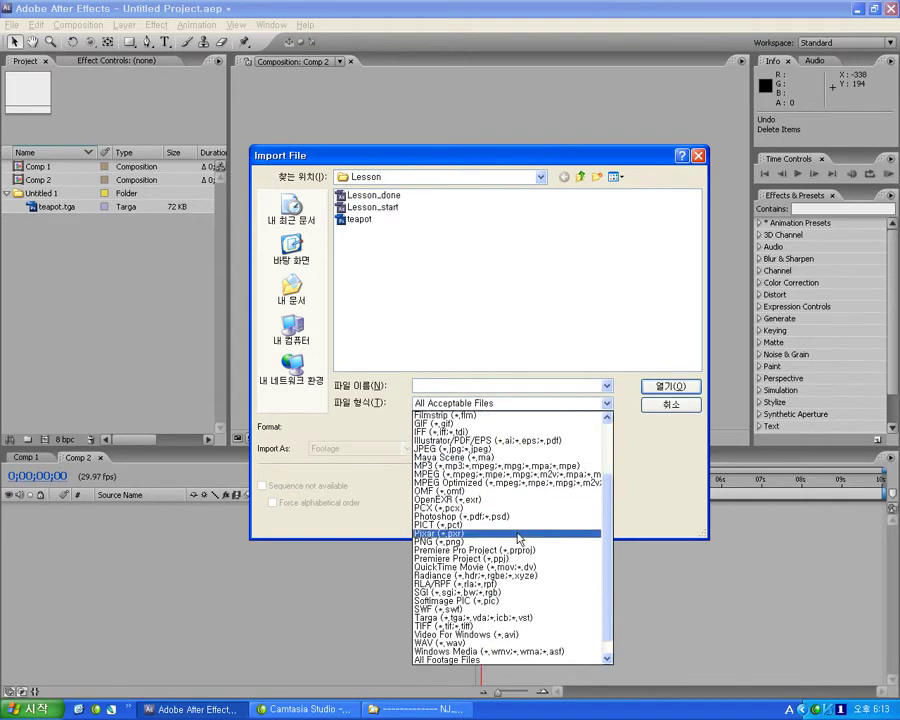
pyautogui.scroll(3, 519, 540)
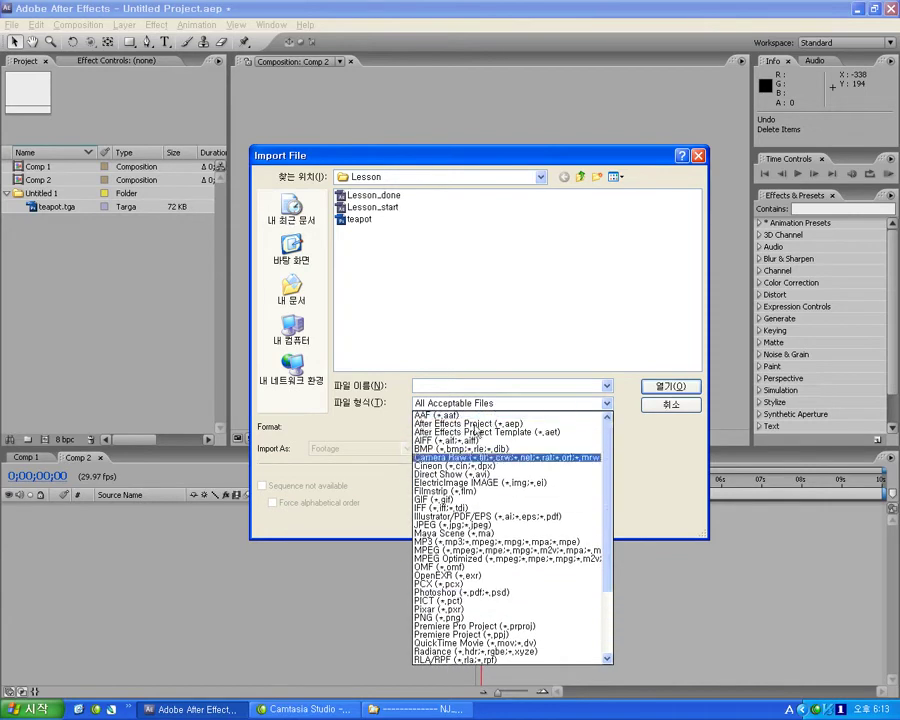
pyautogui.click(650, 409)
pyautogui.click(664, 408)
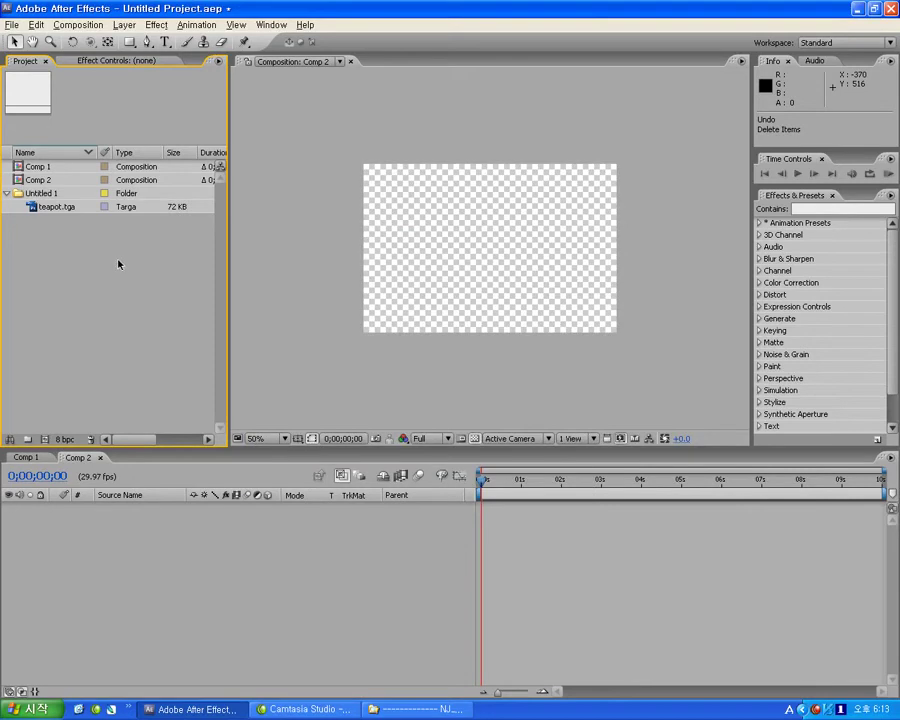
# - Drag teapot.tga into the Comp 2 timeline and move the playhead to 0;00;02;22
pyautogui.click(383, 168)
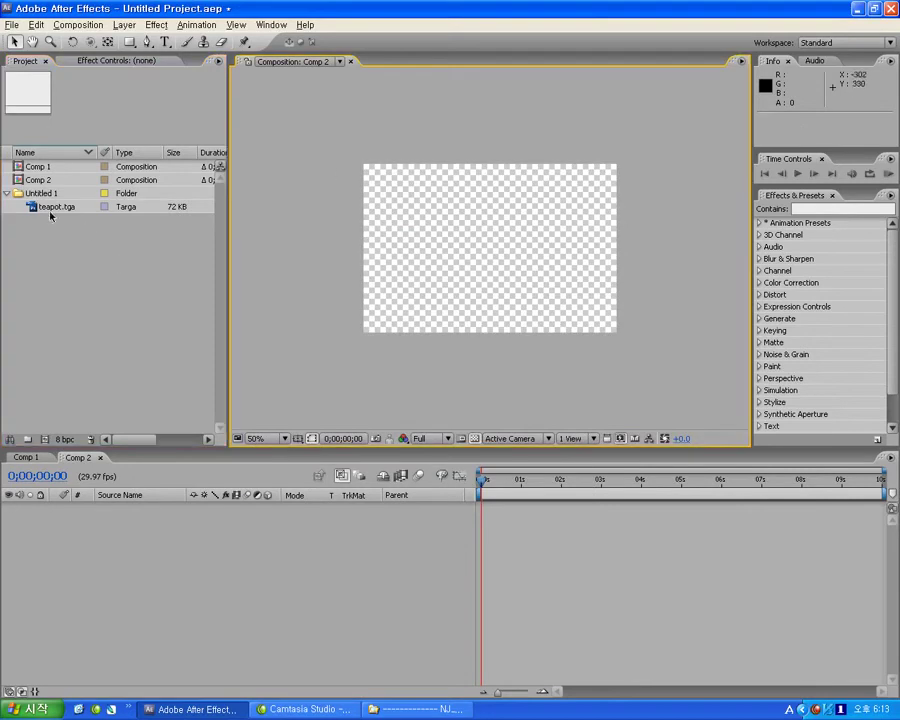
pyautogui.moveTo(55, 207); pyautogui.dragTo(492, 512)
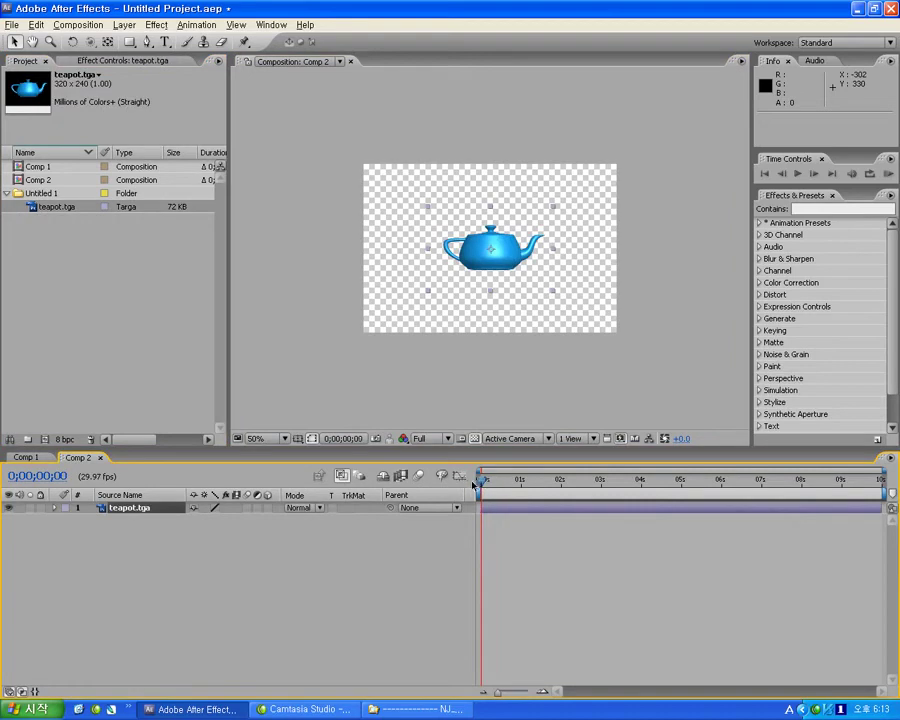
pyautogui.moveTo(483, 483); pyautogui.dragTo(590, 482)
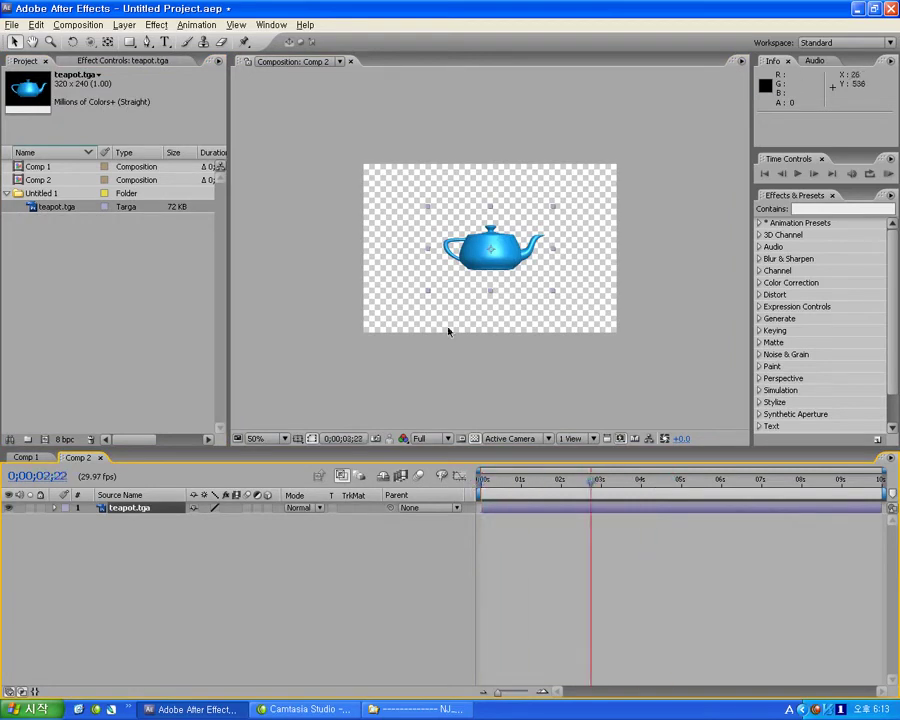
# - Jump Comp 2's current time to 0;00;03;22 using the viewer's Go to Time entry
pyautogui.click(284, 439)
pyautogui.press('Escape')
pyautogui.click(355, 445)
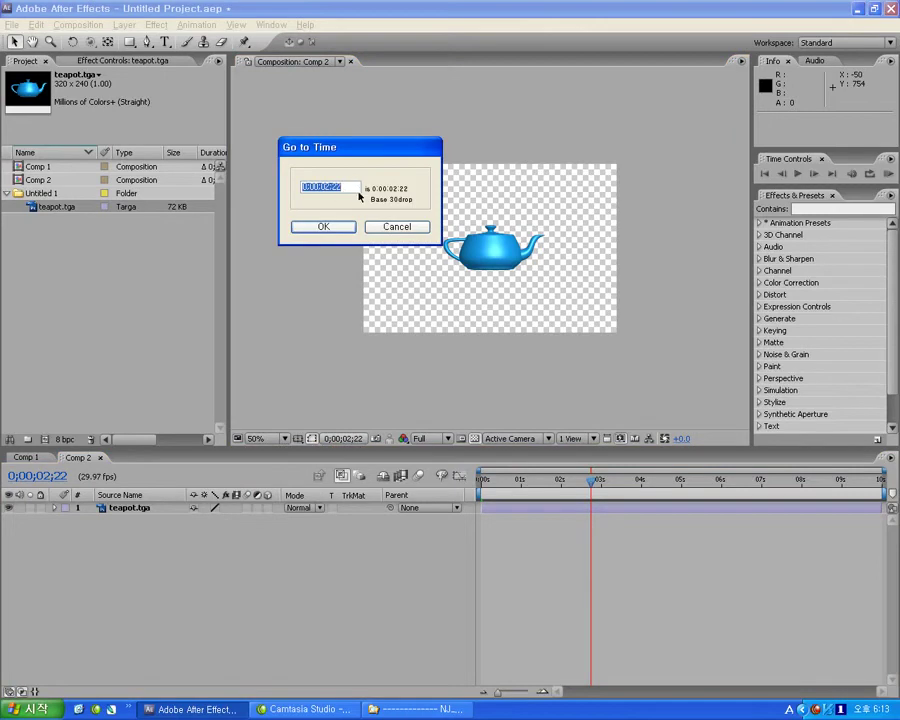
pyautogui.click(325, 187)
pyautogui.write('3')
pyautogui.press('Return')
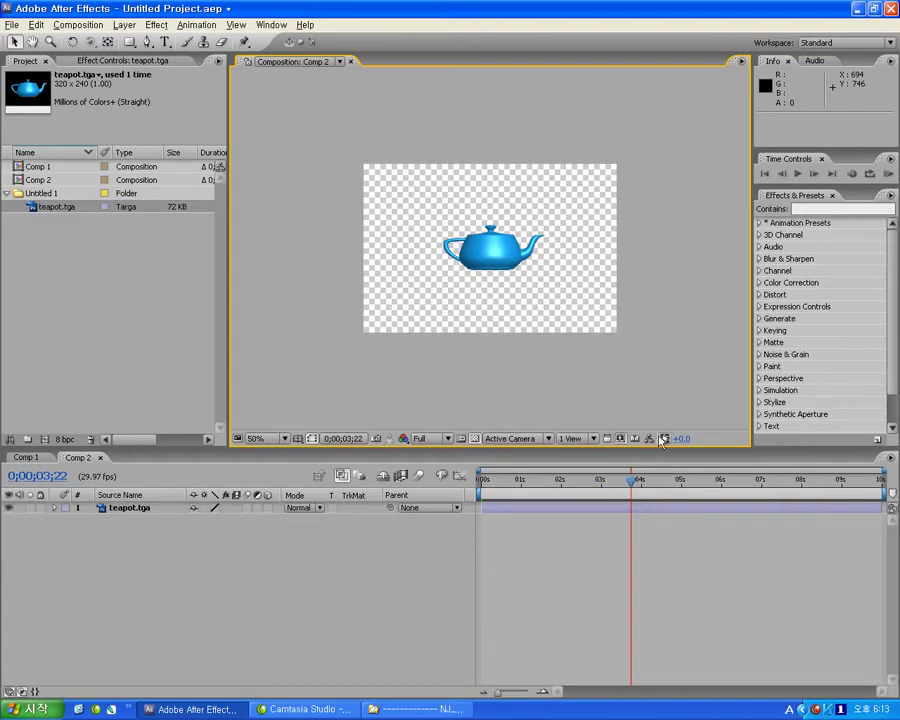
# - Preview the teapot at Half, then Quarter resolution, checking at 100% and moving to 0;00;01;19
pyautogui.click(448, 439)
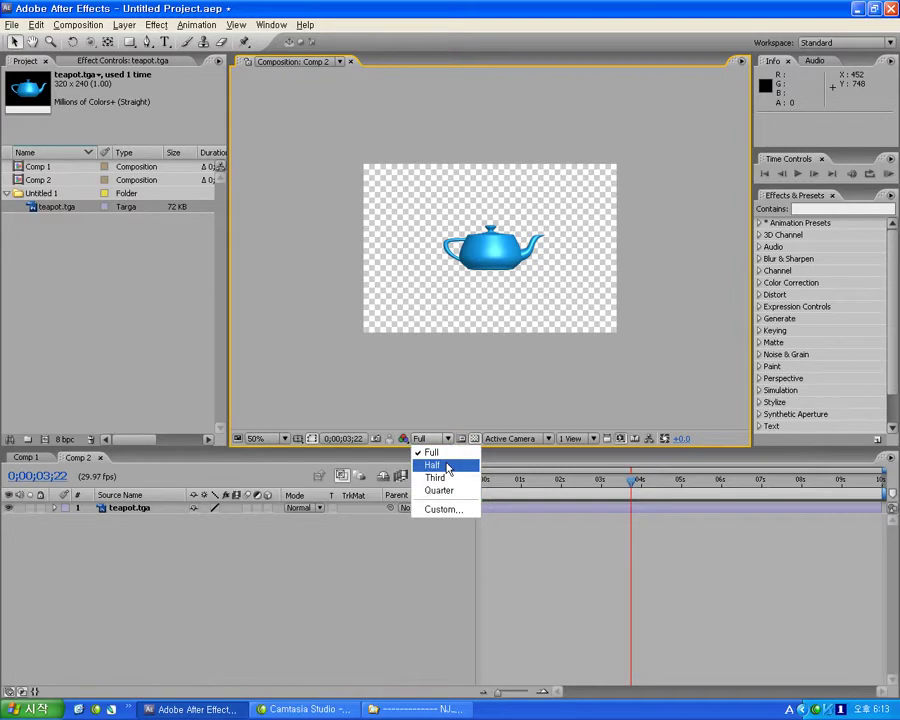
pyautogui.click(444, 467)
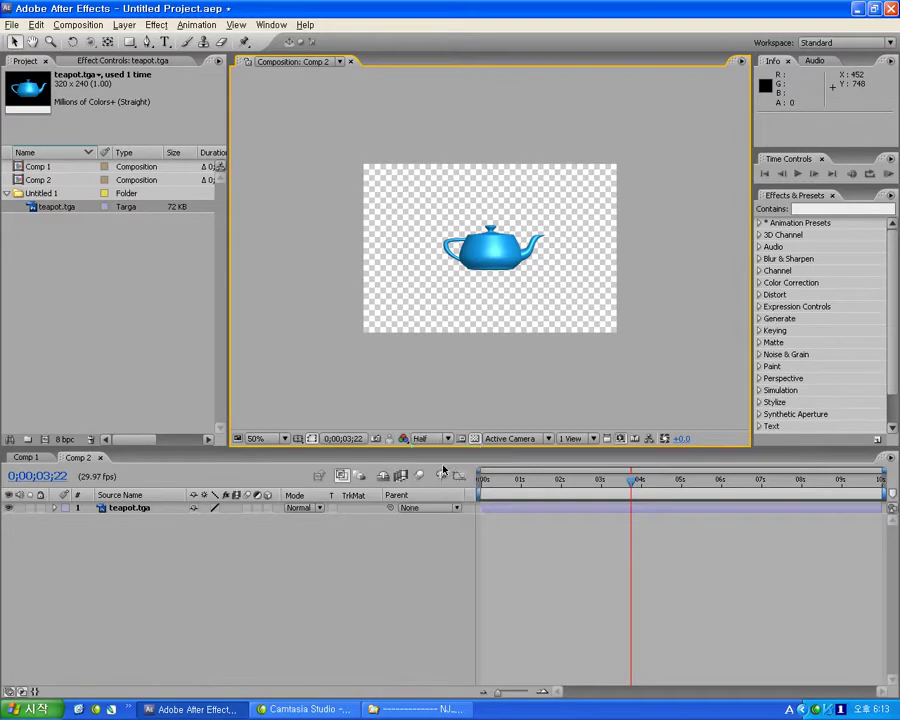
pyautogui.click(447, 439)
pyautogui.click(445, 490)
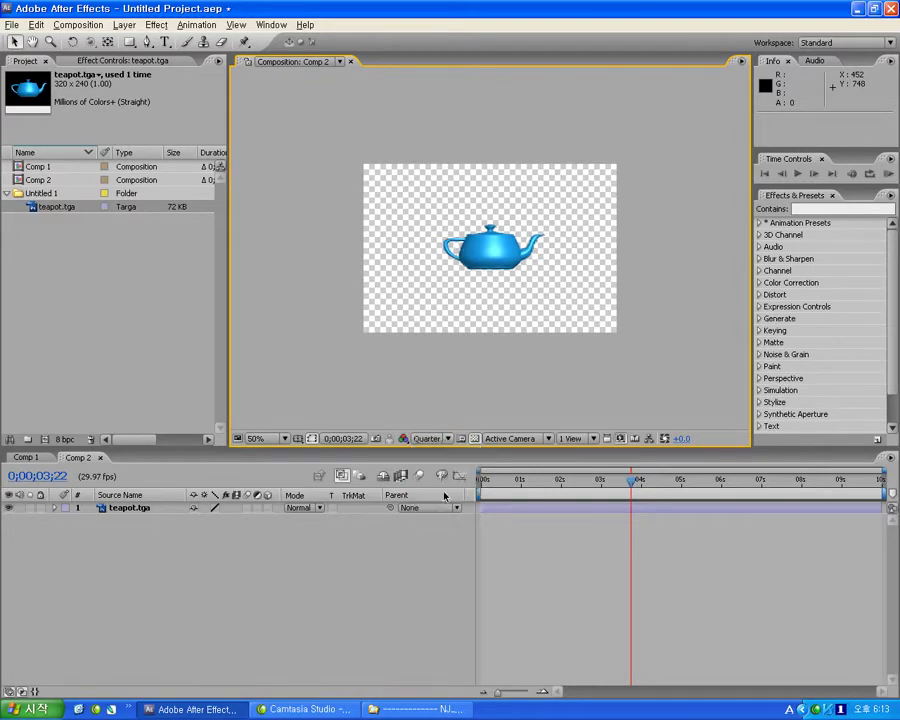
pyautogui.press('/')
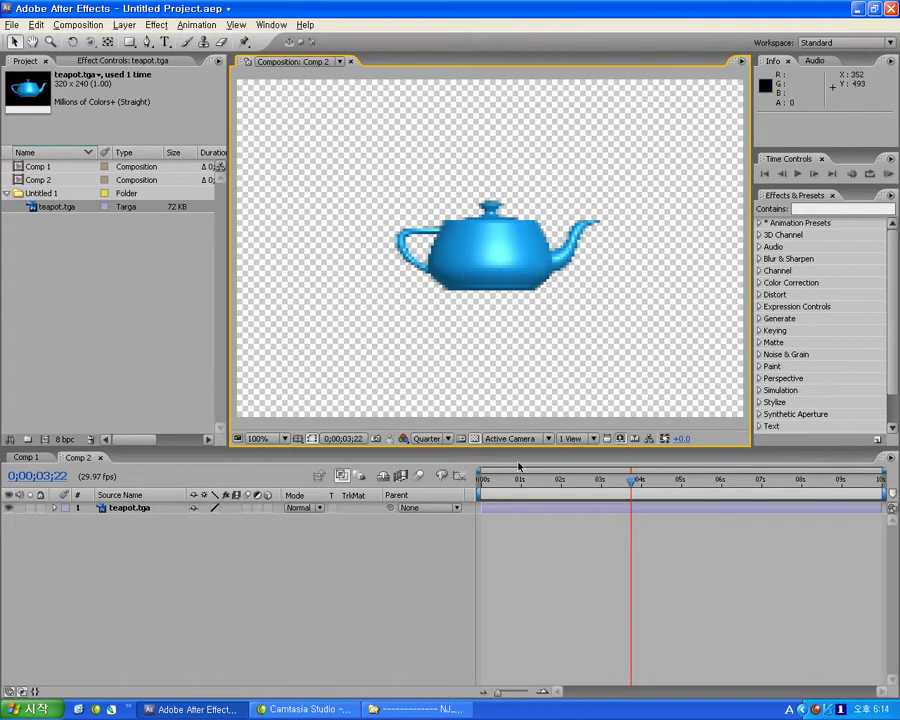
pyautogui.moveTo(631, 480); pyautogui.dragTo(546, 480)
pyautogui.press(',')
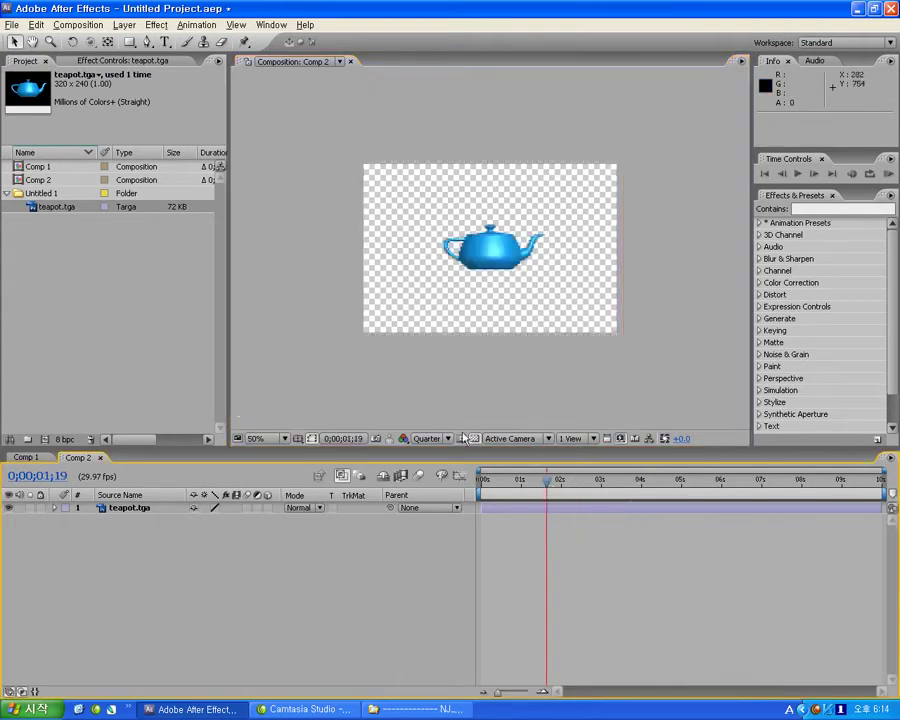
# - Try a custom 20-pixel preview resolution, then restore Full resolution
pyautogui.click(448, 439)
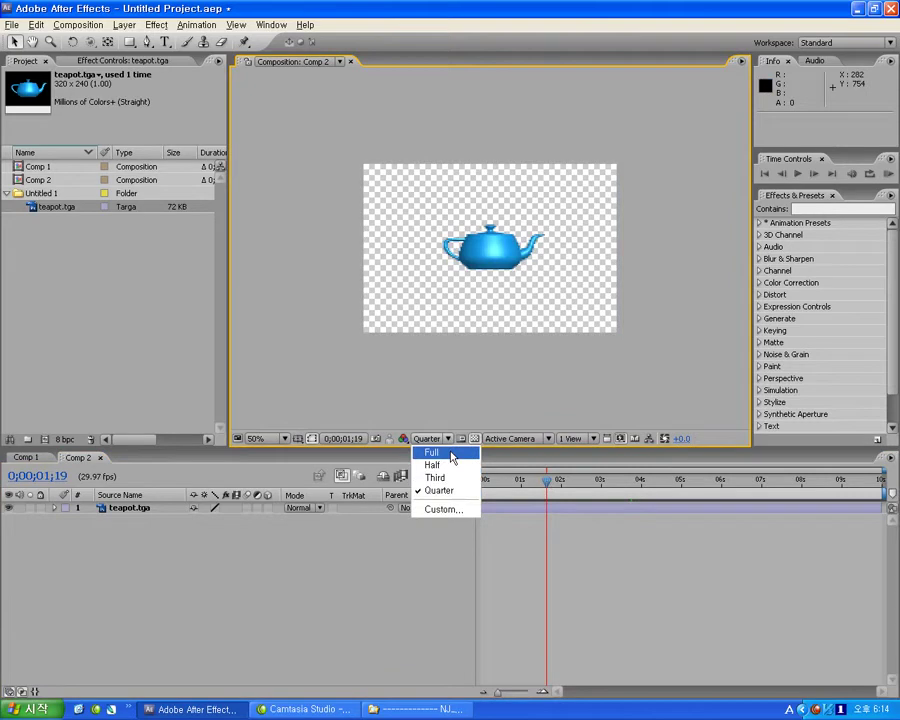
pyautogui.click(449, 511)
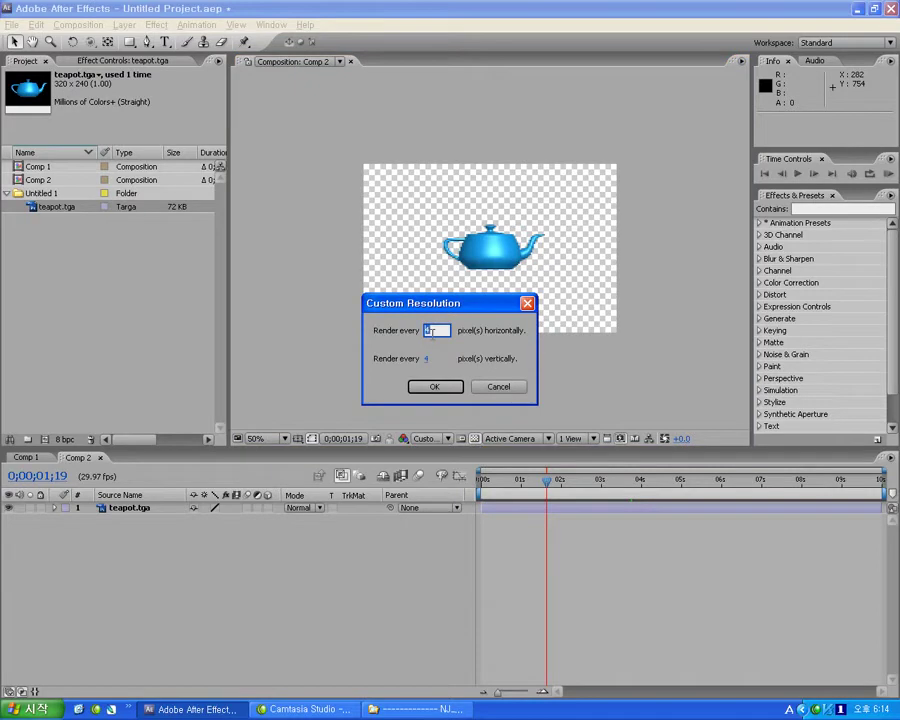
pyautogui.press('Return')
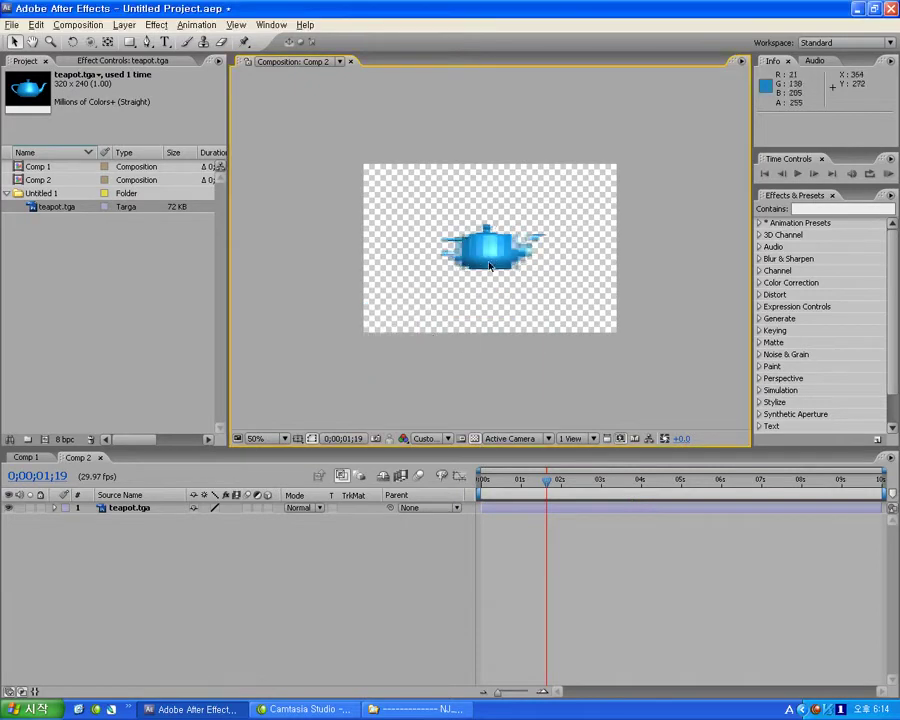
pyautogui.click(438, 440)
pyautogui.click(432, 456)
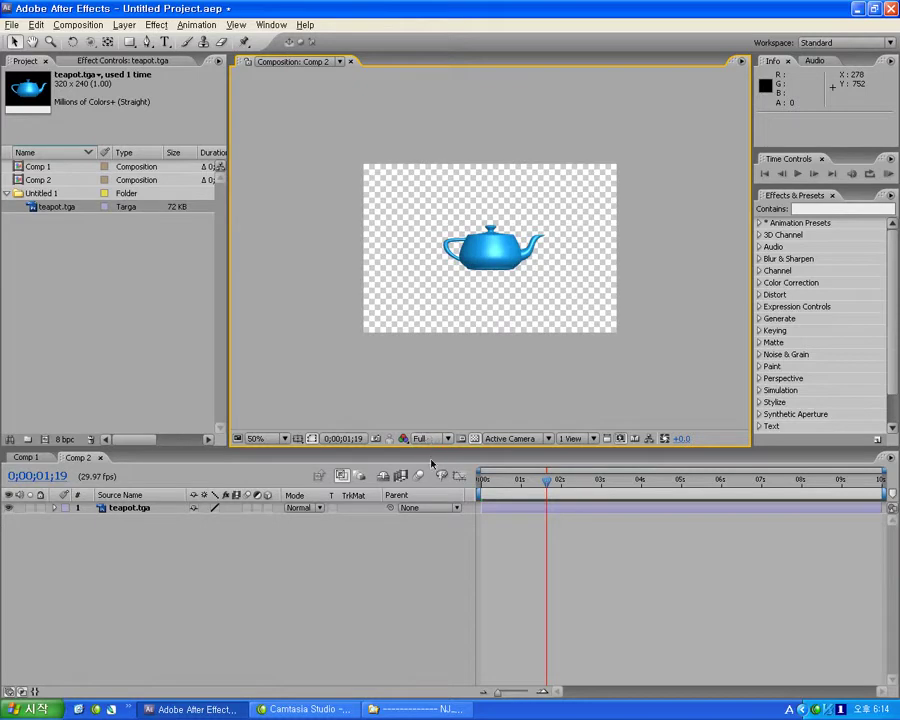
# - Toggle the transparency grid, leaving the composition shown over a black background
pyautogui.click(475, 441)
pyautogui.click(475, 441)
pyautogui.click(475, 441)
pyautogui.click(475, 441)
pyautogui.click(475, 440)
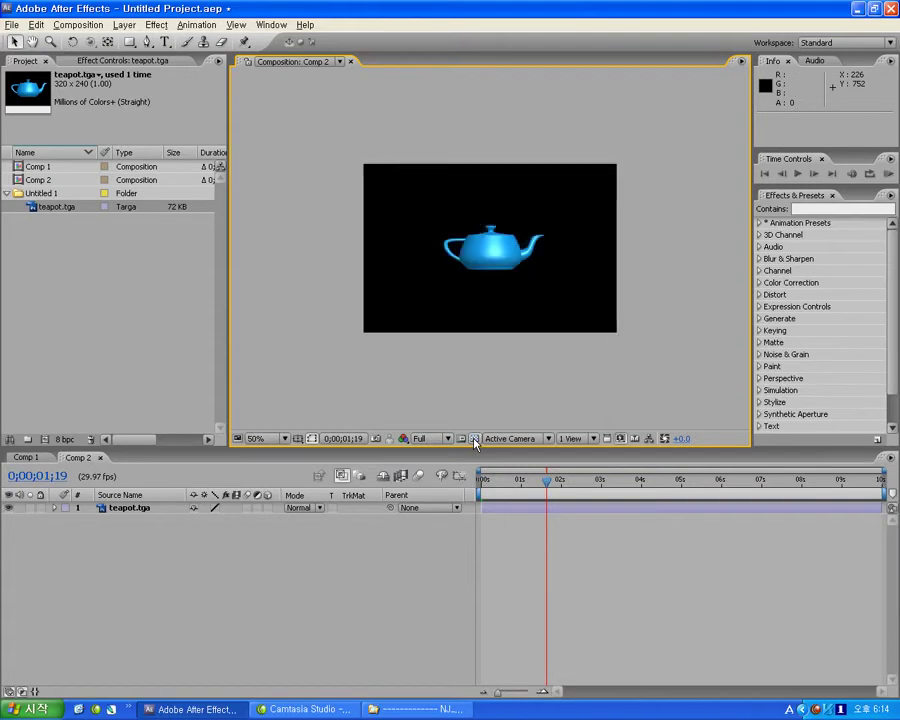
# - Switch the viewer to a four-view layout showing Active Camera and a Custom View
pyautogui.click(583, 439)
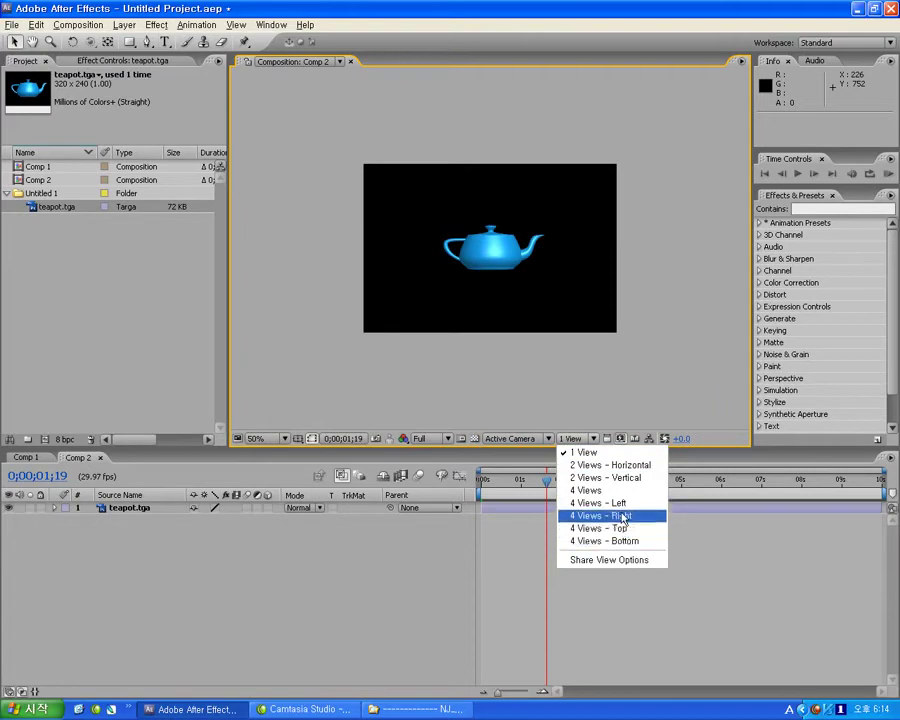
pyautogui.click(622, 515)
pyautogui.click(518, 439)
pyautogui.click(528, 455)
pyautogui.click(530, 439)
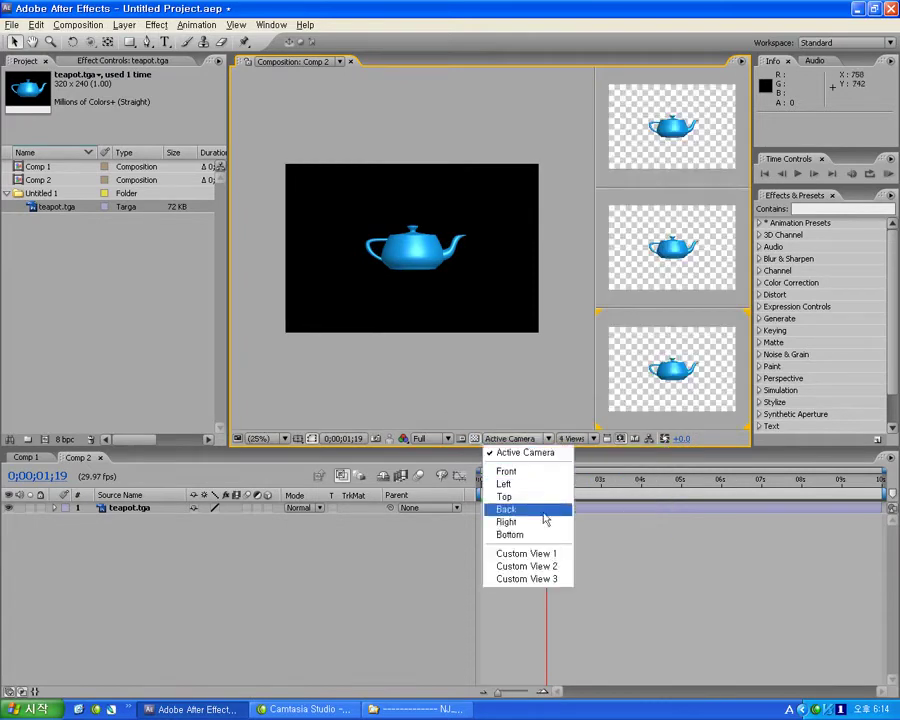
pyautogui.click(545, 553)
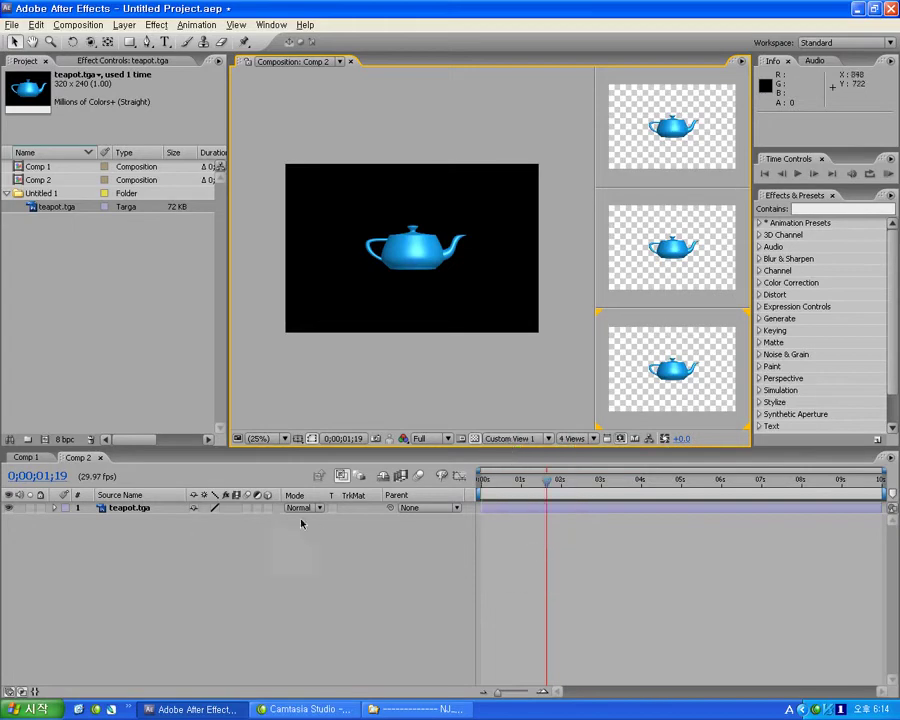
# - Make the teapot a 3D layer, push it toward the camera, then return to 1 View
pyautogui.click(266, 507)
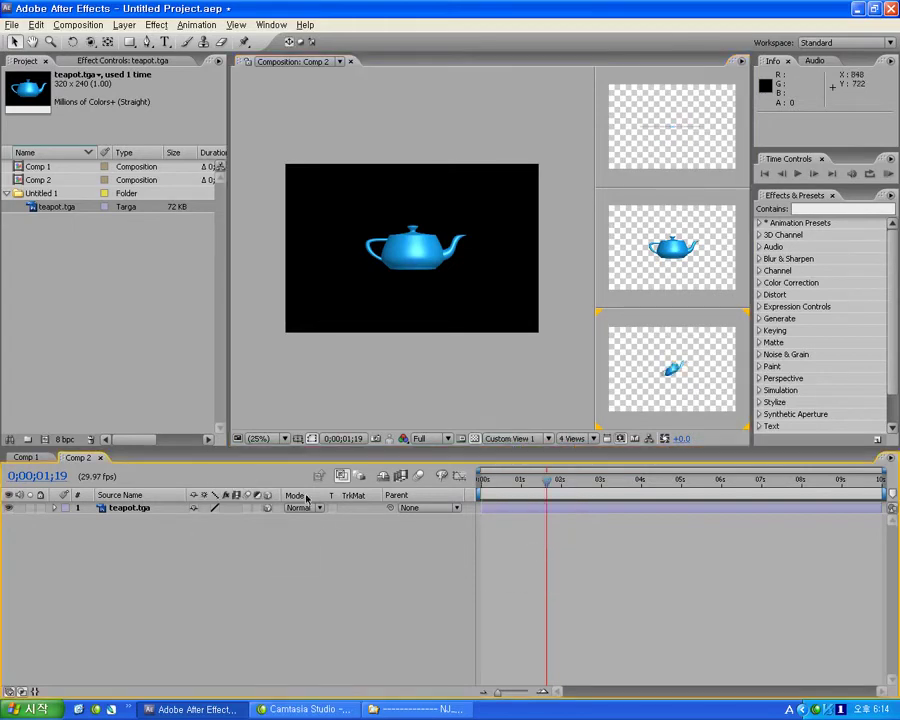
pyautogui.click(667, 380)
pyautogui.click(667, 380)
pyautogui.scroll(-2, 670, 378)
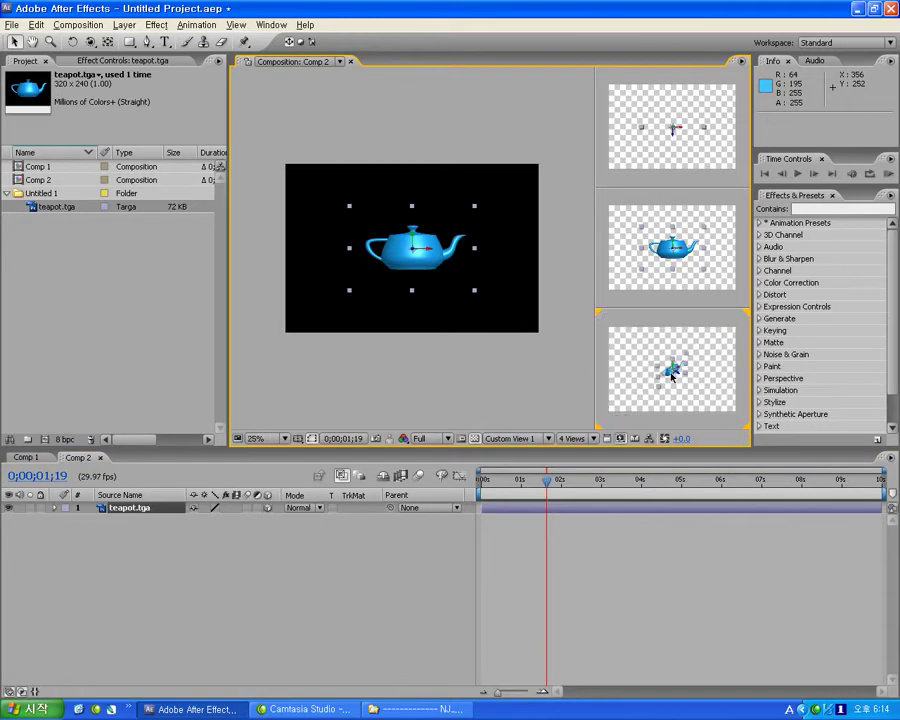
pyautogui.moveTo(679, 376)
pyautogui.mouseDown()
pyautogui.moveTo(688, 372)
pyautogui.moveTo(675, 343)
pyautogui.mouseUp()
pyautogui.scroll(2, 690, 373)
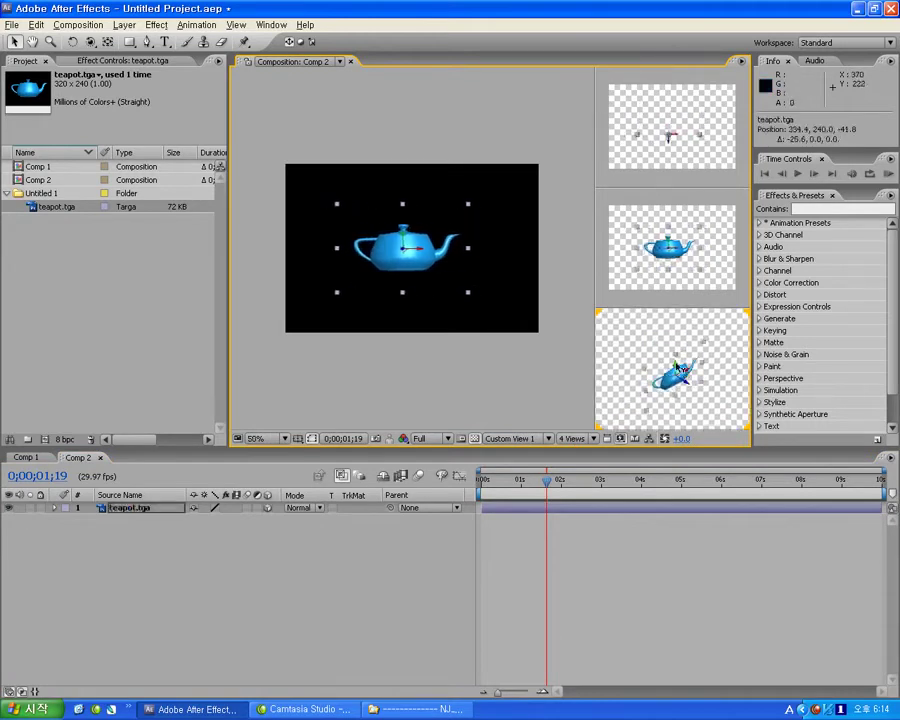
pyautogui.click(572, 438)
pyautogui.click(568, 452)
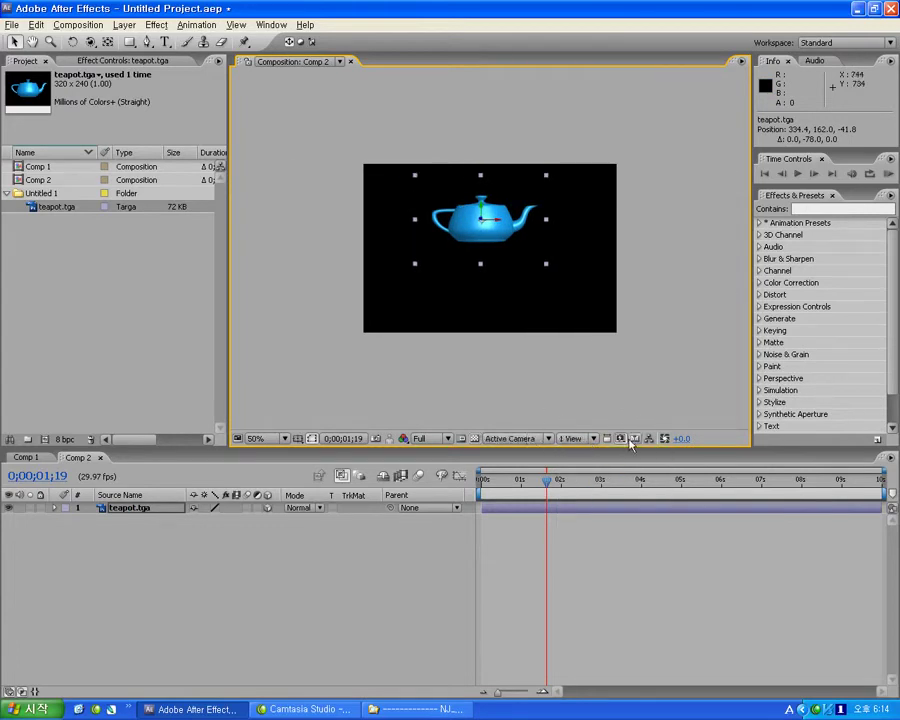
# - Zoom to 100%, drag the teapot to 396.3, 214.4, then zoom back to 50% and deselect
pyautogui.click(50, 42)
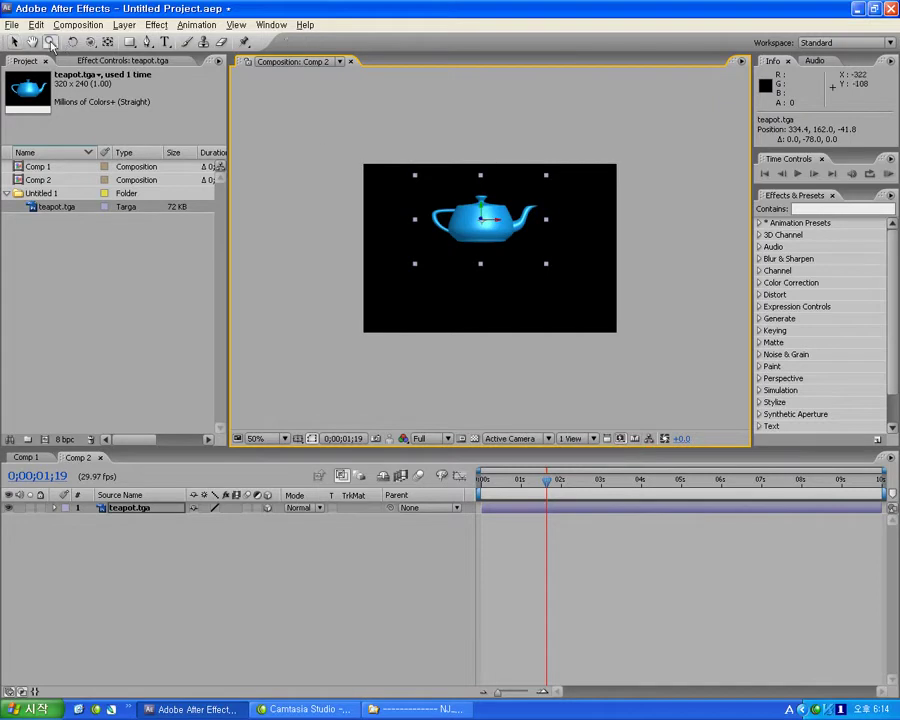
pyautogui.click(477, 257)
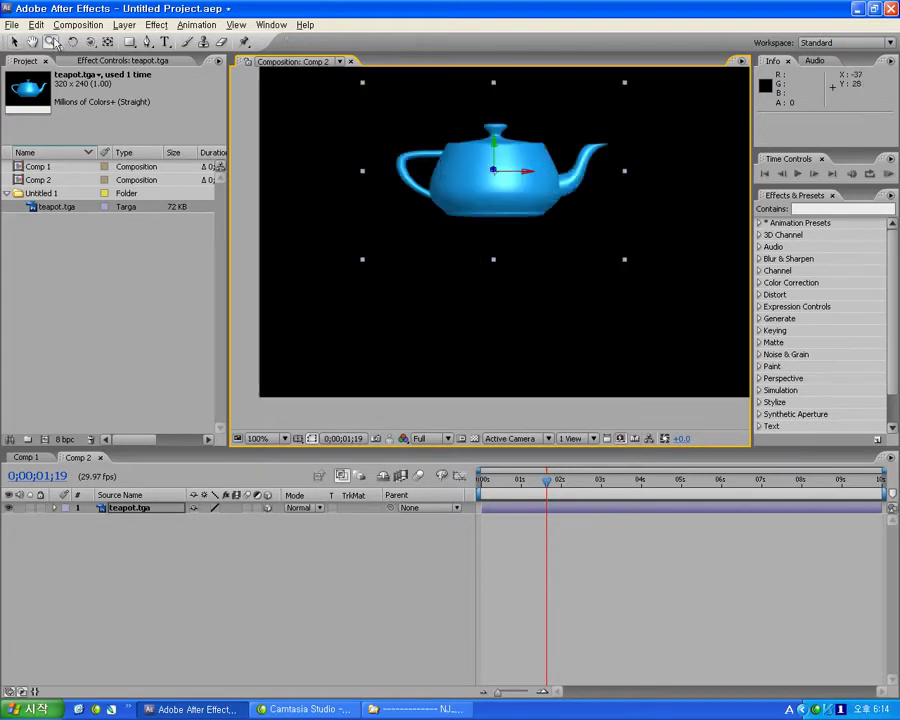
pyautogui.click(14, 42)
pyautogui.moveTo(458, 168); pyautogui.dragTo(520, 220)
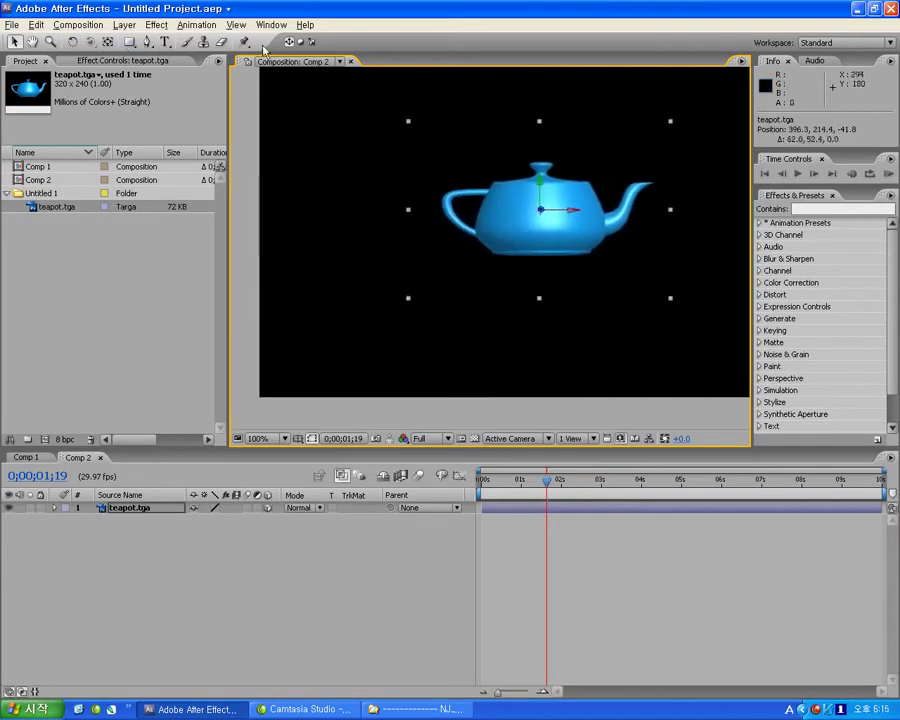
pyautogui.press(',')
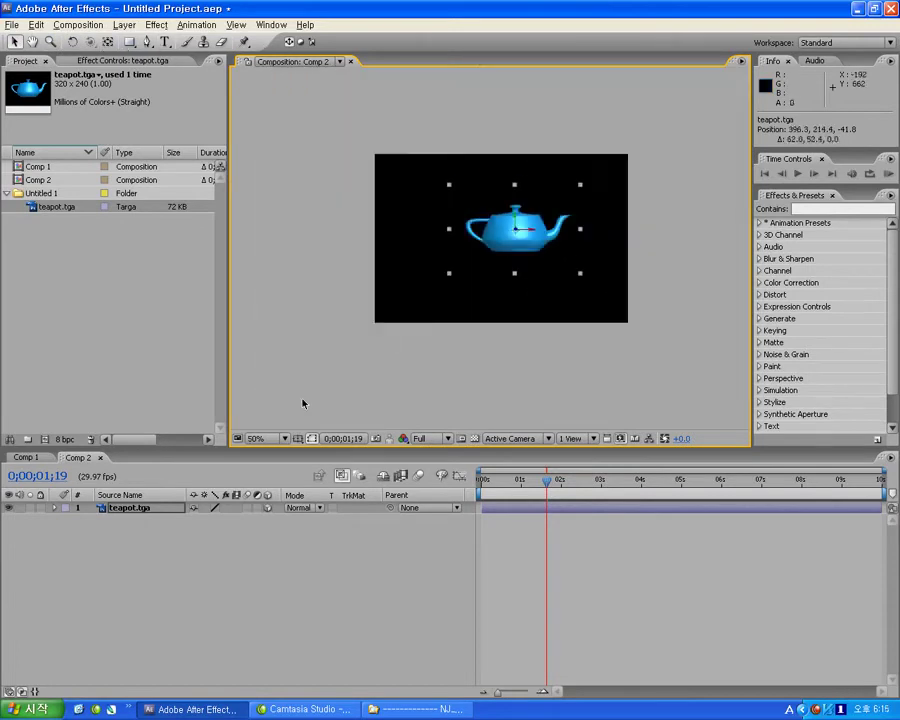
pyautogui.click(394, 369)
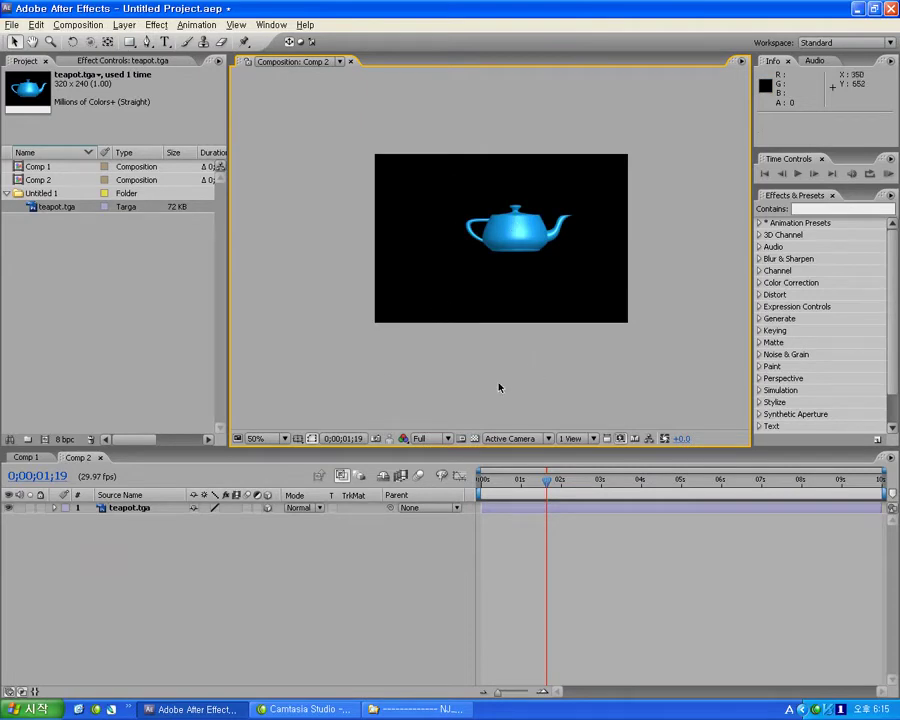
pyautogui.click(249, 566)
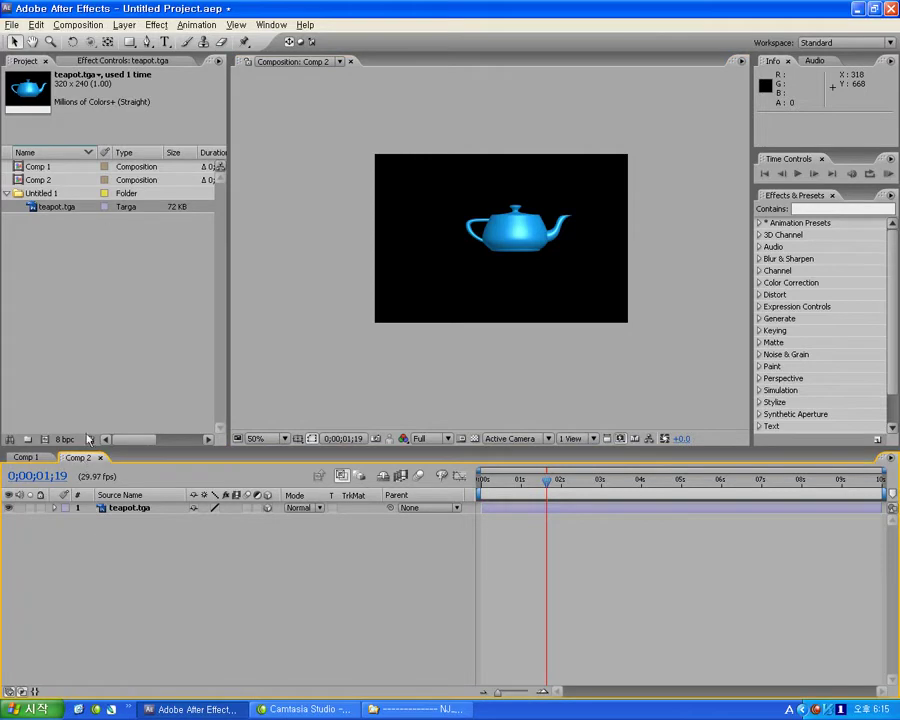
# - Drag Comp 2 into the Comp 1 timeline as a nested layer, checking Comp 2's contents
pyautogui.doubleClick(30, 167)
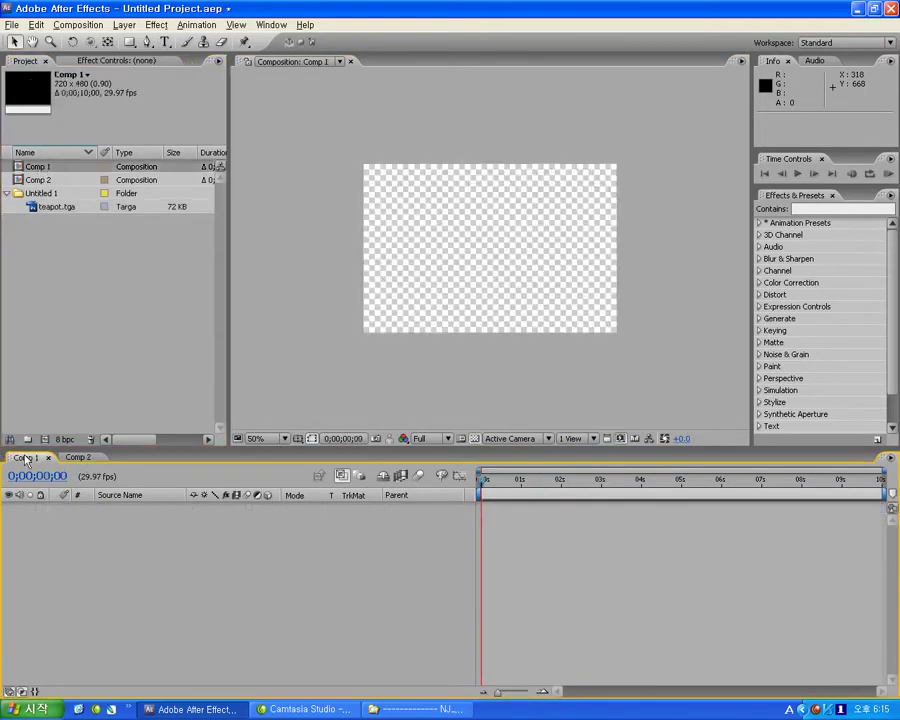
pyautogui.doubleClick(32, 180)
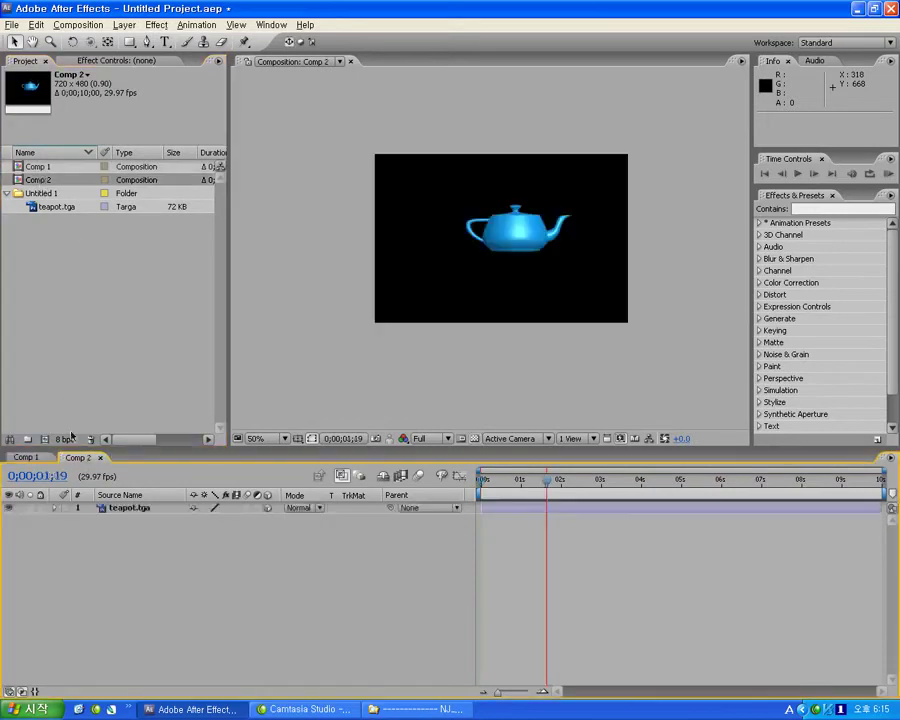
pyautogui.click(33, 458)
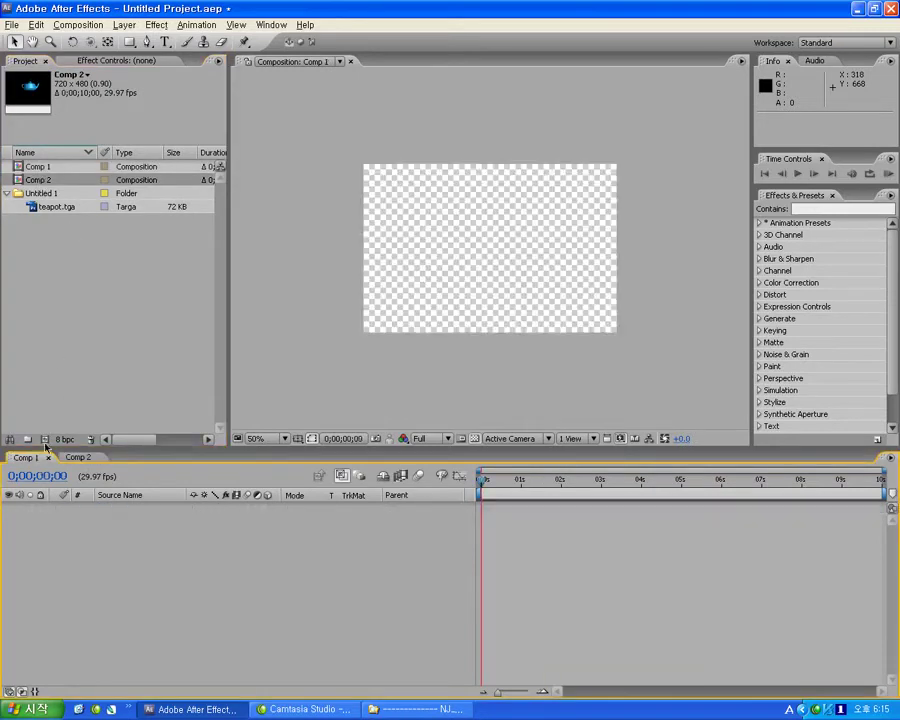
pyautogui.moveTo(38, 184)
pyautogui.mouseDown()
pyautogui.moveTo(480, 520)
pyautogui.moveTo(514, 495)
pyautogui.mouseUp()
pyautogui.click(42, 181)
pyautogui.doubleClick(42, 181)
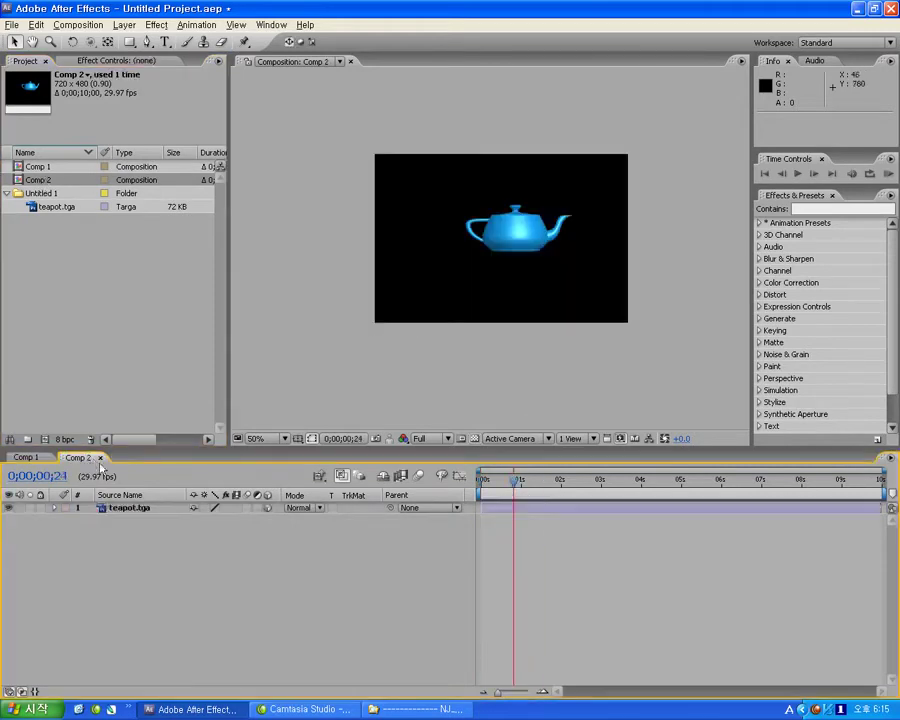
pyautogui.click(26, 457)
pyautogui.press('Return')
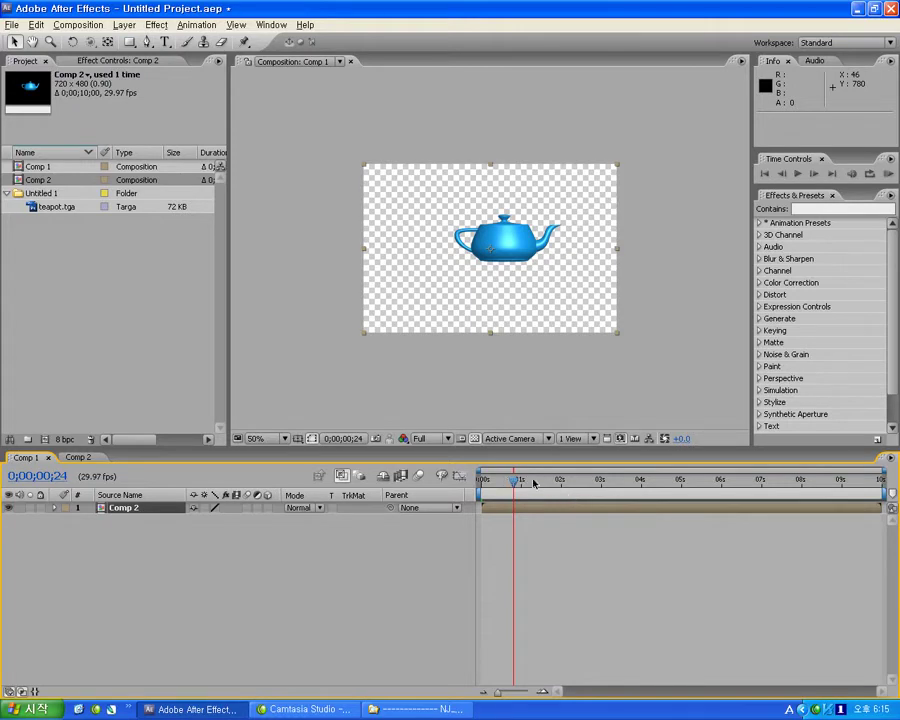
# - Scrub Comp 1's playhead from the start through about one second to preview the teapot
pyautogui.moveTo(511, 484); pyautogui.dragTo(478, 485)
pyautogui.click(527, 484)
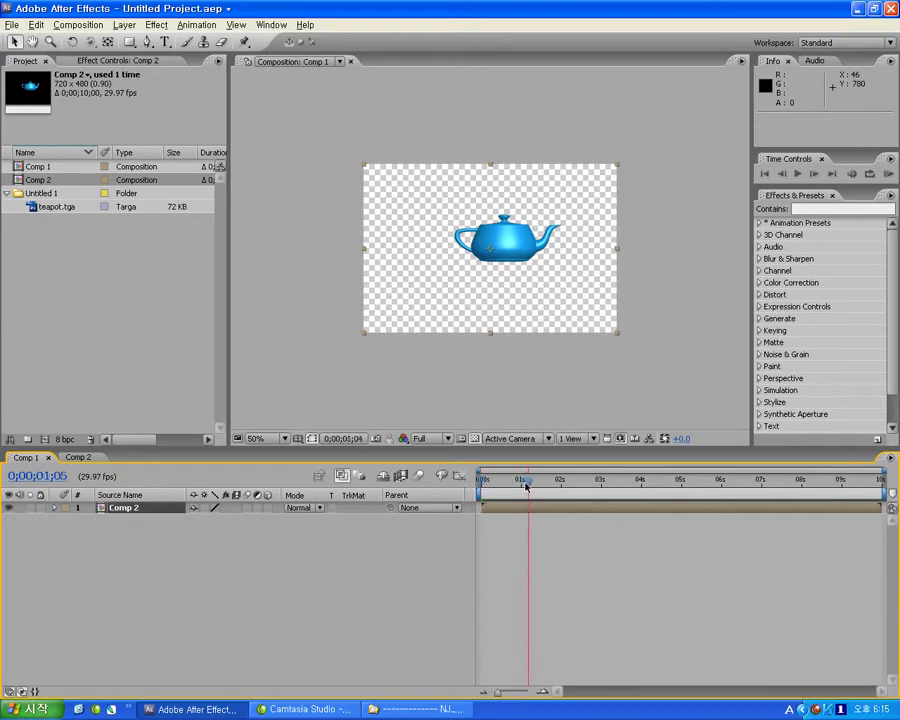
pyautogui.moveTo(525, 486); pyautogui.dragTo(464, 488)
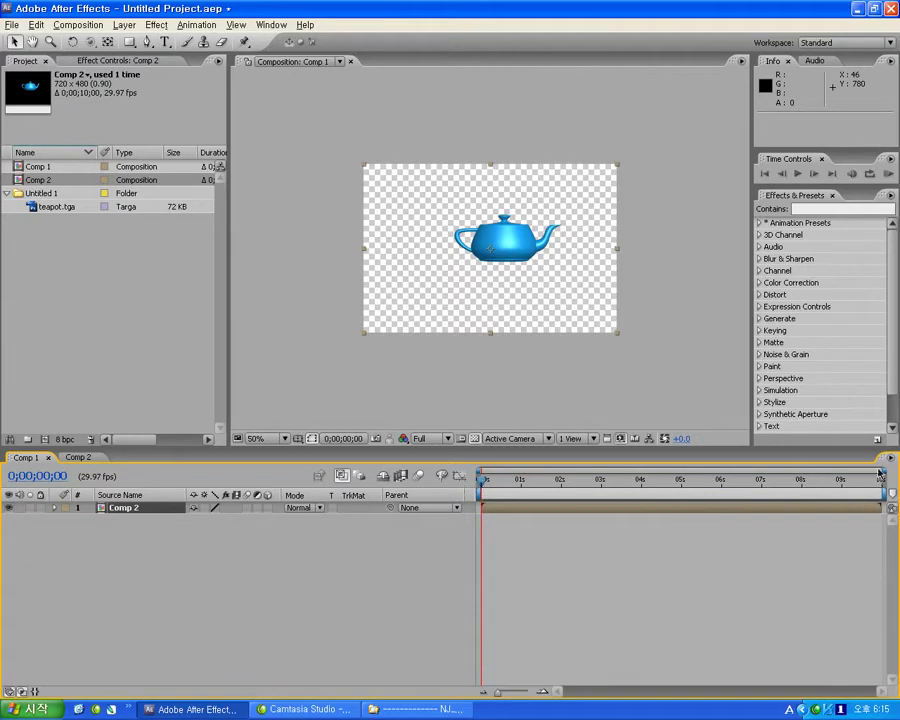
# - Zoom the timeline into the first seconds, scrub to 1;21, and drop teapot.tga below Comp 2
pyautogui.moveTo(882, 470)
pyautogui.mouseDown()
pyautogui.moveTo(498, 470)
pyautogui.moveTo(607, 485)
pyautogui.moveTo(501, 480)
pyautogui.moveTo(740, 470)
pyautogui.mouseUp()
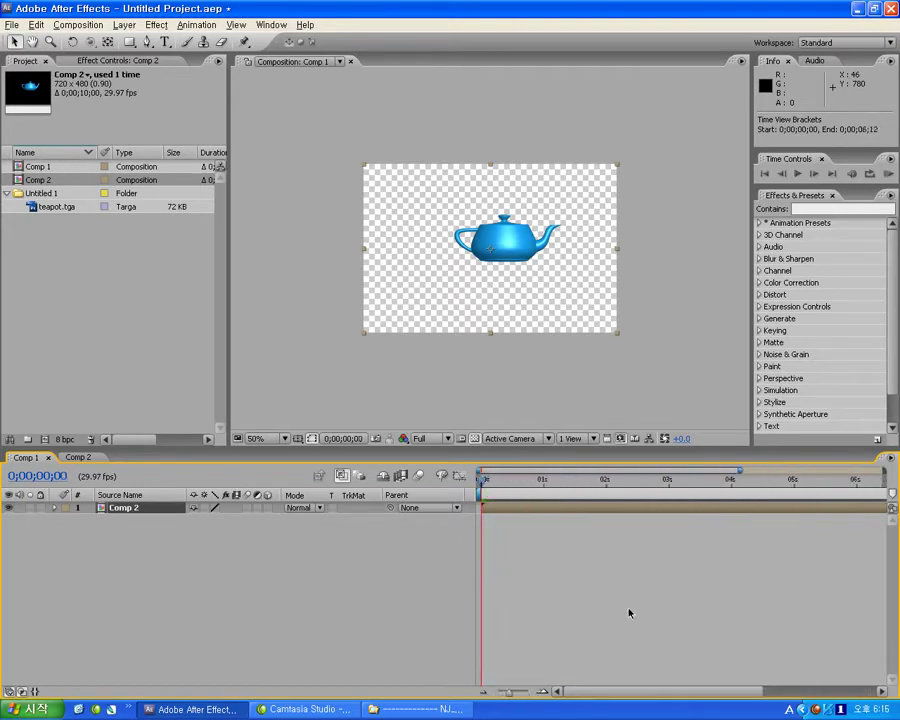
pyautogui.moveTo(517, 692); pyautogui.dragTo(518, 692)
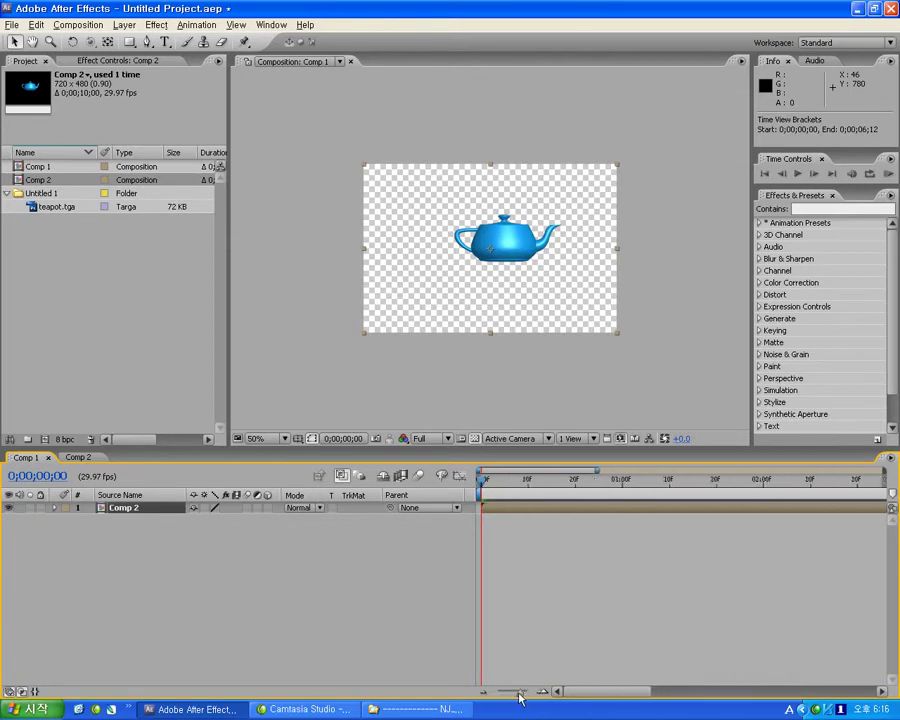
pyautogui.moveTo(526, 480); pyautogui.dragTo(691, 481)
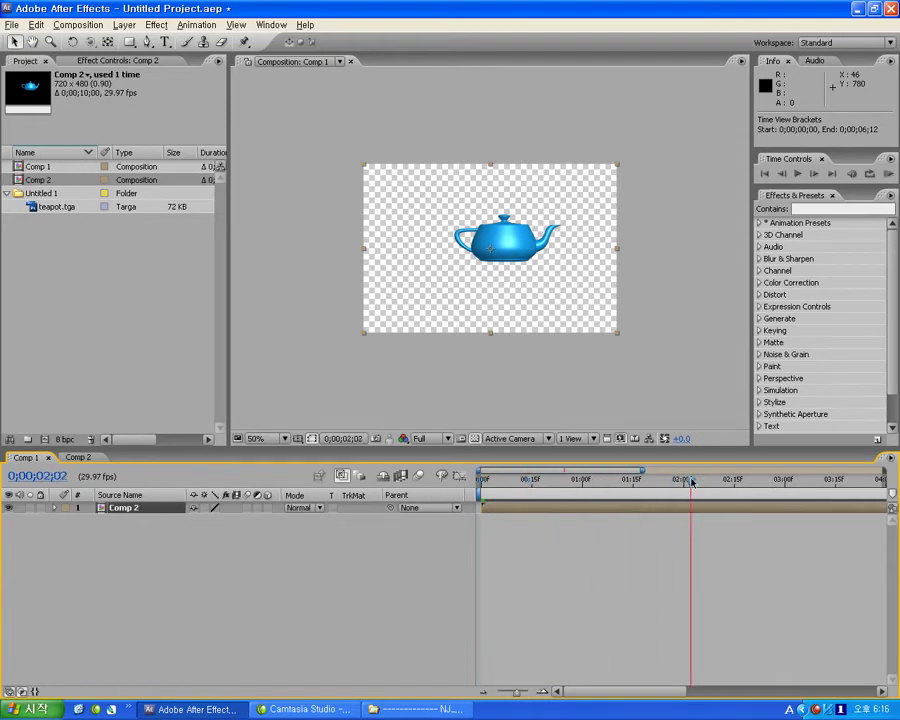
pyautogui.moveTo(691, 481); pyautogui.dragTo(529, 481)
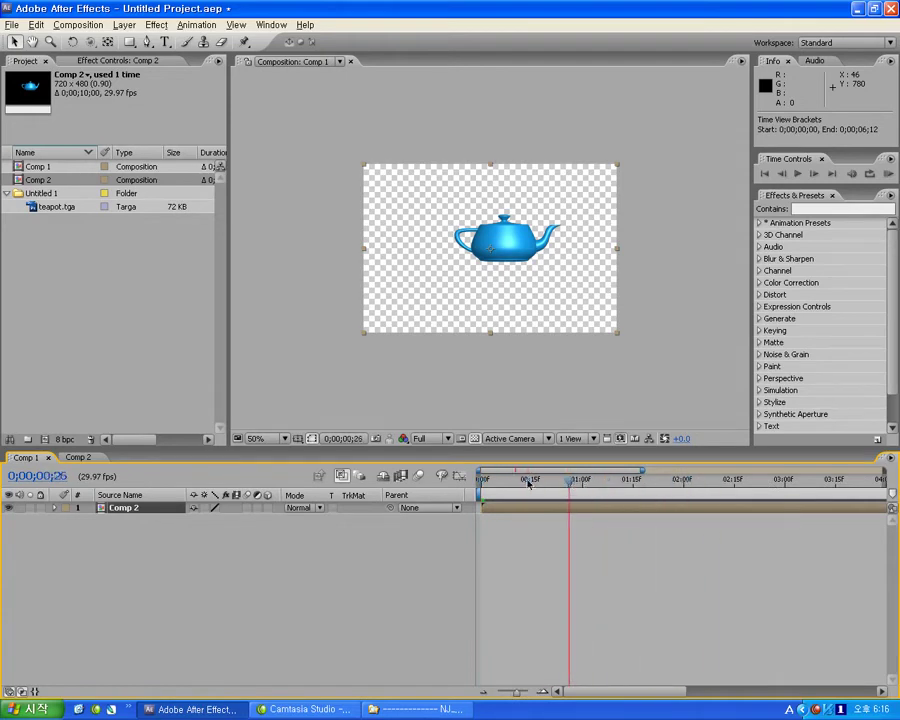
pyautogui.moveTo(652, 481); pyautogui.dragTo(825, 481)
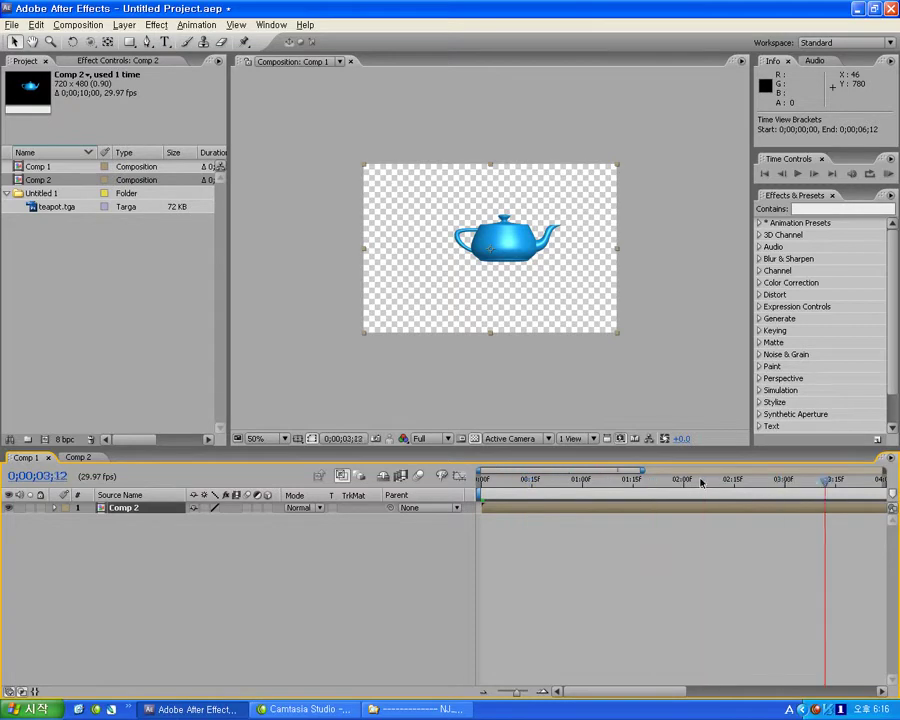
pyautogui.moveTo(825, 481); pyautogui.dragTo(653, 481)
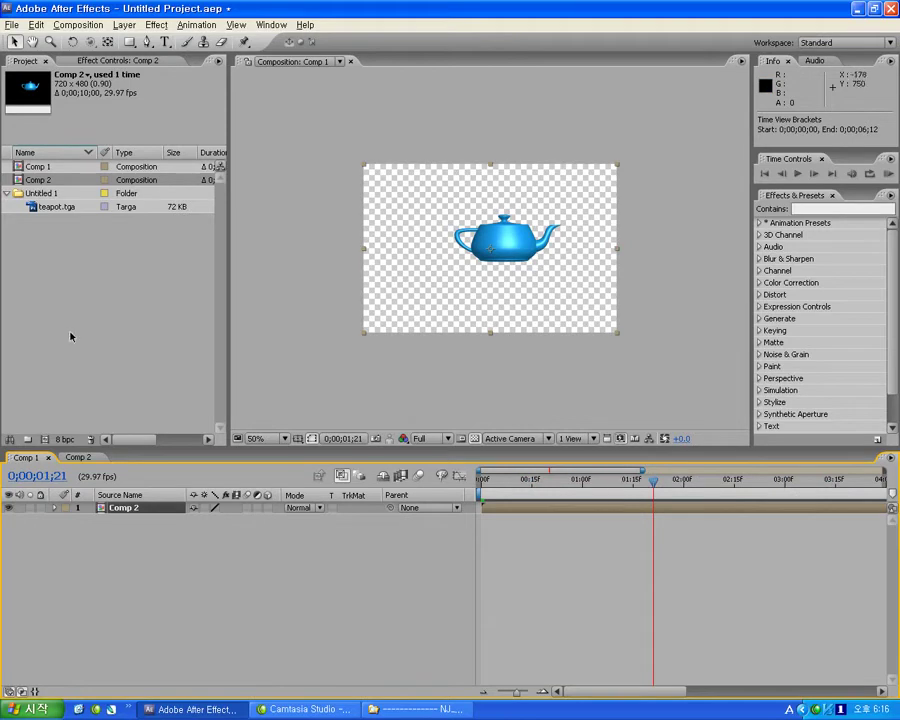
pyautogui.moveTo(56, 207); pyautogui.dragTo(438, 543)
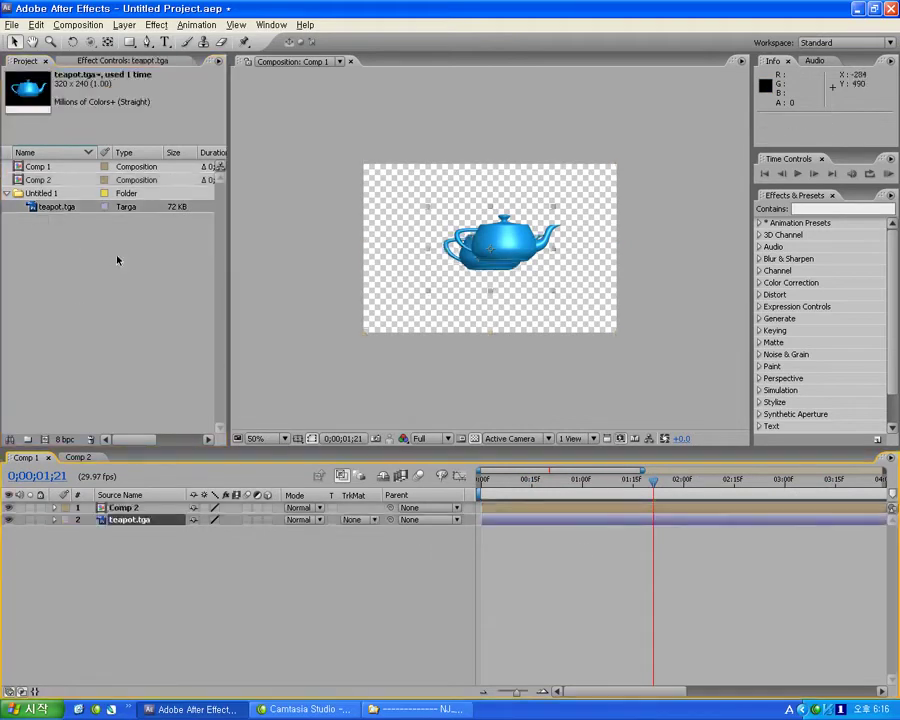
# - Jump the current time to 0;00;02;13 and briefly toggle the Comp 2 and teapot.tga visibility
pyautogui.moveTo(660, 486)
pyautogui.mouseDown()
pyautogui.moveTo(24, 481)
pyautogui.moveTo(70, 481)
pyautogui.mouseUp()
pyautogui.click(36, 476)
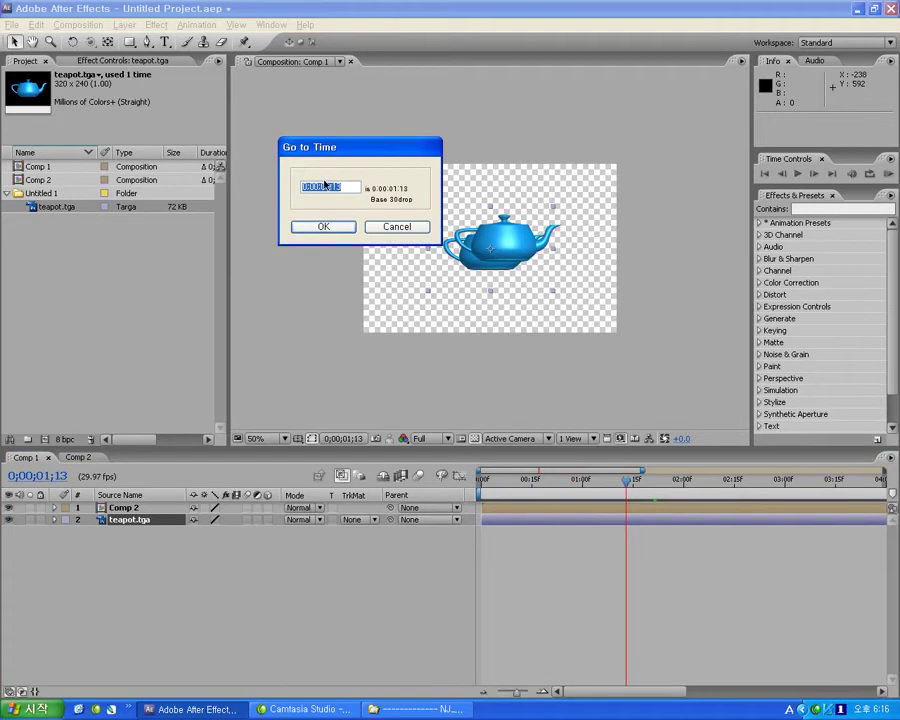
pyautogui.click(327, 186)
pyautogui.press('Return')
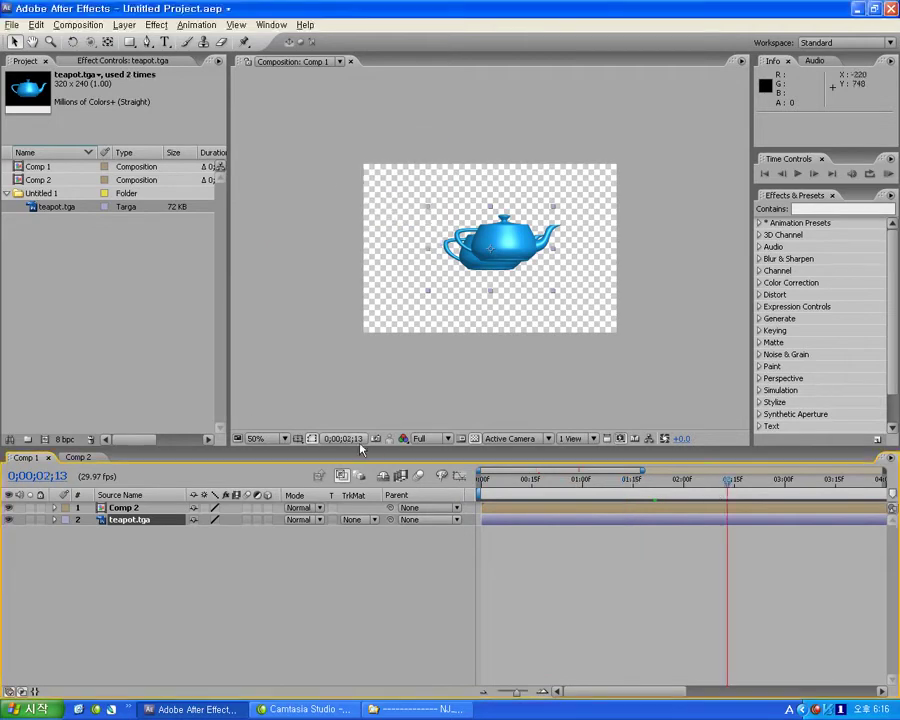
pyautogui.click(8, 507)
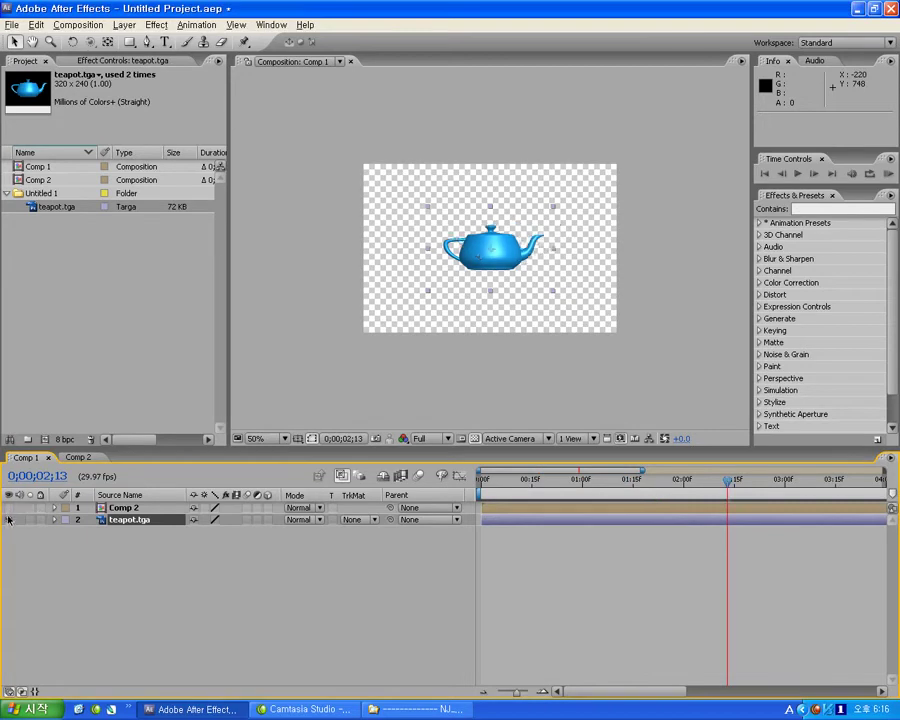
pyautogui.click(8, 519)
pyautogui.click(8, 507)
pyautogui.click(8, 520)
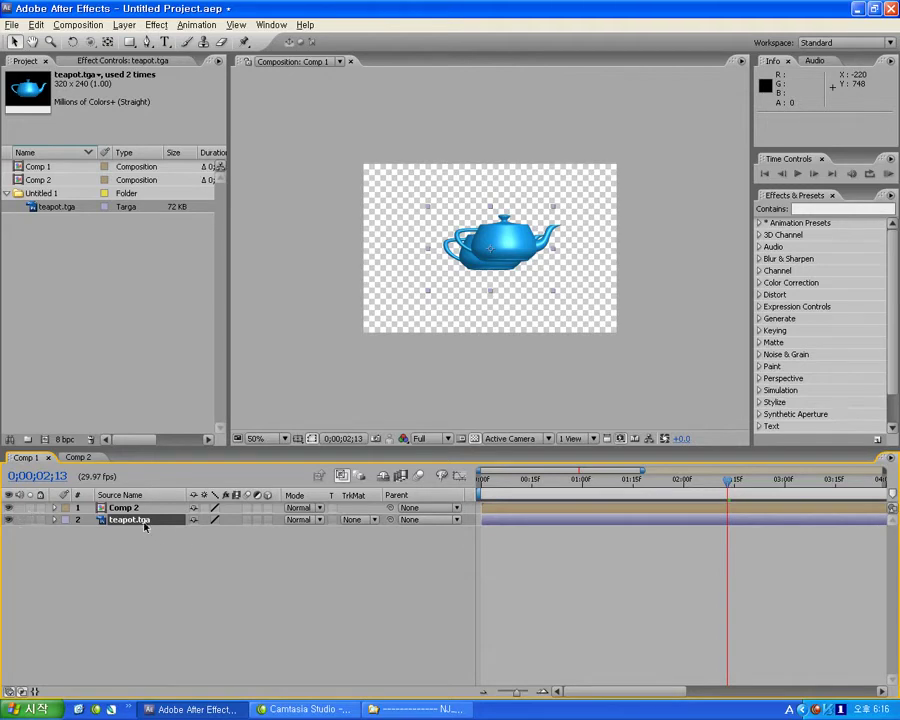
# - Duplicate the teapot.tga layer several times and drag the layer 3 copy to the right
pyautogui.hotkey('ctrl', 'd')
pyautogui.hotkey('ctrl', 's')
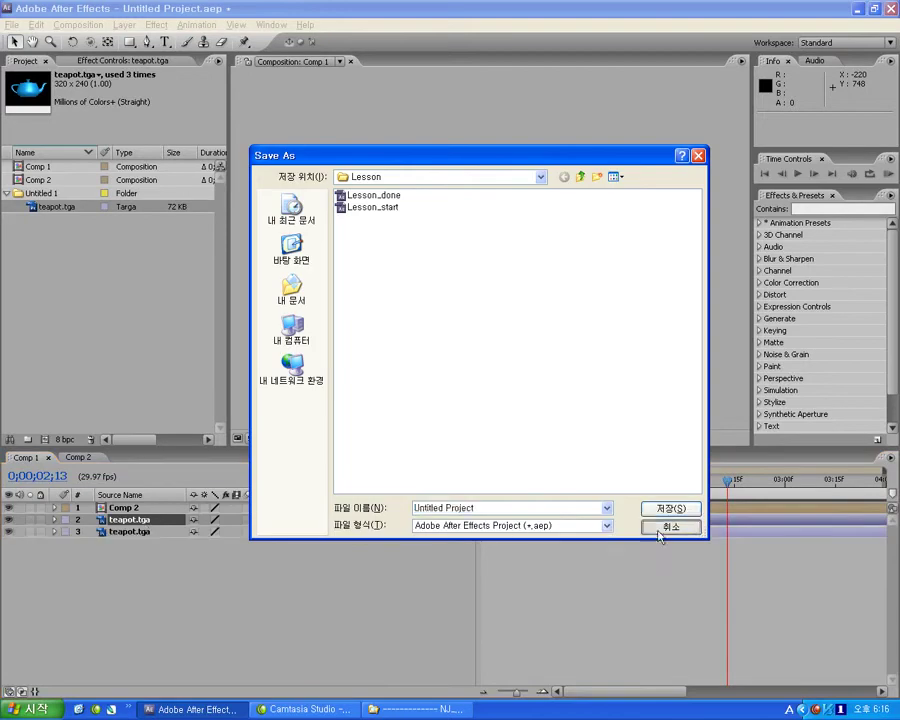
pyautogui.click(671, 527)
pyautogui.hotkey('ctrl', 'd')
pyautogui.hotkey('ctrl', 'd')
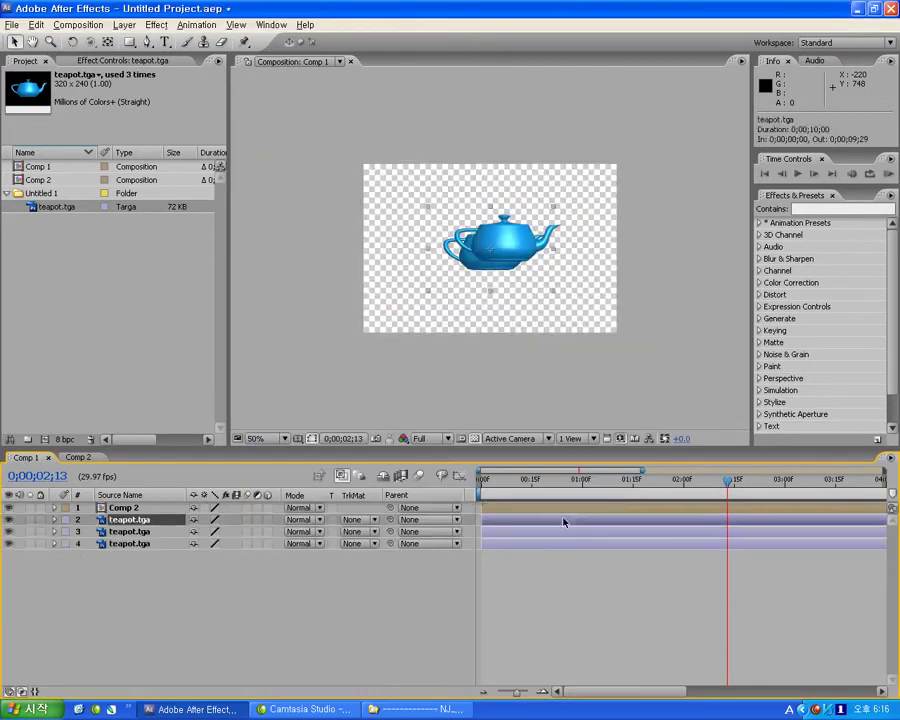
pyautogui.hotkey('ctrl', 'd')
pyautogui.hotkey('ctrl', 'd')
pyautogui.hotkey('ctrl', 'd')
pyautogui.click(130, 531)
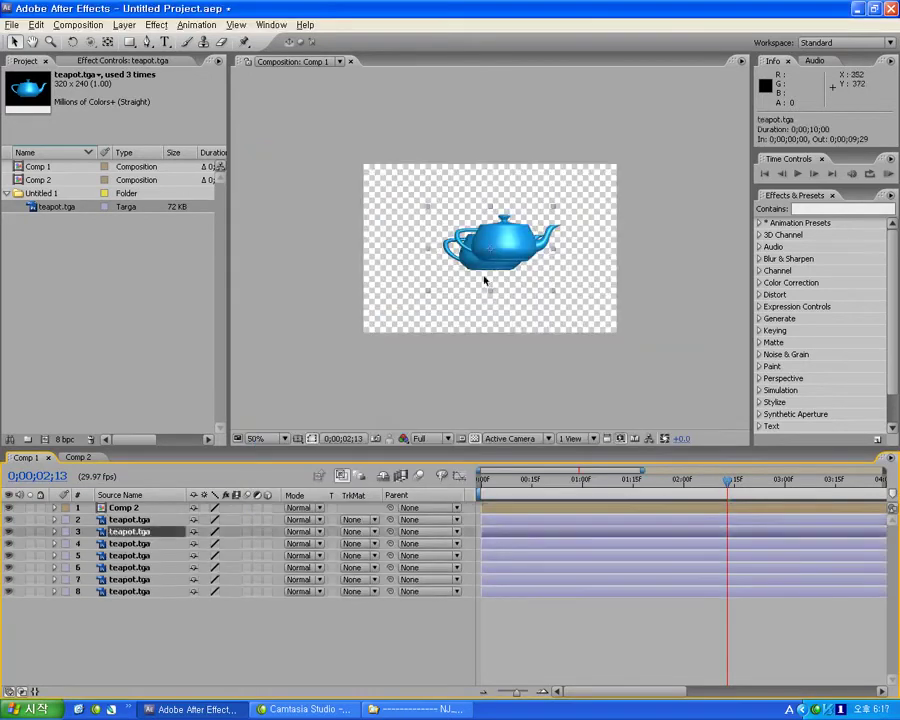
pyautogui.moveTo(432, 266)
pyautogui.mouseDown()
pyautogui.moveTo(487, 261)
pyautogui.moveTo(465, 282)
pyautogui.moveTo(405, 282)
pyautogui.mouseUp()
# - Move the layer 5 teapot left, solo it to check, then restore all teapot layers
pyautogui.click(580, 557)
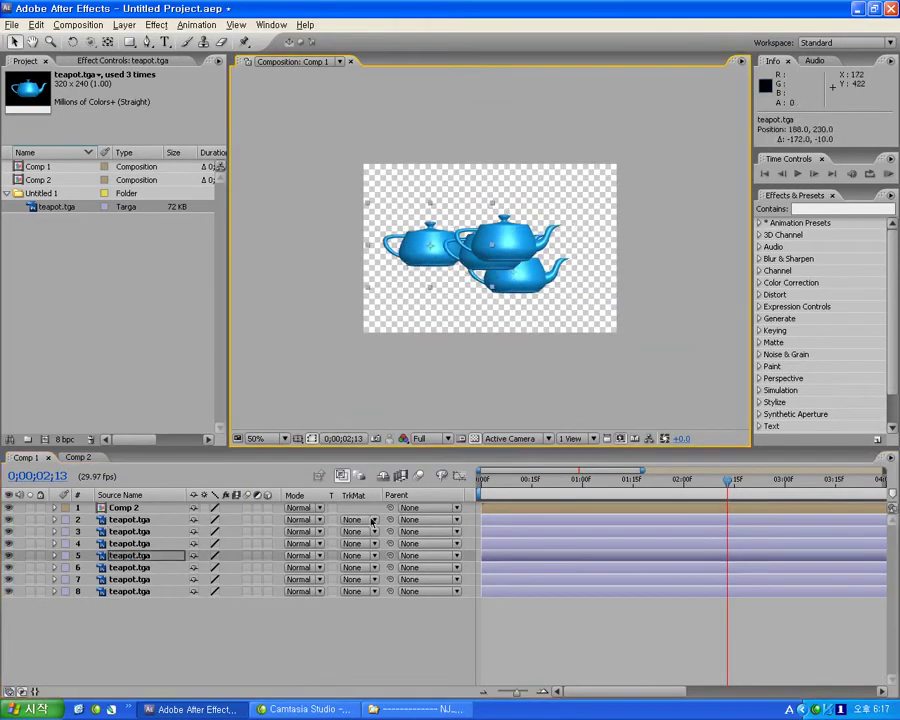
pyautogui.click(124, 614)
pyautogui.click(30, 556)
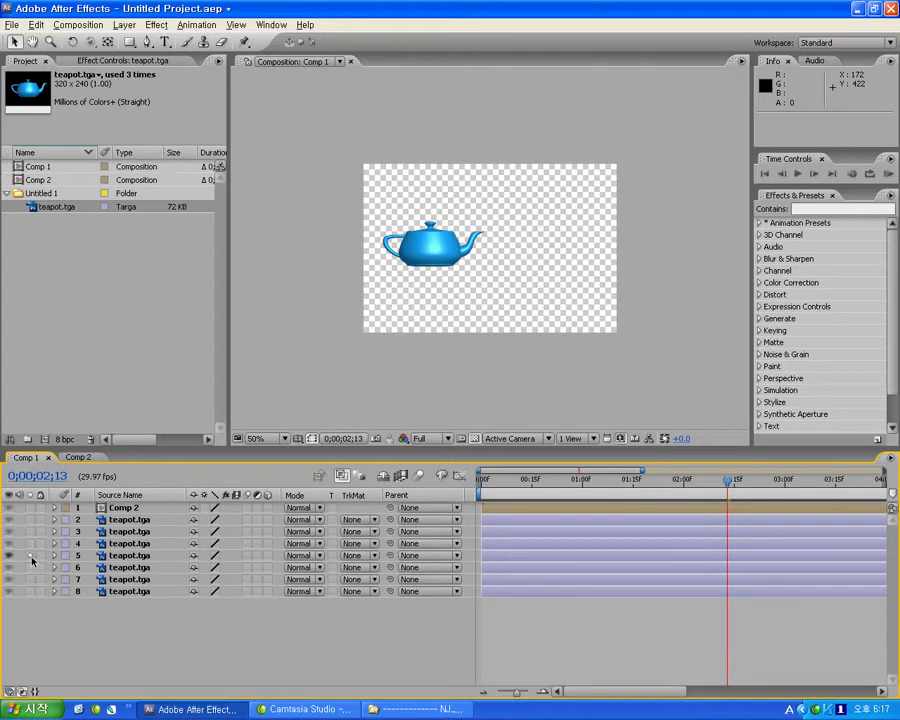
pyautogui.click(32, 545)
pyautogui.click(34, 544)
pyautogui.click(34, 558)
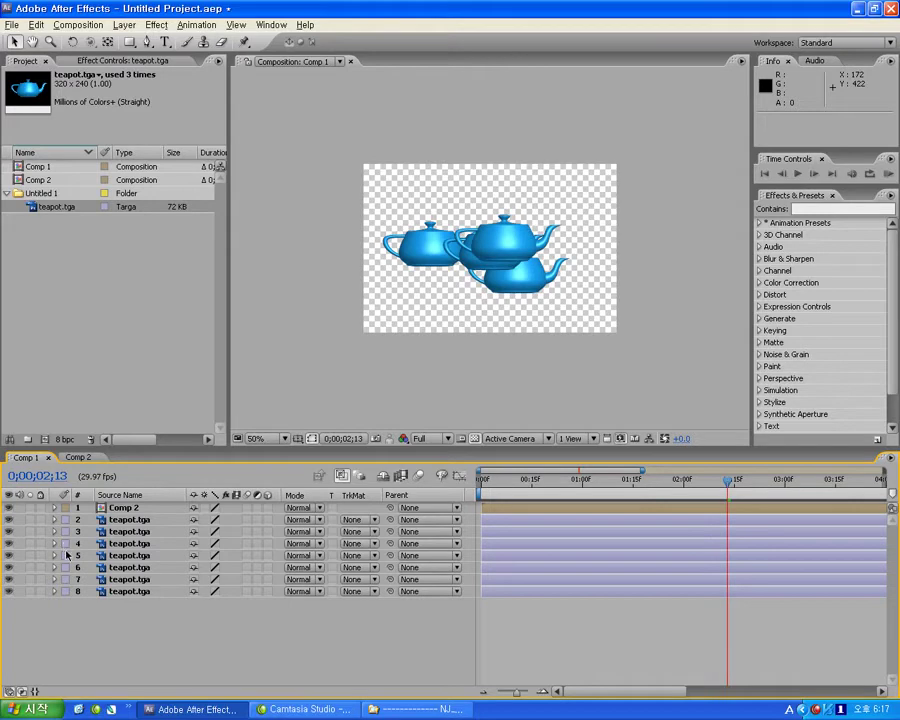
# - Give layer 2 a Red label and layer 5 an Orange label
pyautogui.click(65, 519)
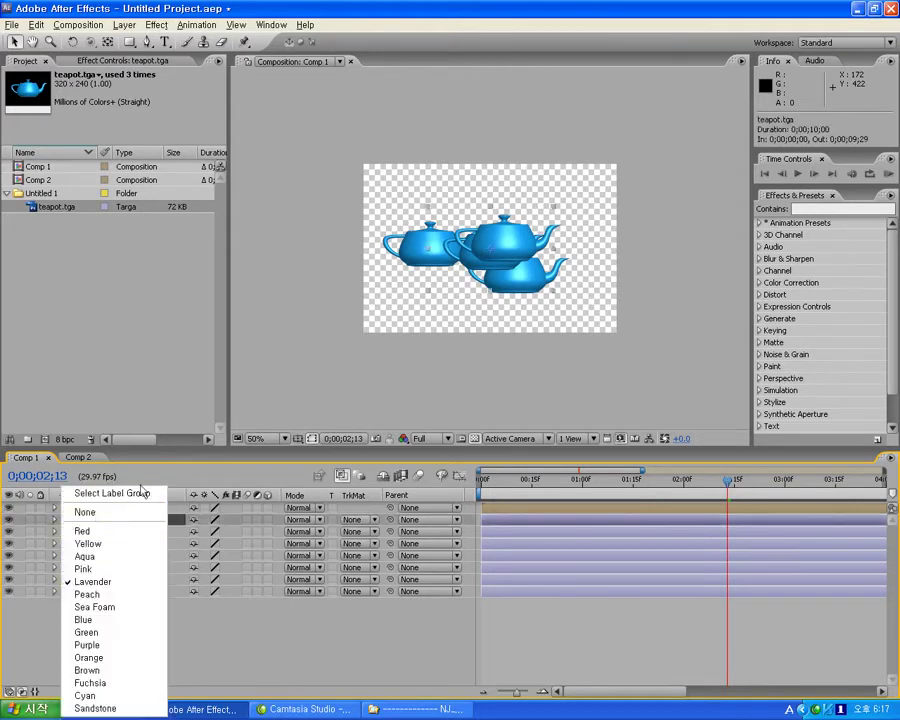
pyautogui.click(80, 527)
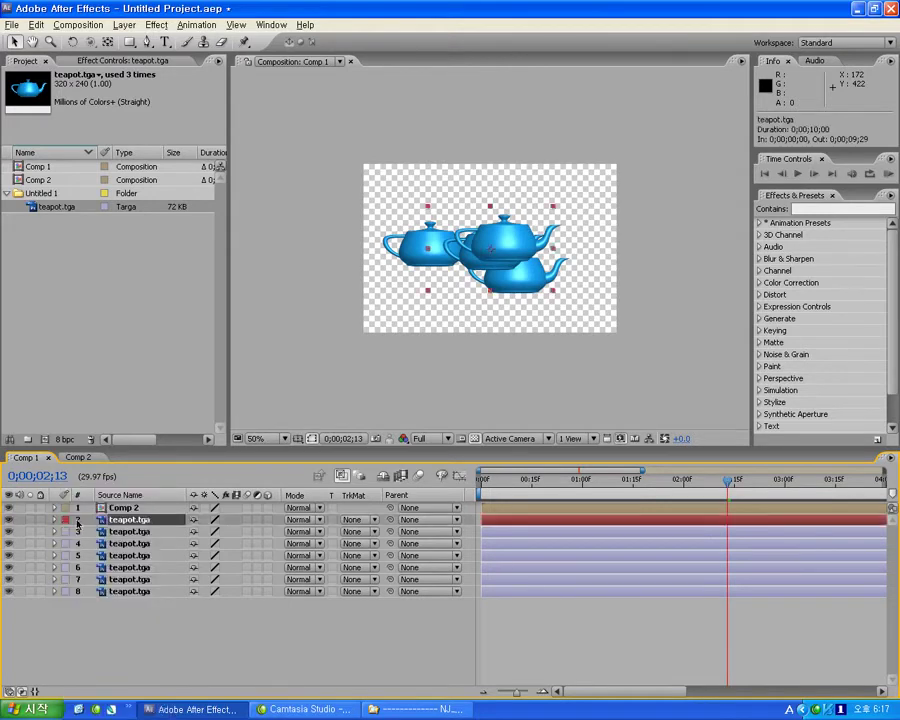
pyautogui.click(584, 560)
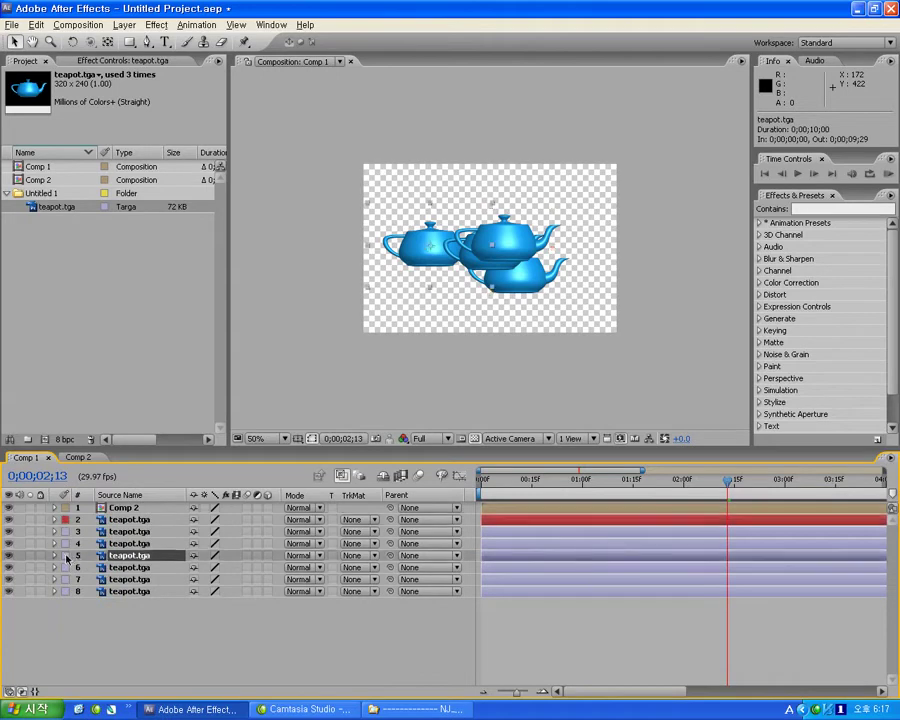
pyautogui.click(65, 556)
pyautogui.click(132, 507)
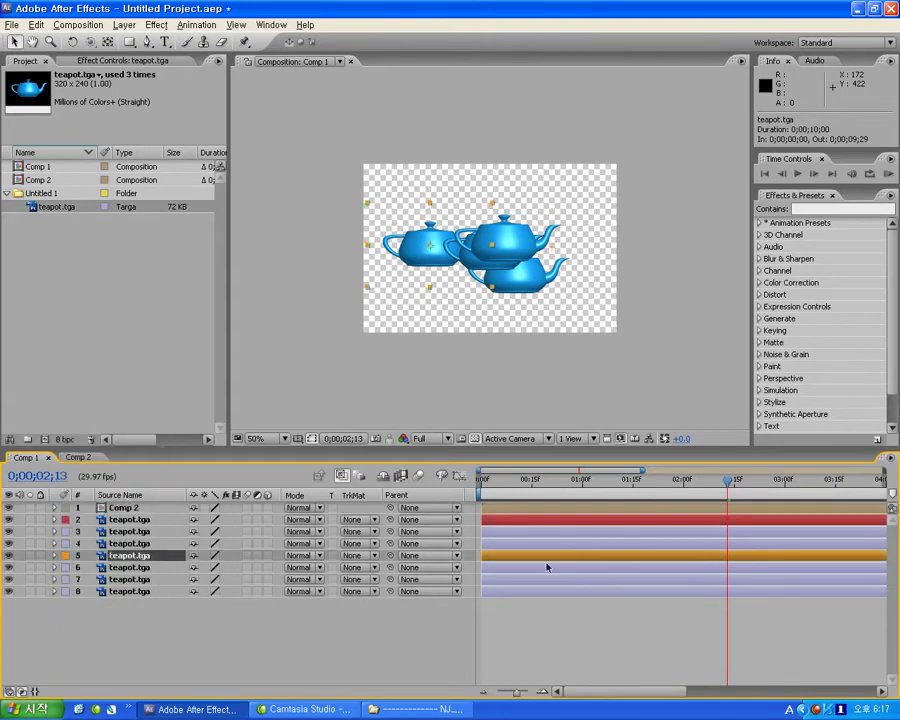
# - Set layer 5's anchor point to 185.0, 120.0, scale to 135% and opacity to 97%
pyautogui.click(55, 556)
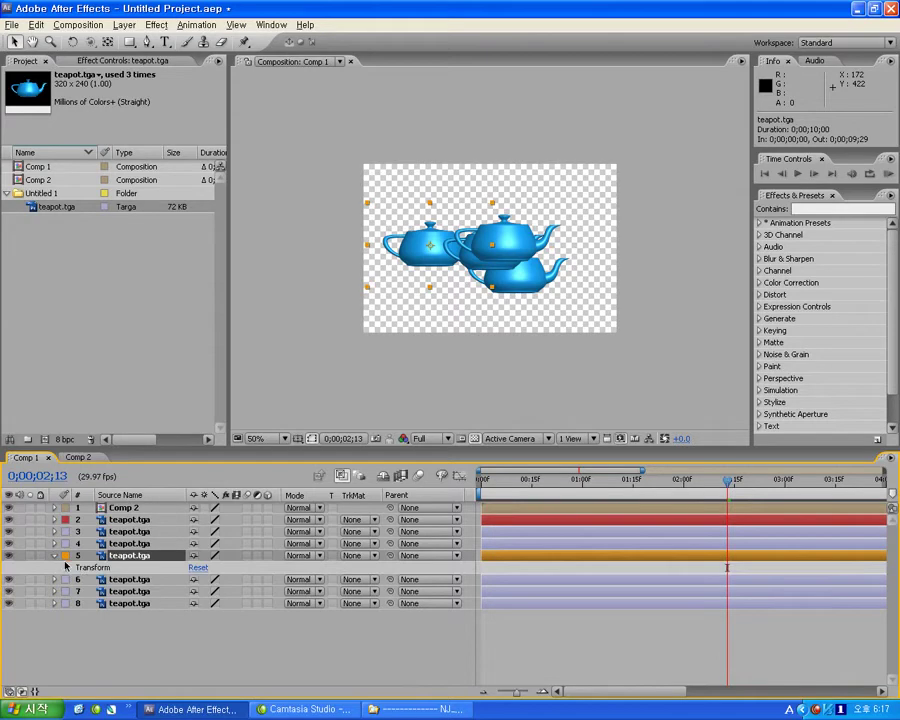
pyautogui.click(55, 556)
pyautogui.click(55, 556)
pyautogui.click(66, 568)
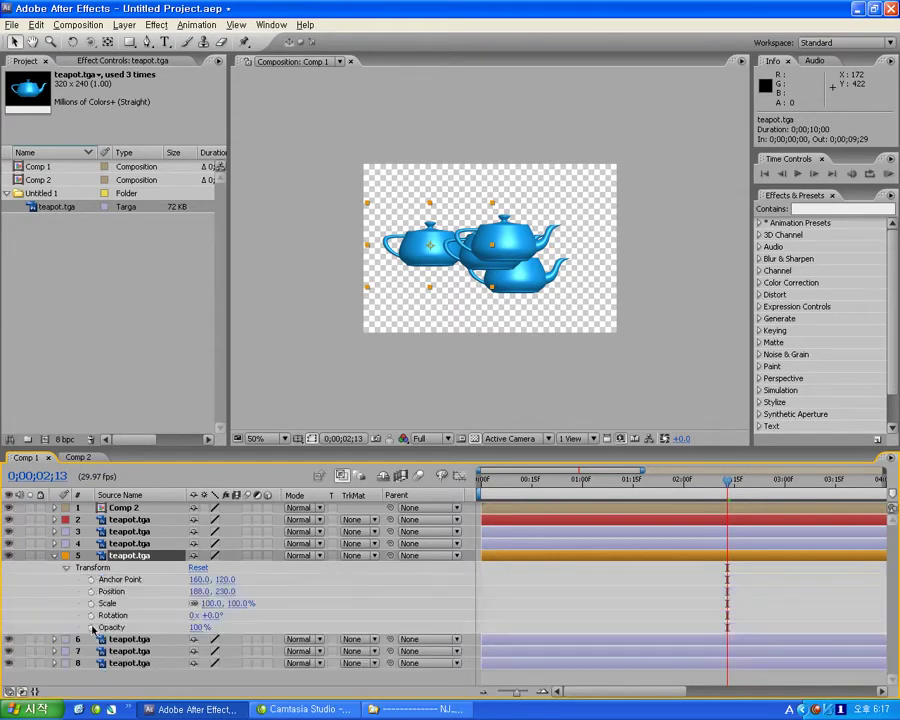
pyautogui.moveTo(199, 580)
pyautogui.mouseDown()
pyautogui.moveTo(238, 579)
pyautogui.moveTo(131, 579)
pyautogui.moveTo(225, 580)
pyautogui.moveTo(220, 591)
pyautogui.moveTo(240, 592)
pyautogui.moveTo(180, 591)
pyautogui.moveTo(296, 624)
pyautogui.mouseUp()
pyautogui.click(258, 627)
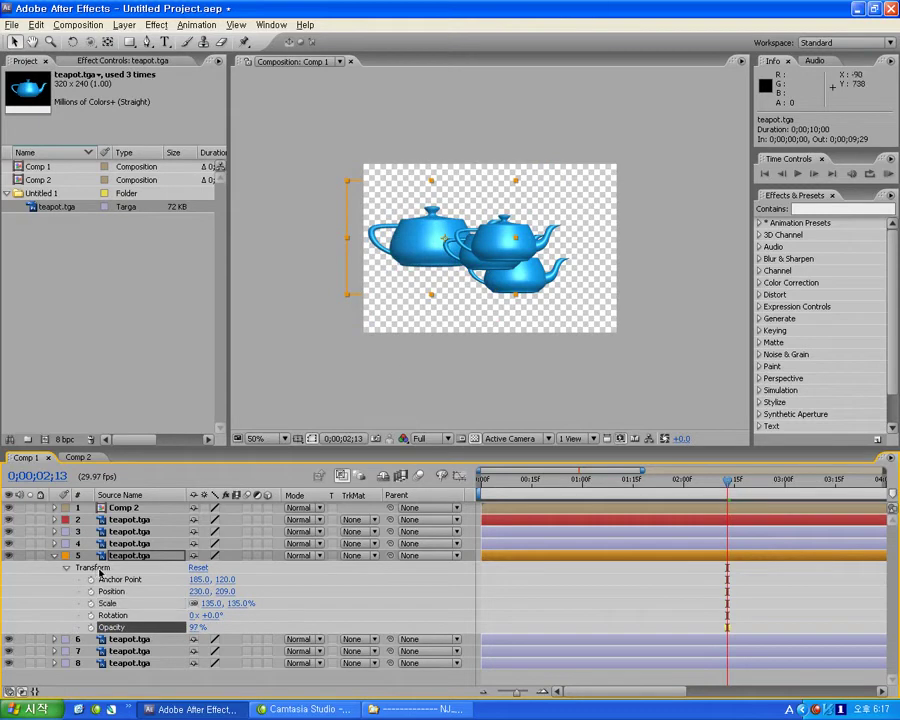
pyautogui.click(66, 567)
# - Apply Blur & Sharpen > Box Blur to layer 5, left at Blur Radius 0.0 and 1 iteration
pyautogui.click(66, 567)
pyautogui.rightClick(502, 556)
pyautogui.moveTo(535, 551)
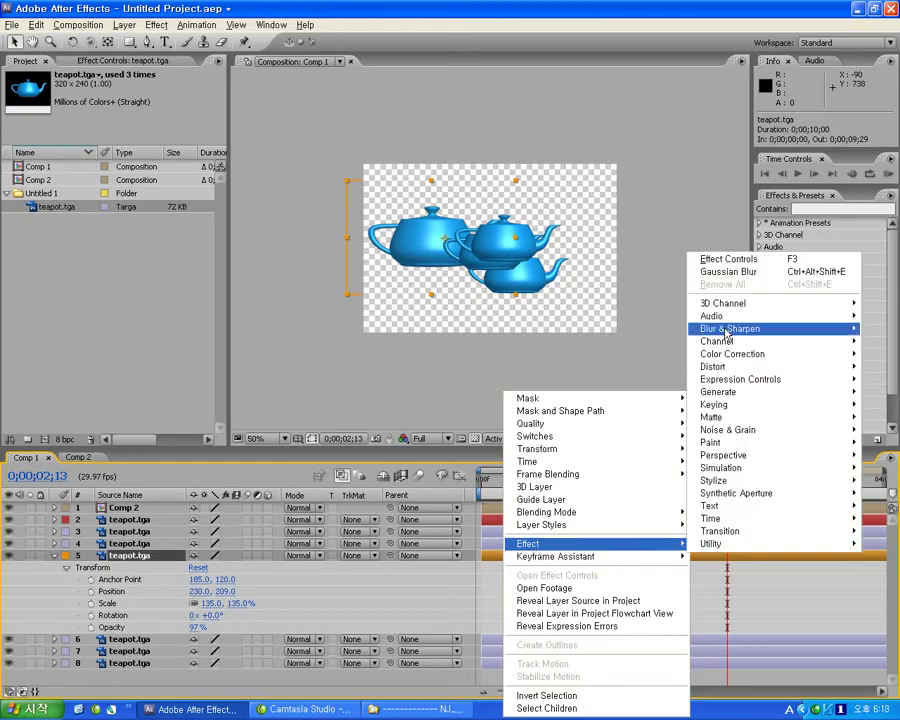
pyautogui.moveTo(730, 328)
pyautogui.click(657, 330)
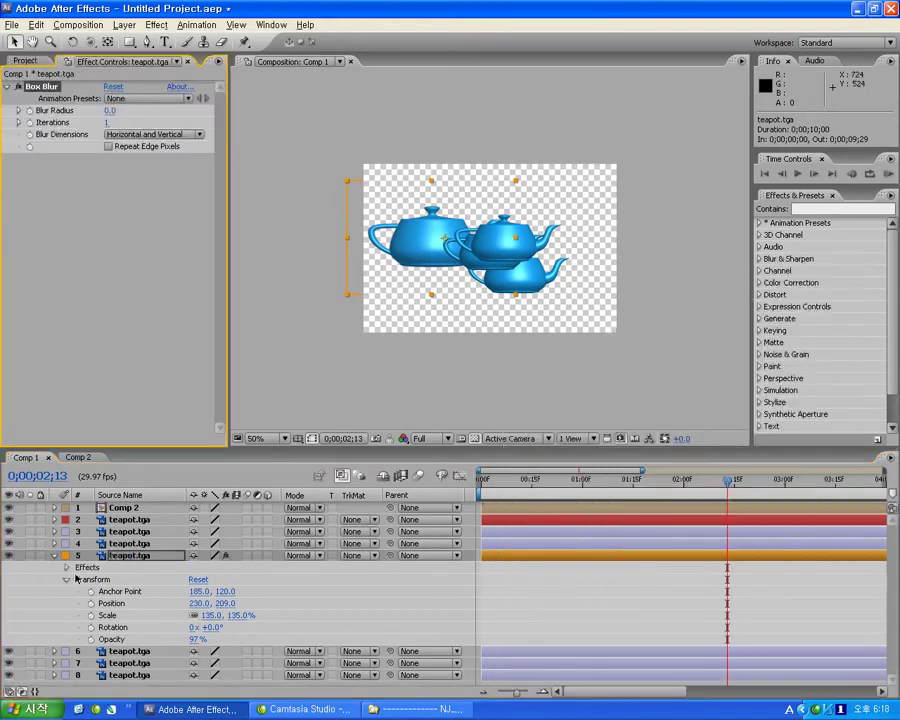
pyautogui.click(67, 568)
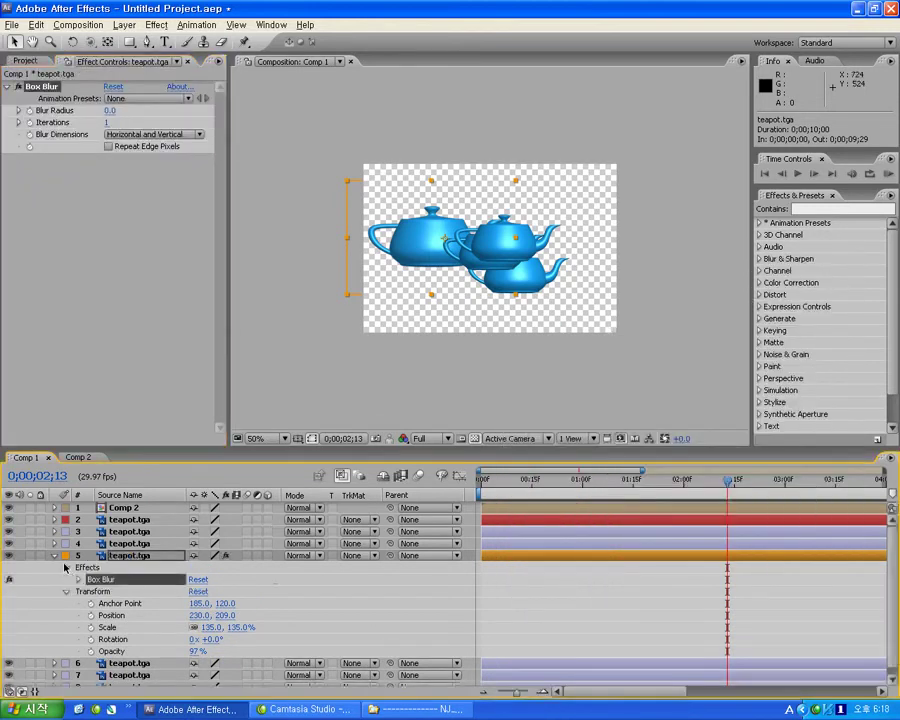
pyautogui.click(77, 580)
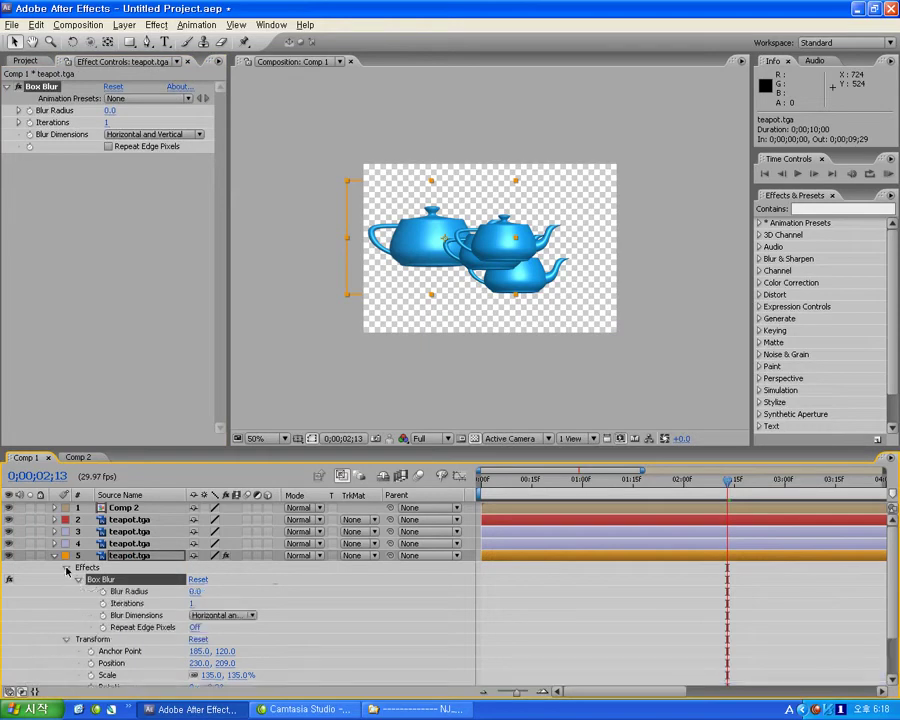
pyautogui.click(67, 568)
pyautogui.click(54, 555)
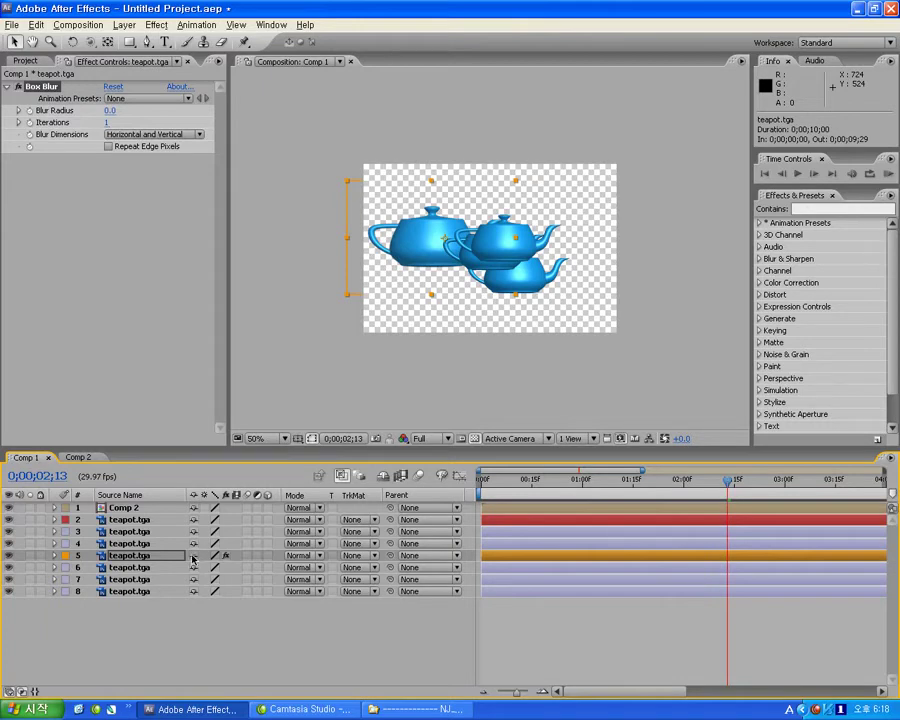
# - Mark layers 3 and 4 as shy and toggle Hide Shy Layers on and off
pyautogui.moveTo(193, 531); pyautogui.dragTo(194, 545)
pyautogui.click(383, 478)
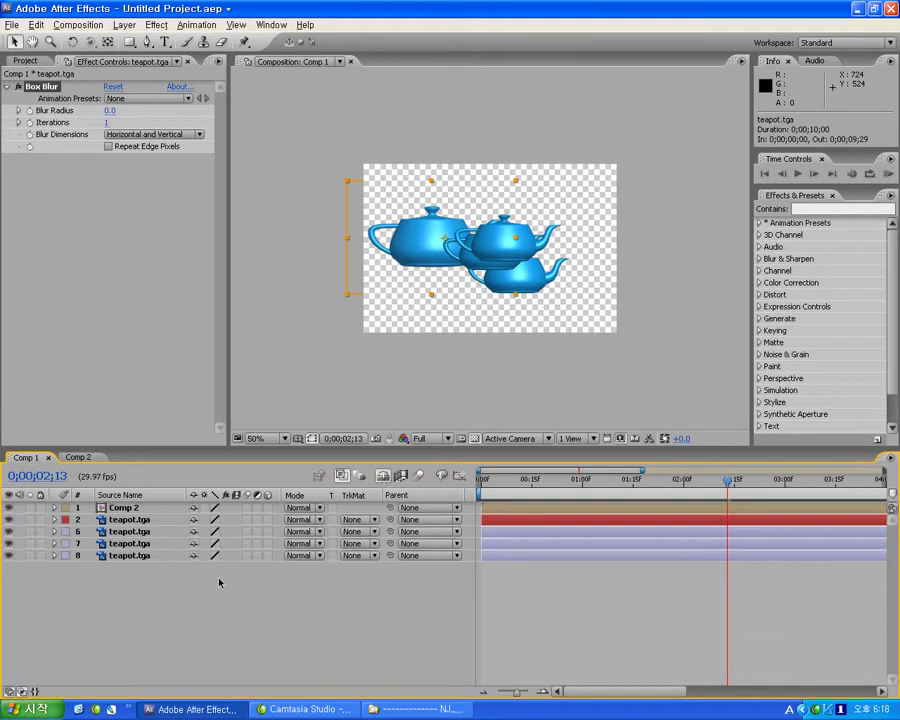
pyautogui.click(383, 477)
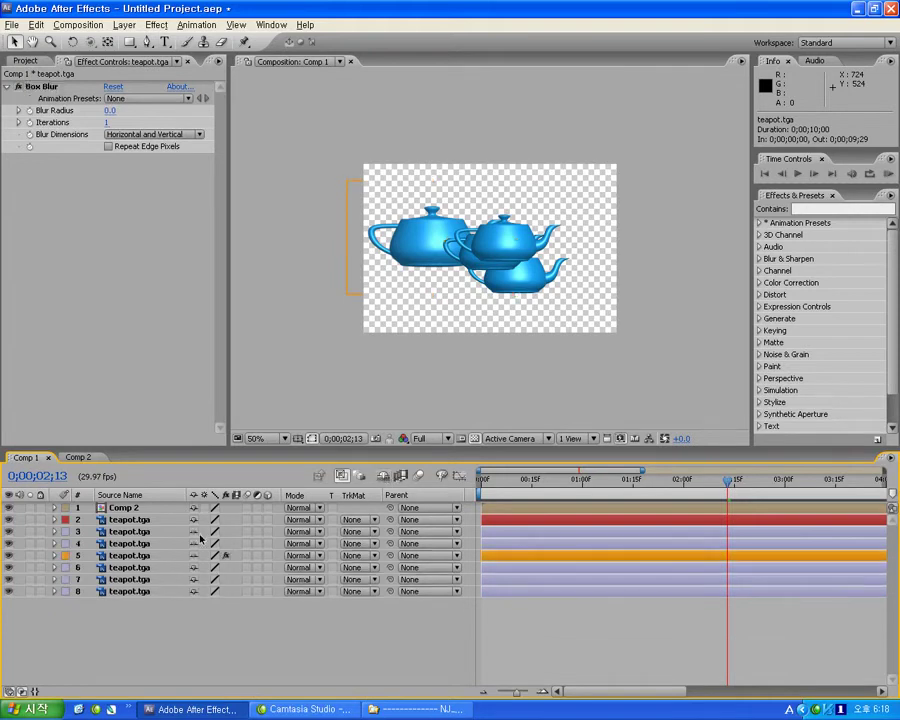
pyautogui.click(510, 536)
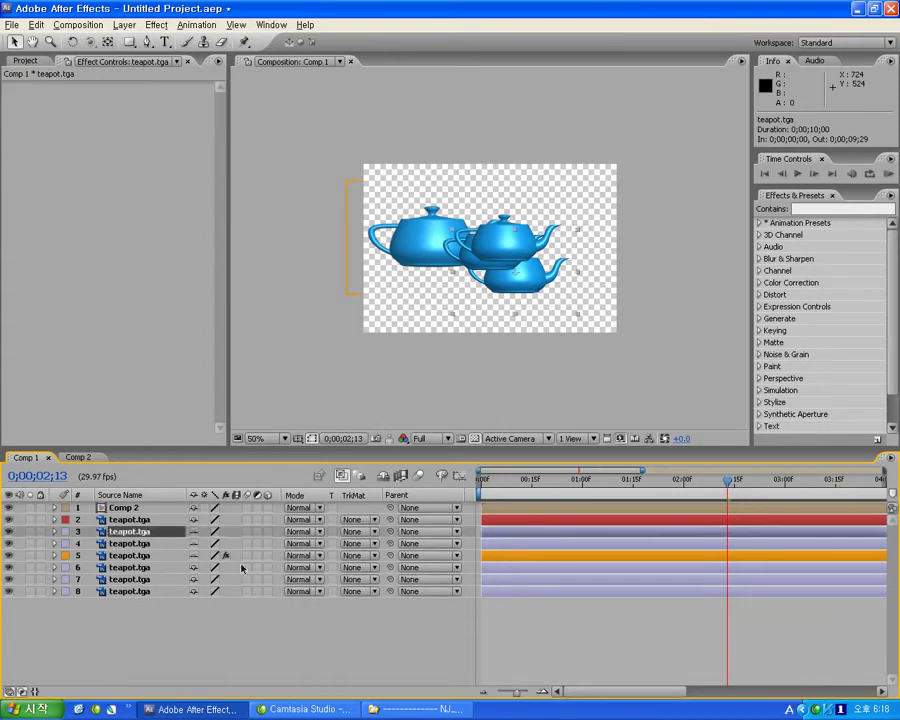
pyautogui.click(383, 476)
pyautogui.click(383, 476)
pyautogui.click(383, 476)
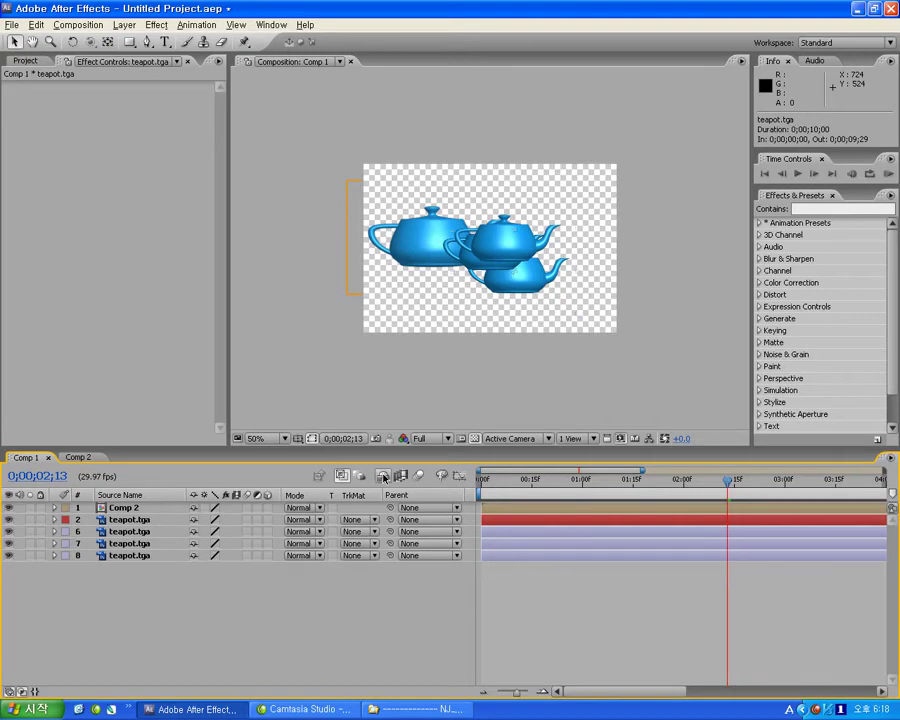
pyautogui.click(383, 476)
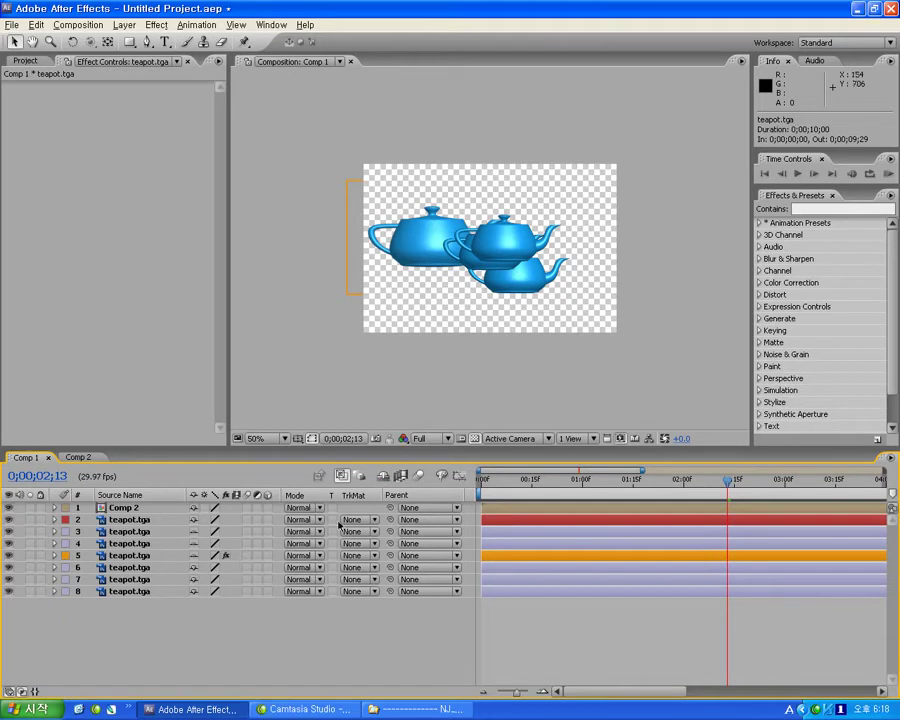
# - Delete teapot layers 2 through 8, leaving Comp 2 and one teapot.tga layer
pyautogui.click(514, 591)
pyautogui.keyDown('shift'); pyautogui.click(514, 543); pyautogui.keyUp('shift')
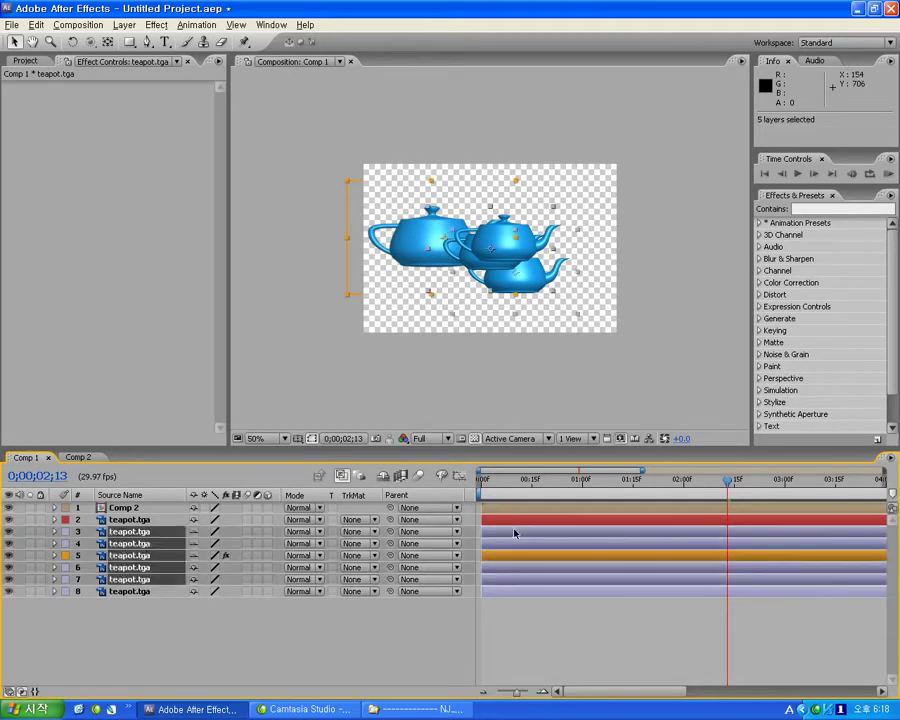
pyautogui.press('Delete')
pyautogui.click(493, 520)
pyautogui.press('Delete')
pyautogui.click(496, 250)
pyautogui.click(496, 250)
pyautogui.click(521, 252)
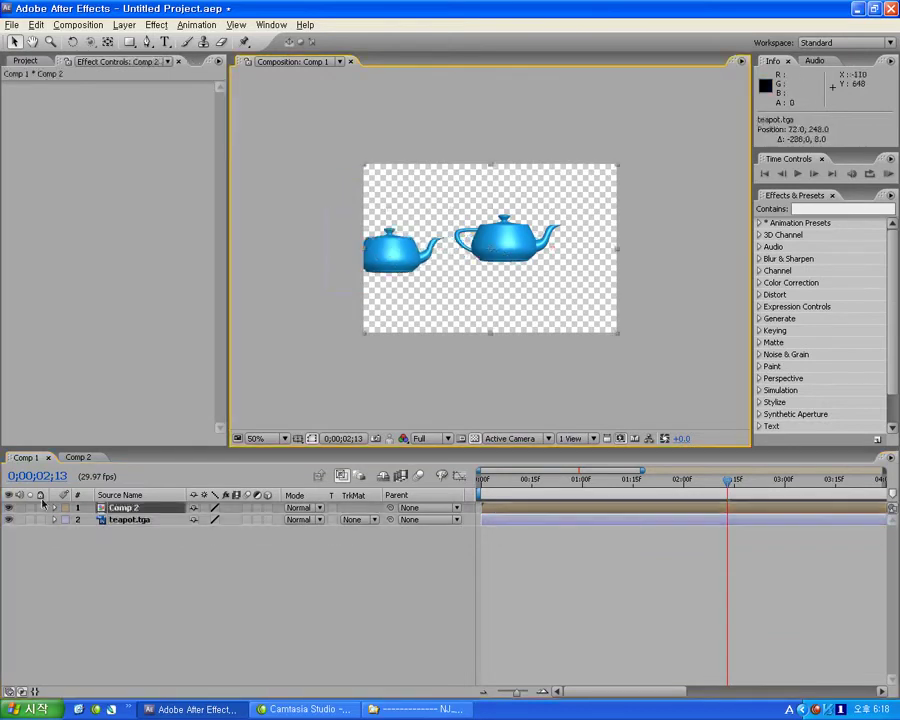
# - Hide Comp 2 and add Position keyframes moving the teapot to the right side of the frame
pyautogui.click(9, 507)
pyautogui.moveTo(390, 274); pyautogui.dragTo(406, 274)
pyautogui.click(492, 513)
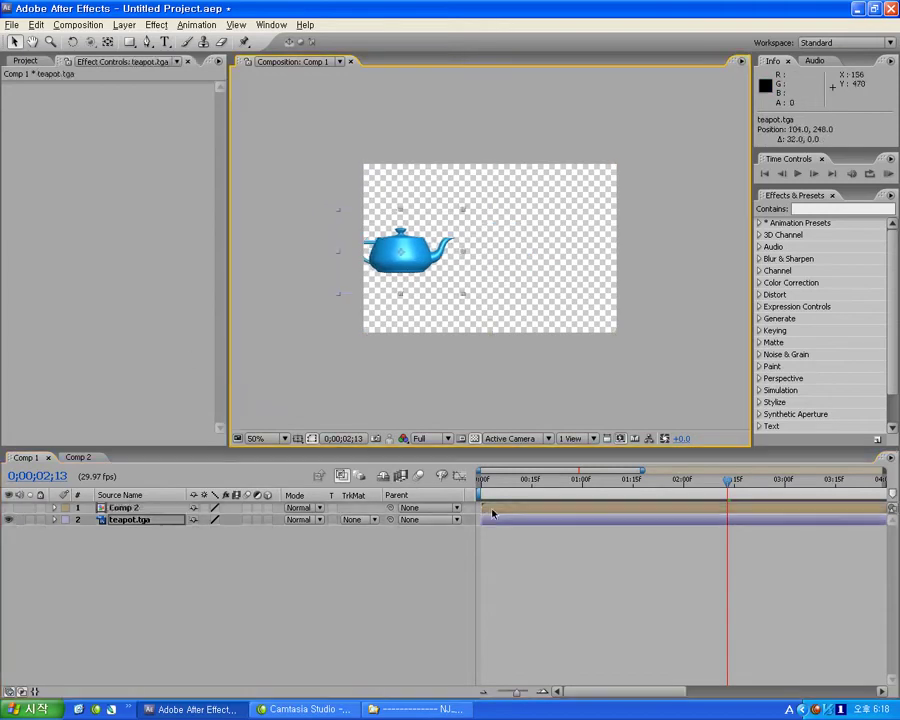
pyautogui.click(55, 520)
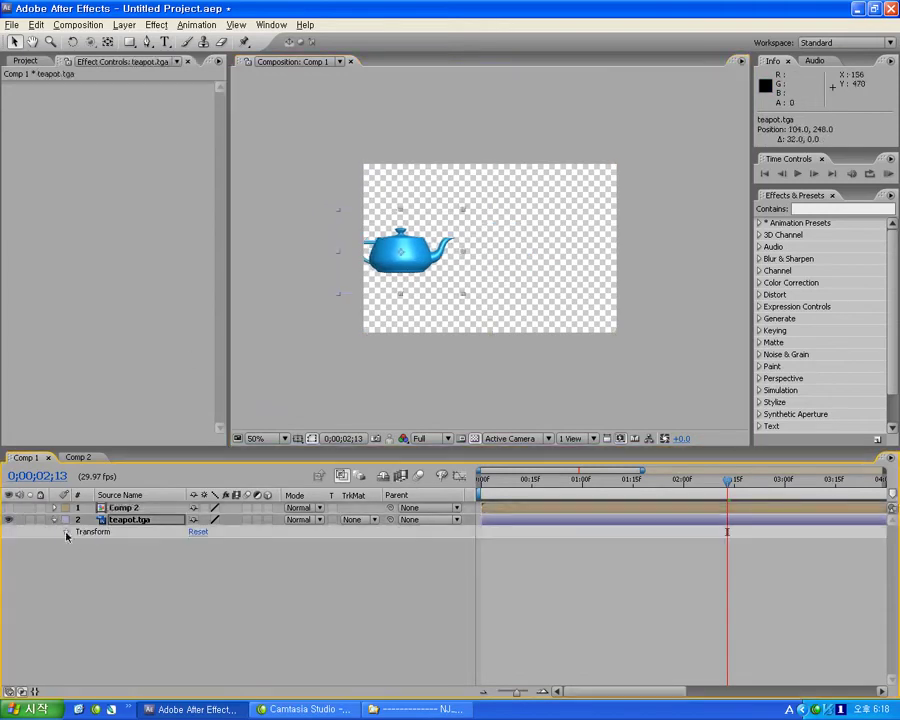
pyautogui.click(66, 532)
pyautogui.click(91, 556)
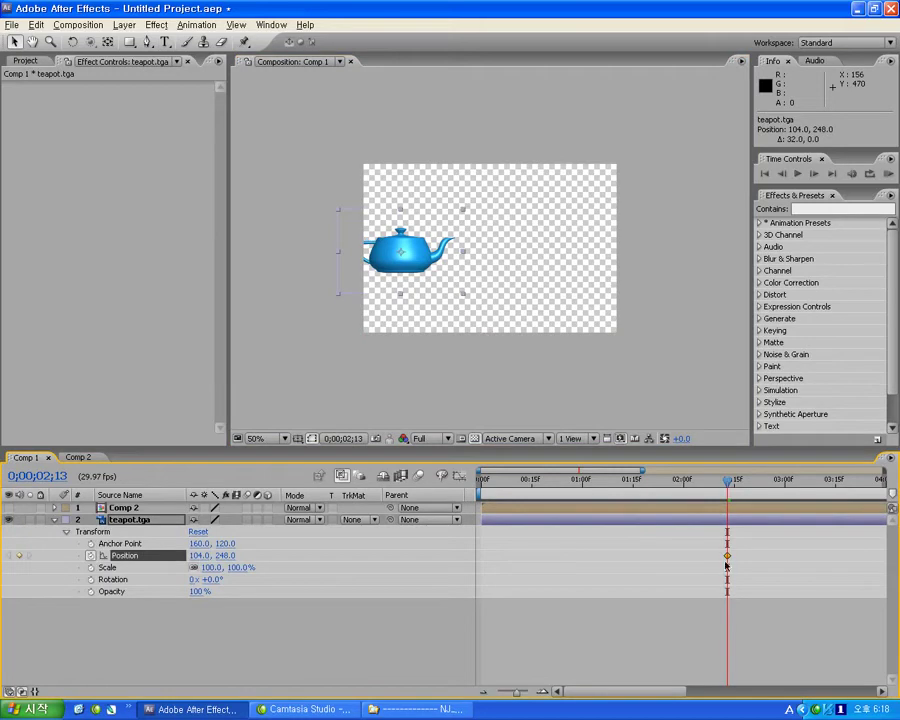
pyautogui.moveTo(727, 556); pyautogui.dragTo(488, 556)
pyautogui.click(488, 480)
pyautogui.moveTo(543, 489); pyautogui.dragTo(579, 487)
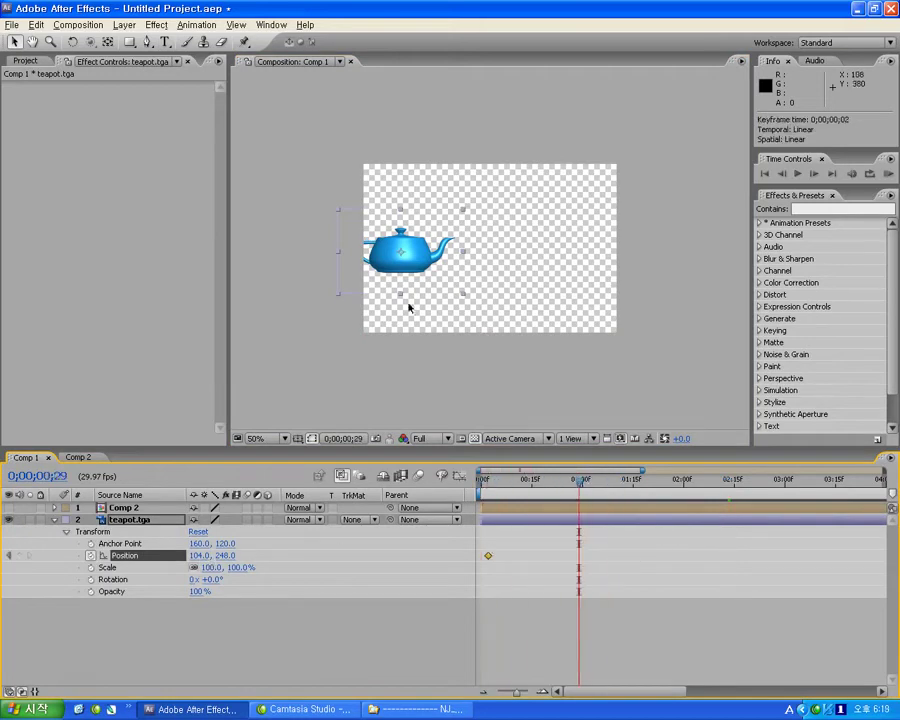
pyautogui.moveTo(402, 255); pyautogui.dragTo(565, 245)
# - Move the second Position keyframe to 0;00;00;15 at 578.0, 226.0 and zoom the timeline out to 10 s
pyautogui.click(545, 481)
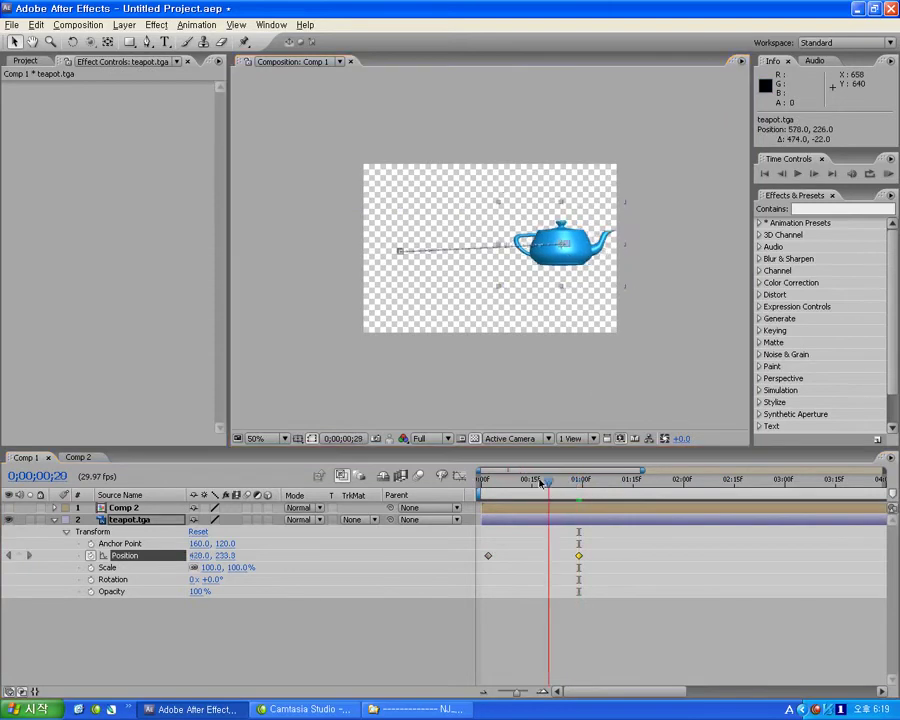
pyautogui.moveTo(540, 482); pyautogui.dragTo(538, 481)
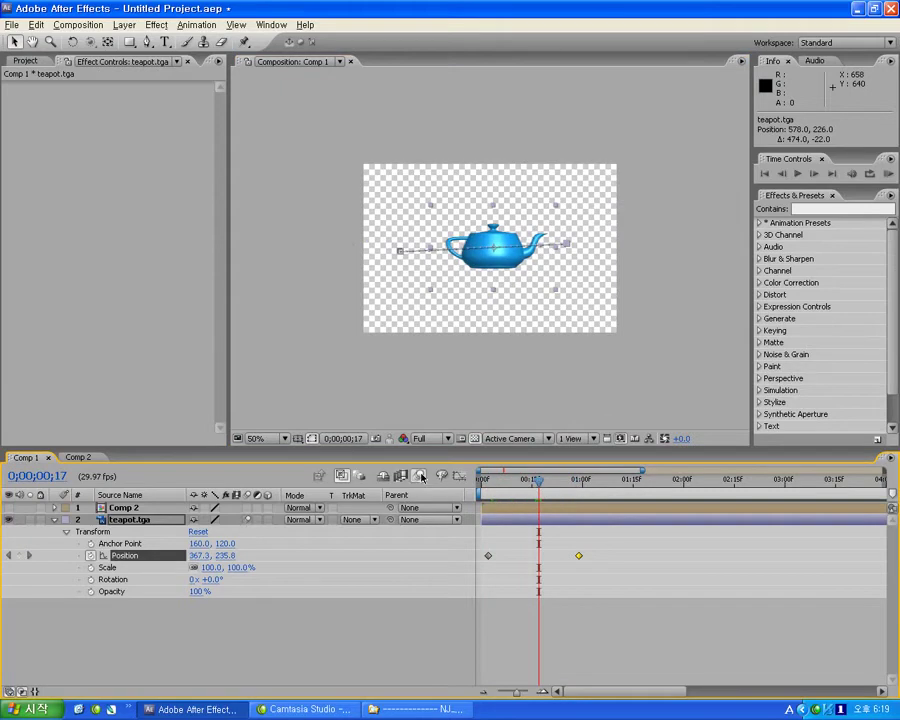
pyautogui.press('.')
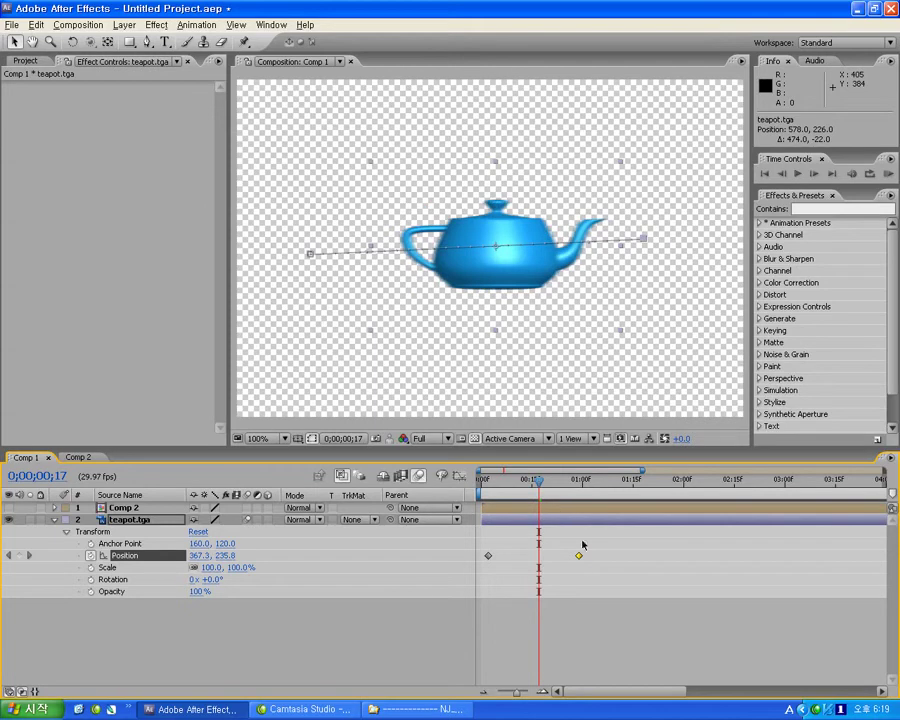
pyautogui.moveTo(580, 557); pyautogui.dragTo(531, 556)
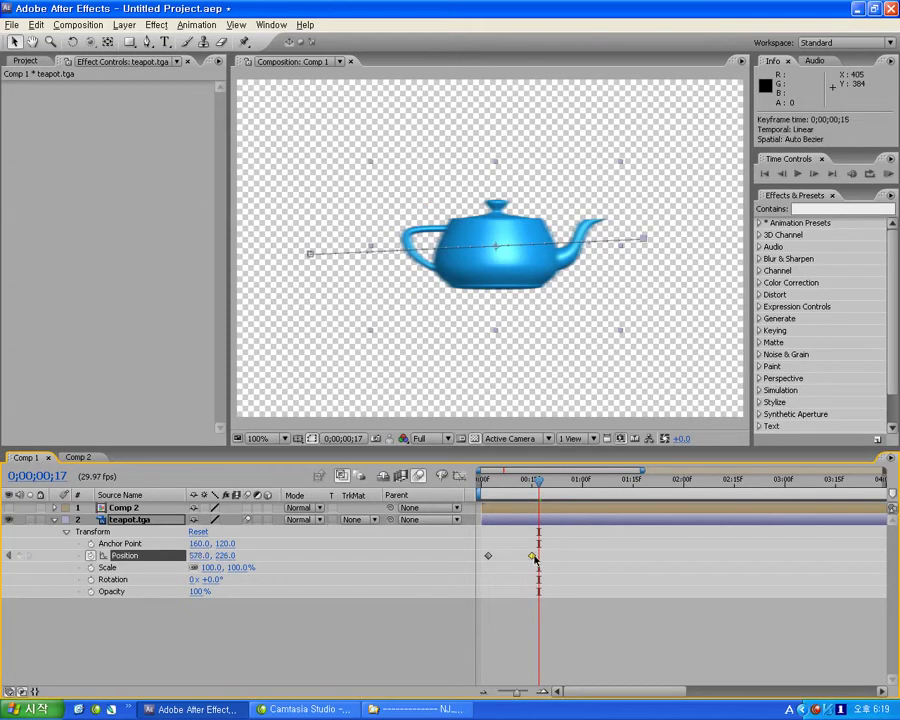
pyautogui.click(507, 486)
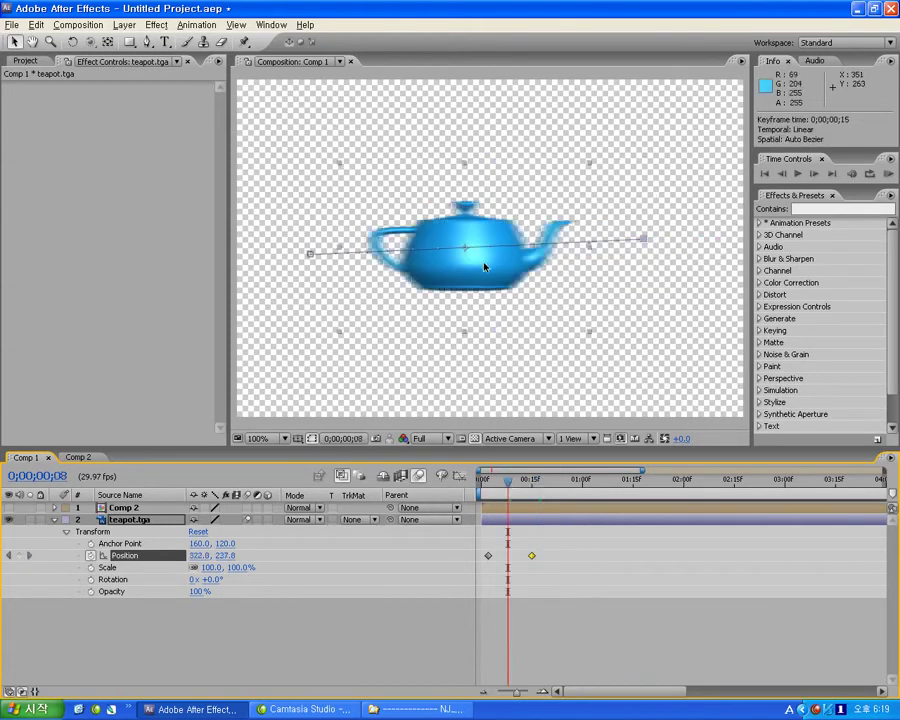
pyautogui.click(270, 524)
pyautogui.click(270, 524)
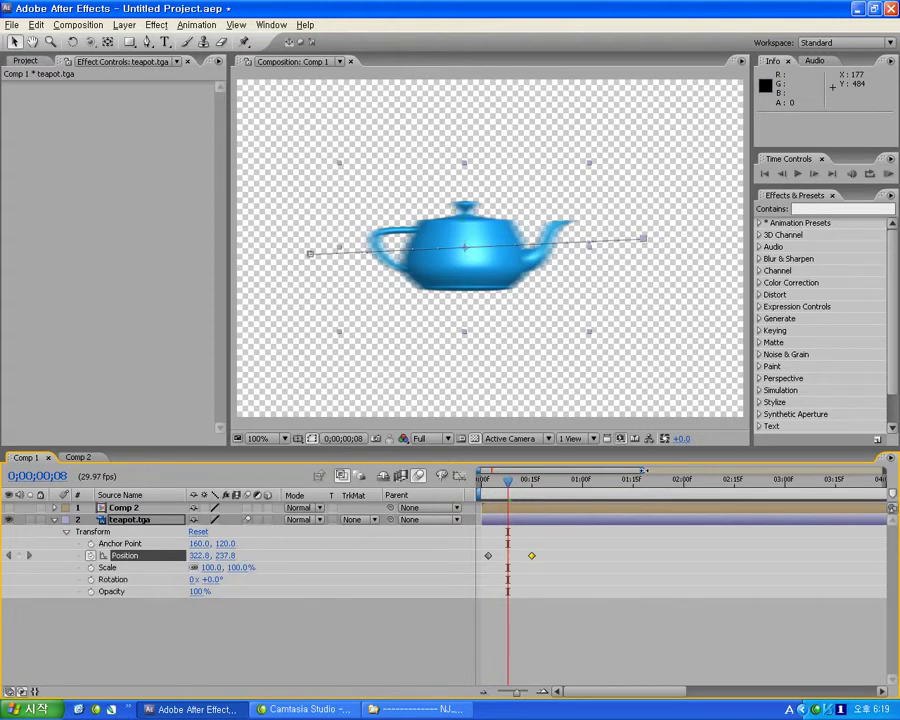
pyautogui.moveTo(645, 470); pyautogui.dragTo(879, 471)
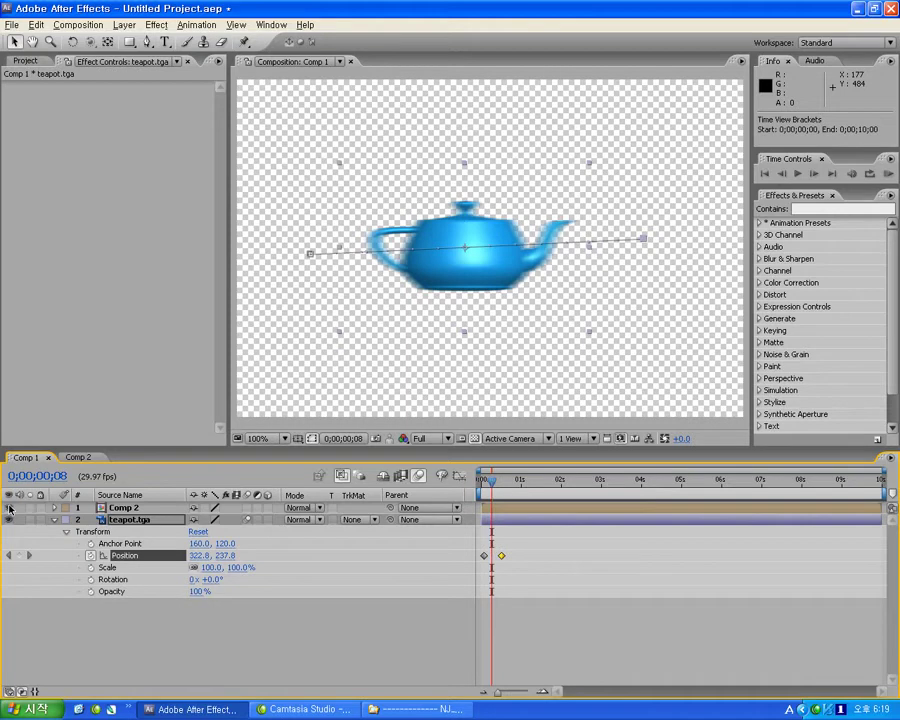
# - Turn Comp 2 visible again and toggle the timeline's switch and mode columns
pyautogui.click(9, 508)
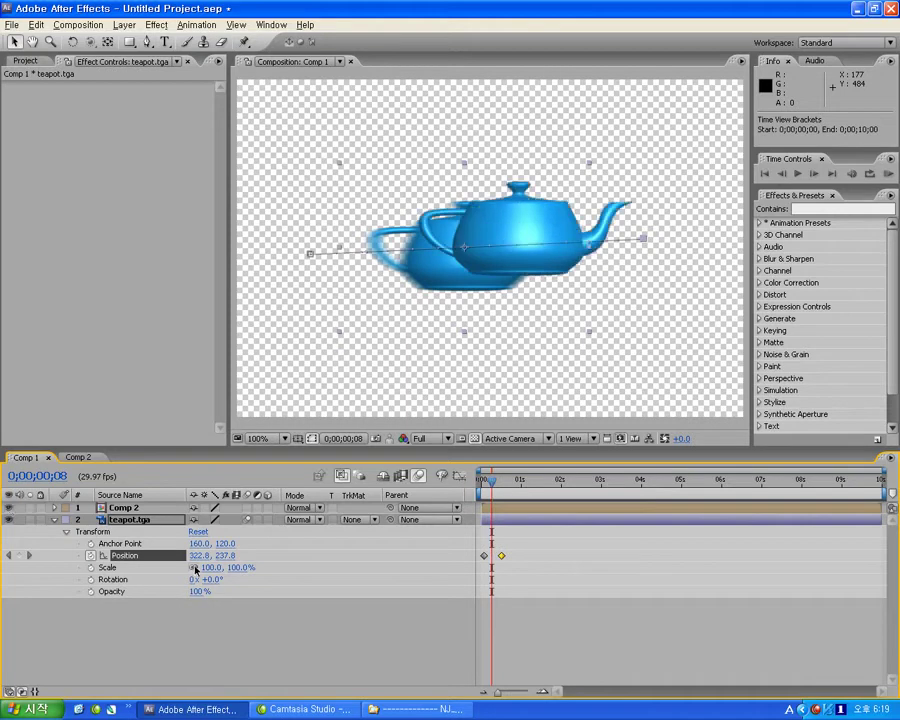
pyautogui.click(11, 690)
pyautogui.click(22, 690)
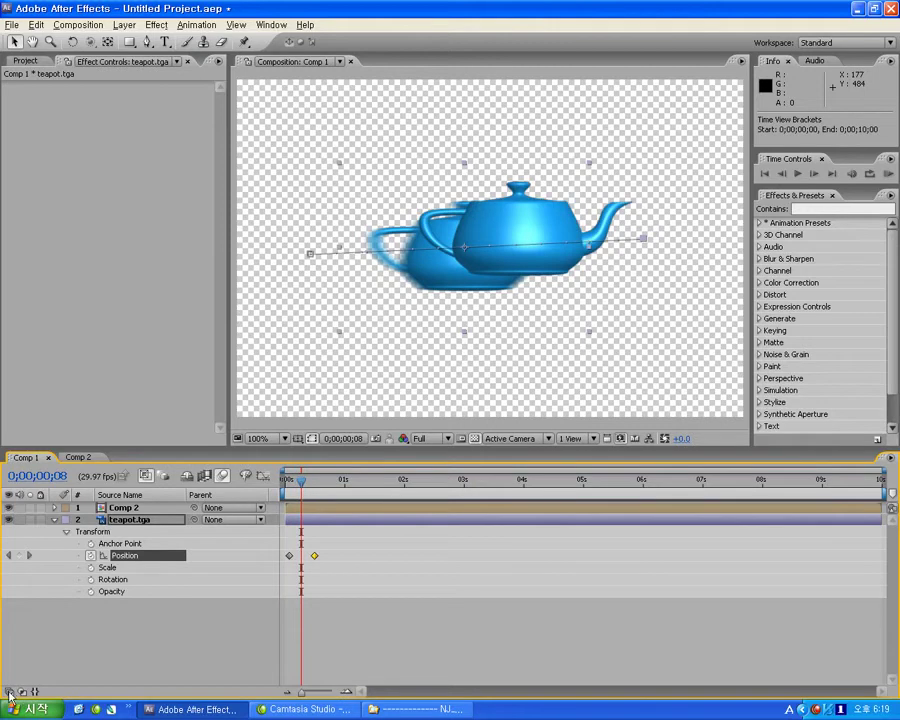
pyautogui.click(10, 690)
pyautogui.click(22, 690)
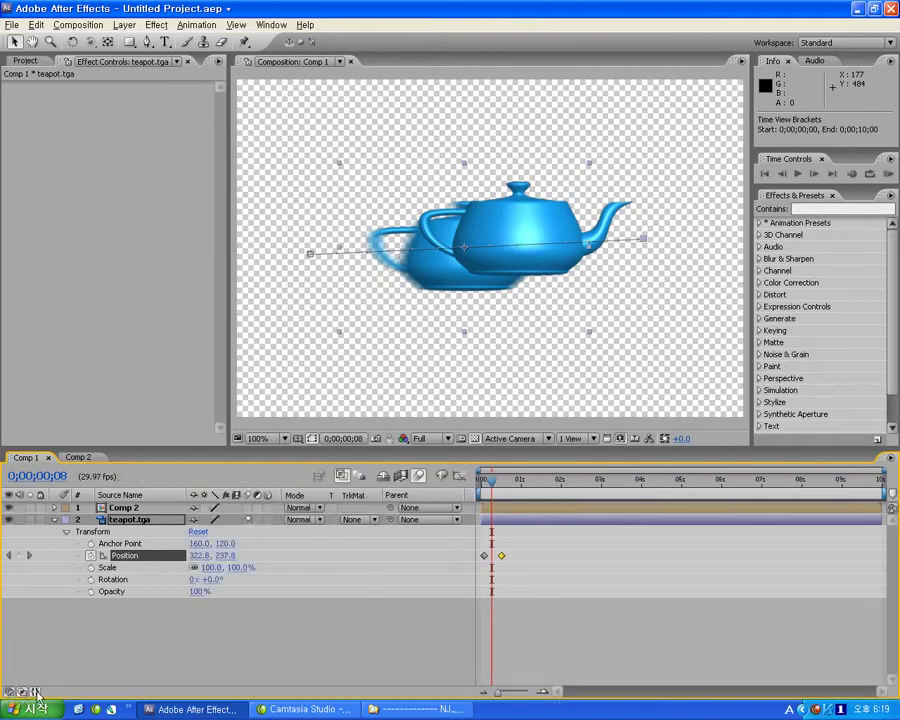
pyautogui.click(36, 691)
pyautogui.click(35, 691)
pyautogui.click(22, 691)
pyautogui.click(10, 691)
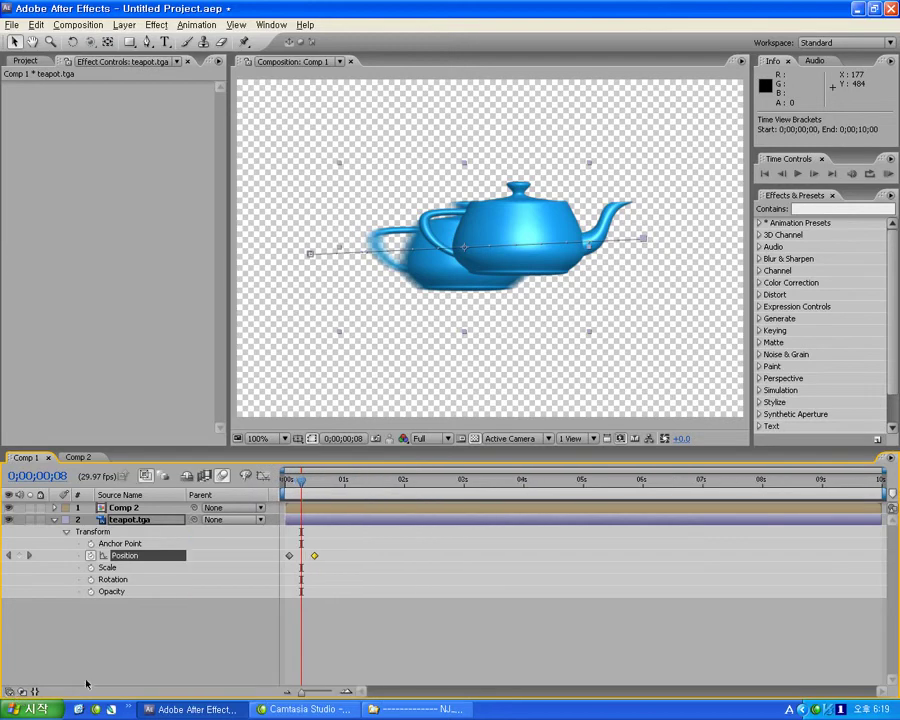
pyautogui.click(10, 691)
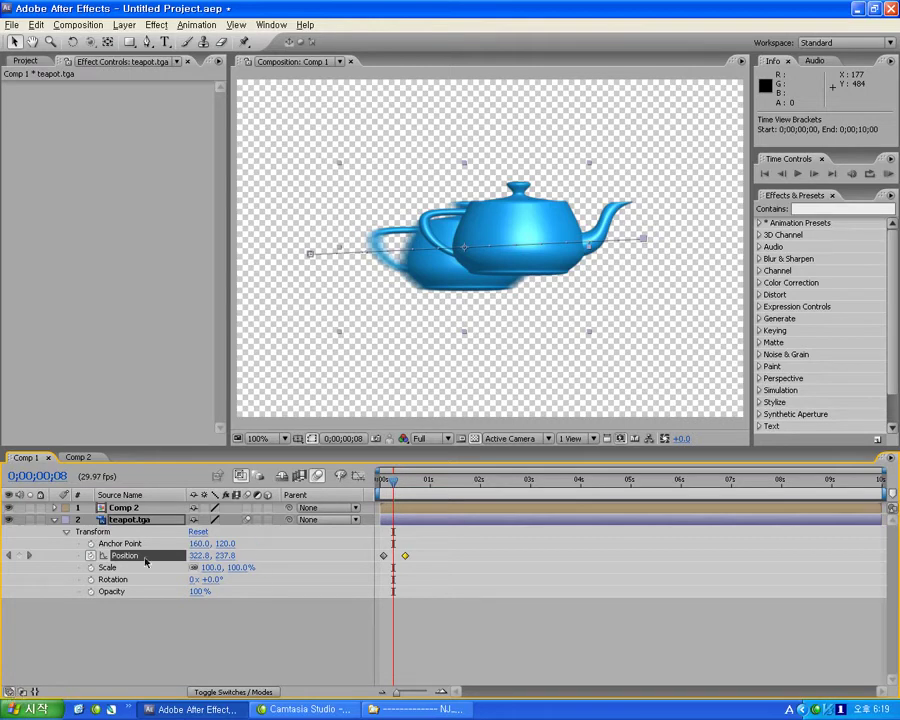
# - Show the blending mode column and keep teapot.tga in Normal mode
pyautogui.click(23, 692)
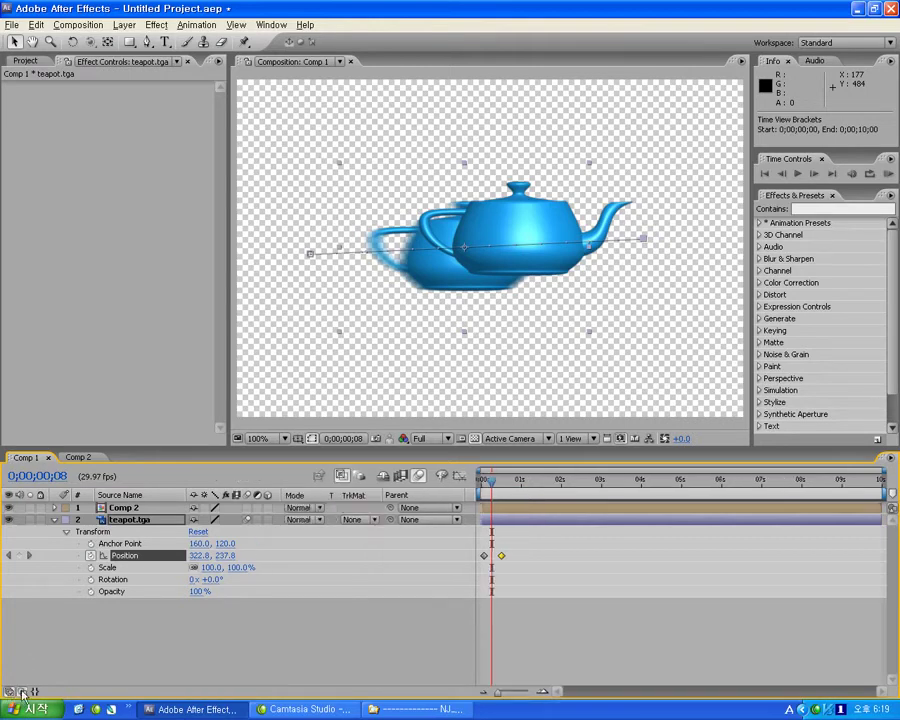
pyautogui.click(308, 521)
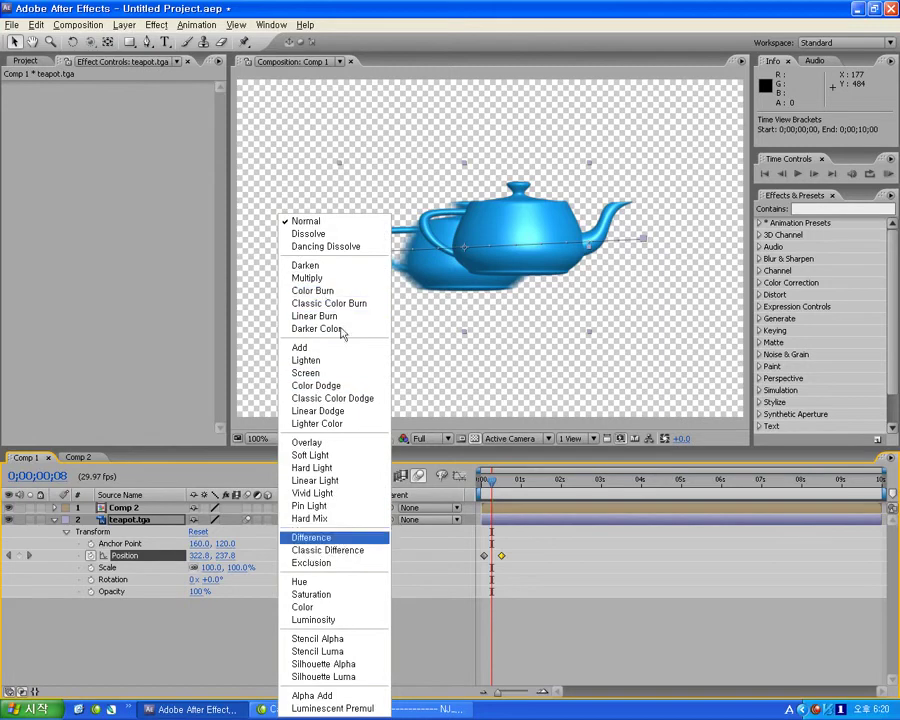
pyautogui.click(249, 632)
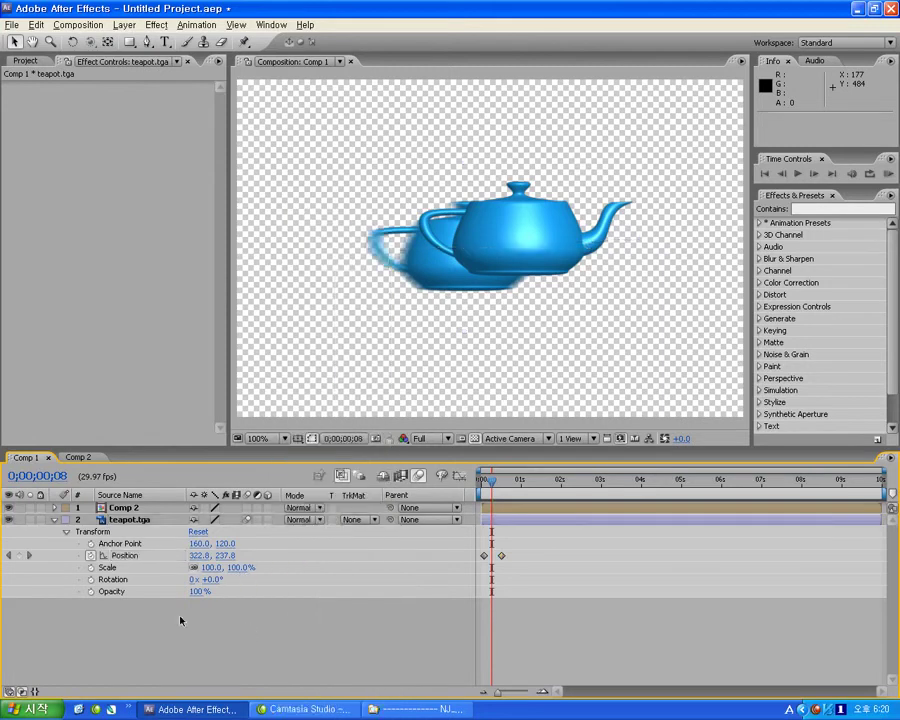
# - Parent teapot.tga to Comp 2, then move Comp 2 right and shrink it to about 62%
pyautogui.click(431, 521)
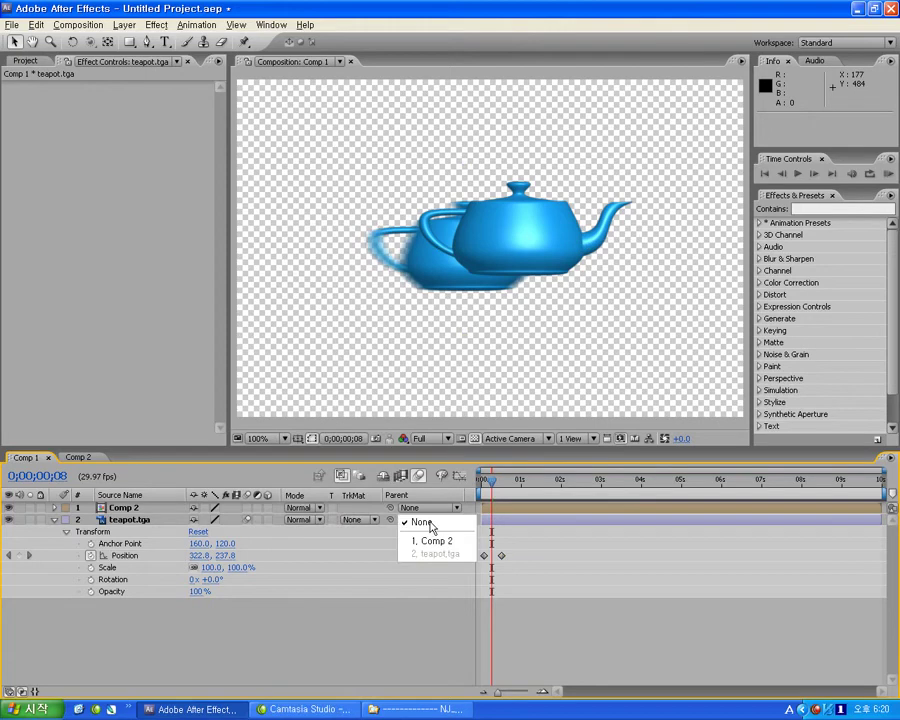
pyautogui.click(431, 496)
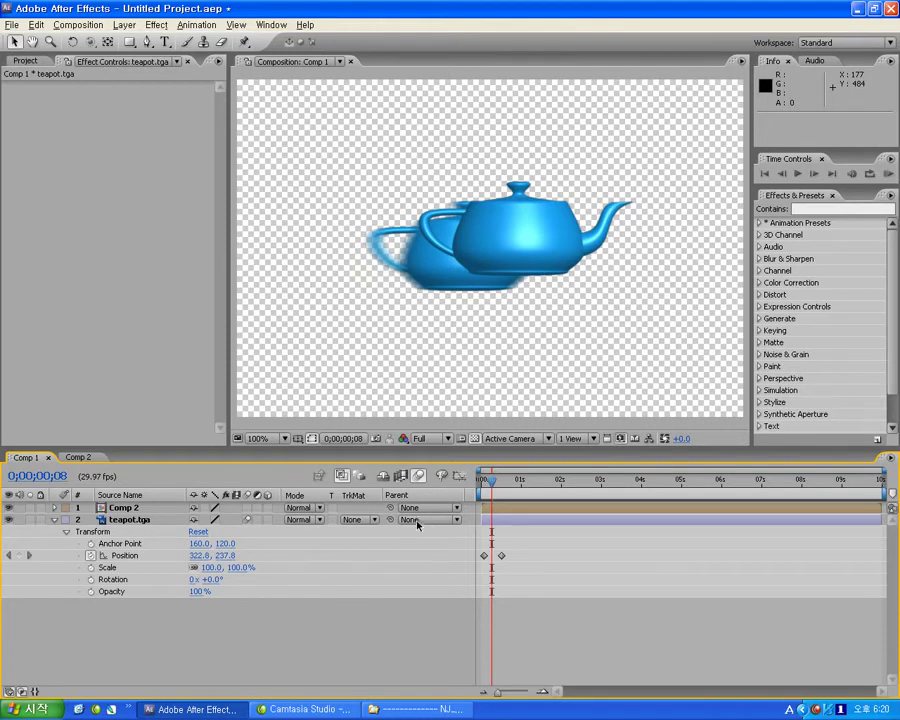
pyautogui.click(421, 522)
pyautogui.click(428, 539)
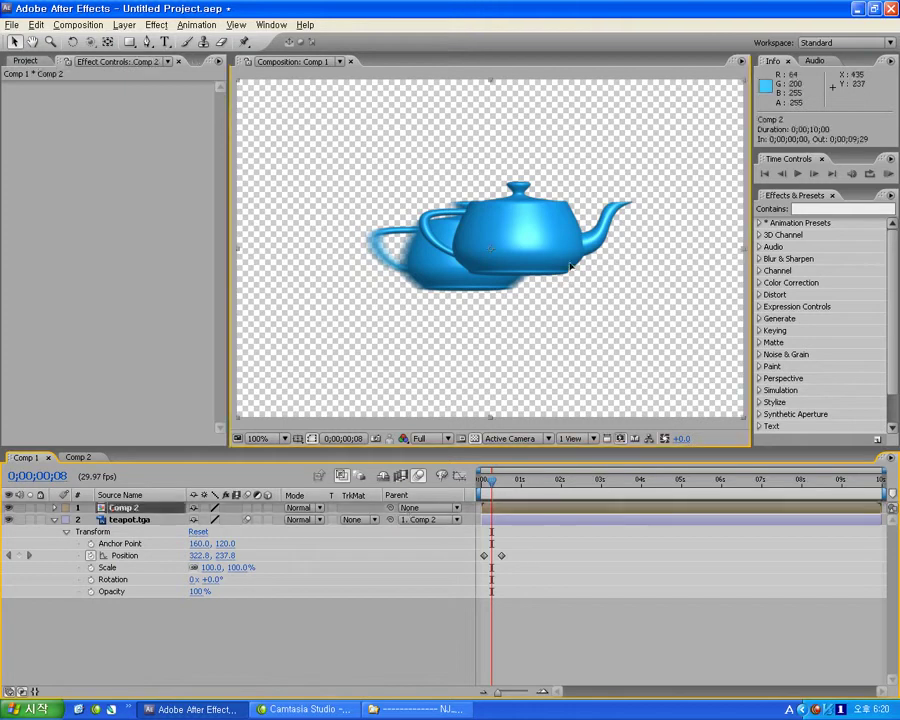
pyautogui.moveTo(513, 264); pyautogui.dragTo(600, 260)
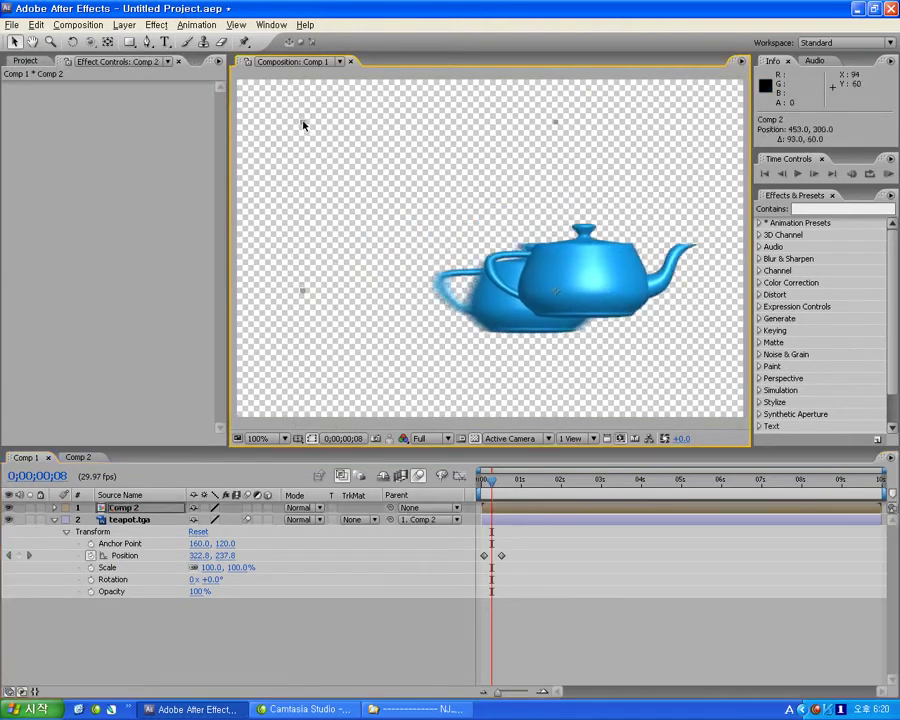
pyautogui.moveTo(302, 121); pyautogui.dragTo(403, 203)
# - Drag the teapot up-left to add a new Position keyframe and preview from the start
pyautogui.click(504, 520)
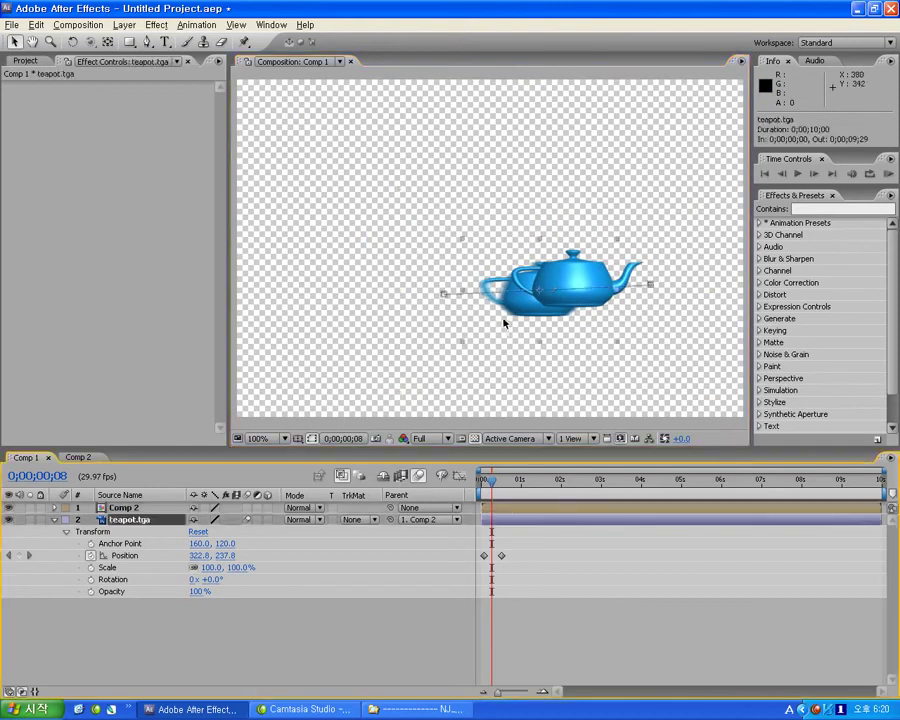
pyautogui.moveTo(490, 290); pyautogui.dragTo(368, 198)
pyautogui.click(490, 481)
pyautogui.press('space')
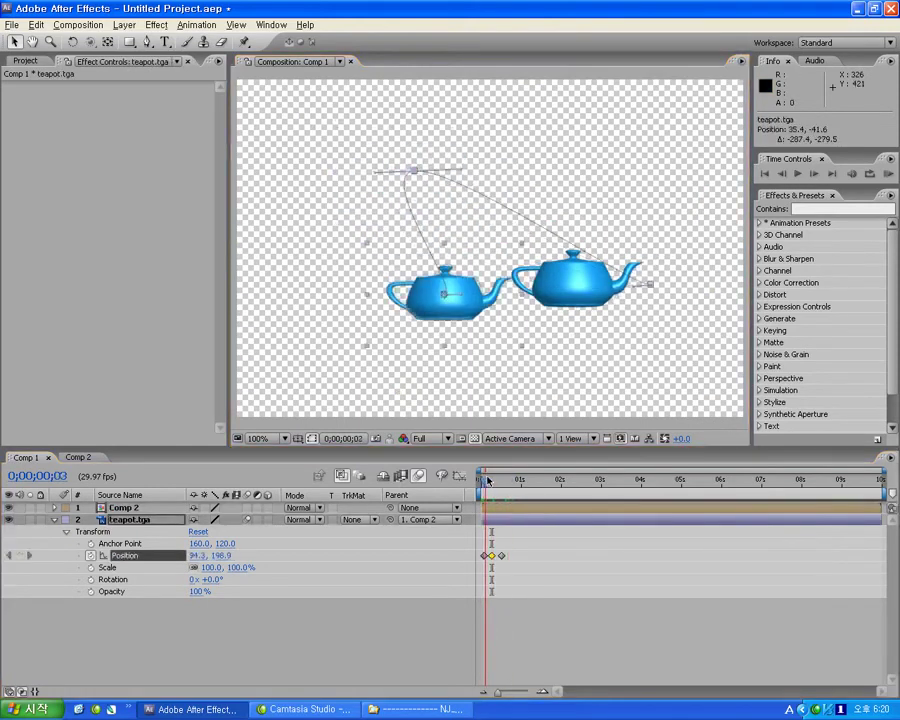
pyautogui.click(432, 520)
# - Unparent the teapot, reverse it with a -100% time stretch, and shift its bar to In 0;00;05;08
pyautogui.click(424, 500)
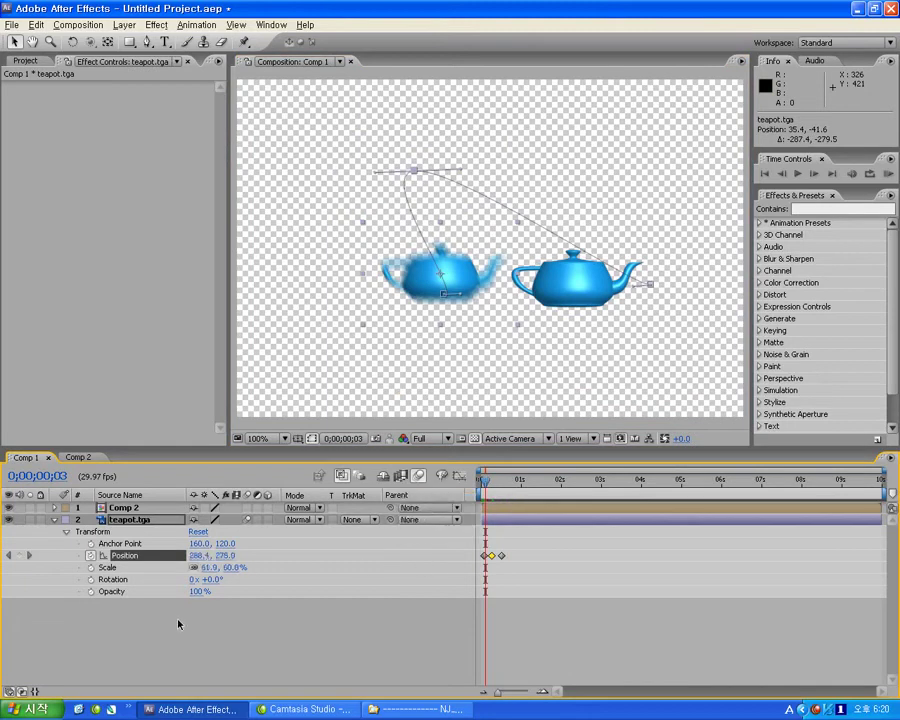
pyautogui.click(34, 692)
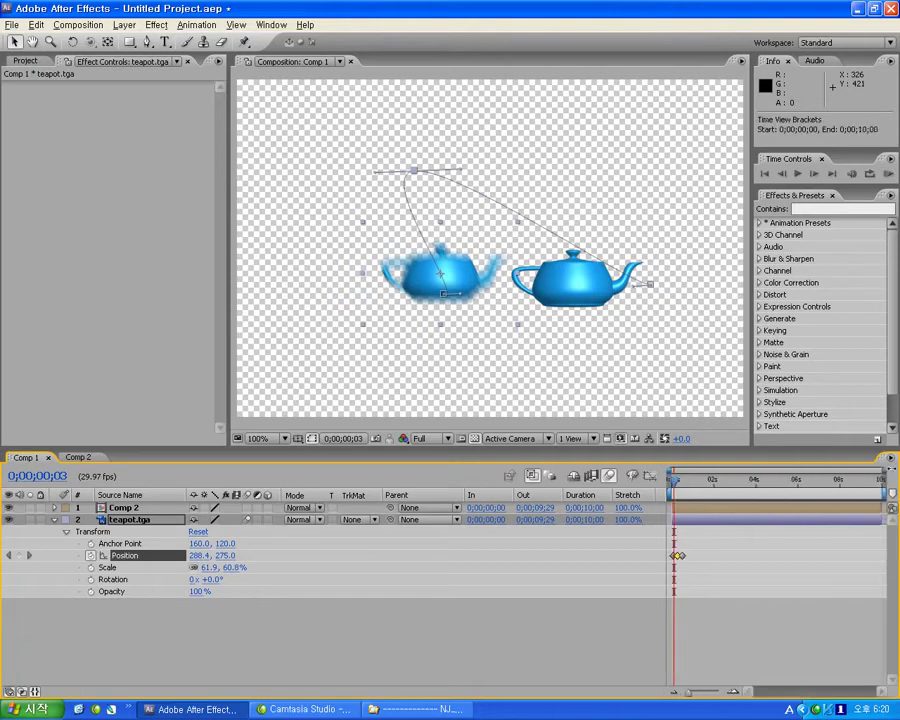
pyautogui.click(645, 520)
pyautogui.write('-100')
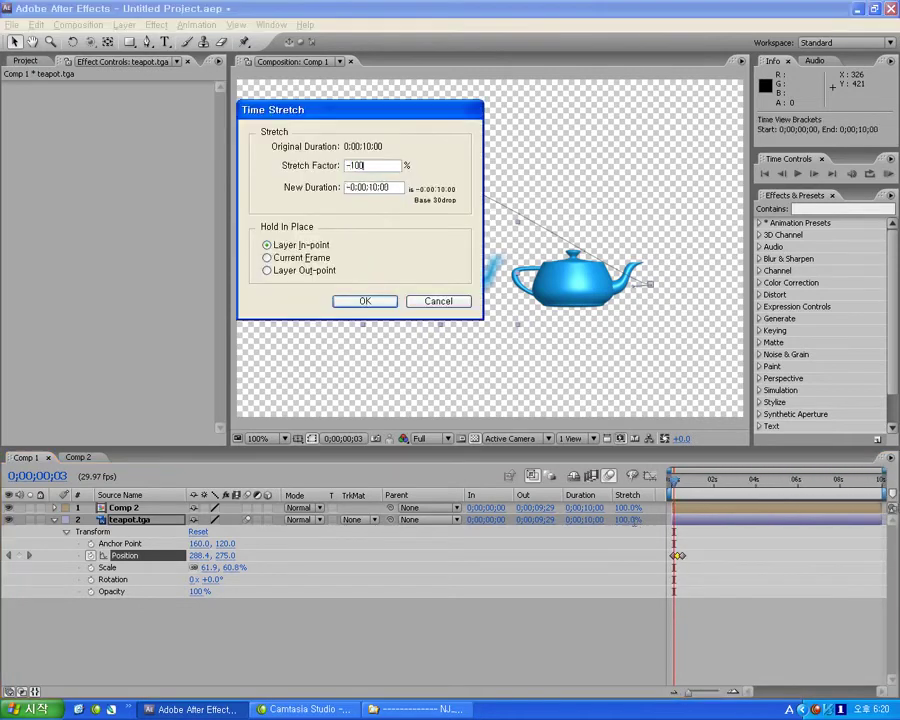
pyautogui.press('Return')
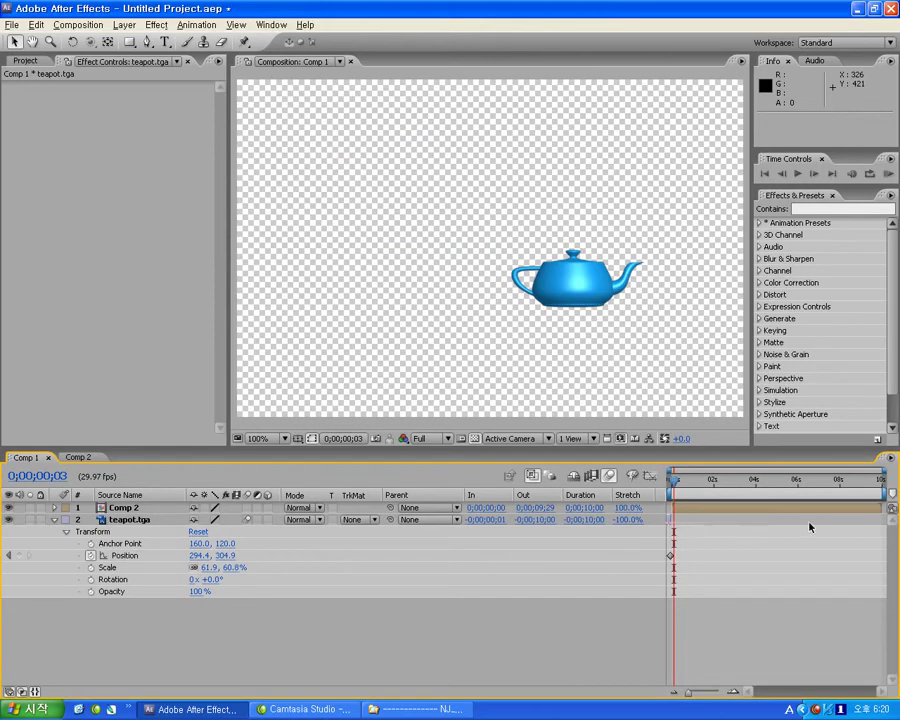
pyautogui.moveTo(666, 521); pyautogui.dragTo(773, 521)
pyautogui.moveTo(672, 481); pyautogui.dragTo(773, 487)
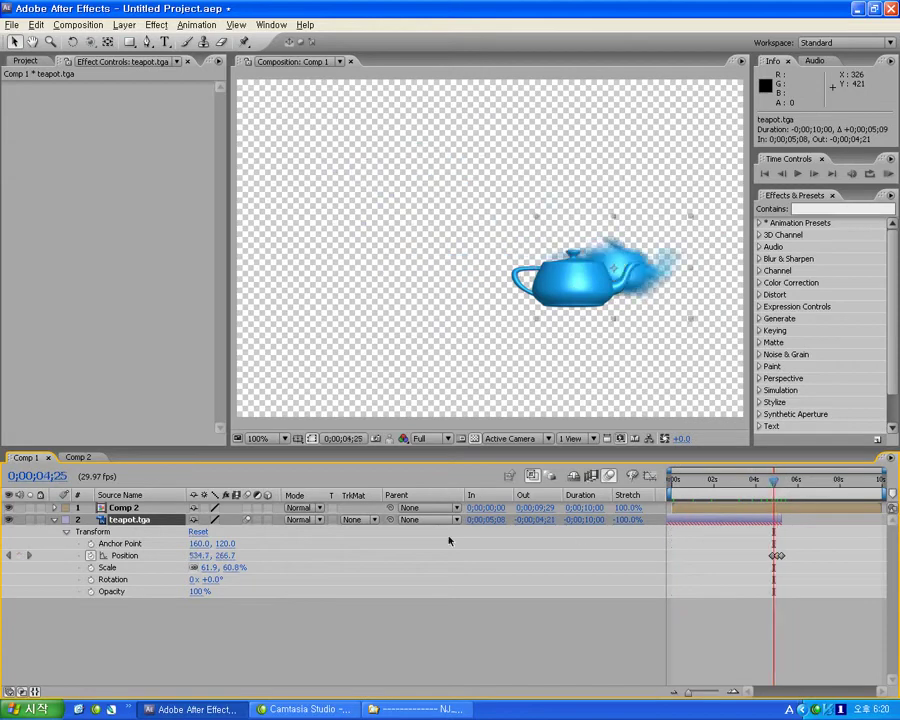
# - Switch the timeline between layer bars and the Position speed graph, ending on the speed graph
pyautogui.click(650, 476)
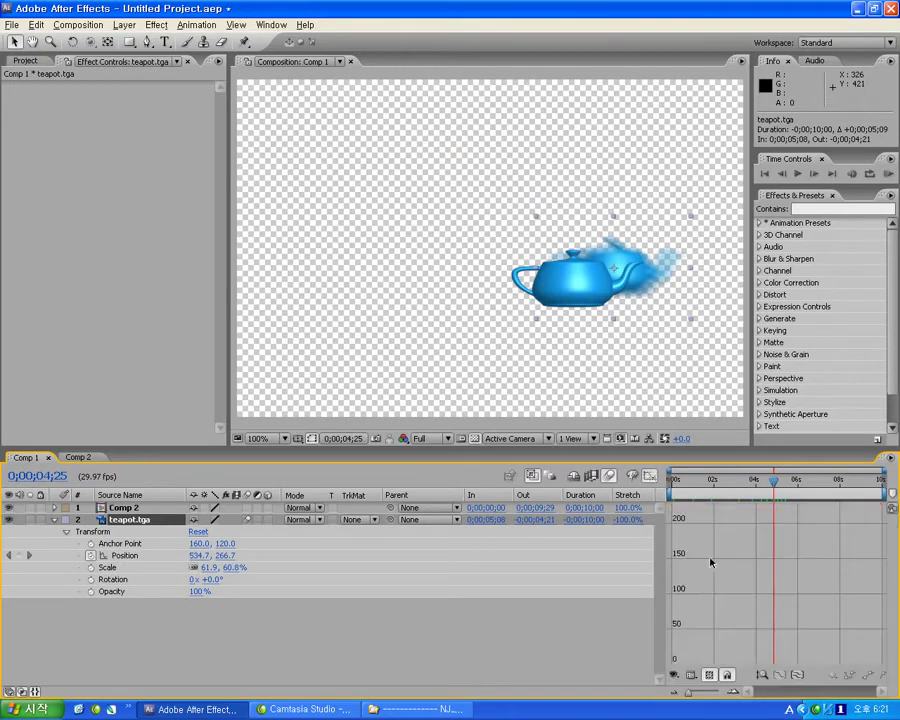
pyautogui.click(650, 477)
pyautogui.click(647, 476)
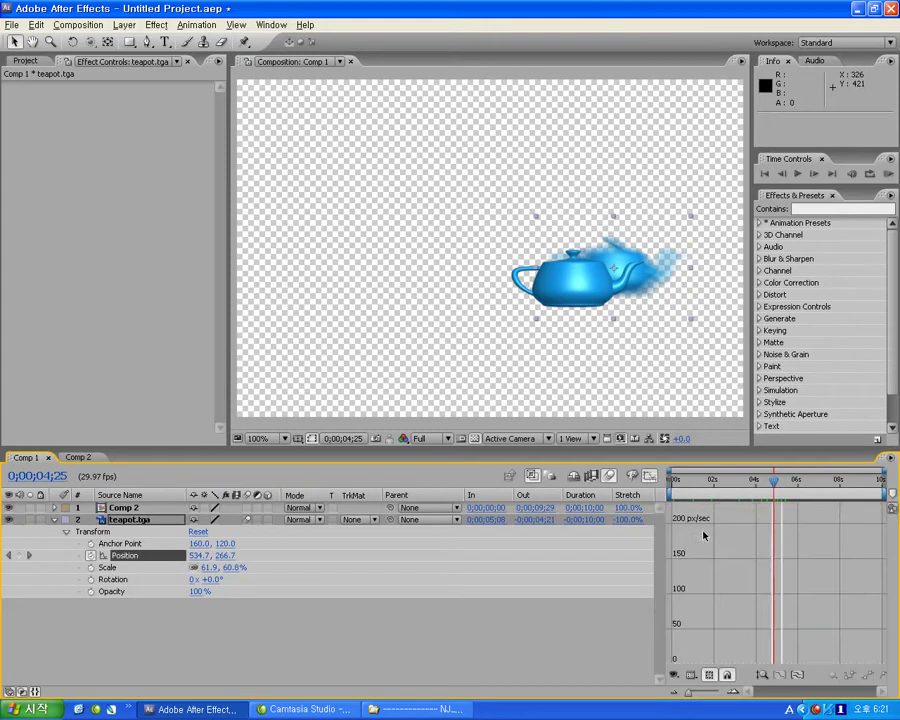
pyautogui.scroll(-2, 772, 565)
pyautogui.scroll(-2, 772, 565)
pyautogui.scroll(-2, 772, 565)
pyautogui.scroll(-2, 772, 565)
pyautogui.scroll(2, 772, 565)
pyautogui.scroll(2, 772, 565)
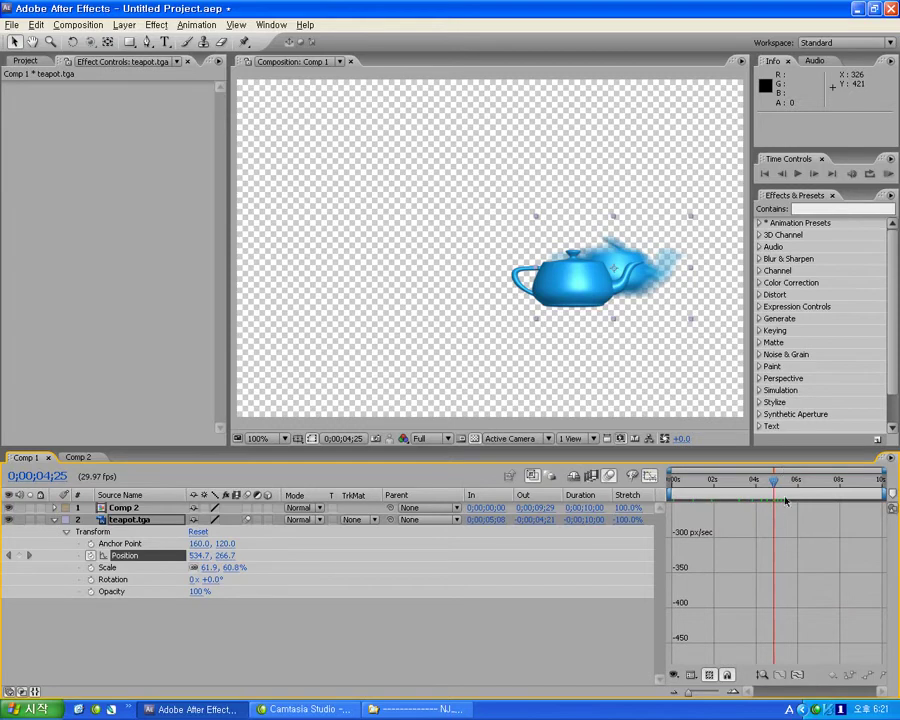
pyautogui.click(647, 476)
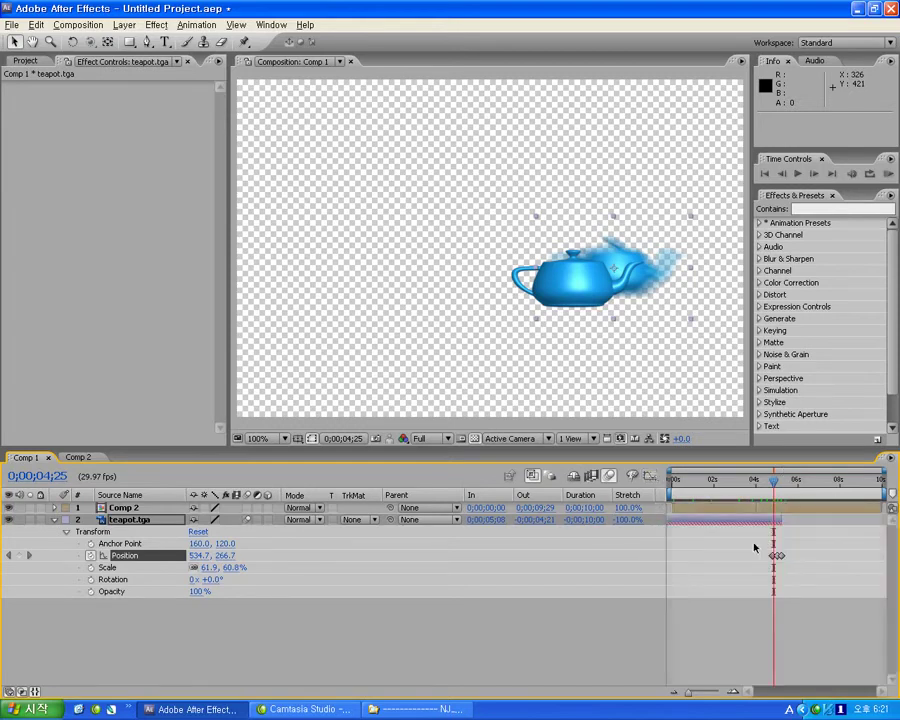
pyautogui.hotkey('shift', 'F3')
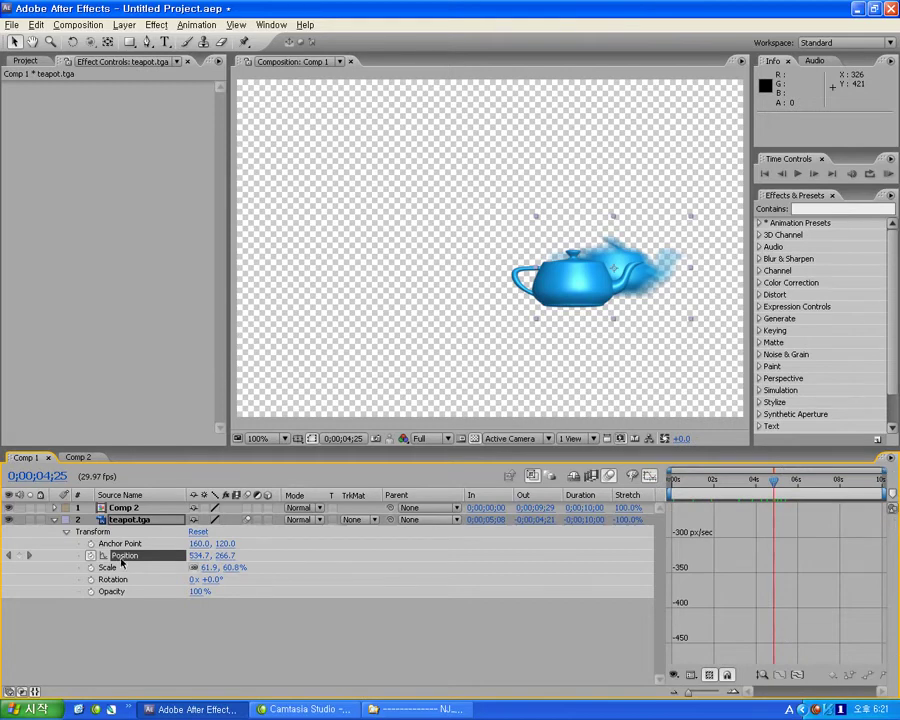
pyautogui.scroll(-2, 733, 641)
pyautogui.moveTo(688, 692); pyautogui.dragTo(685, 692)
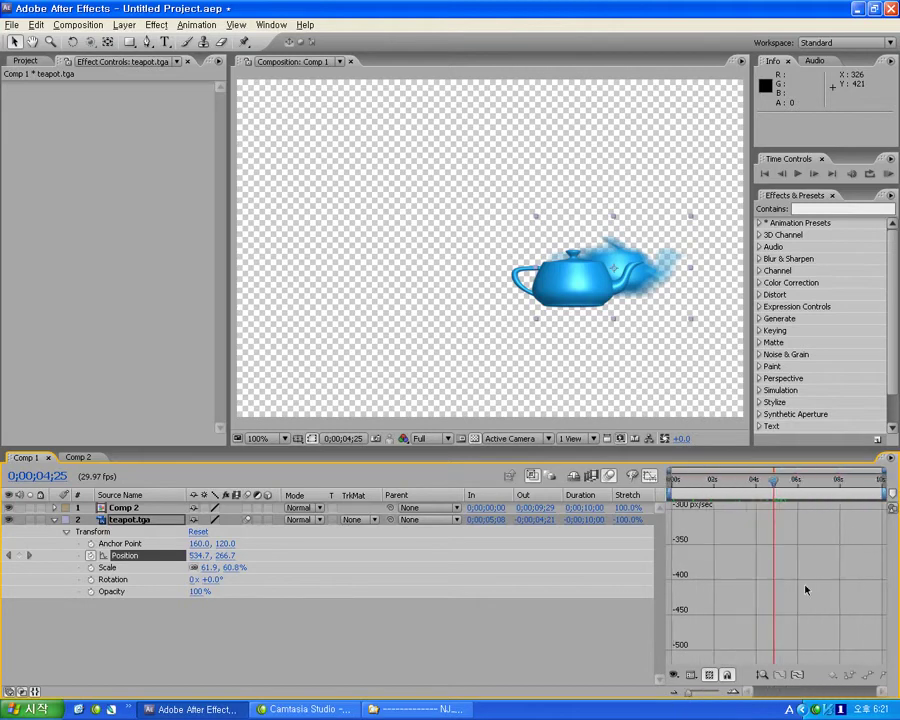
pyautogui.scroll(-5, 822, 655)
pyautogui.scroll(8, 822, 650)
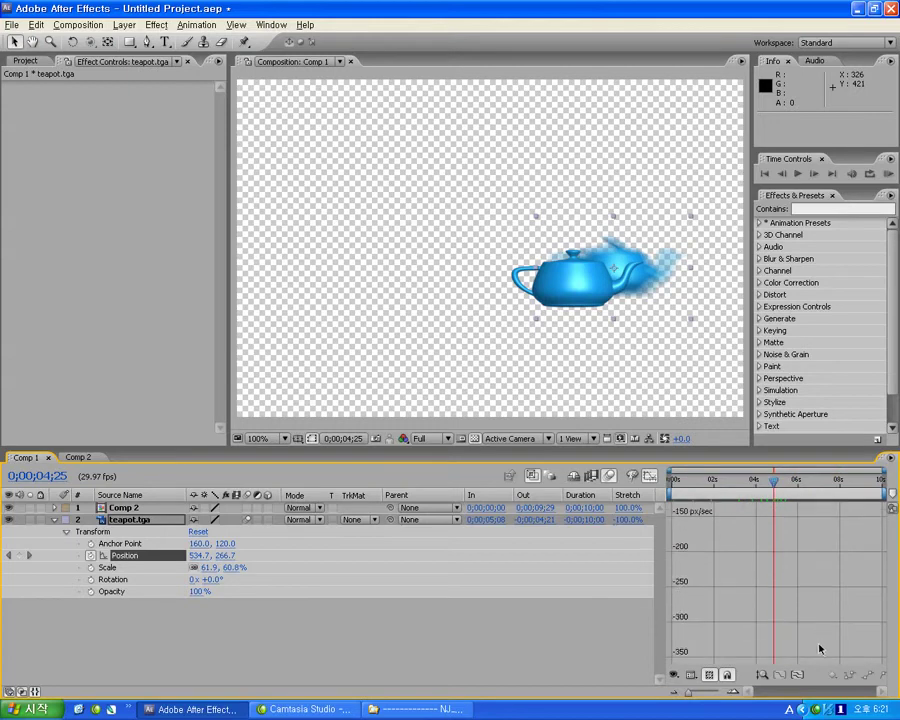
pyautogui.scroll(2, 818, 649)
pyautogui.scroll(2, 818, 649)
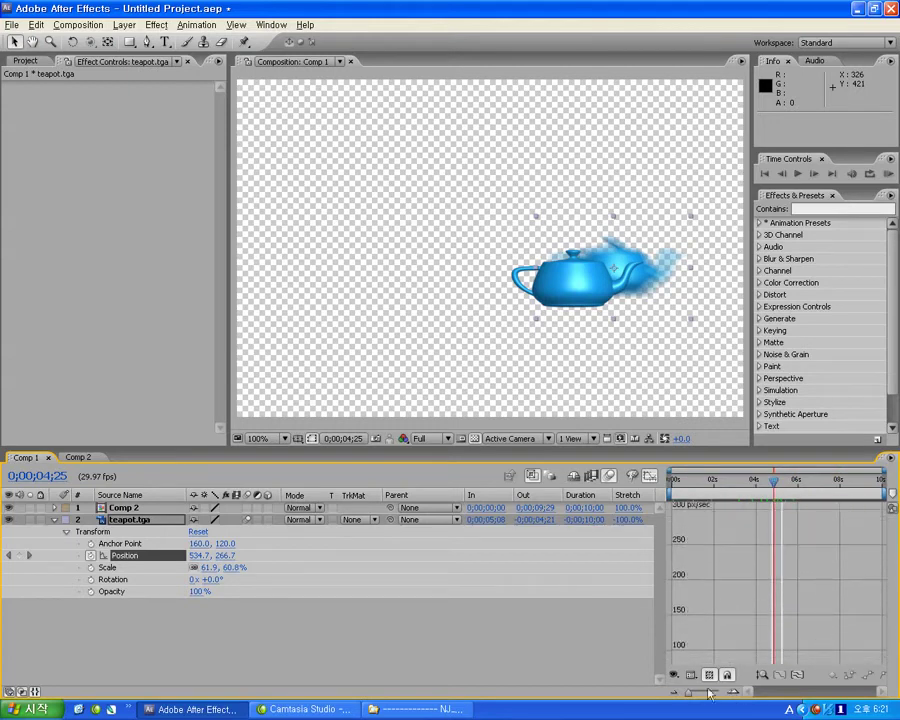
# - Fit the speed graph, raise the keyframe's speed handle and drag its influence handle left
pyautogui.click(779, 677)
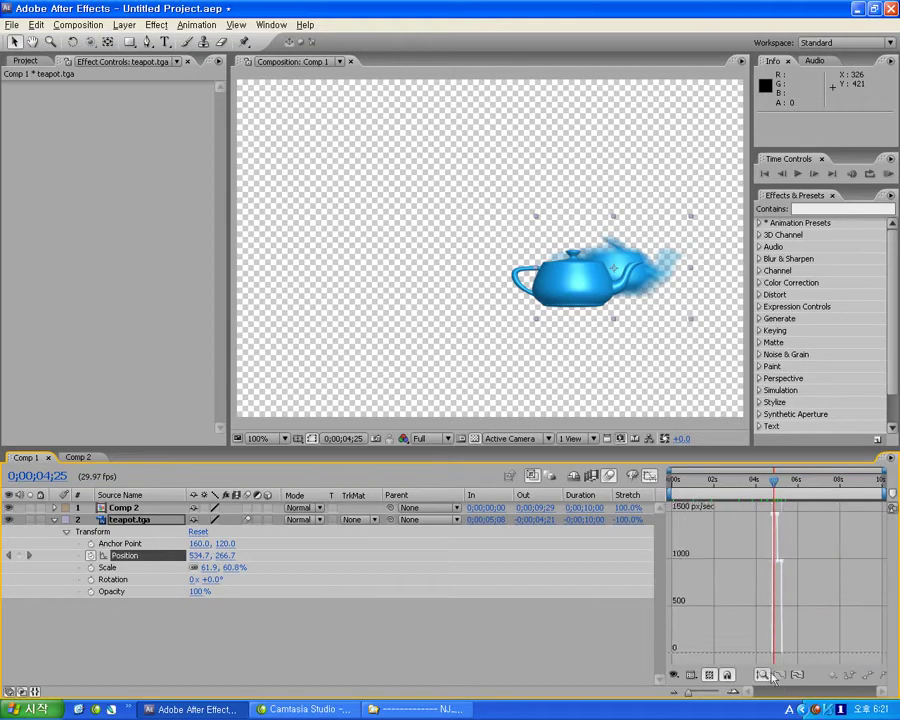
pyautogui.rightClick(808, 589)
pyautogui.click(810, 599)
pyautogui.moveTo(780, 516)
pyautogui.mouseDown()
pyautogui.moveTo(761, 600)
pyautogui.moveTo(736, 597)
pyautogui.moveTo(769, 612)
pyautogui.moveTo(745, 621)
pyautogui.mouseUp()
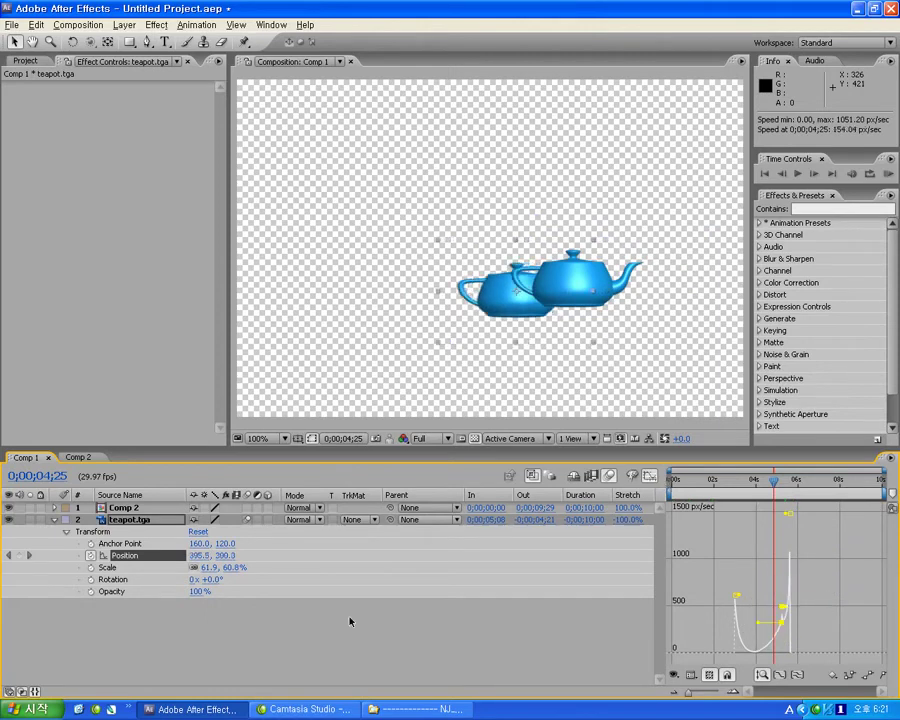
pyautogui.click(28, 692)
pyautogui.click(10, 696)
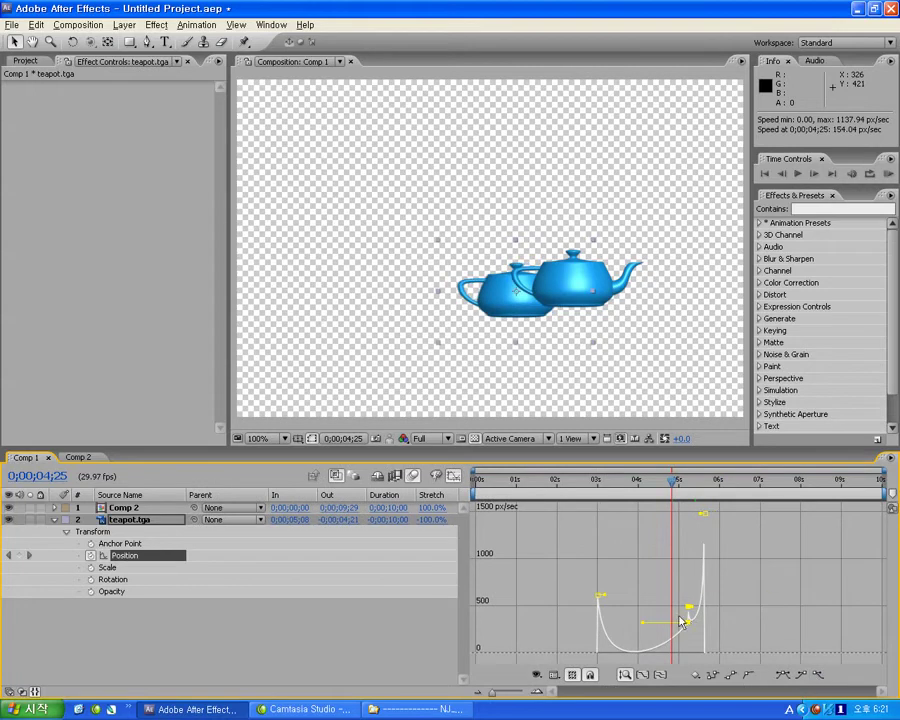
pyautogui.moveTo(683, 622); pyautogui.dragTo(658, 590)
pyautogui.moveTo(702, 516); pyautogui.dragTo(667, 517)
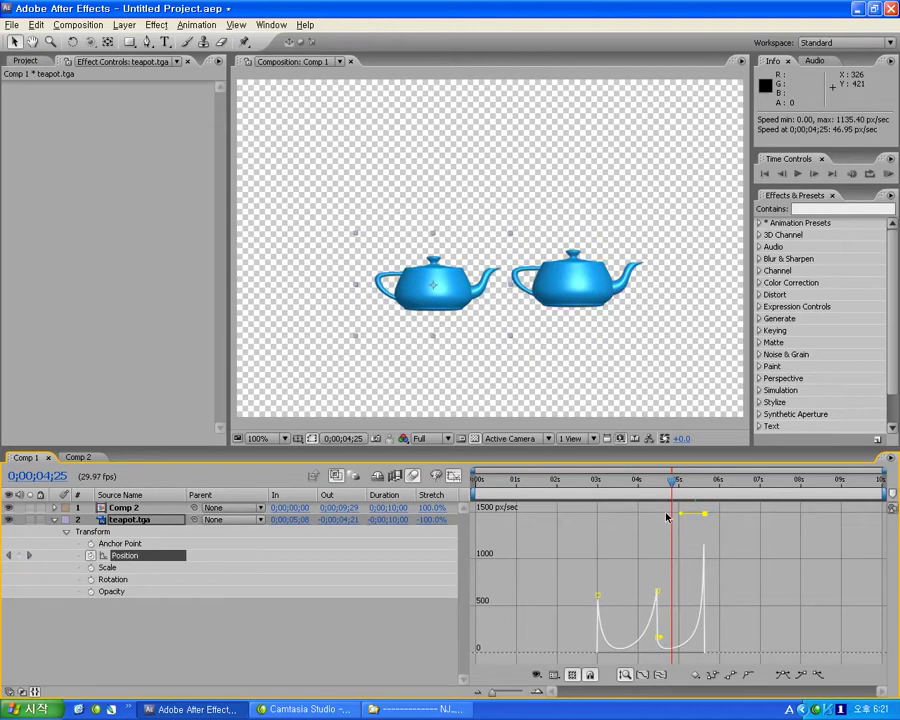
# - Turn the Graph Editor off to return to the layer keyframe bars
pyautogui.click(453, 476)
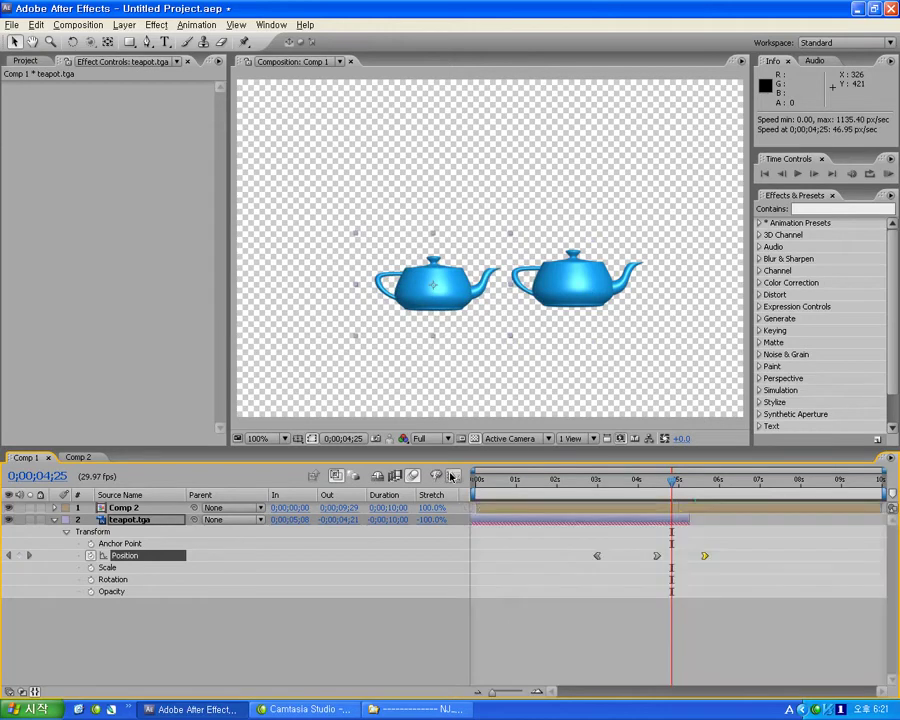
pyautogui.click(453, 476)
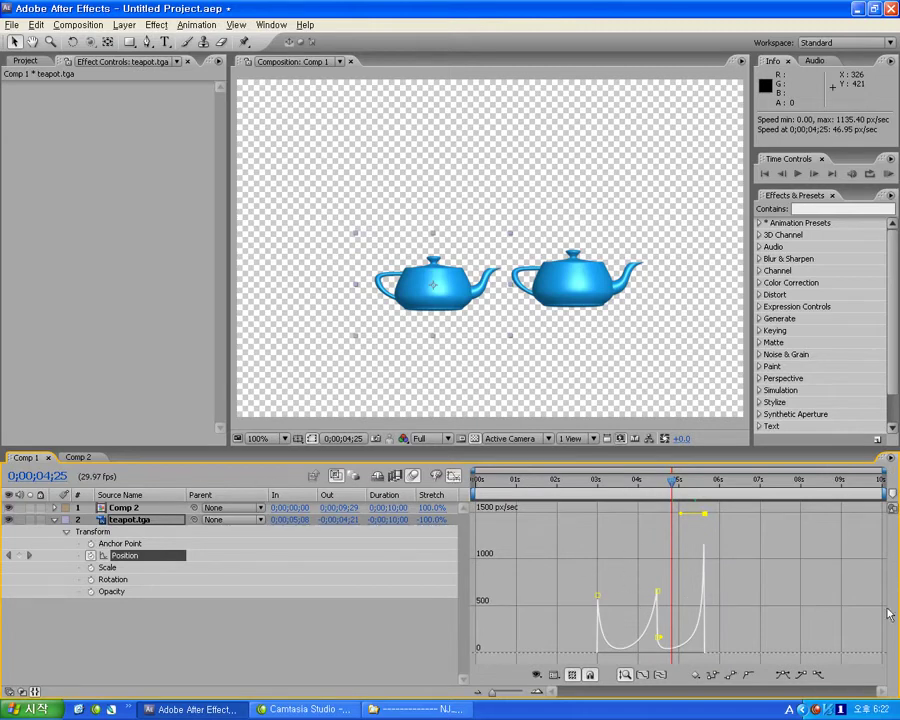
pyautogui.click(890, 460)
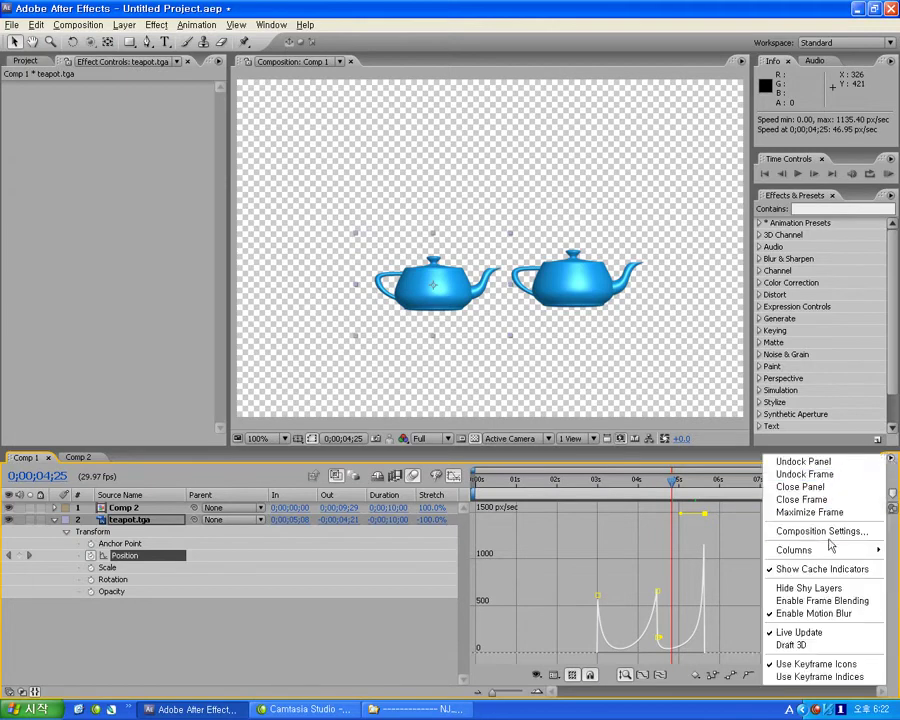
pyautogui.click(453, 478)
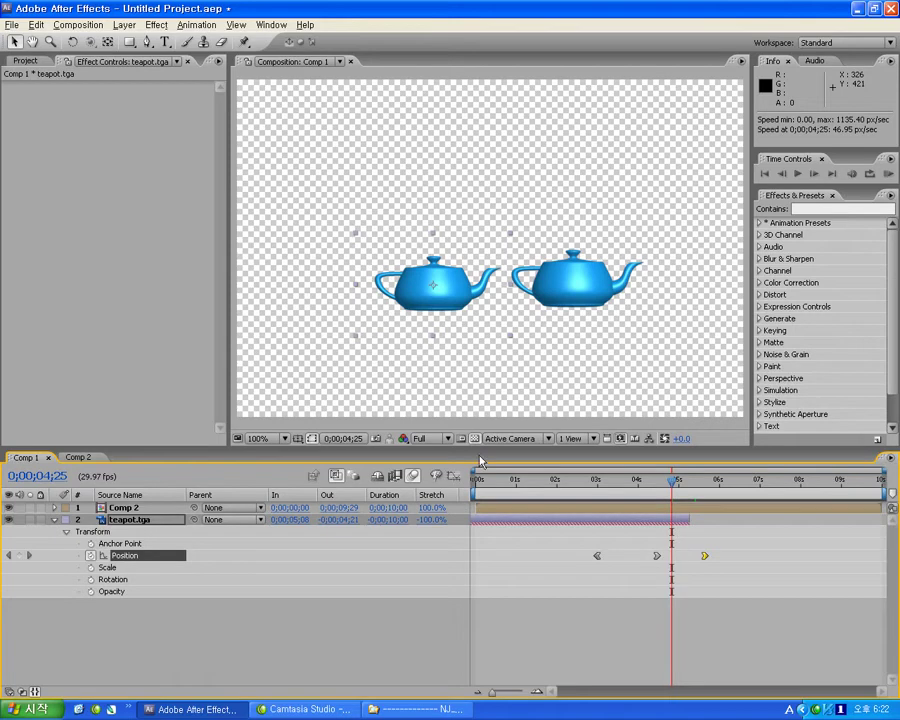
# - Switch to the All Panels workspace and set the work area from 1;28 to 4;22
pyautogui.click(848, 43)
pyautogui.click(835, 57)
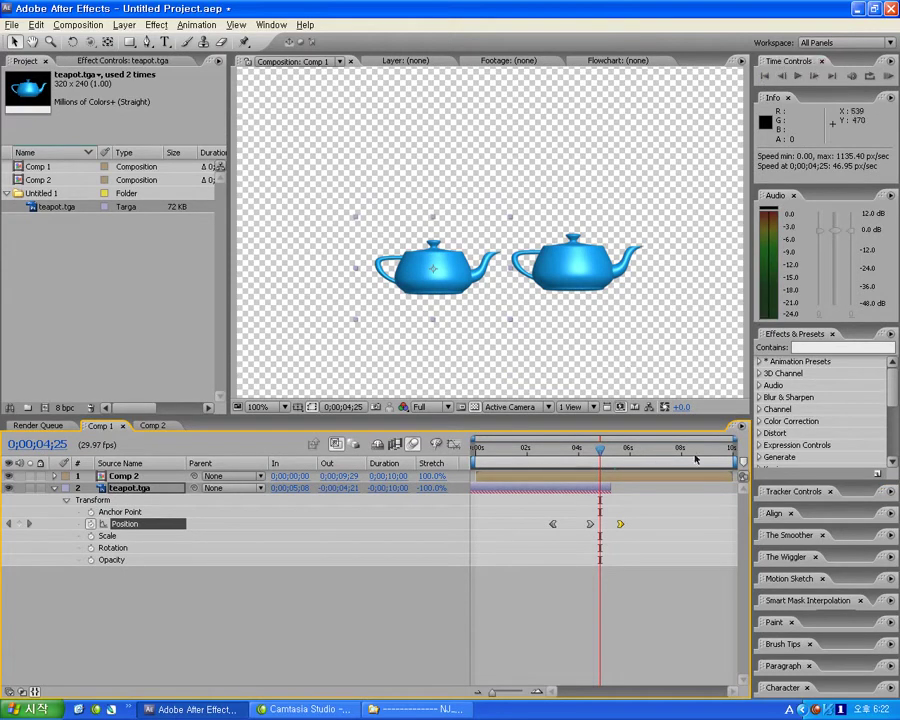
pyautogui.moveTo(735, 462); pyautogui.dragTo(642, 462)
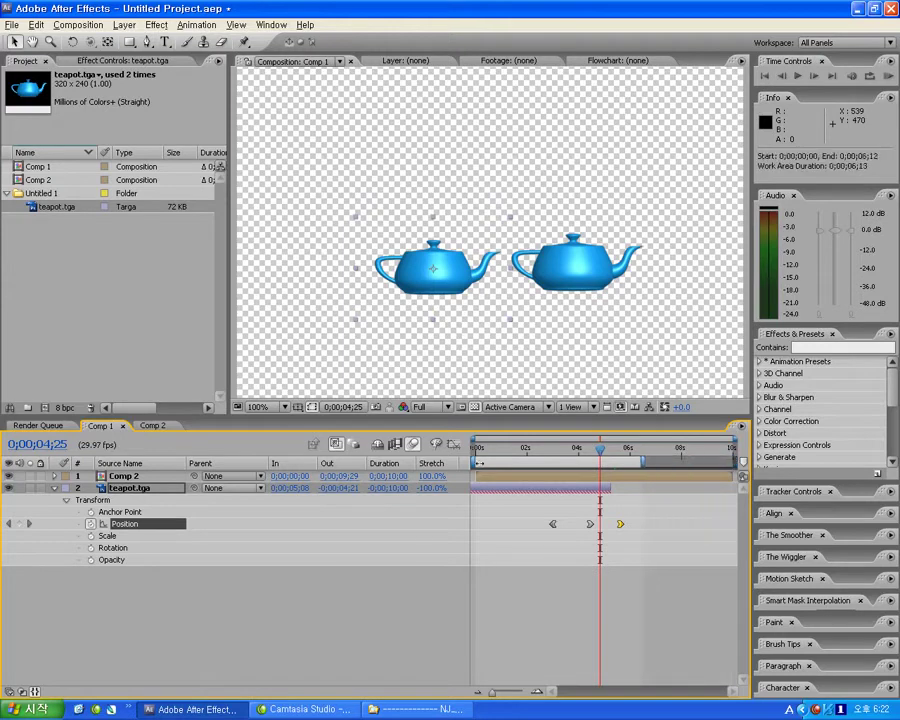
pyautogui.moveTo(474, 461)
pyautogui.mouseDown()
pyautogui.moveTo(573, 452)
pyautogui.moveTo(533, 451)
pyautogui.moveTo(560, 451)
pyautogui.mouseUp()
pyautogui.press('b')
pyautogui.press('n')
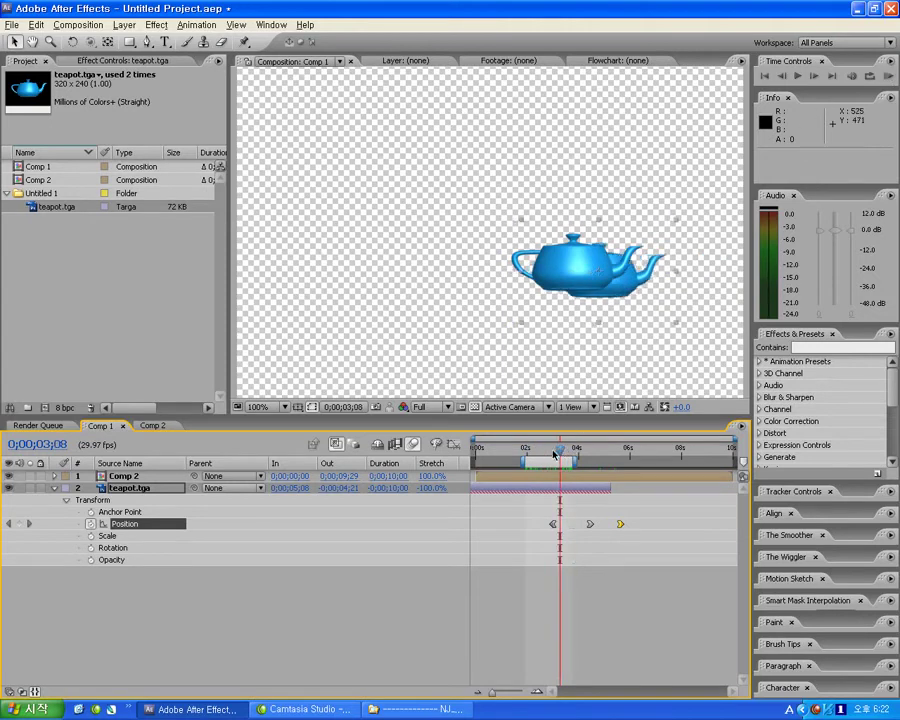
pyautogui.moveTo(560, 453); pyautogui.dragTo(548, 455)
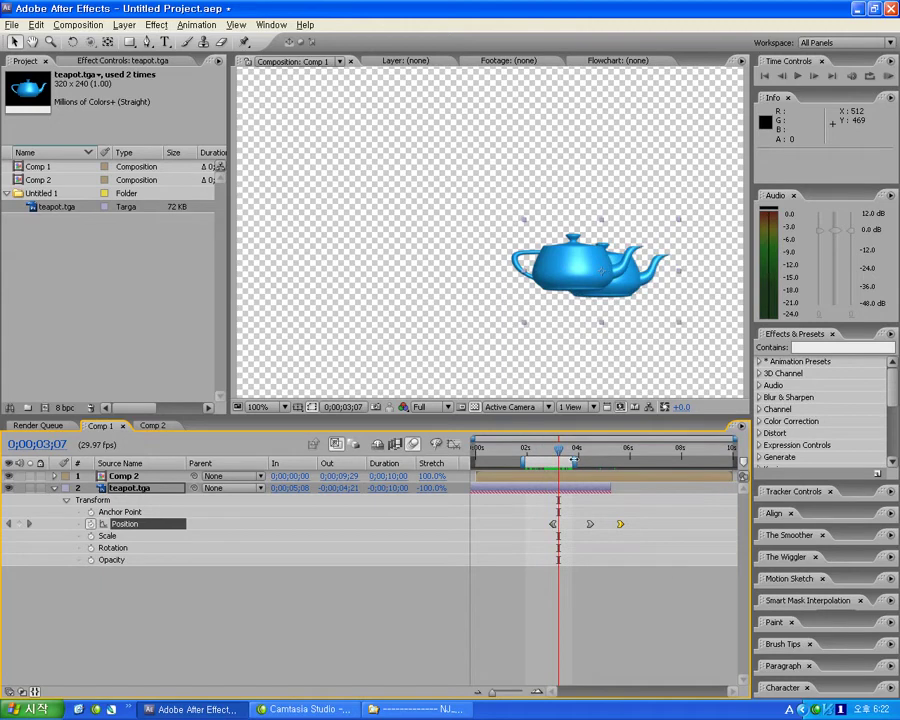
pyautogui.moveTo(575, 459); pyautogui.dragTo(598, 459)
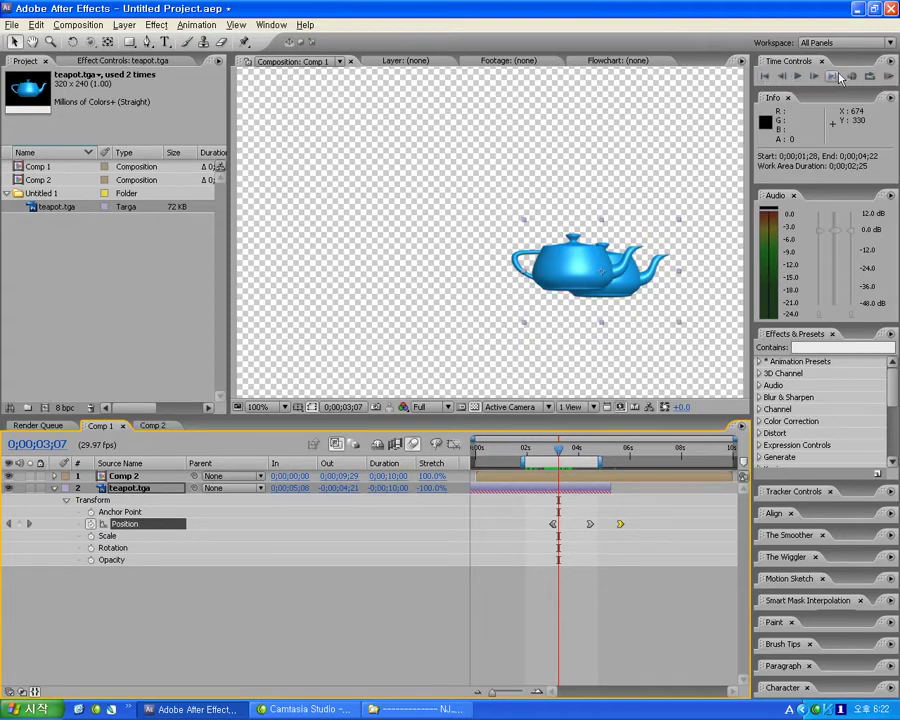
# - Run a RAM Preview, then resize Time Controls, Info and Effects & Presets to show more
pyautogui.click(872, 83)
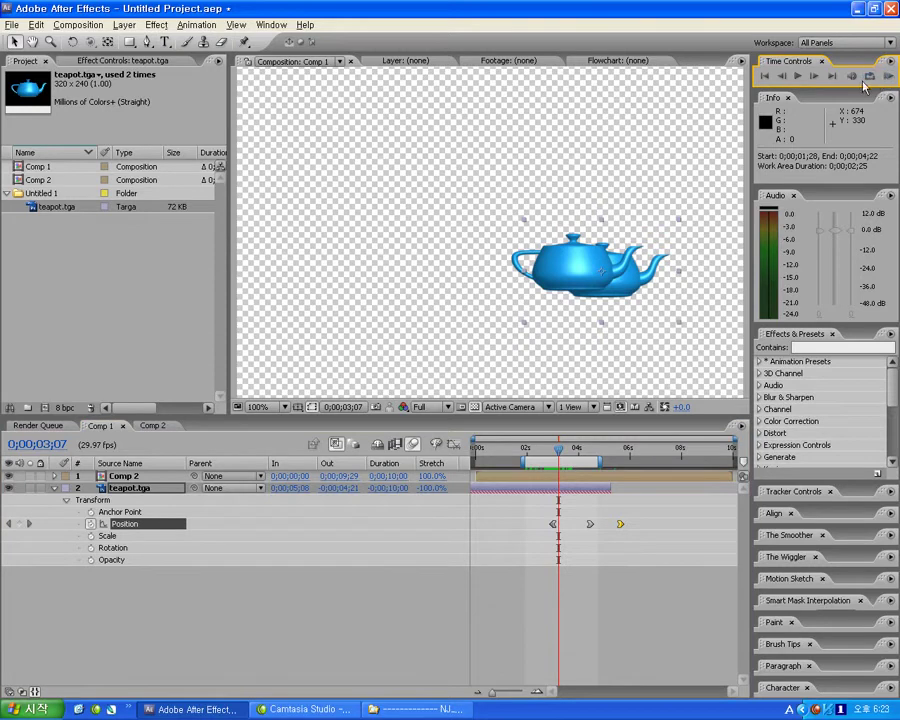
pyautogui.moveTo(860, 90); pyautogui.dragTo(862, 150)
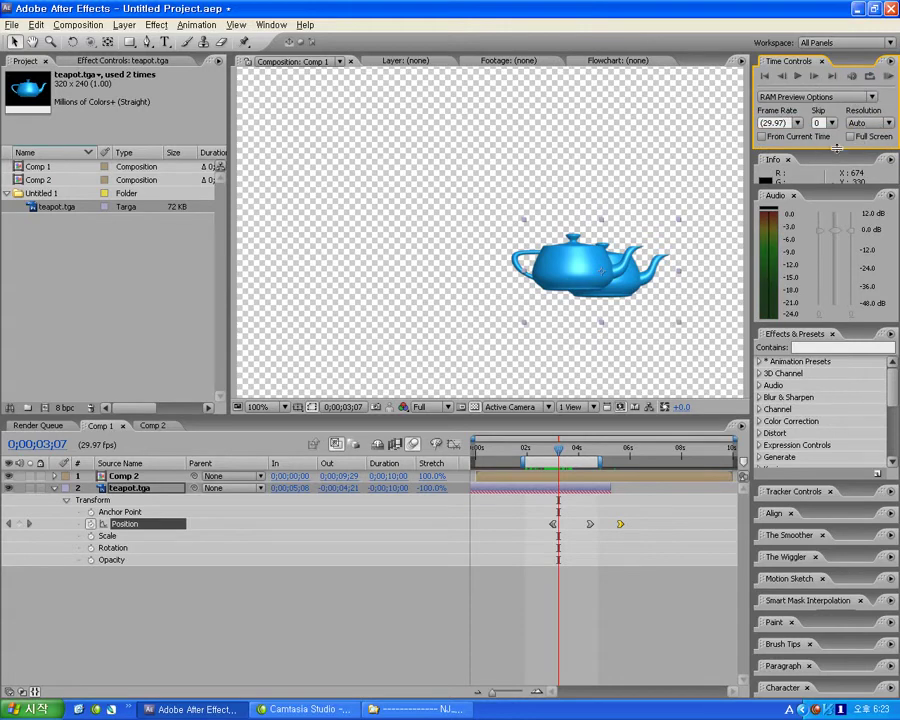
pyautogui.moveTo(832, 151); pyautogui.dragTo(832, 107)
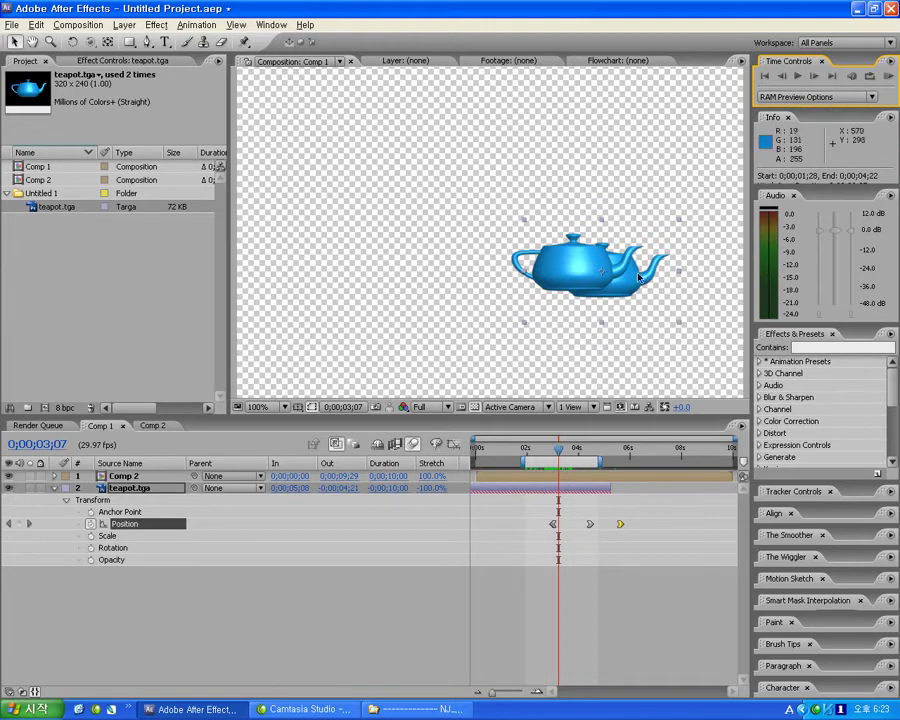
pyautogui.moveTo(826, 180)
pyautogui.mouseDown()
pyautogui.moveTo(815, 206)
pyautogui.moveTo(806, 195)
pyautogui.mouseUp()
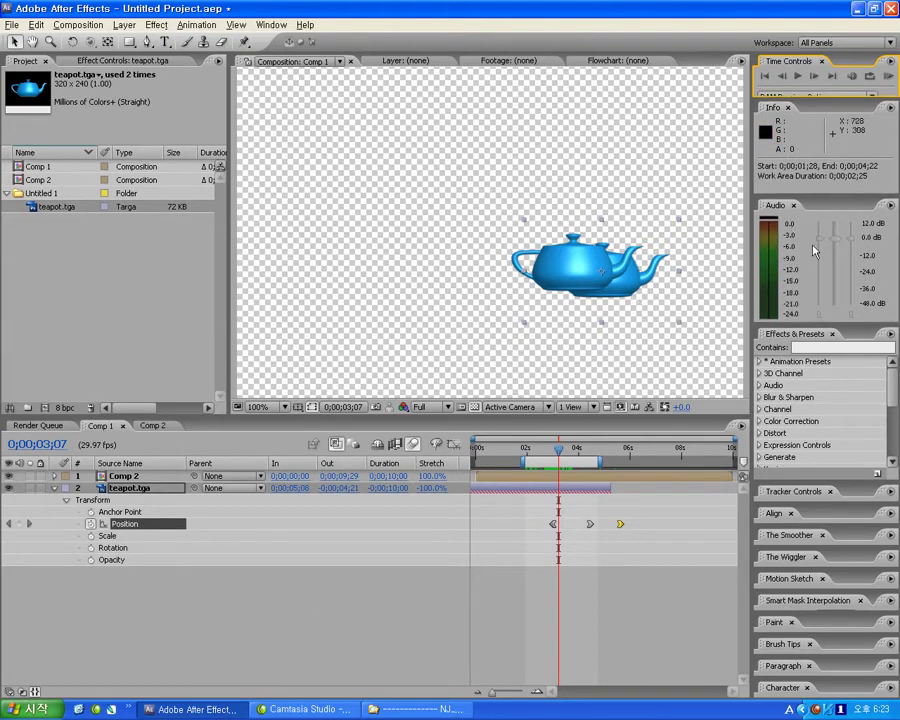
pyautogui.moveTo(842, 323); pyautogui.dragTo(841, 254)
# - Apply the 3D Channel > Depth Matte effect to the Comp 2 layer
pyautogui.click(799, 277)
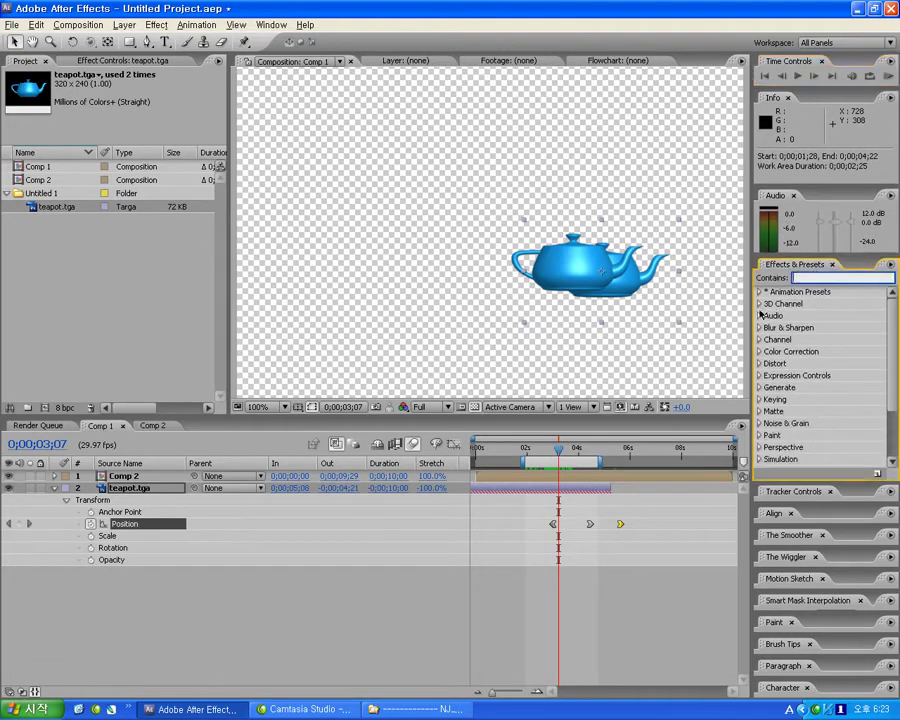
pyautogui.click(759, 303)
pyautogui.doubleClick(805, 316)
pyautogui.moveTo(810, 327); pyautogui.dragTo(595, 484)
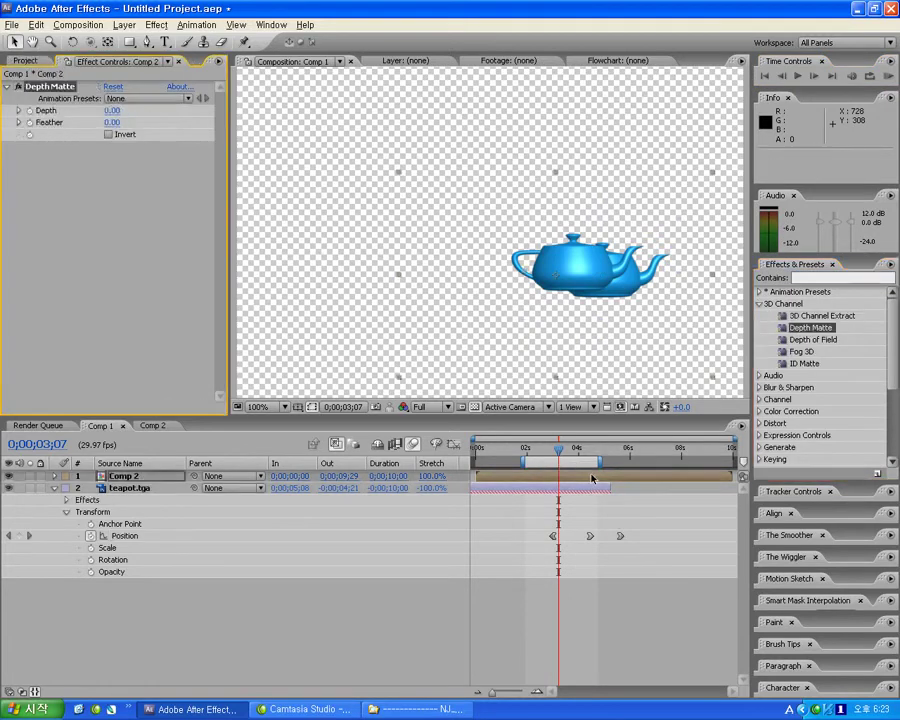
pyautogui.rightClick(628, 484)
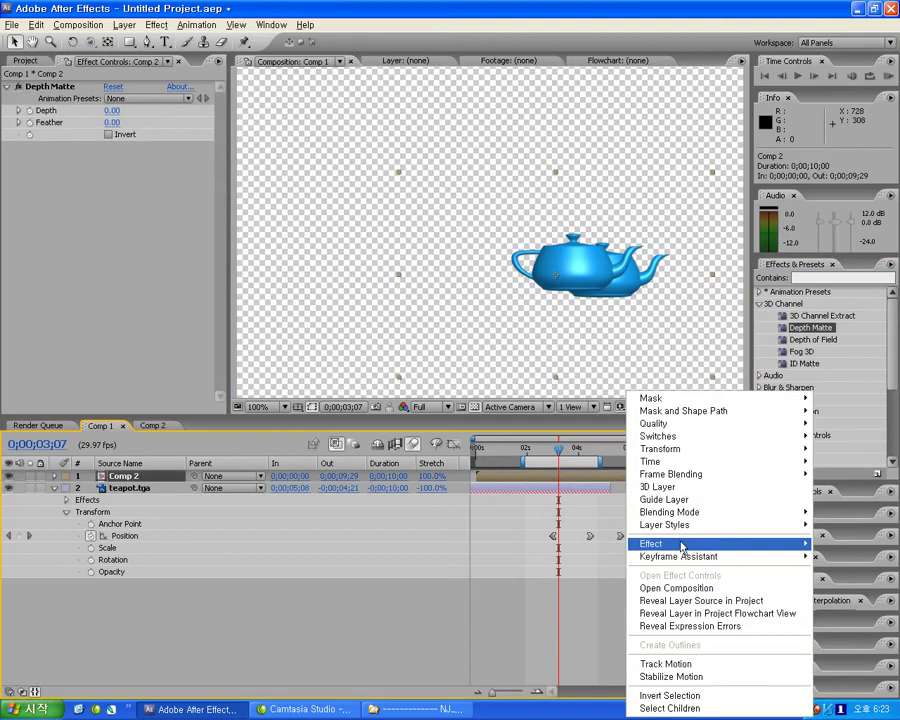
pyautogui.click(893, 376)
# - Expand and resize the stacked side panels, including Align, Smoother, Paragraph, Character and Brush Tips
pyautogui.scroll(-1, 820, 340)
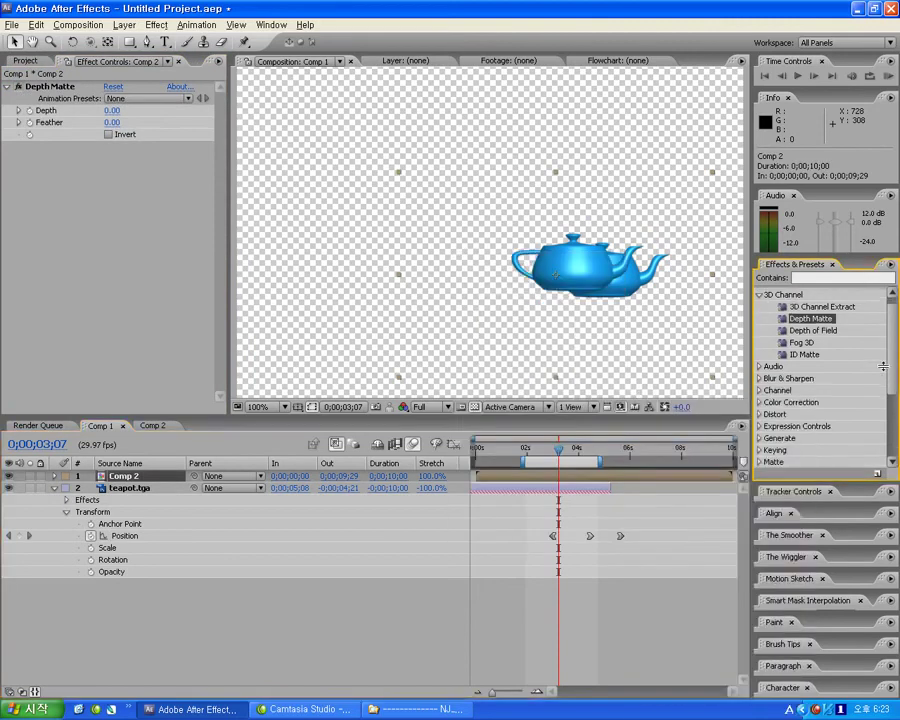
pyautogui.moveTo(808, 585); pyautogui.dragTo(808, 330)
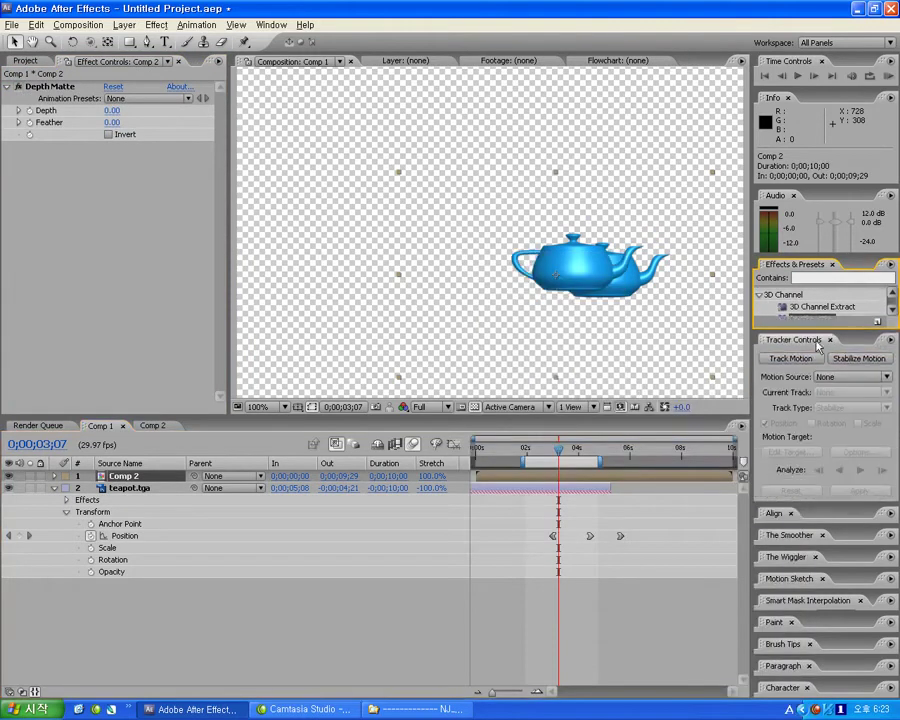
pyautogui.moveTo(815, 524)
pyautogui.mouseDown()
pyautogui.moveTo(826, 530)
pyautogui.moveTo(803, 543)
pyautogui.mouseUp()
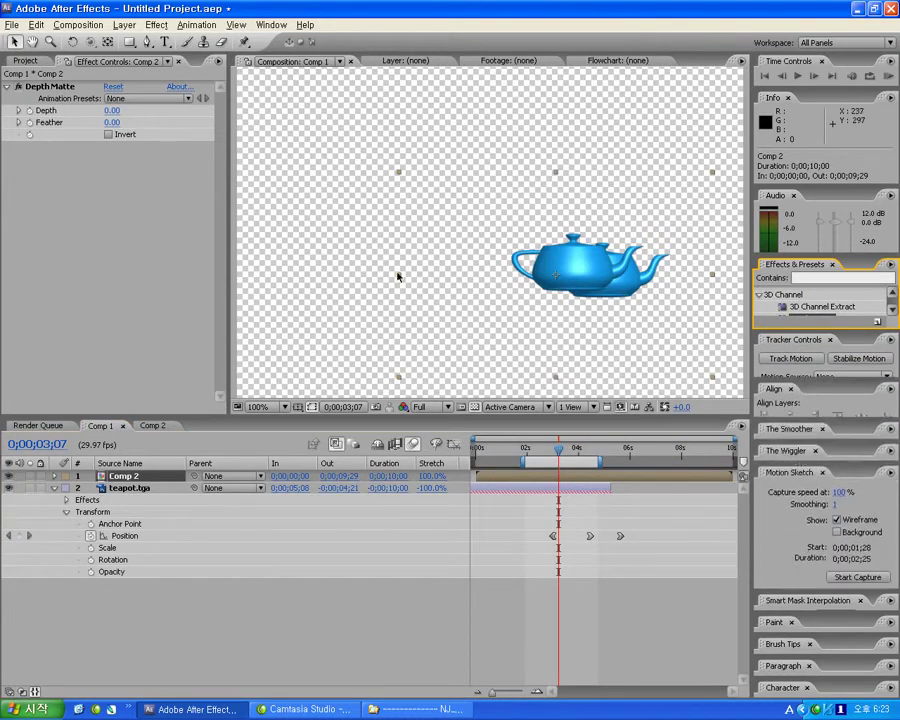
pyautogui.moveTo(820, 591); pyautogui.dragTo(808, 603)
pyautogui.click(808, 601)
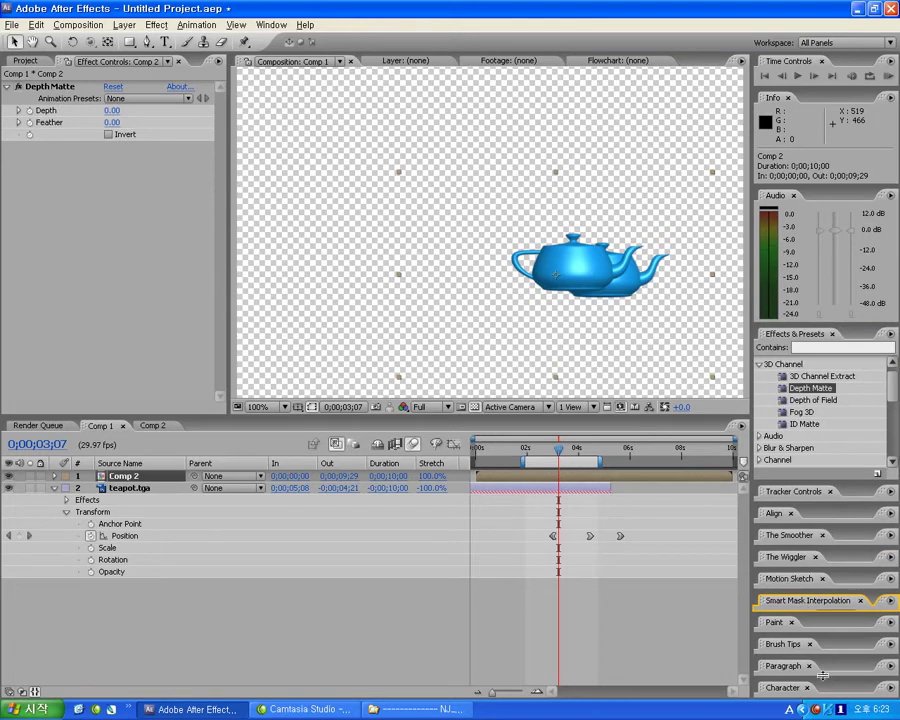
pyautogui.moveTo(831, 655)
pyautogui.mouseDown()
pyautogui.moveTo(813, 480)
pyautogui.moveTo(828, 586)
pyautogui.mouseUp()
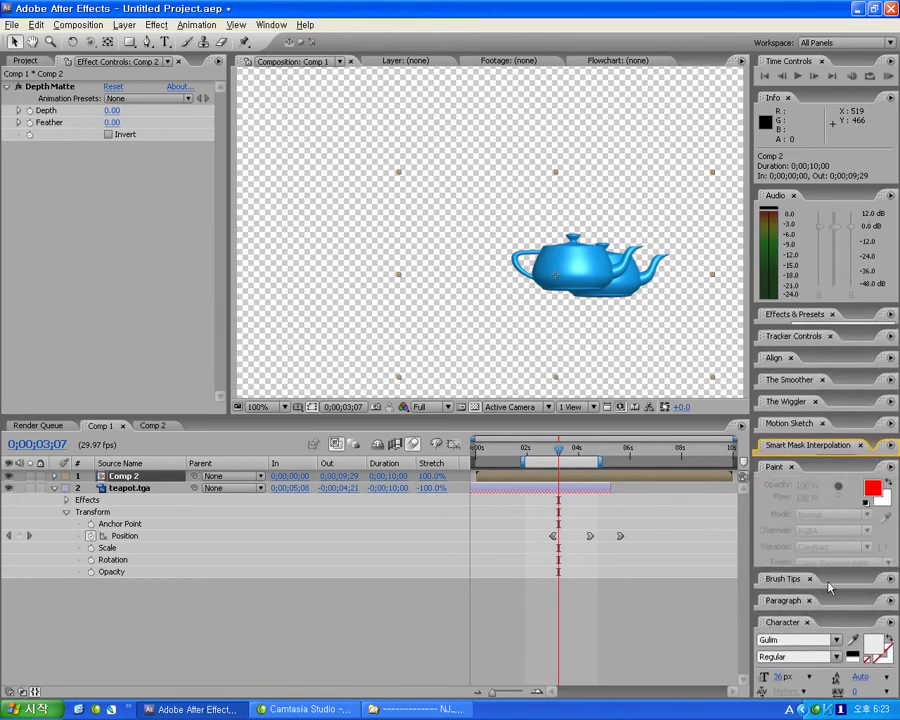
pyautogui.click(828, 588)
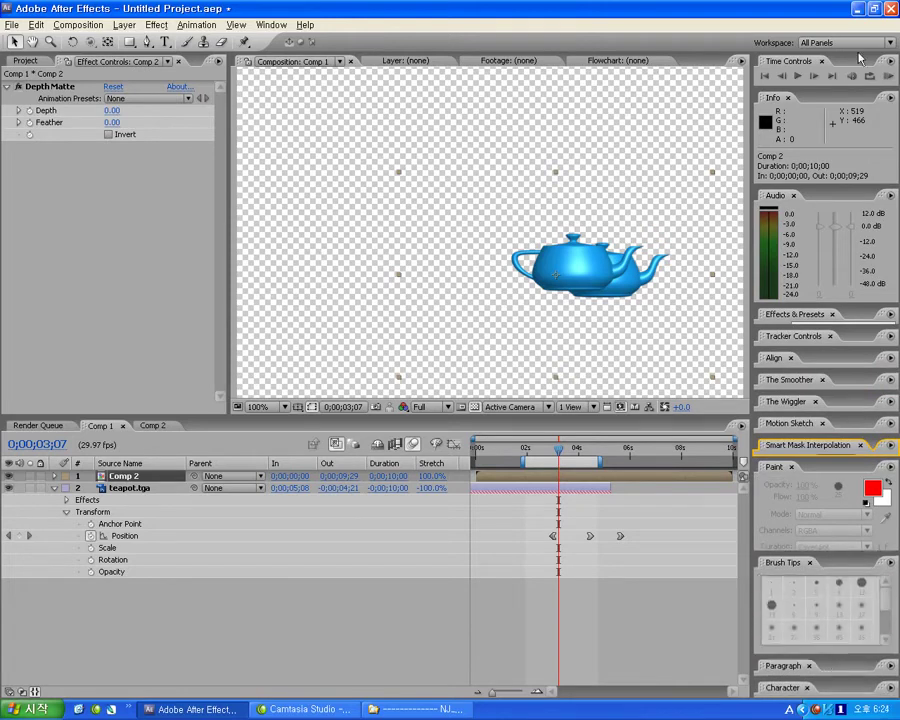
pyautogui.click(846, 42)
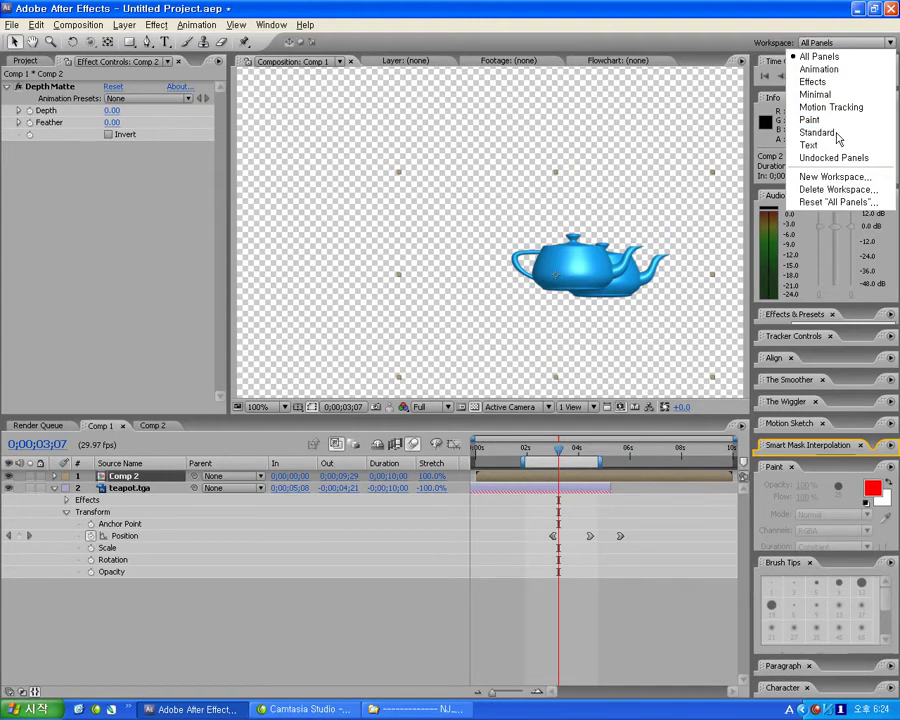
# - Switch the workspace back to Standard
pyautogui.click(838, 133)
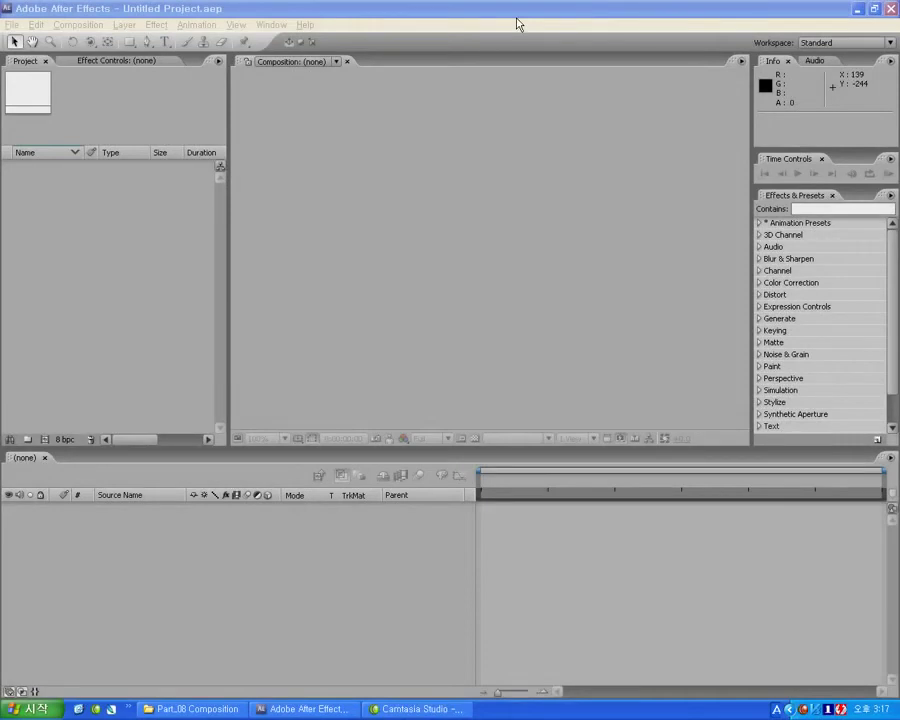
# - Import the teapot Targa image through the Project panel's Import File dialog
pyautogui.click(517, 22)
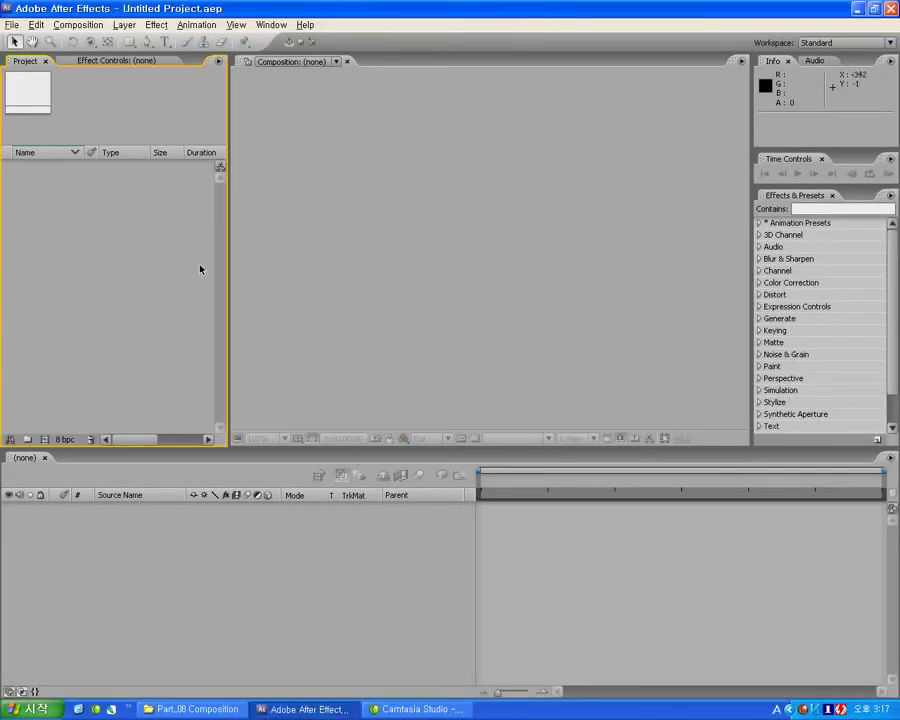
pyautogui.doubleClick(65, 216)
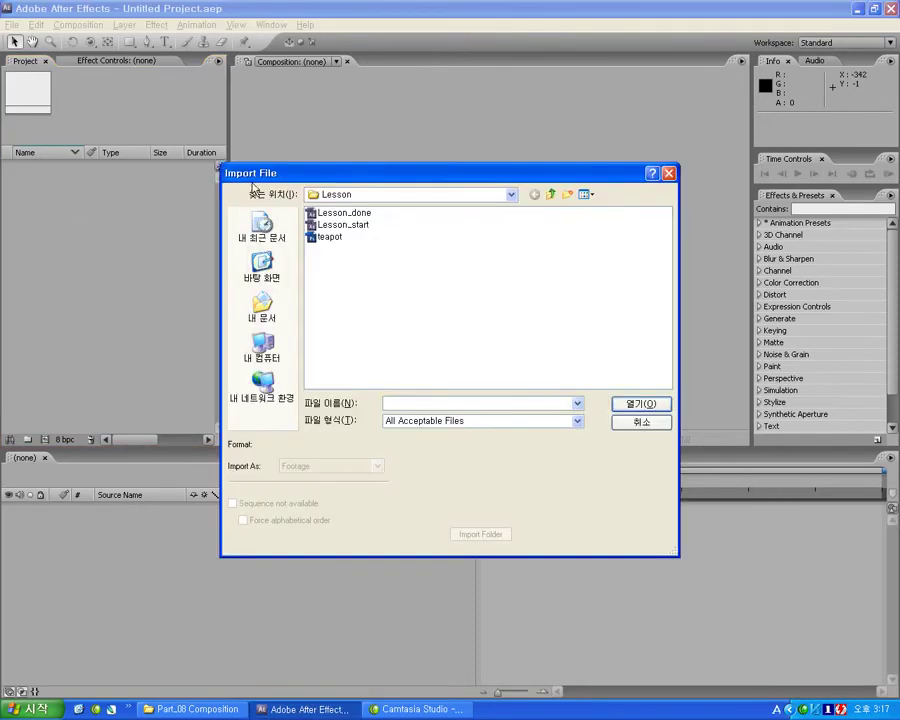
pyautogui.click(636, 423)
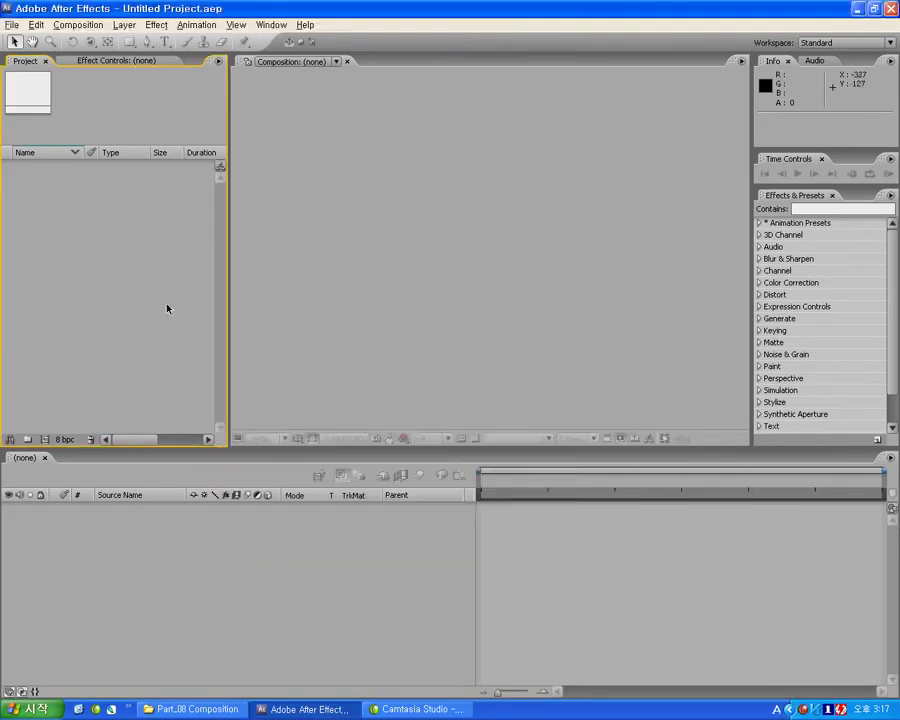
pyautogui.rightClick(96, 241)
pyautogui.moveTo(225, 284)
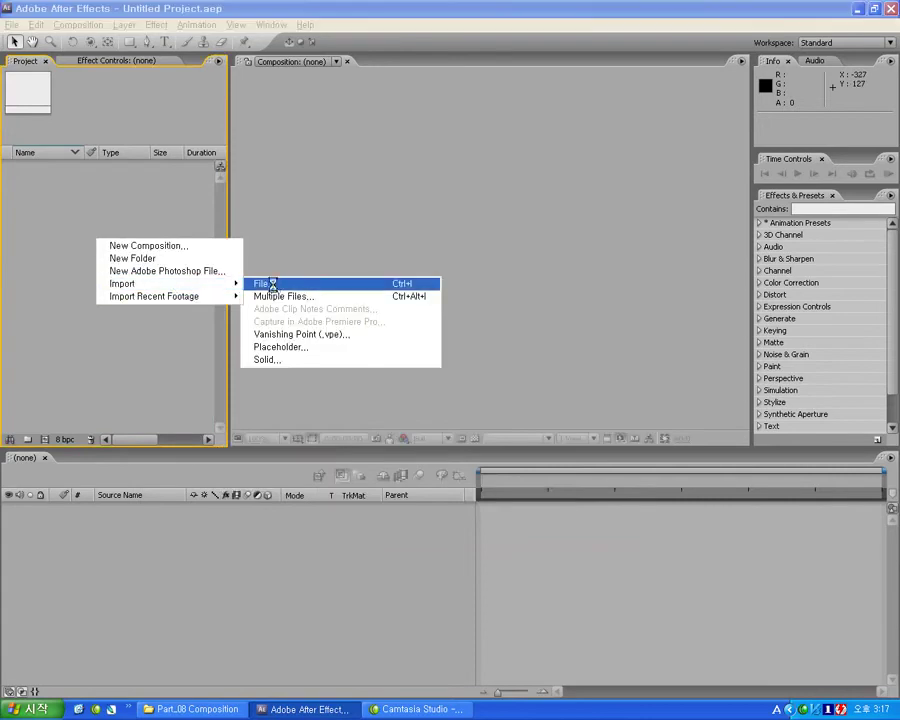
pyautogui.click(272, 284)
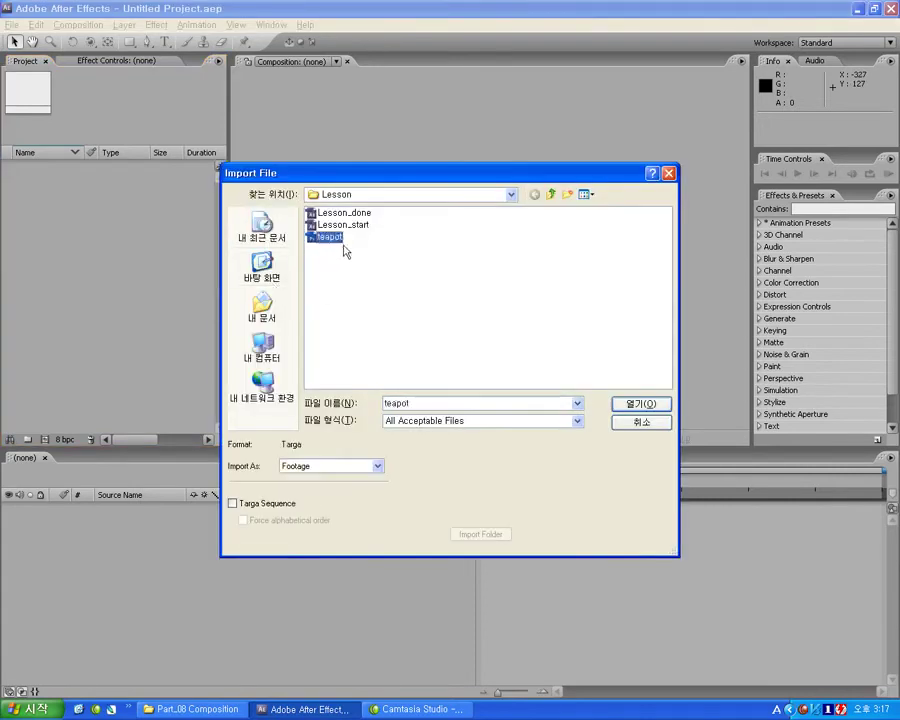
pyautogui.click(635, 403)
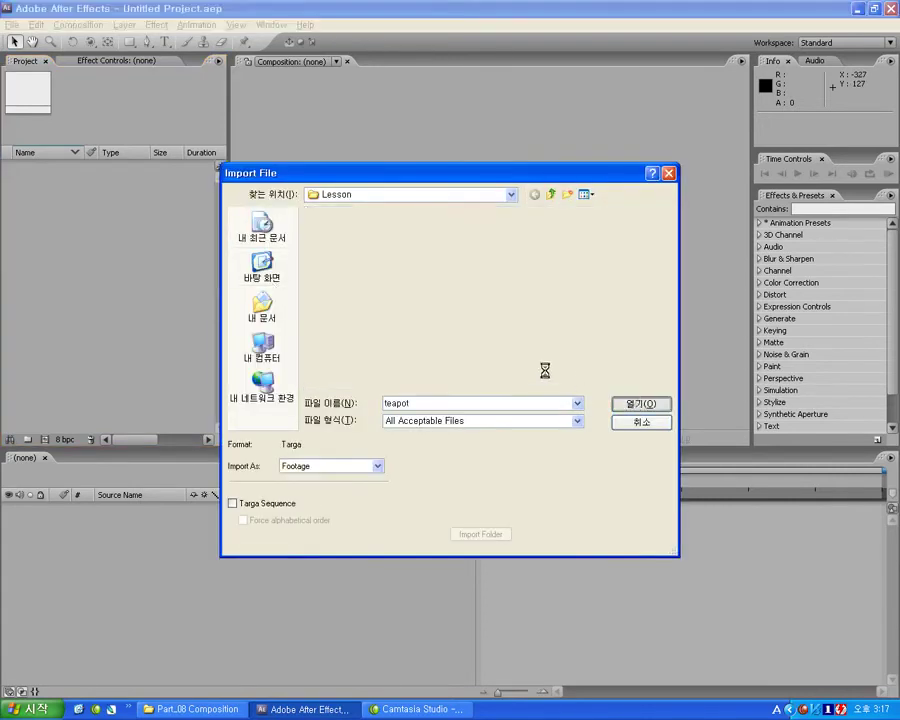
# - Set the teapot's alpha interpretation to Straight - Unmatted and finish the import
pyautogui.moveTo(428, 113); pyautogui.dragTo(546, 167)
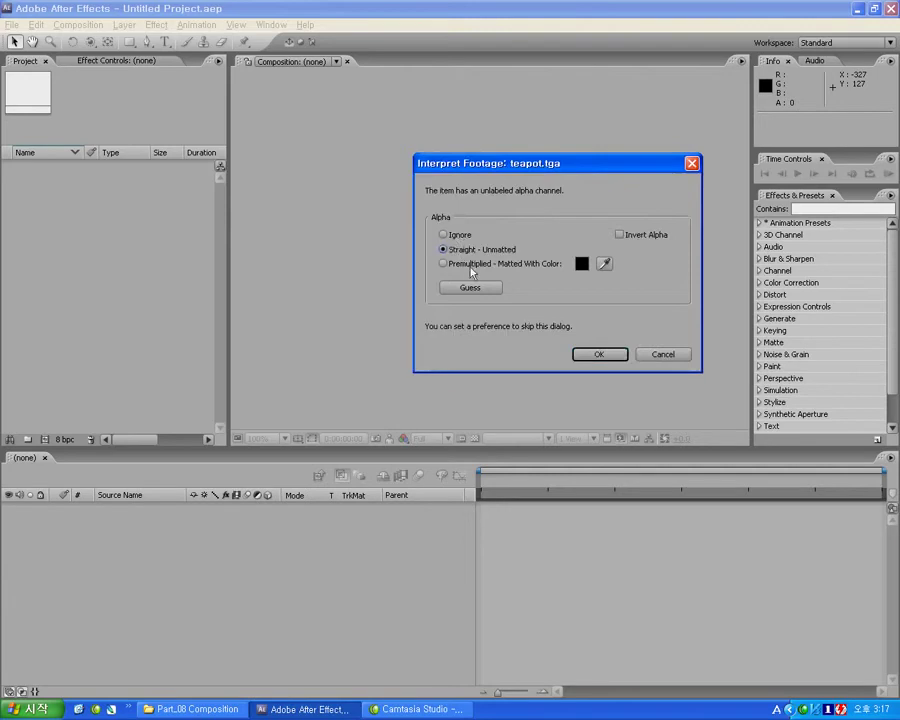
pyautogui.click(456, 236)
pyautogui.click(466, 251)
pyautogui.click(596, 352)
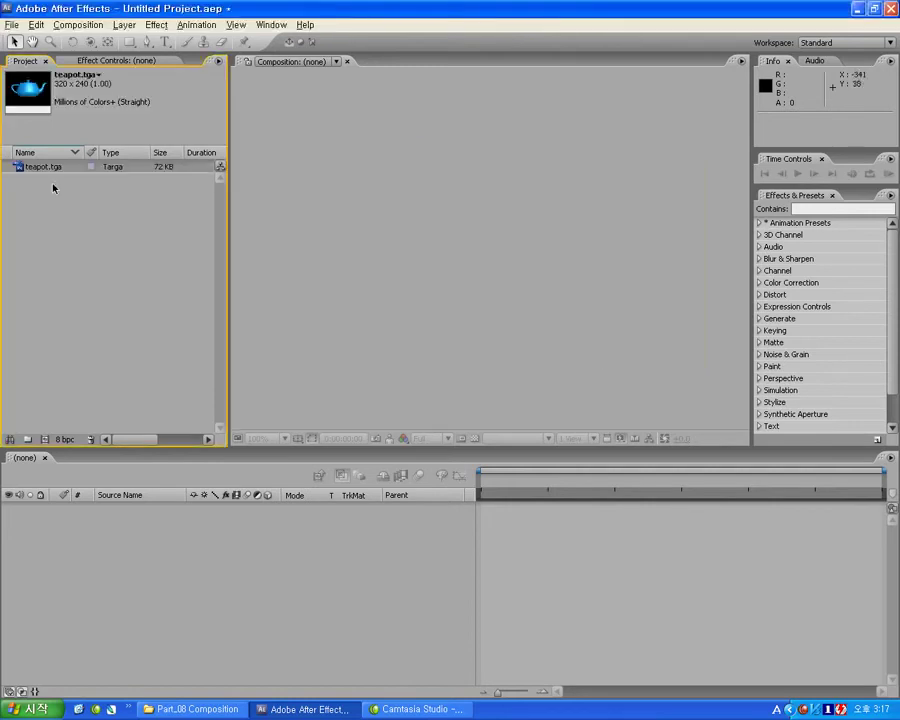
pyautogui.click(45, 440)
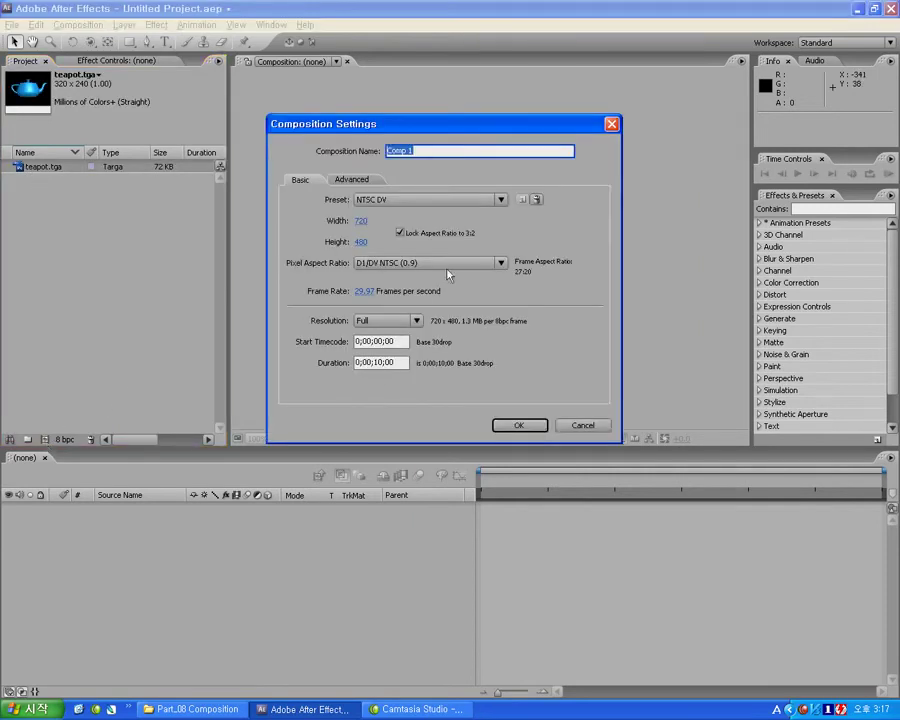
# - Create Comp 1 with NTSC DV 720×480 settings and add teapot.tga as its layer
pyautogui.click(518, 425)
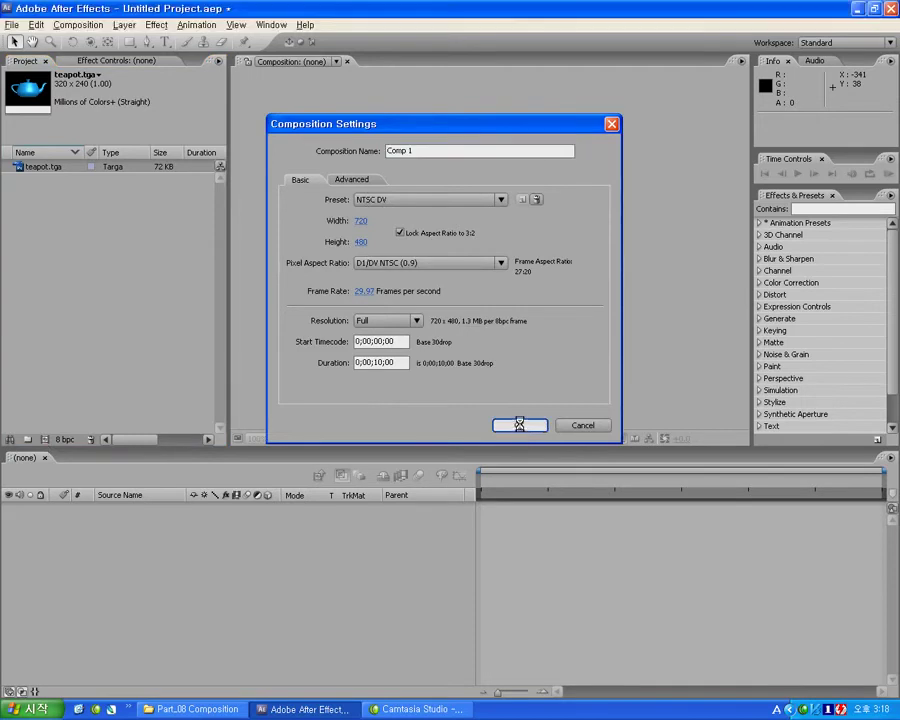
pyautogui.click(68, 229)
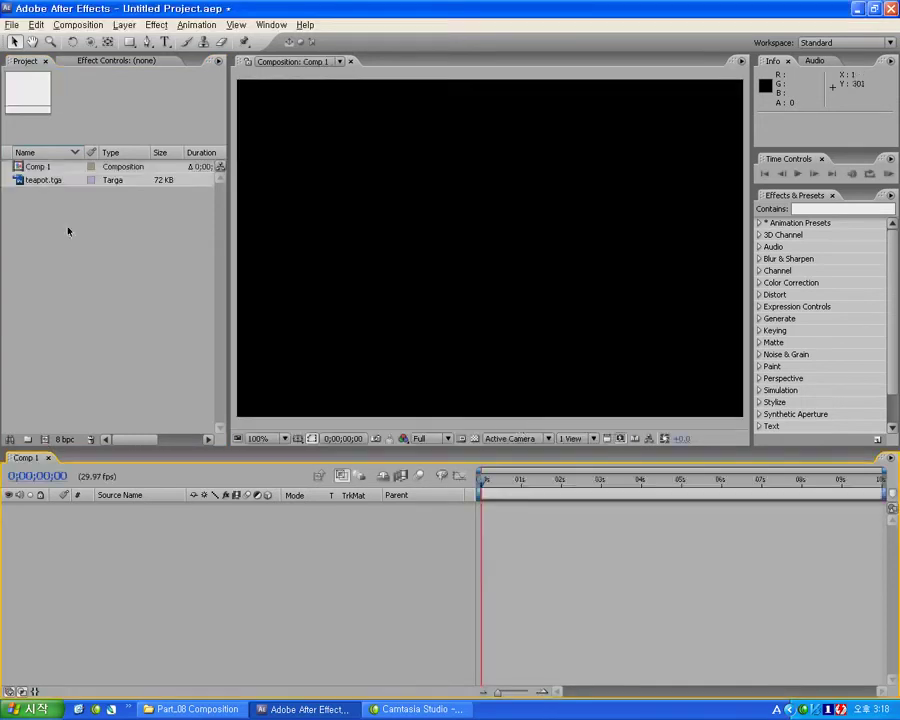
pyautogui.moveTo(40, 181)
pyautogui.mouseDown()
pyautogui.moveTo(447, 522)
pyautogui.moveTo(484, 524)
pyautogui.mouseUp()
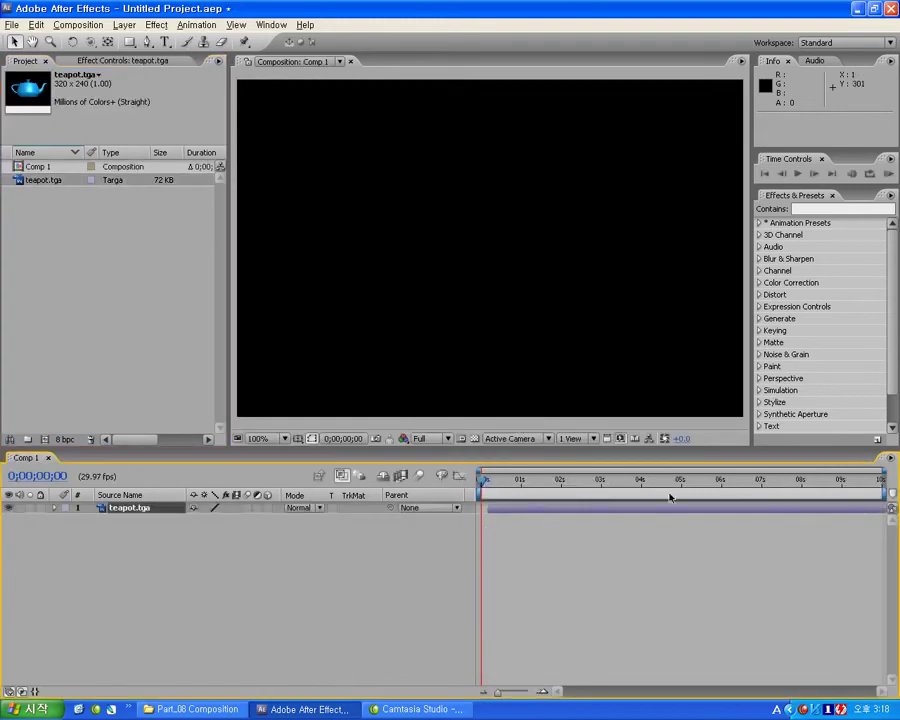
pyautogui.moveTo(514, 510); pyautogui.dragTo(511, 512)
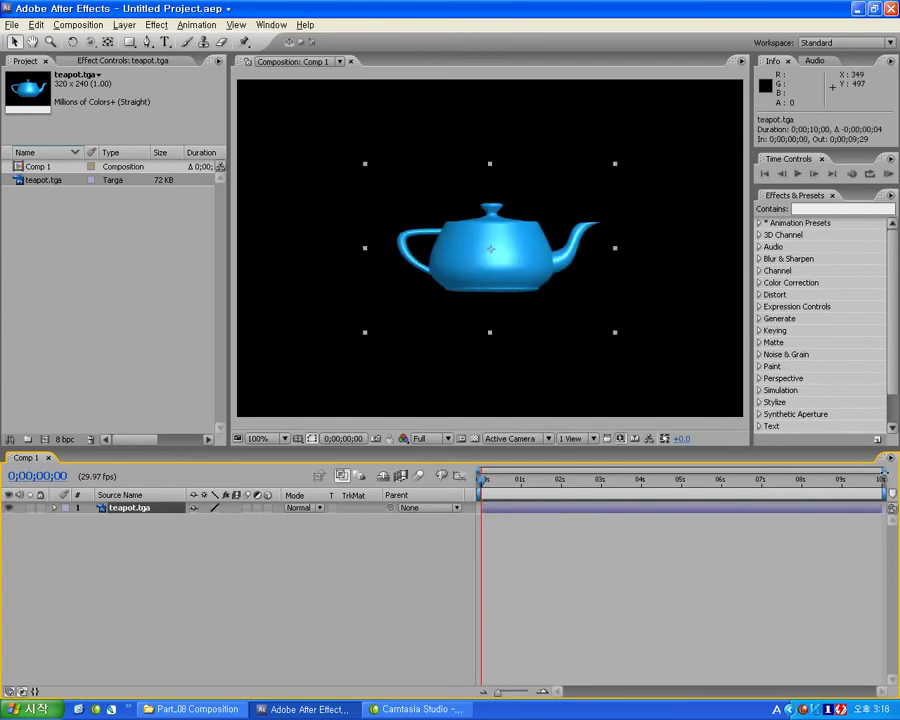
pyautogui.moveTo(538, 484); pyautogui.dragTo(482, 486)
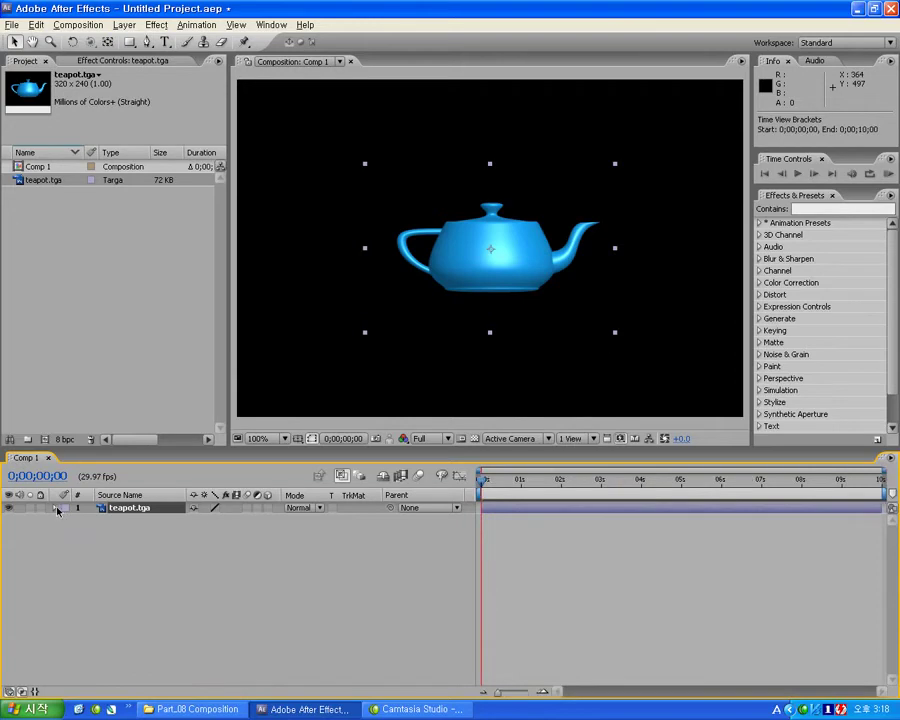
pyautogui.click(56, 509)
# - Scale the teapot to 50% and move it to the top-left at 106, 80
pyautogui.click(66, 521)
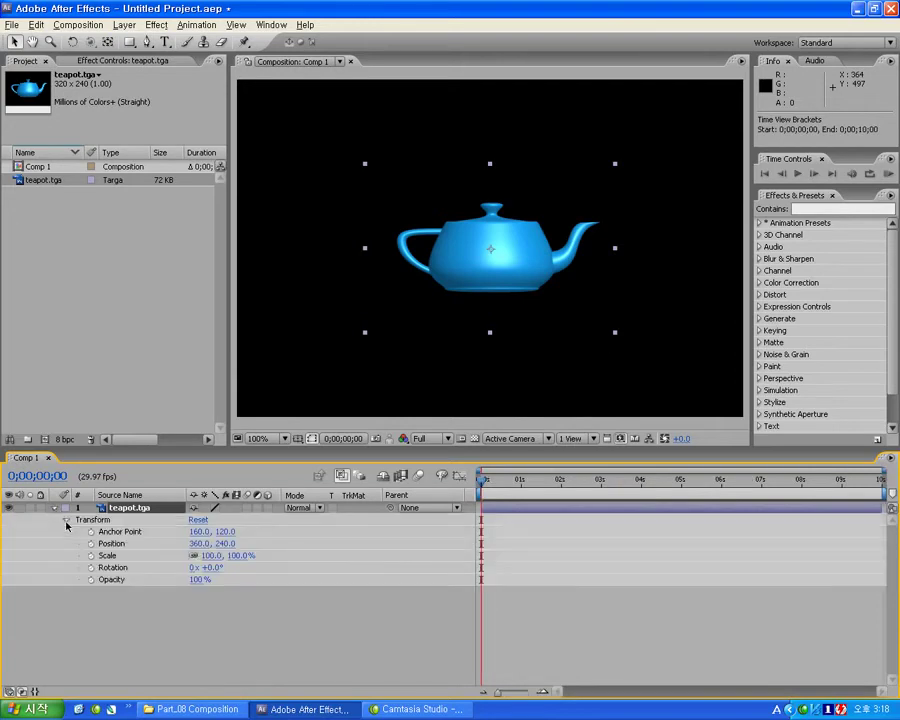
pyautogui.click(210, 555)
pyautogui.write('50')
pyautogui.press('Return')
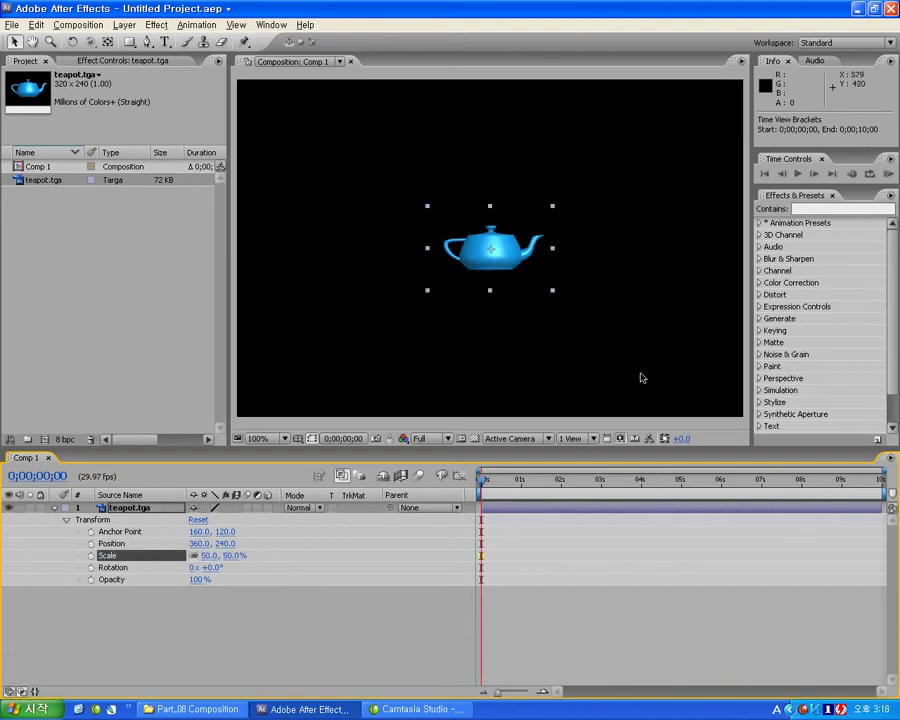
pyautogui.moveTo(507, 257)
pyautogui.mouseDown()
pyautogui.moveTo(426, 194)
pyautogui.moveTo(329, 145)
pyautogui.mouseUp()
pyautogui.click(615, 637)
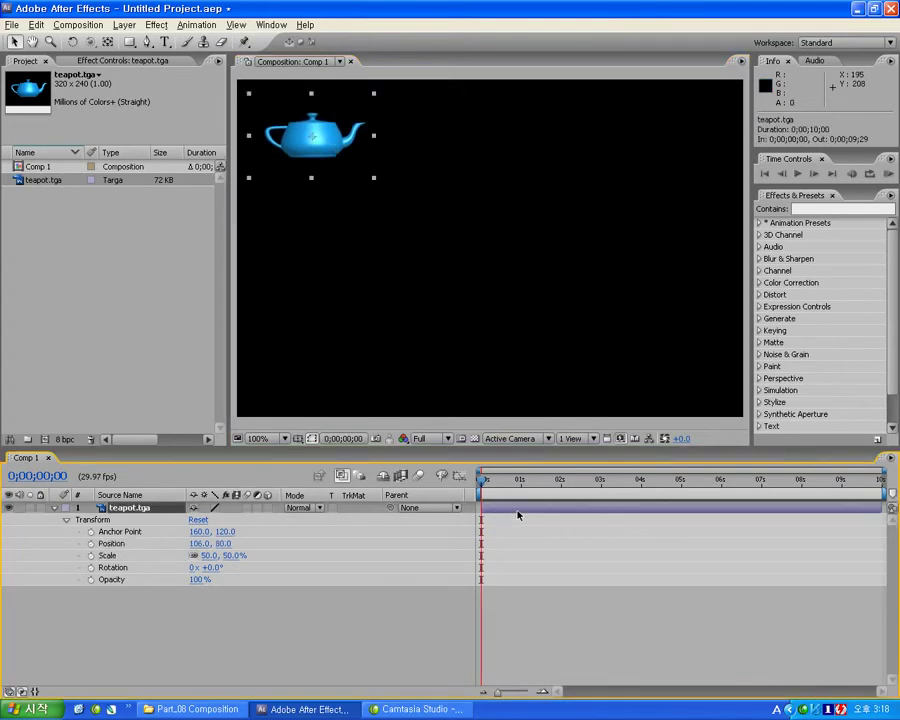
# - Duplicate the teapot layer and move the copy down to 106, 379
pyautogui.hotkey('ctrl', 'd')
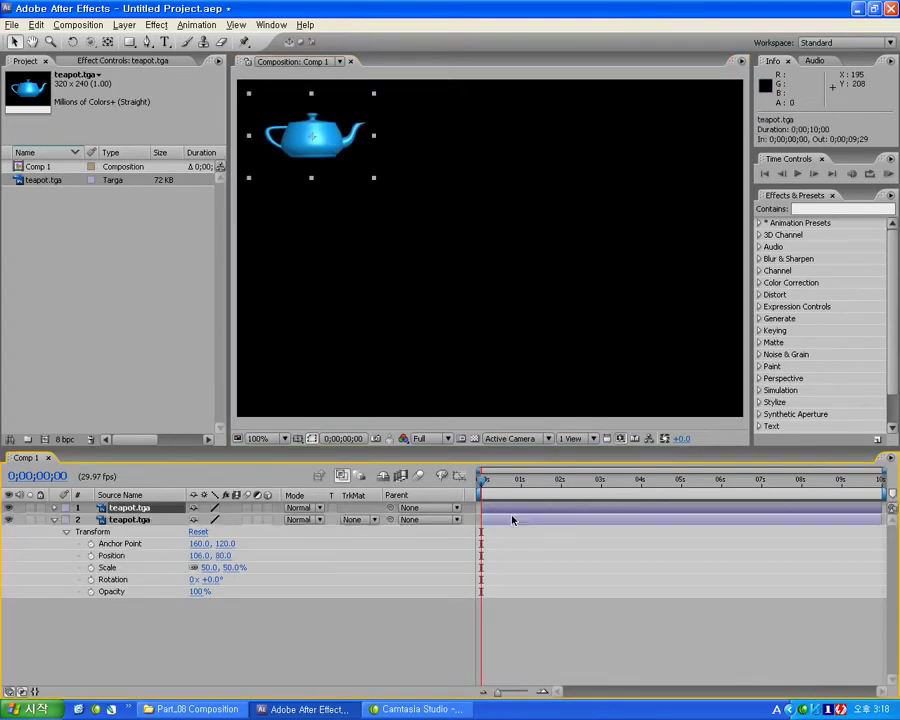
pyautogui.click(127, 519)
pyautogui.moveTo(325, 120); pyautogui.dragTo(333, 364)
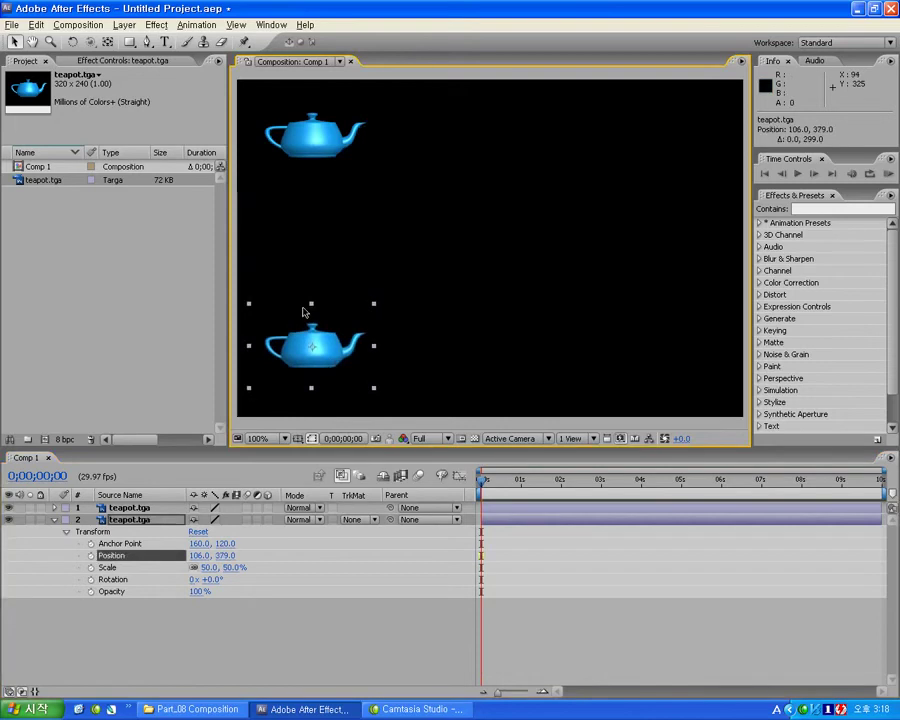
pyautogui.click(54, 520)
pyautogui.click(55, 508)
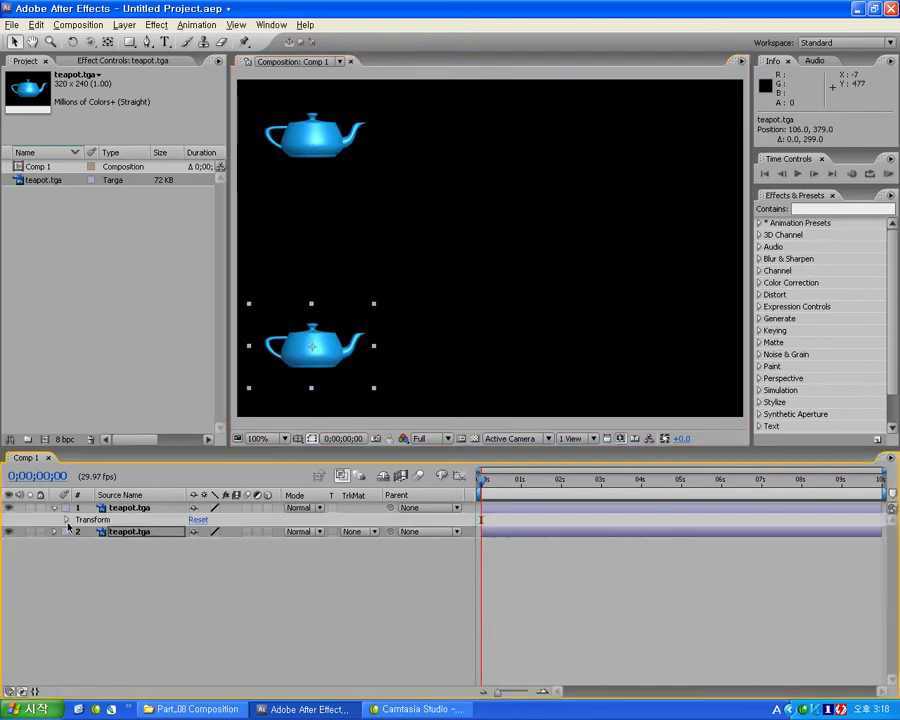
pyautogui.click(116, 510)
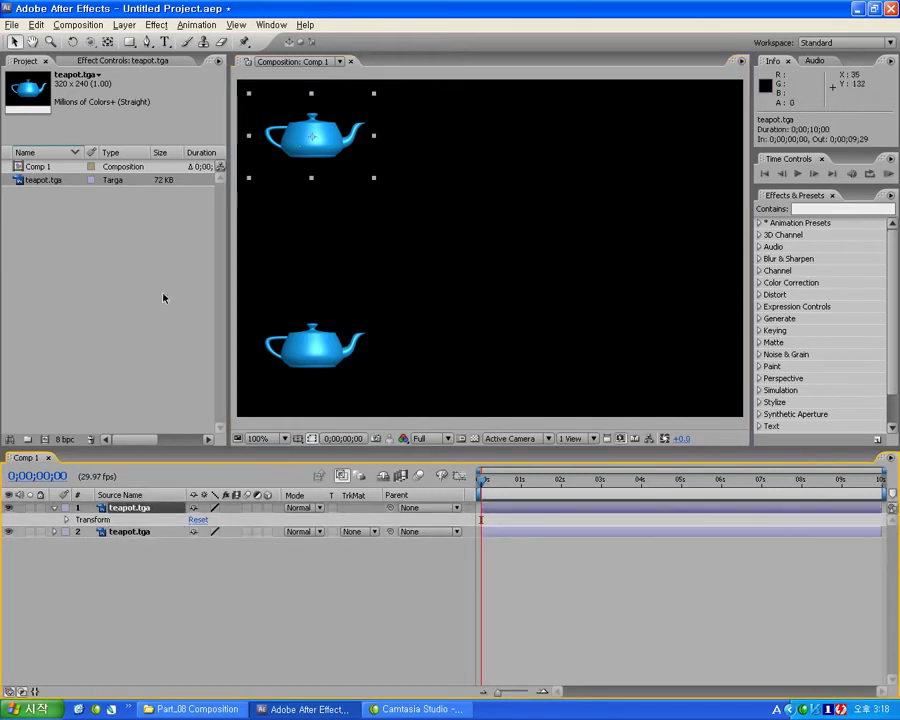
pyautogui.click(66, 520)
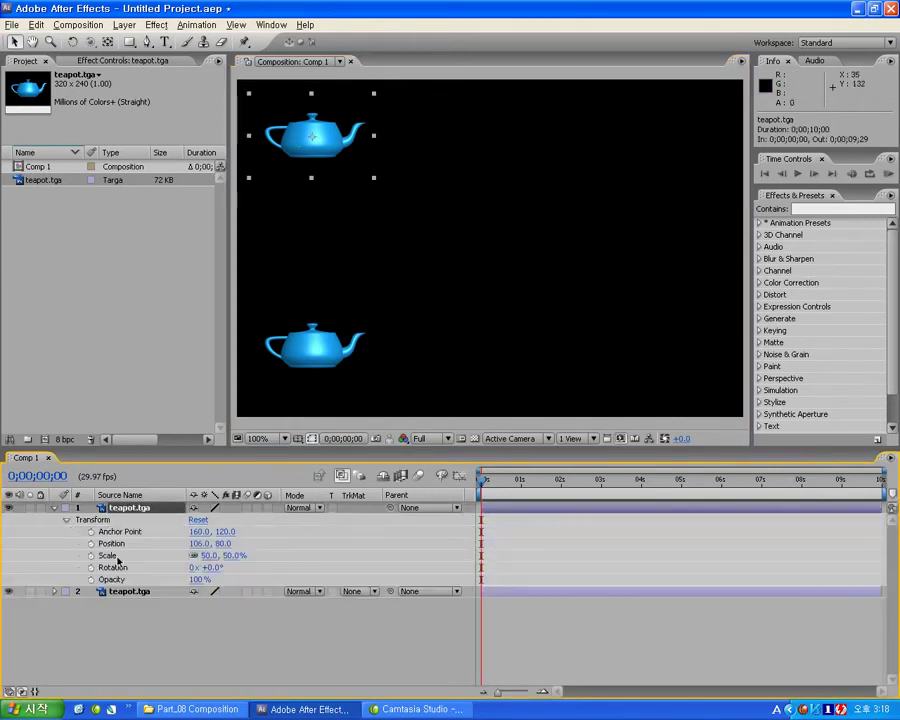
# - Keyframe the top teapot's Position at 1;00 and at about 5 seconds at 621, 80
pyautogui.click(522, 481)
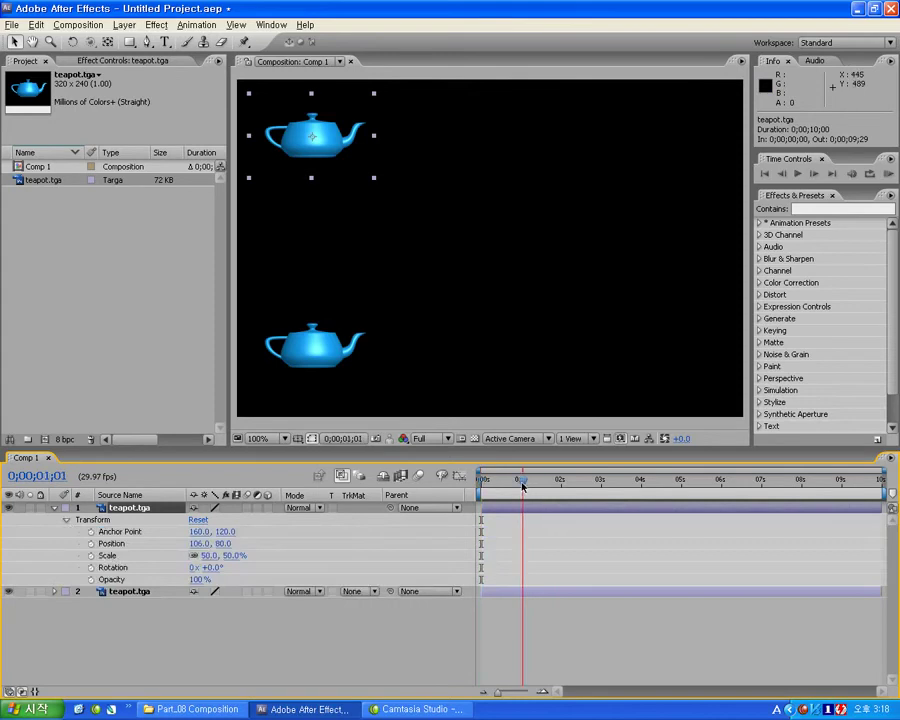
pyautogui.moveTo(522, 484); pyautogui.dragTo(521, 489)
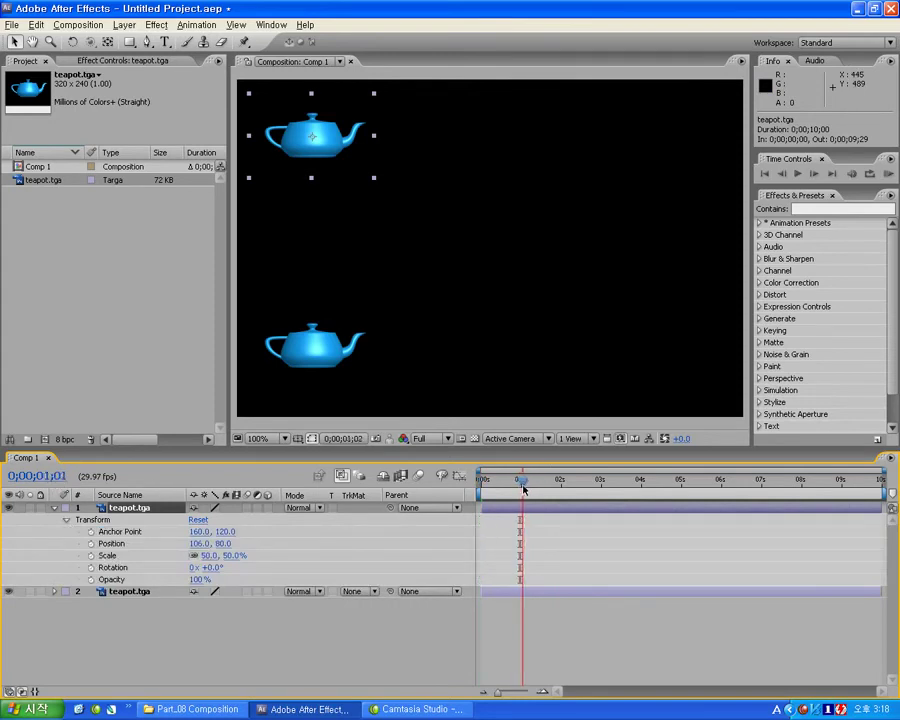
pyautogui.click(521, 489)
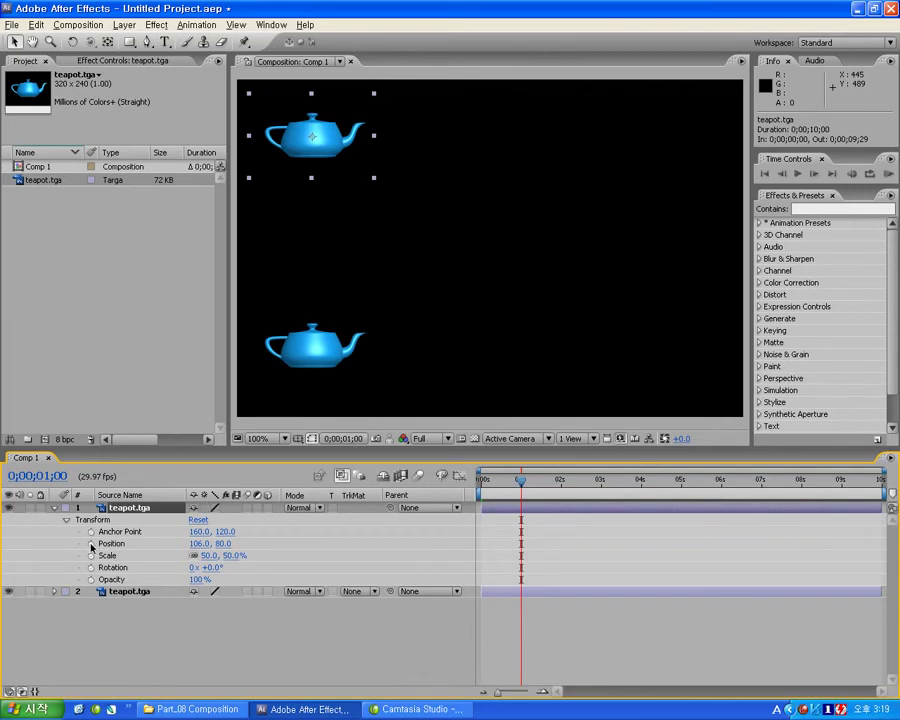
pyautogui.click(91, 543)
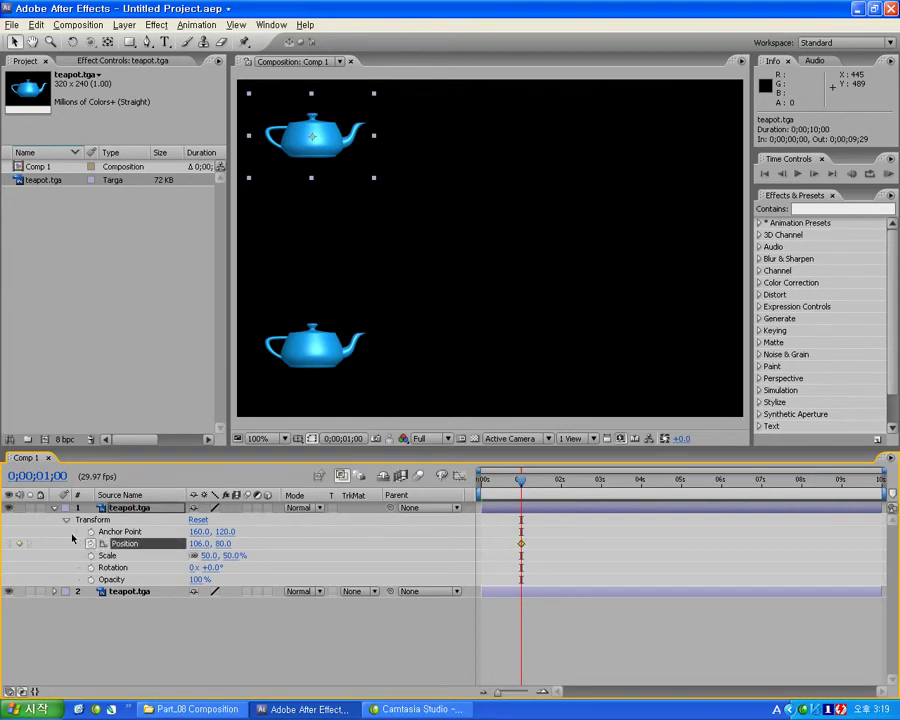
pyautogui.moveTo(723, 482); pyautogui.dragTo(681, 484)
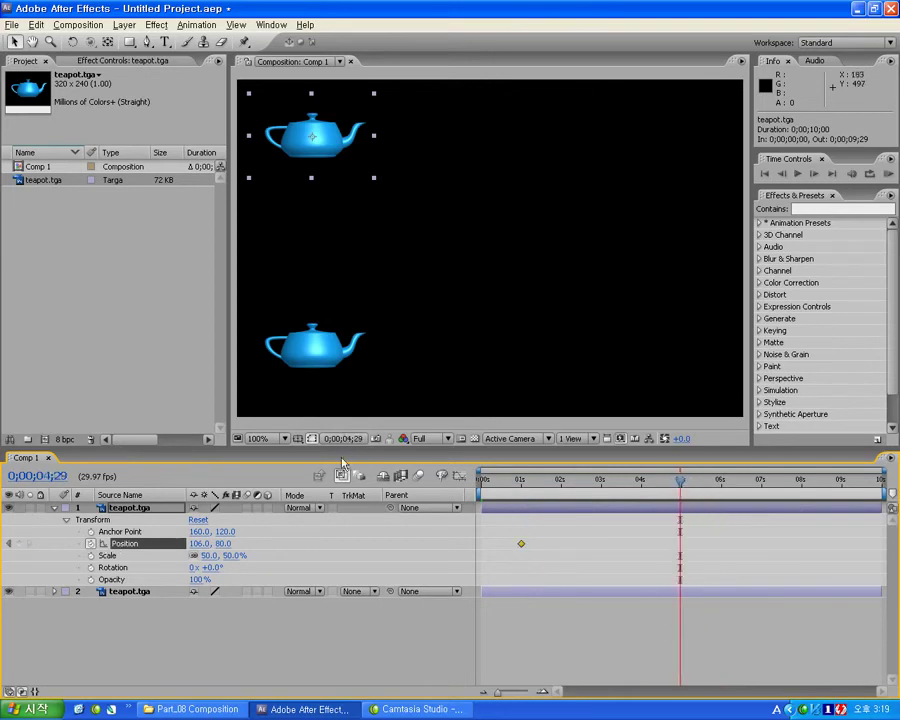
pyautogui.moveTo(367, 159); pyautogui.dragTo(704, 163)
pyautogui.click(679, 484)
pyautogui.moveTo(643, 487)
pyautogui.mouseDown()
pyautogui.moveTo(488, 489)
pyautogui.moveTo(762, 489)
pyautogui.mouseUp()
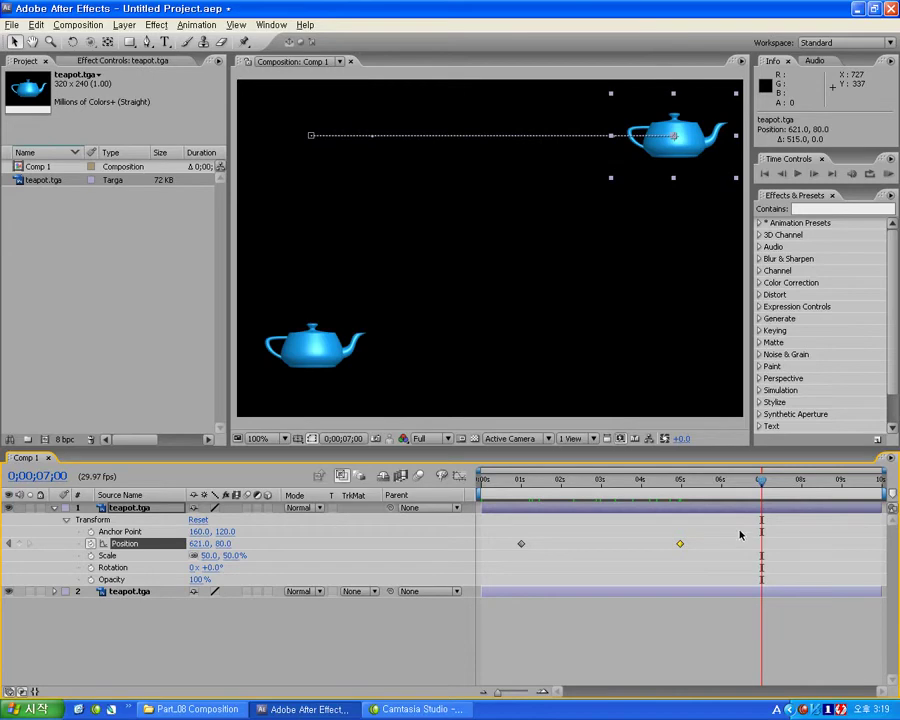
# - Hold the top teapot at 621, 80 until 7;00, then drop it to 621, 194 by 9 seconds
pyautogui.click(90, 543)
pyautogui.moveTo(670, 481); pyautogui.dragTo(585, 481)
pyautogui.moveTo(731, 495); pyautogui.dragTo(760, 493)
pyautogui.hotkey('ctrl', 'z')
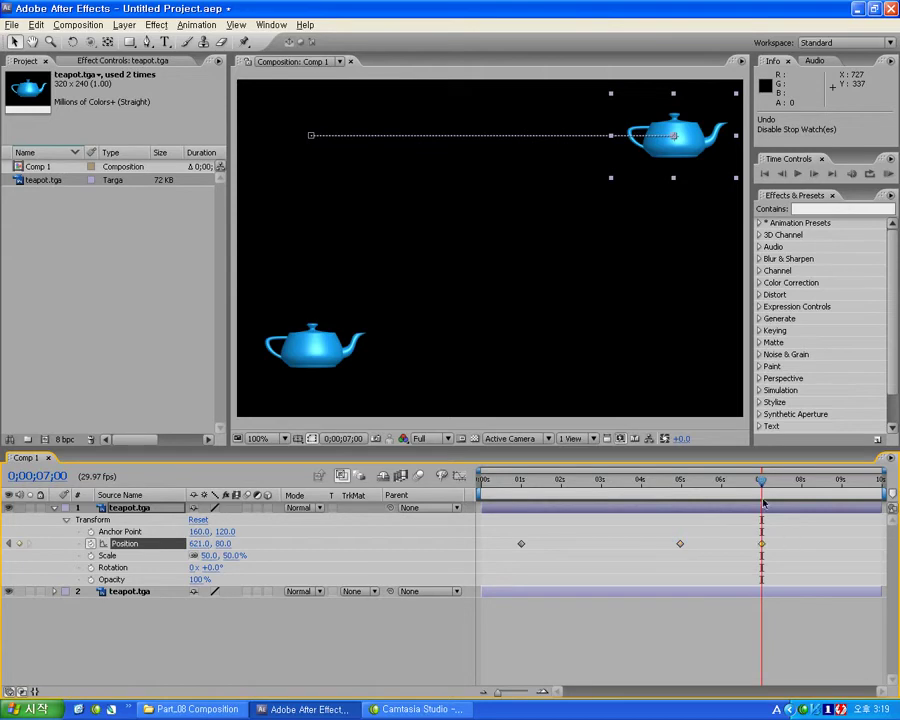
pyautogui.moveTo(761, 485); pyautogui.dragTo(843, 485)
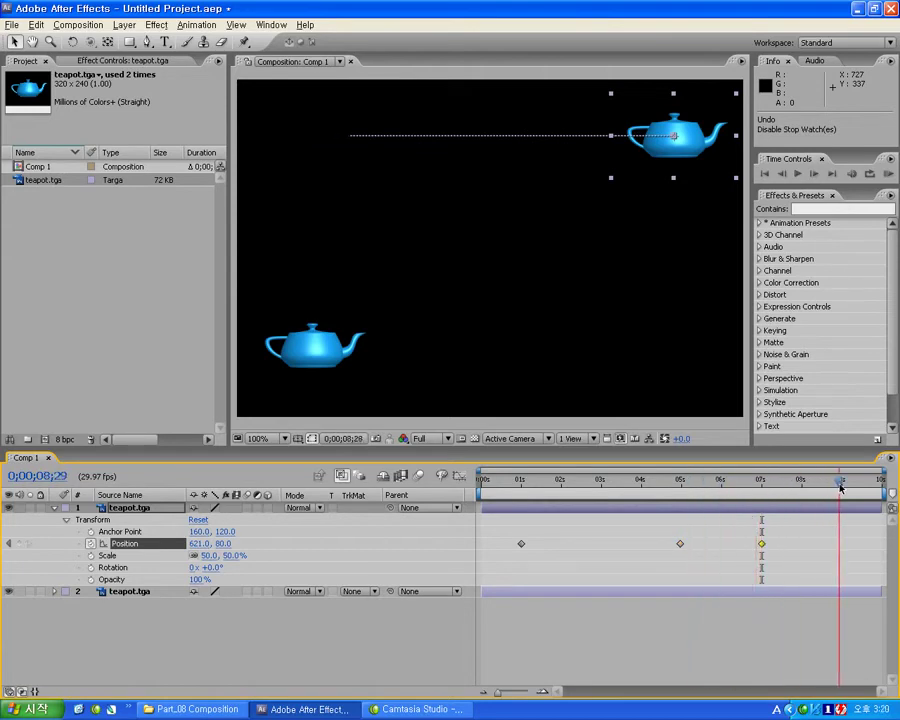
pyautogui.moveTo(697, 166); pyautogui.dragTo(697, 228)
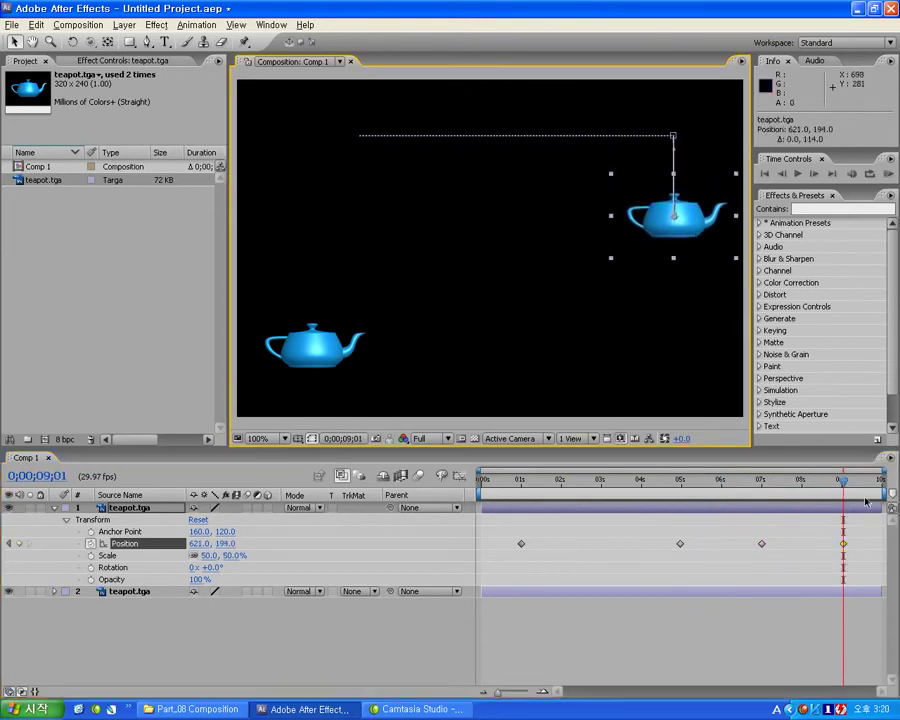
pyautogui.moveTo(753, 486)
pyautogui.mouseDown()
pyautogui.moveTo(515, 495)
pyautogui.moveTo(856, 495)
pyautogui.moveTo(674, 495)
pyautogui.mouseUp()
pyautogui.press('pagedown')
pyautogui.press('pagedown')
pyautogui.press('pagedown')
pyautogui.moveTo(665, 492); pyautogui.dragTo(478, 492)
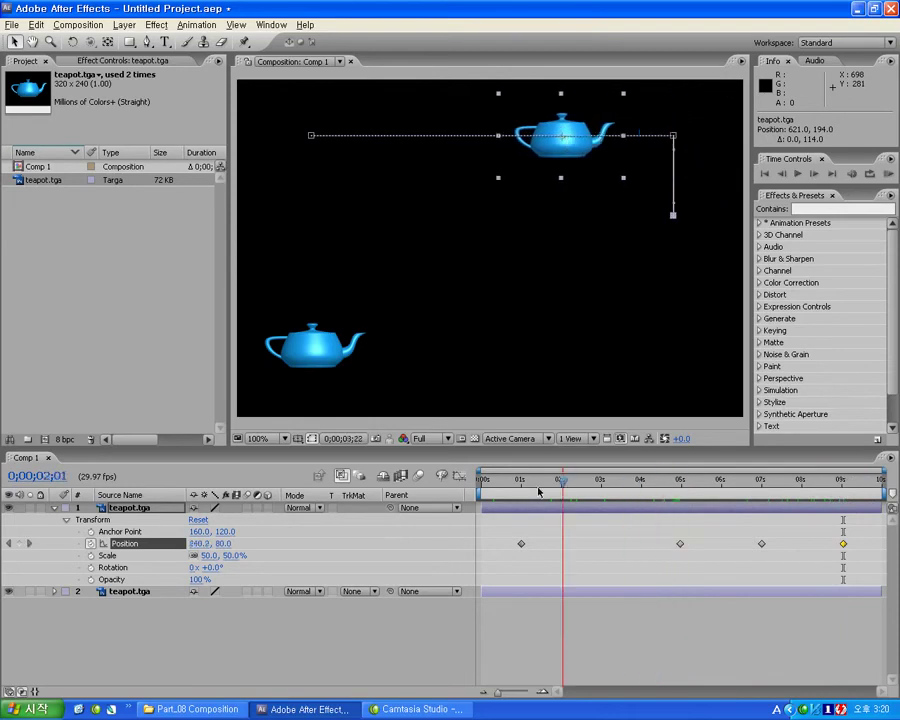
# - Add a starting Scale keyframe on the lower teapot layer at about 2 seconds
pyautogui.click(515, 591)
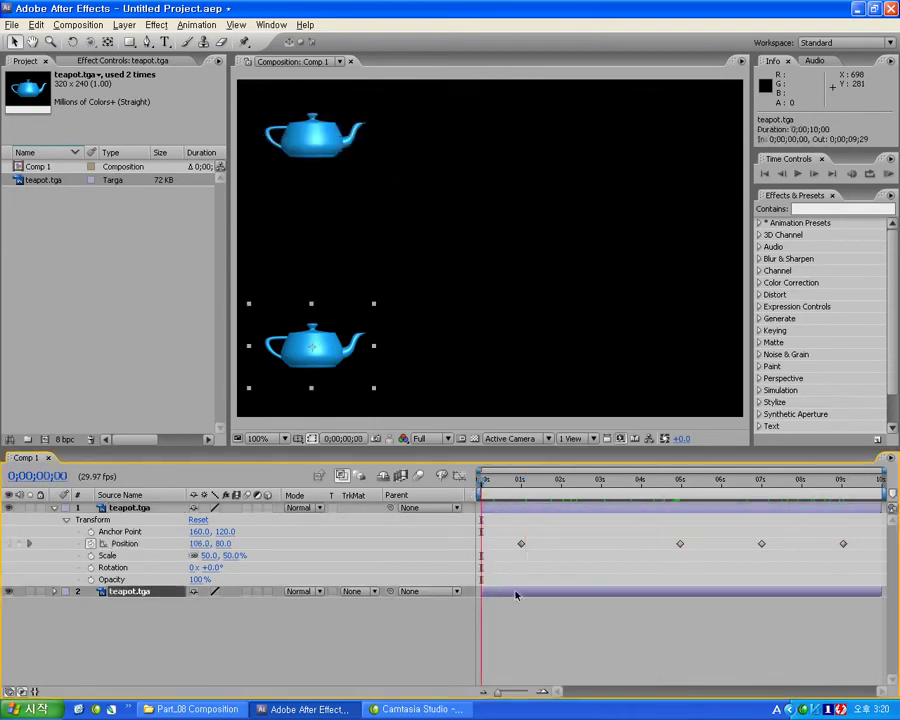
pyautogui.click(54, 594)
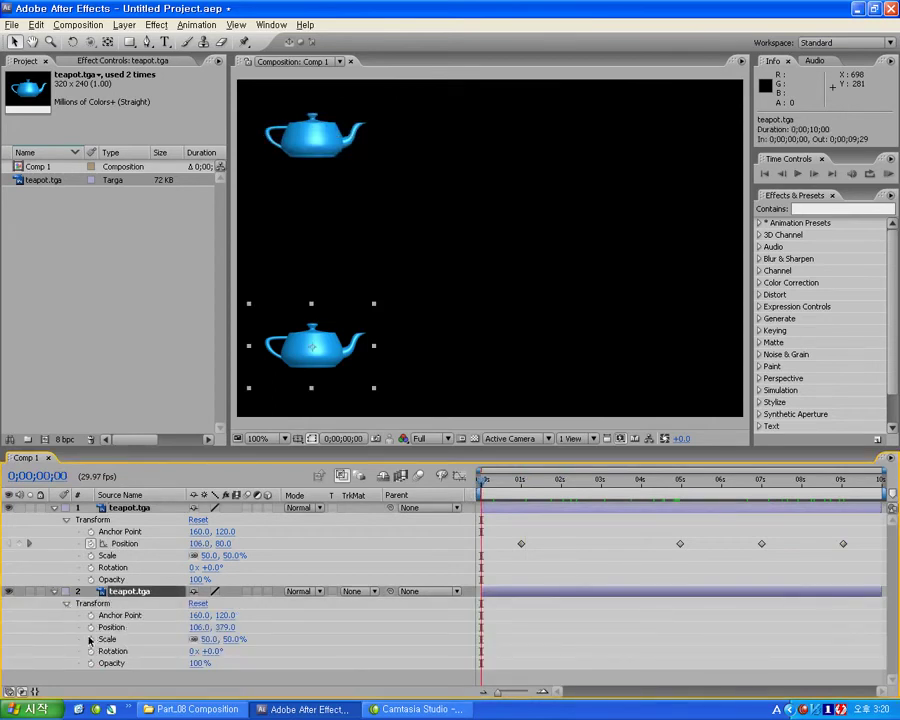
pyautogui.click(521, 487)
pyautogui.moveTo(521, 487); pyautogui.dragTo(551, 495)
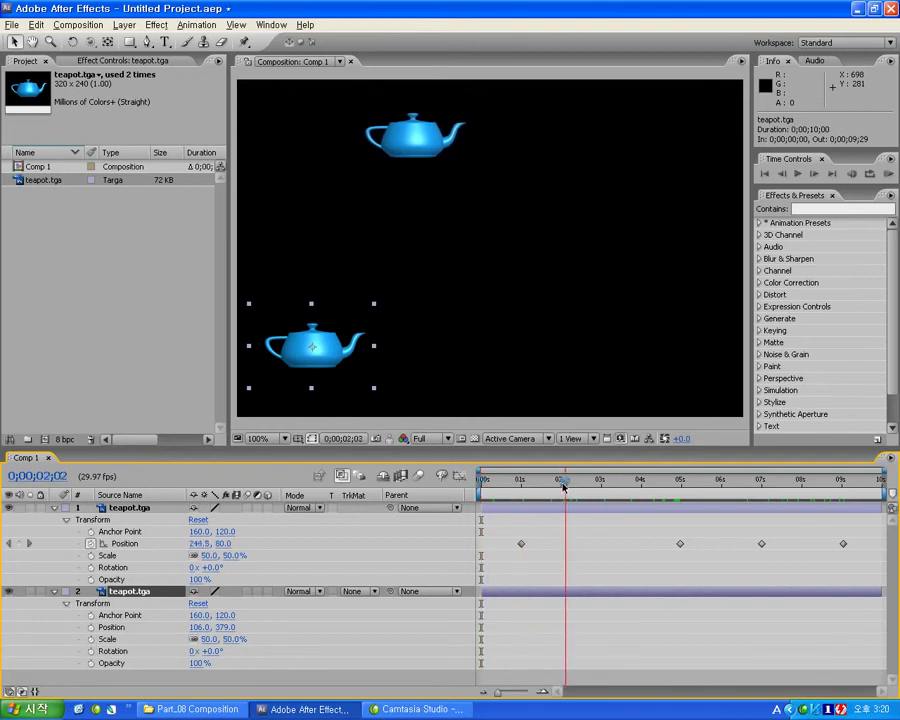
pyautogui.click(91, 640)
# - Set the lower teapot's Scale to 15% at 4 seconds and 50% at 6 seconds
pyautogui.click(641, 484)
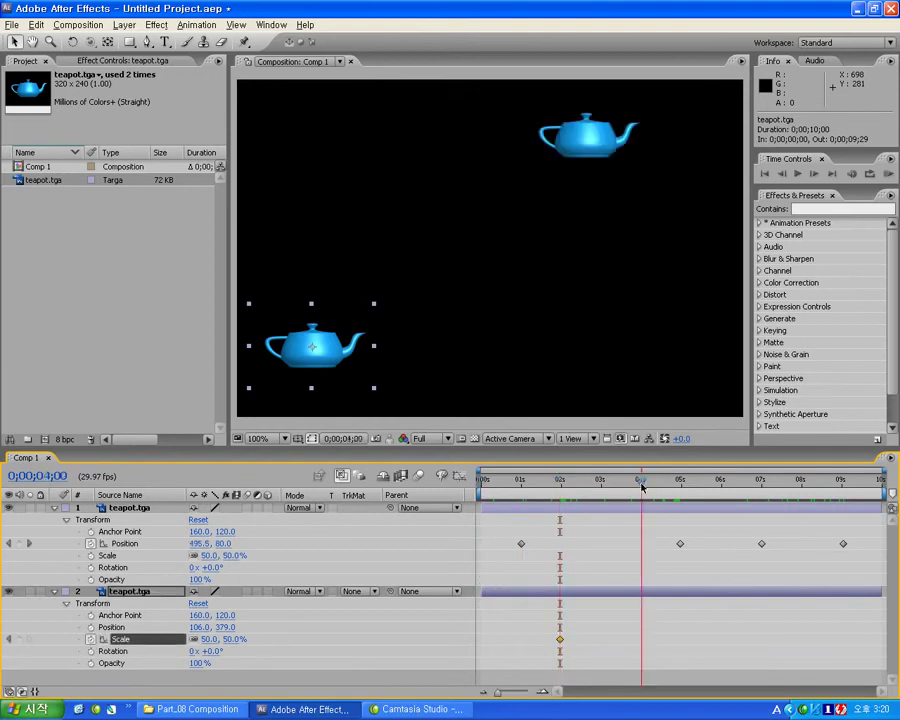
pyautogui.click(207, 639)
pyautogui.write('1')
pyautogui.press('Return')
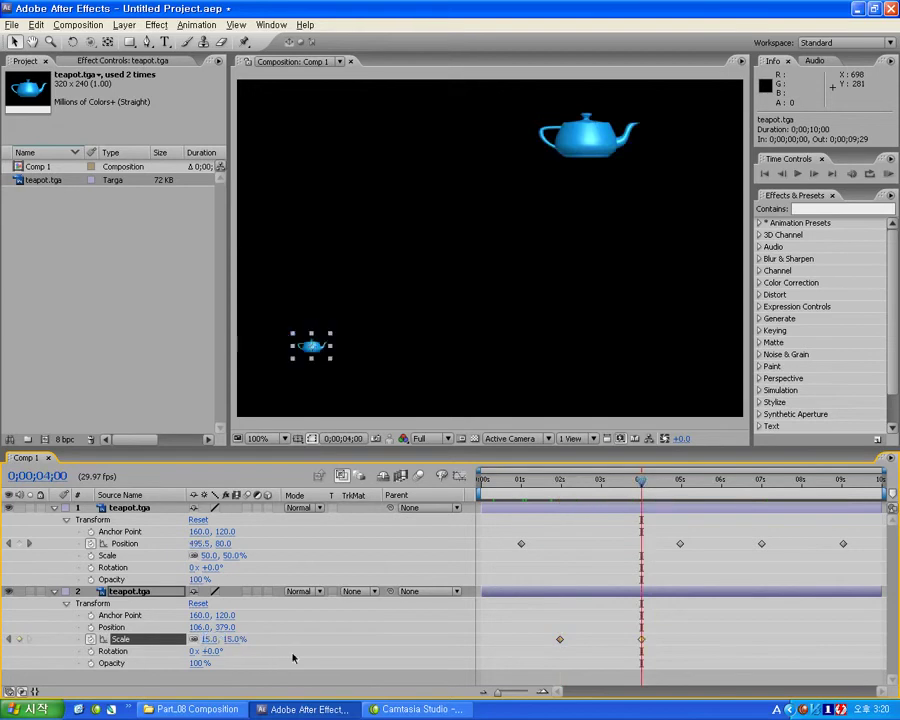
pyautogui.moveTo(657, 487); pyautogui.dragTo(722, 485)
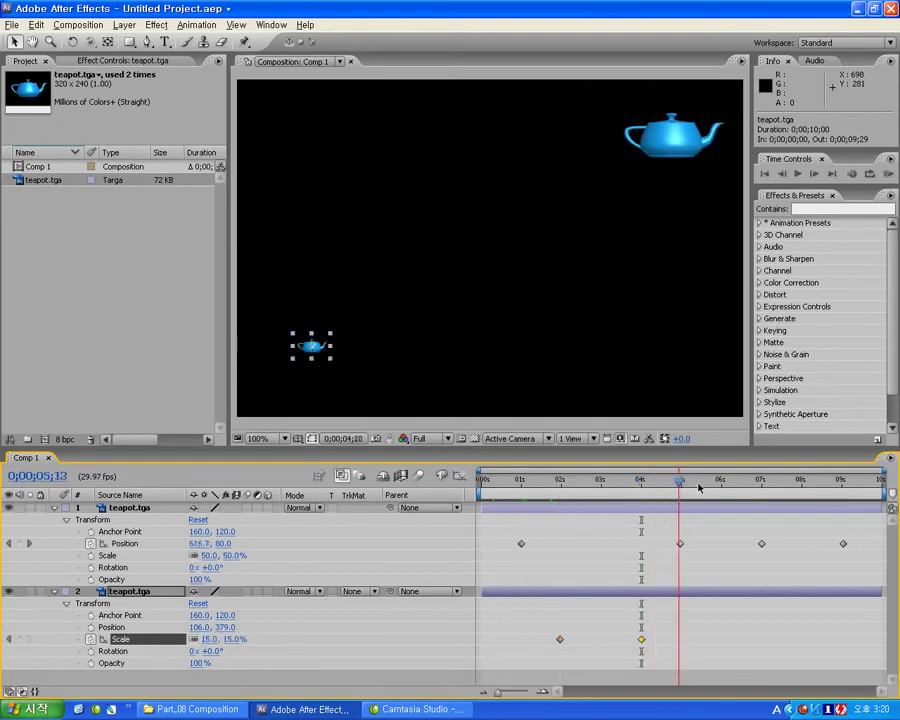
pyautogui.click(208, 639)
pyautogui.write('50')
pyautogui.press('Return')
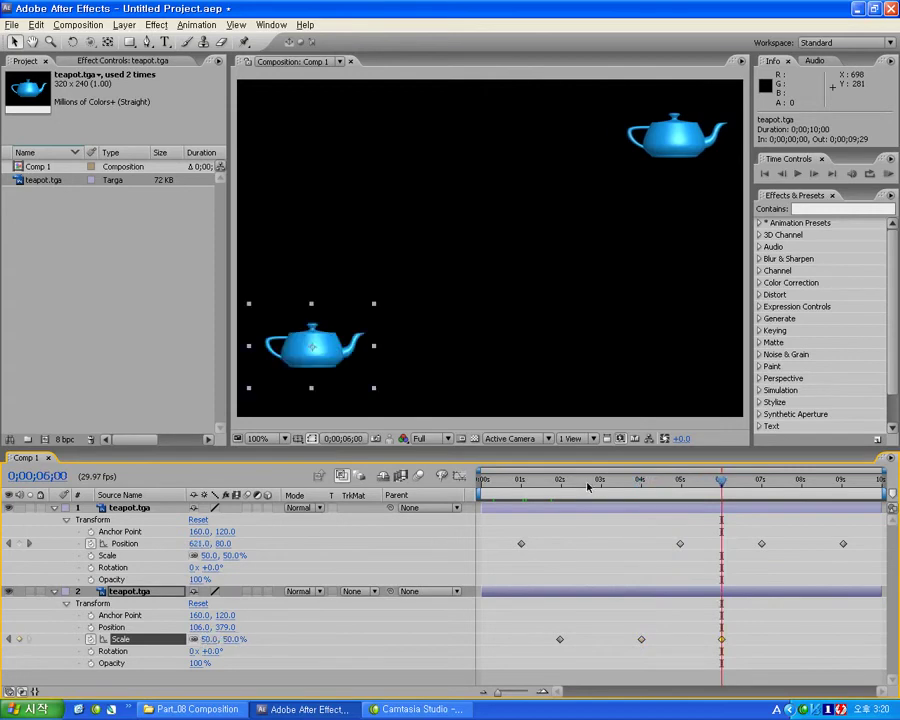
# - Play and scrub the timeline to preview the lower teapot shrinking and growing back
pyautogui.click(556, 483)
pyautogui.press('space')
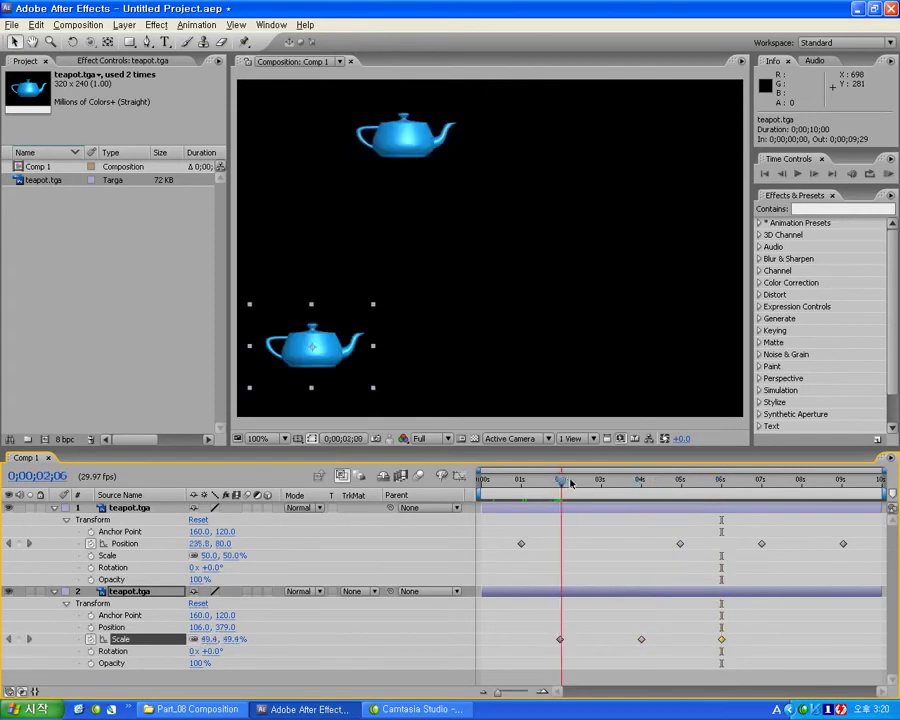
pyautogui.moveTo(536, 482); pyautogui.dragTo(722, 484)
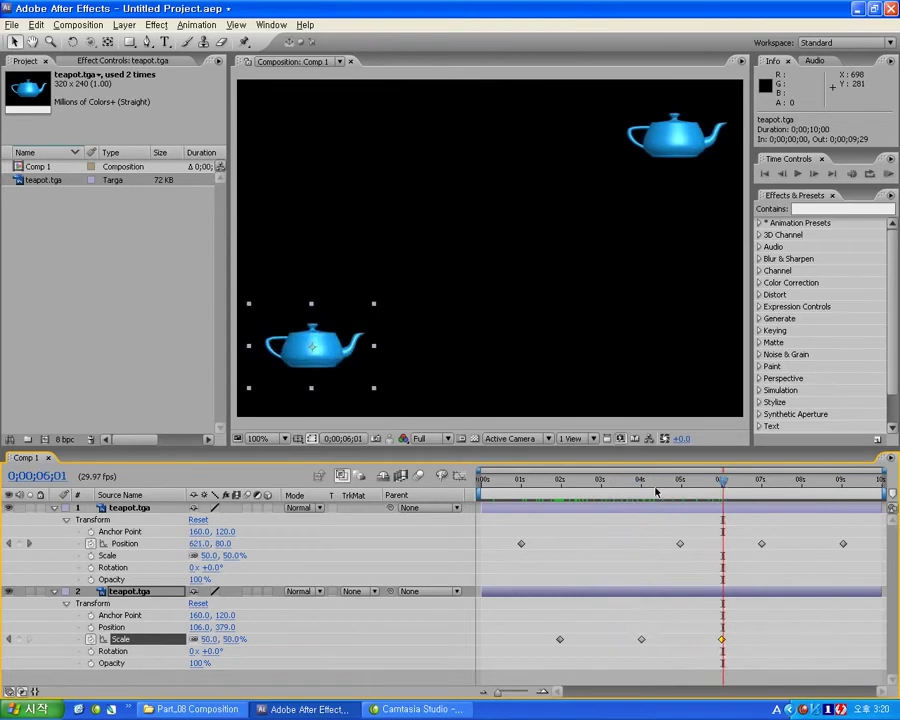
pyautogui.press('j')
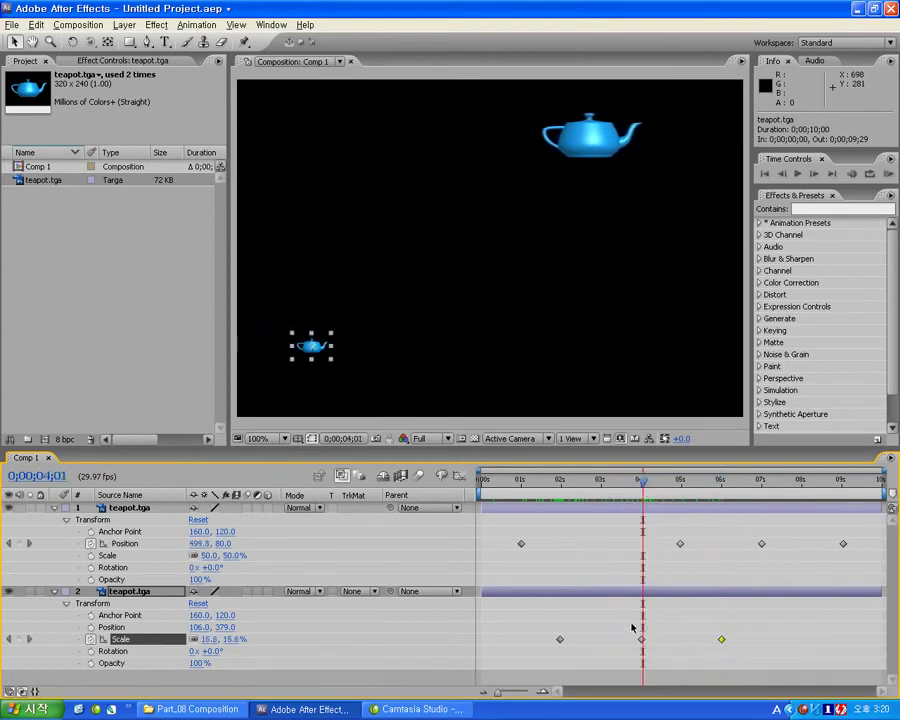
pyautogui.moveTo(632, 627); pyautogui.dragTo(650, 660)
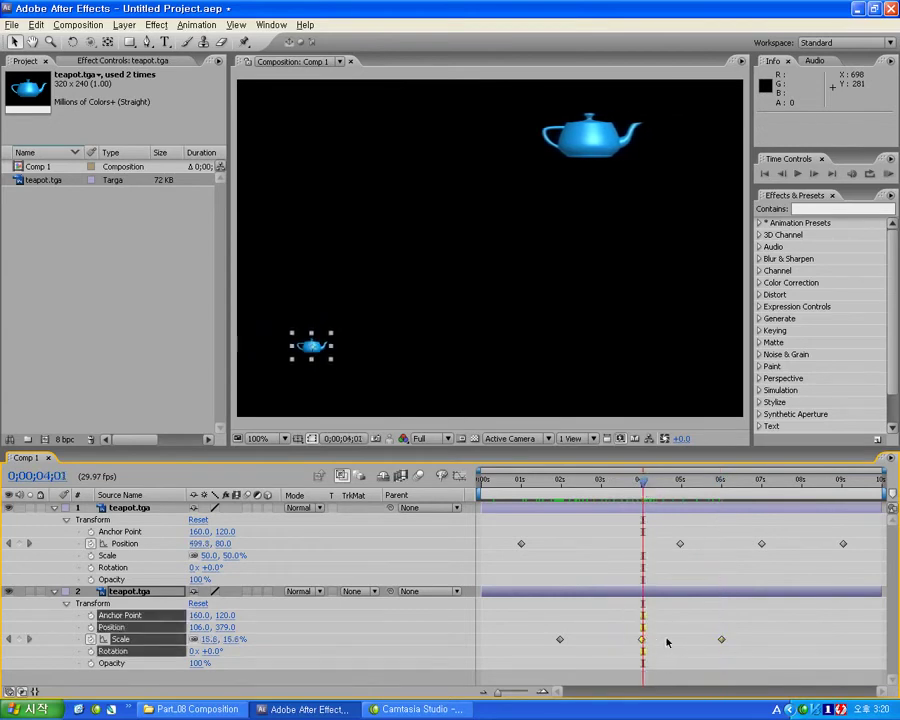
pyautogui.moveTo(666, 485); pyautogui.dragTo(696, 484)
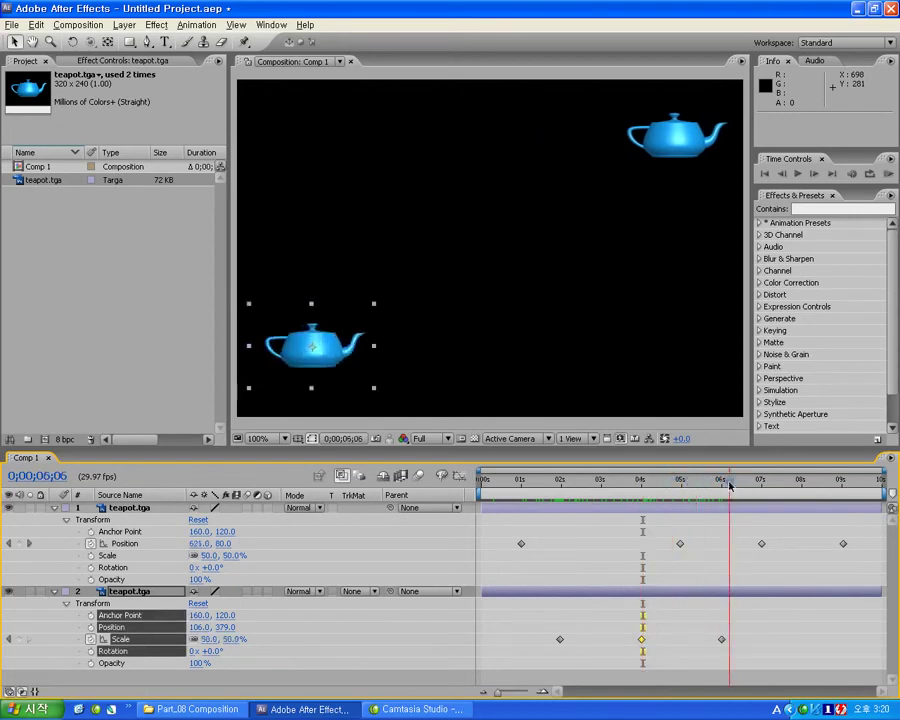
pyautogui.moveTo(696, 484); pyautogui.dragTo(639, 486)
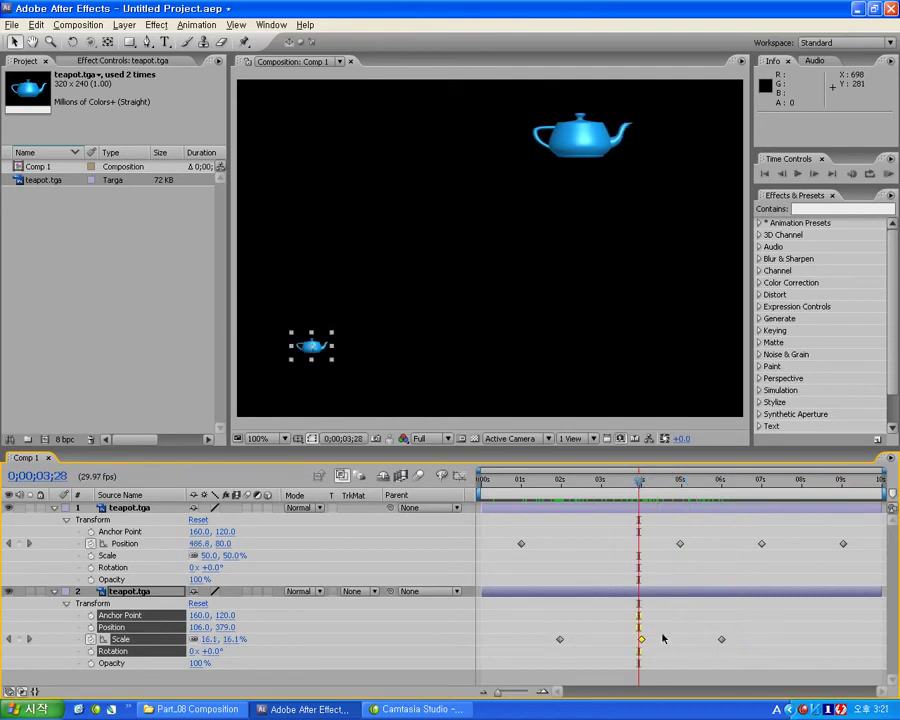
pyautogui.moveTo(746, 485)
pyautogui.mouseDown()
pyautogui.moveTo(778, 488)
pyautogui.moveTo(750, 488)
pyautogui.mouseUp()
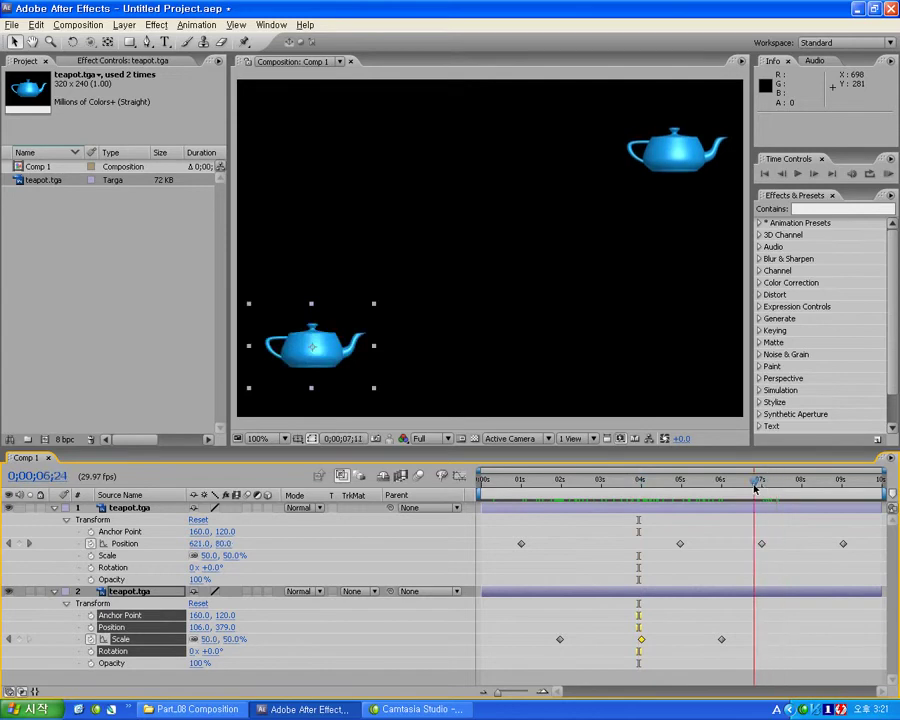
# - Keyframe the lower teapot's Opacity from 100% down to 0% at 8 seconds, then preview
pyautogui.click(91, 664)
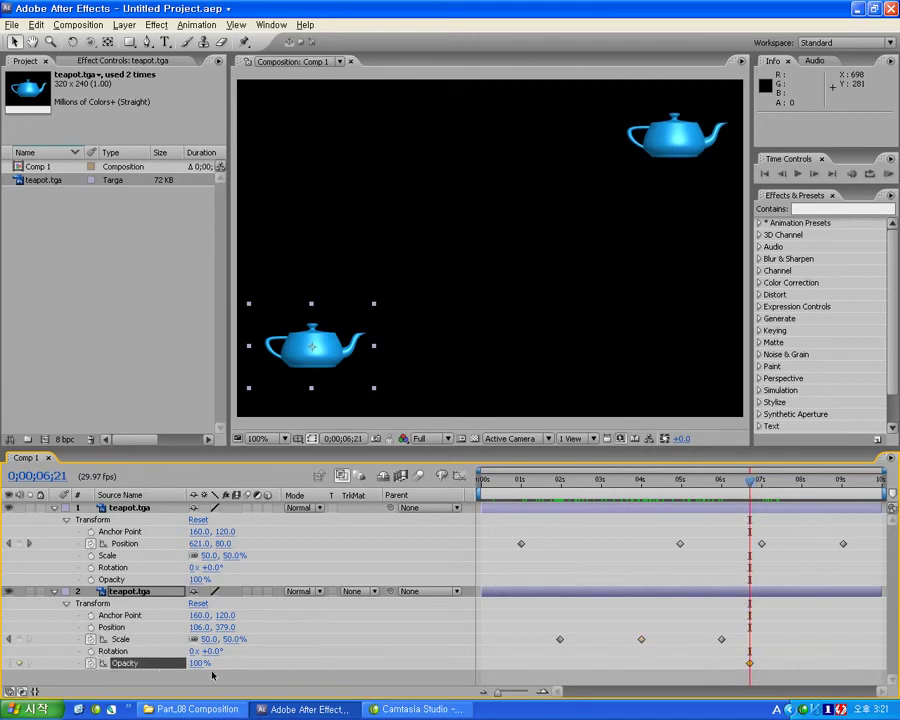
pyautogui.click(801, 483)
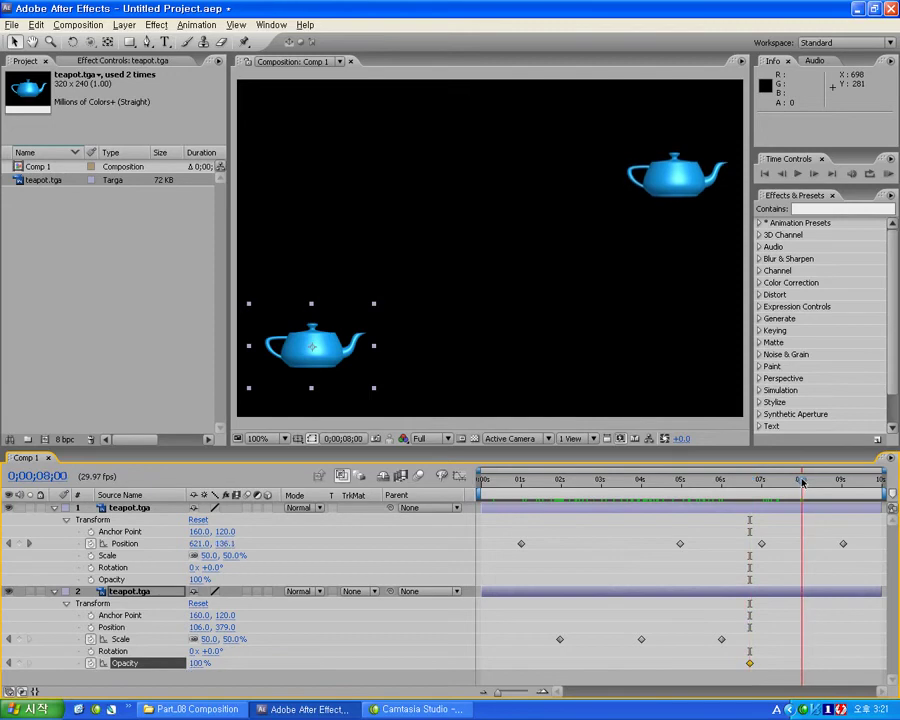
pyautogui.moveTo(199, 663); pyautogui.dragTo(140, 663)
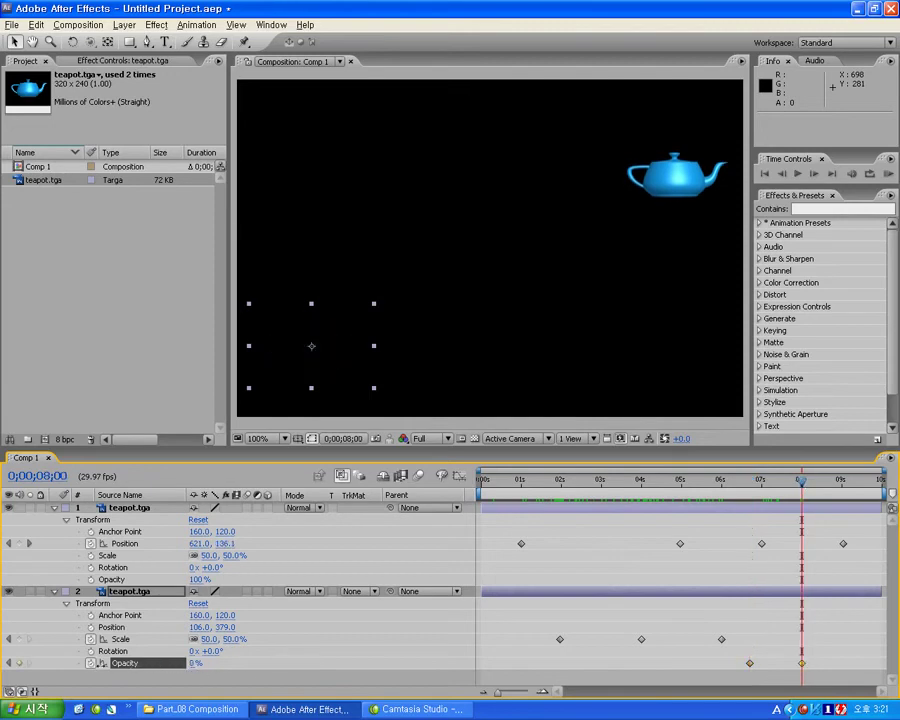
pyautogui.moveTo(747, 484)
pyautogui.mouseDown()
pyautogui.moveTo(842, 485)
pyautogui.moveTo(486, 486)
pyautogui.moveTo(882, 487)
pyautogui.mouseUp()
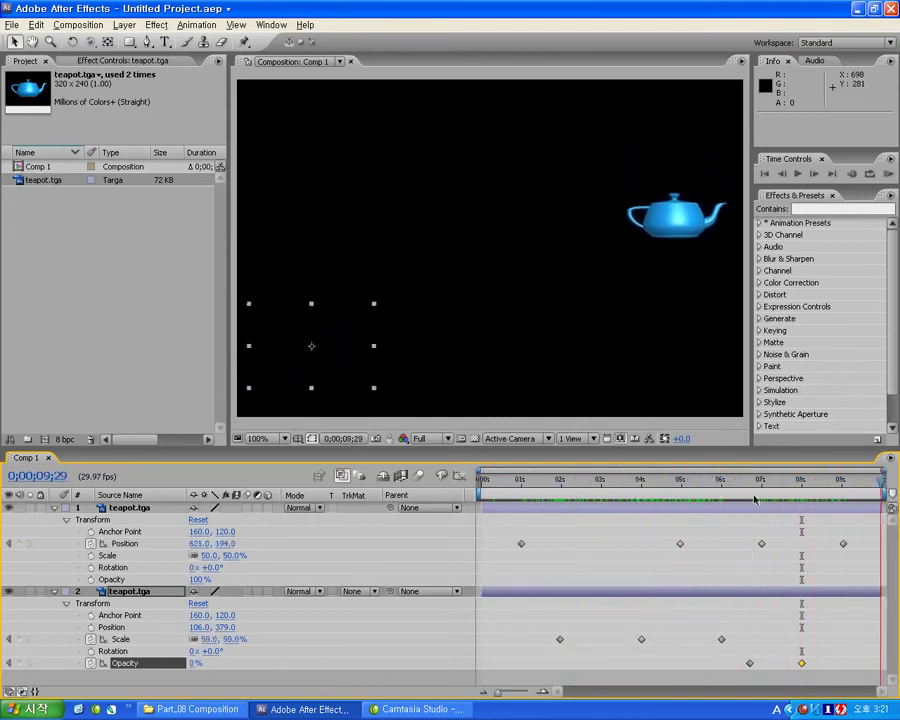
# - Collapse both teapot layers and bring up the context menu for the top teapot layer
pyautogui.click(55, 508)
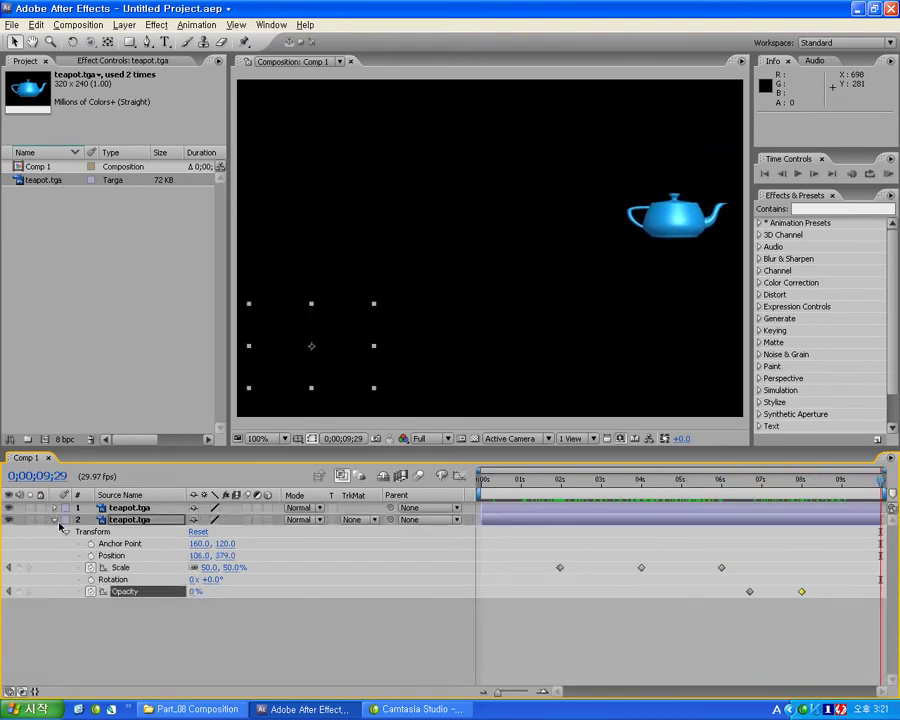
pyautogui.click(55, 520)
pyautogui.click(653, 485)
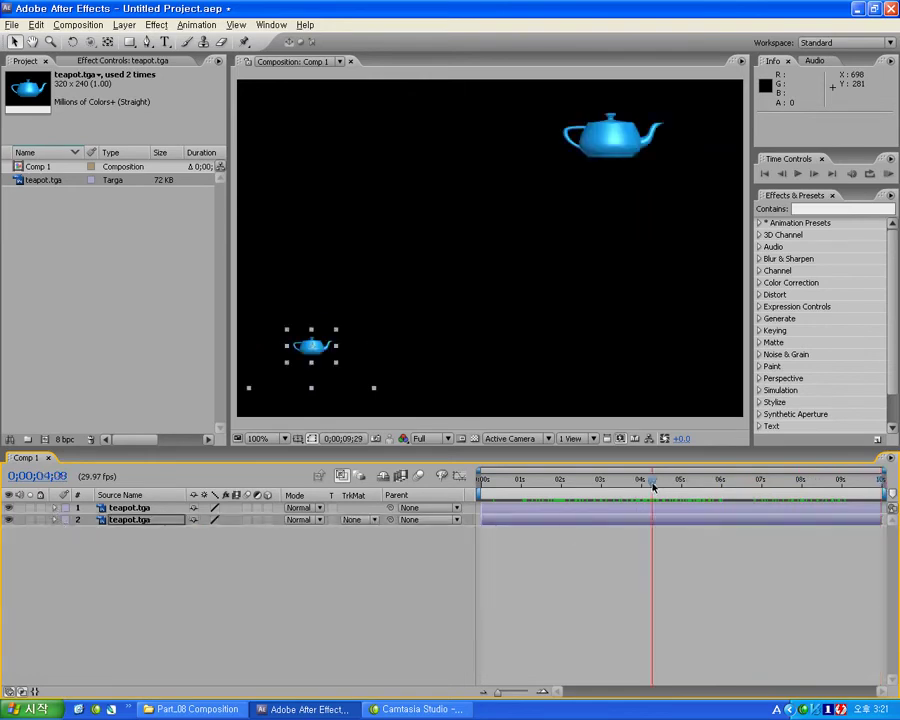
pyautogui.click(540, 507)
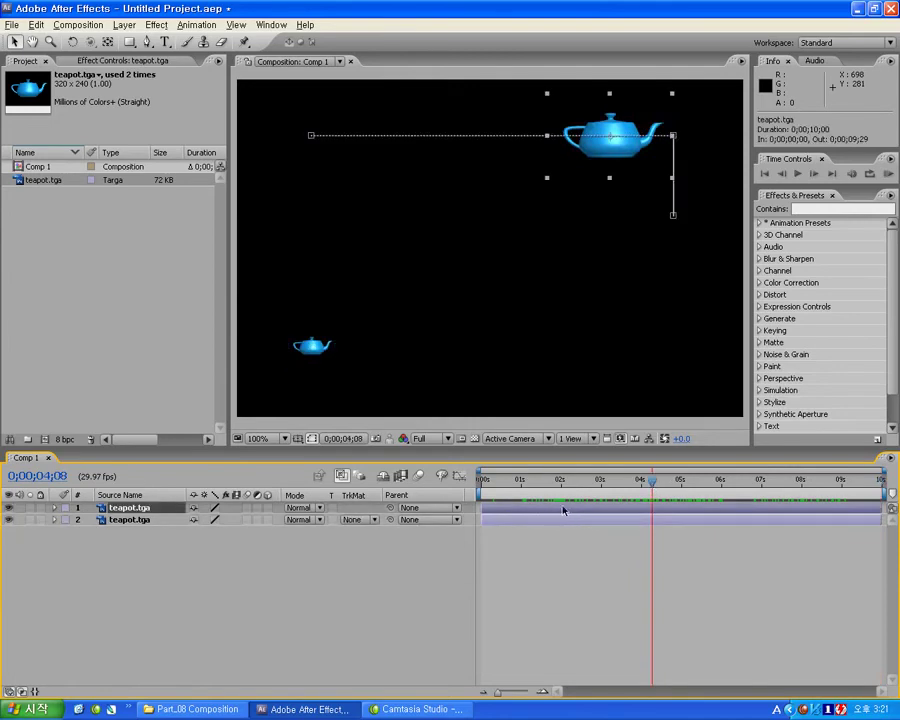
pyautogui.rightClick(558, 510)
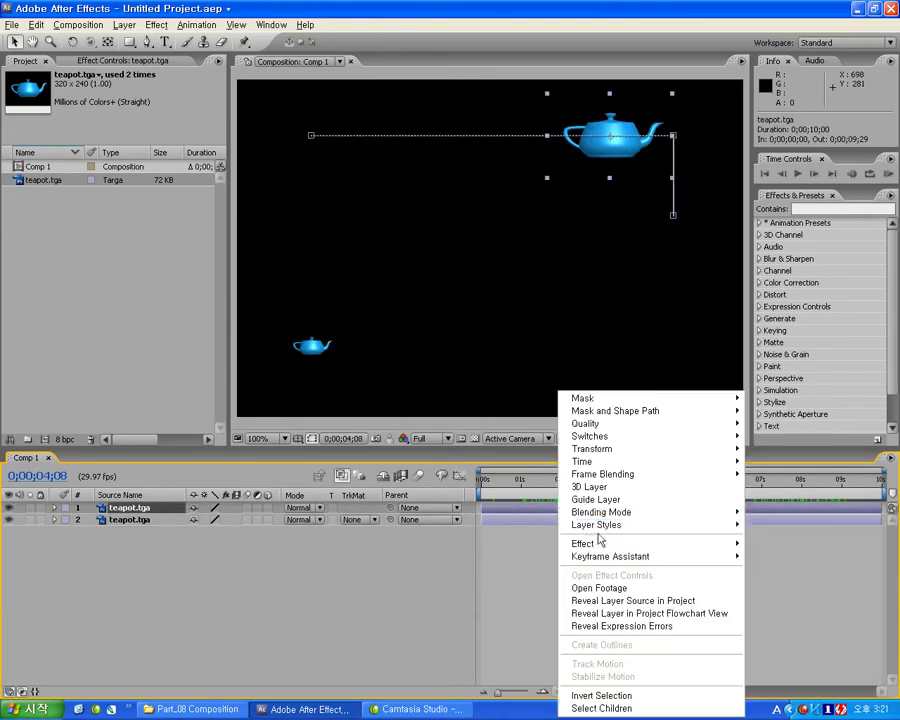
# - Apply Color Correction > Curves to the top teapot and reveal its Curves property
pyautogui.moveTo(600, 543)
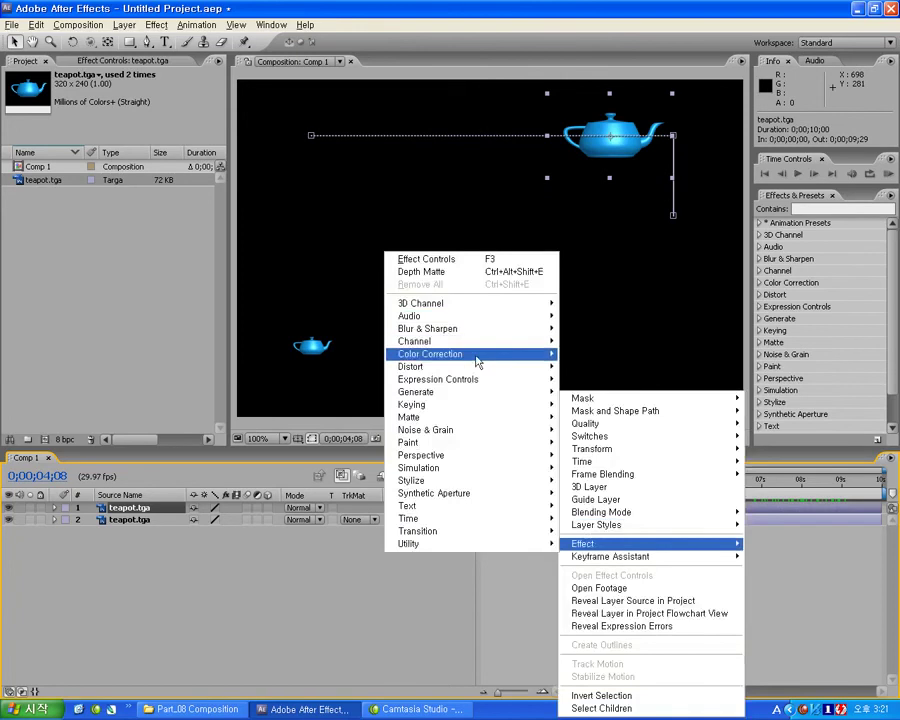
pyautogui.moveTo(480, 354)
pyautogui.click(630, 507)
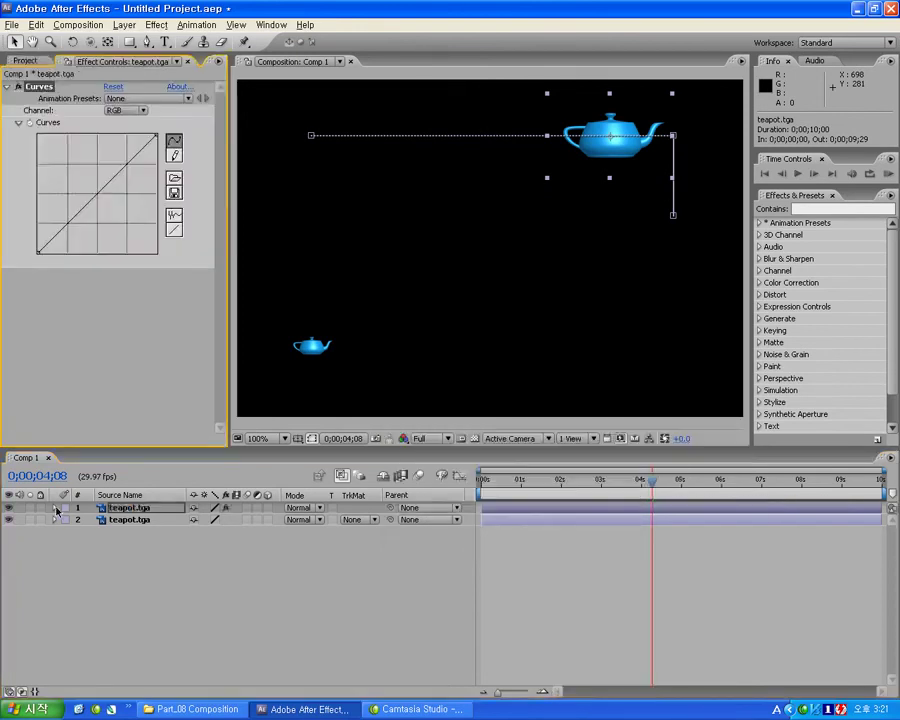
pyautogui.click(55, 508)
pyautogui.click(66, 520)
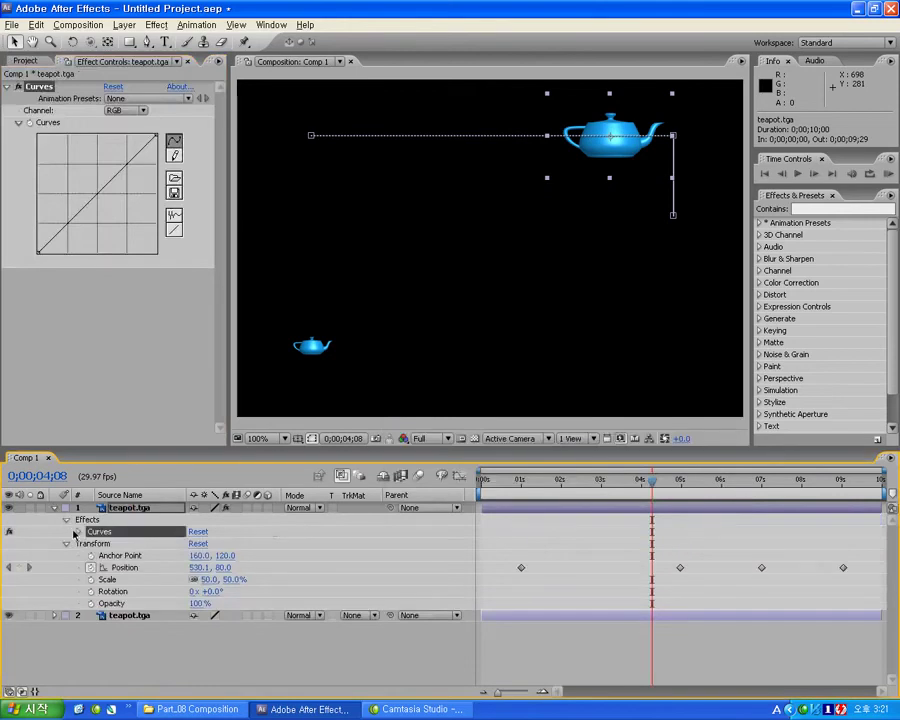
pyautogui.click(79, 532)
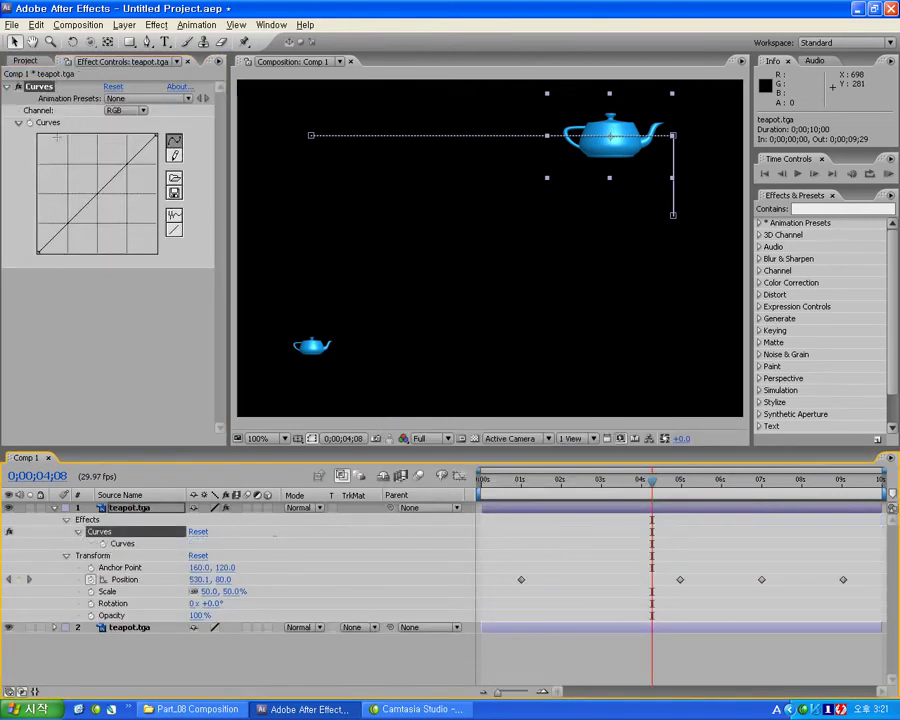
# - Keyframe Curves bent up to brighten near 3 seconds, then bent down to darken later
pyautogui.moveTo(651, 481); pyautogui.dragTo(606, 481)
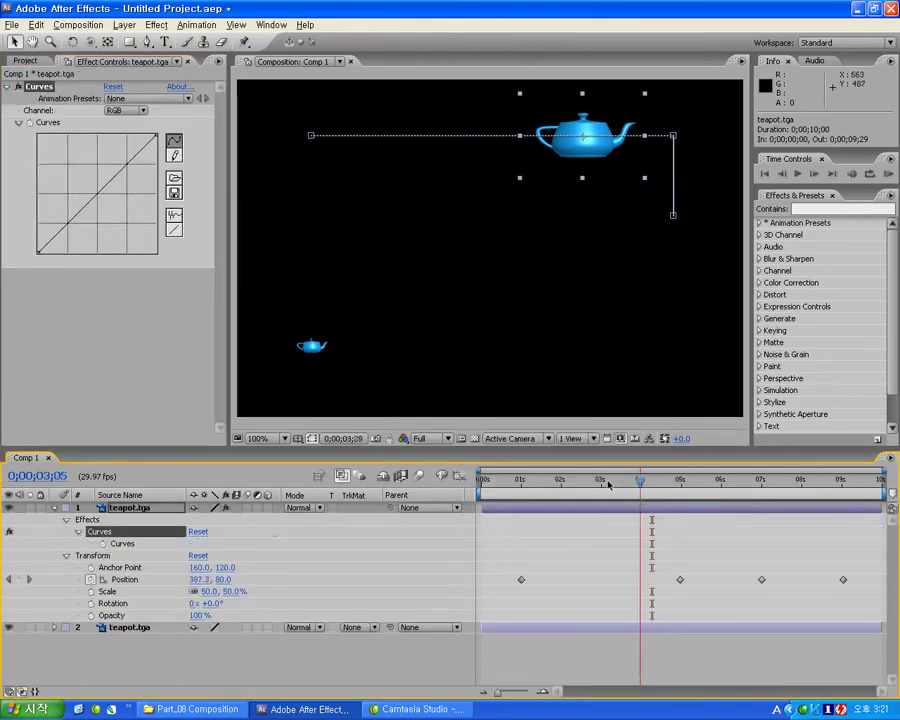
pyautogui.click(30, 122)
pyautogui.moveTo(103, 197); pyautogui.dragTo(75, 172)
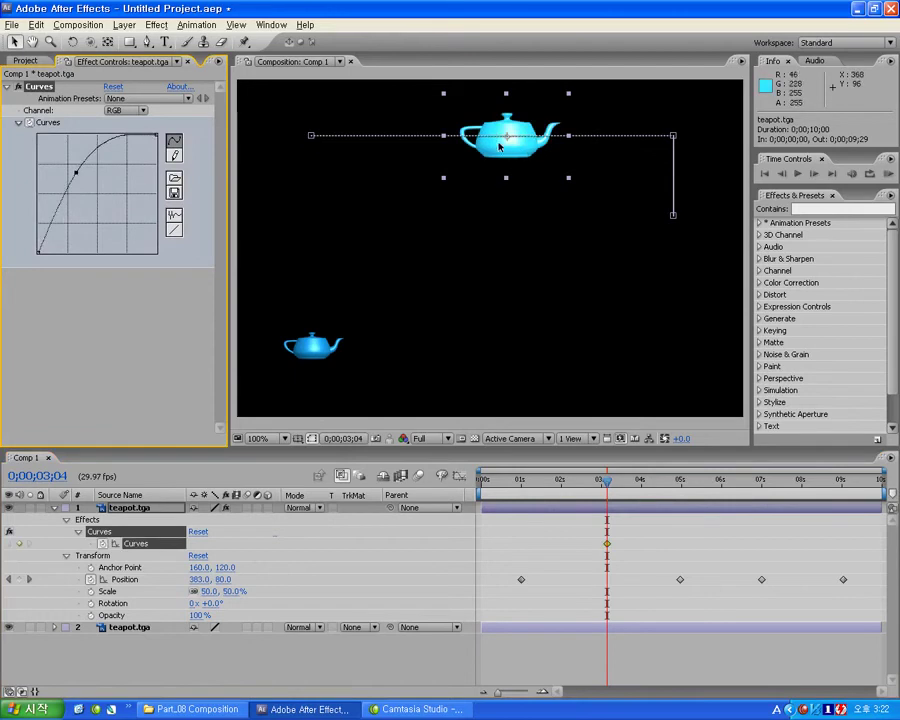
pyautogui.click(486, 487)
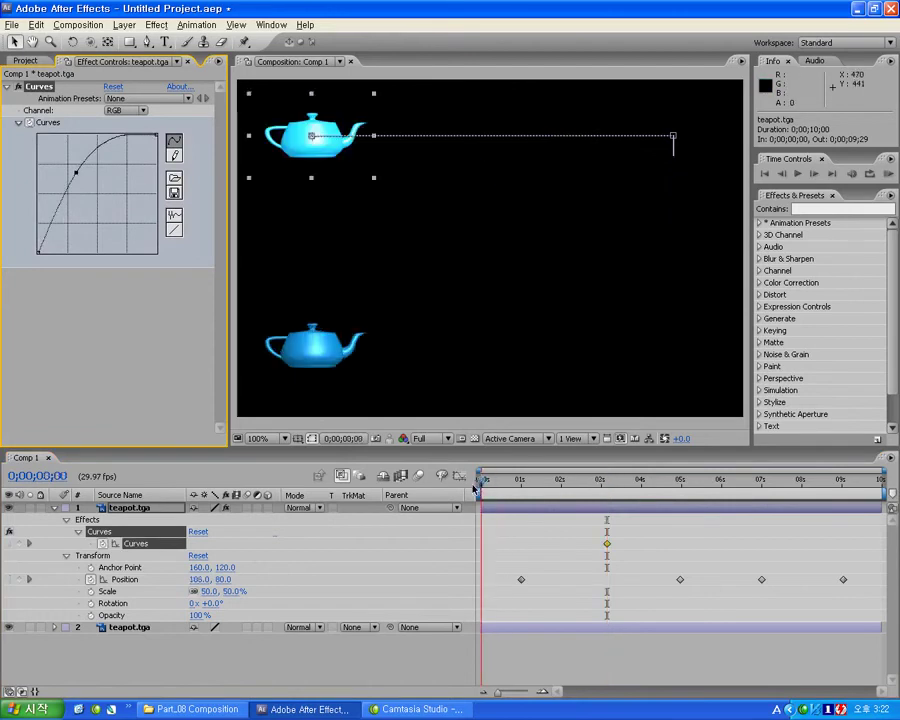
pyautogui.moveTo(486, 487); pyautogui.dragTo(722, 488)
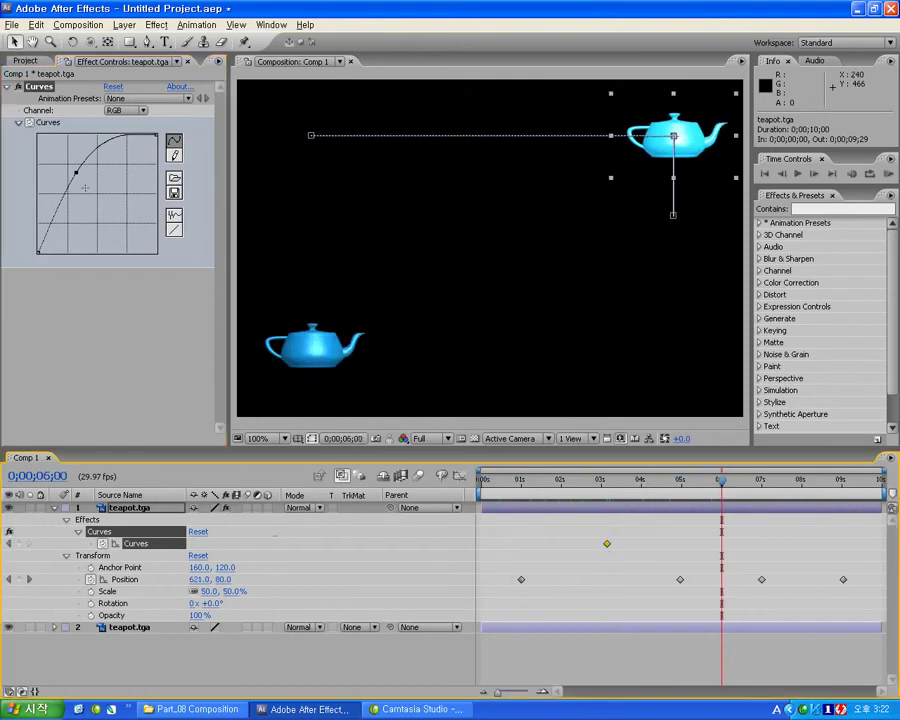
pyautogui.moveTo(76, 173); pyautogui.dragTo(122, 213)
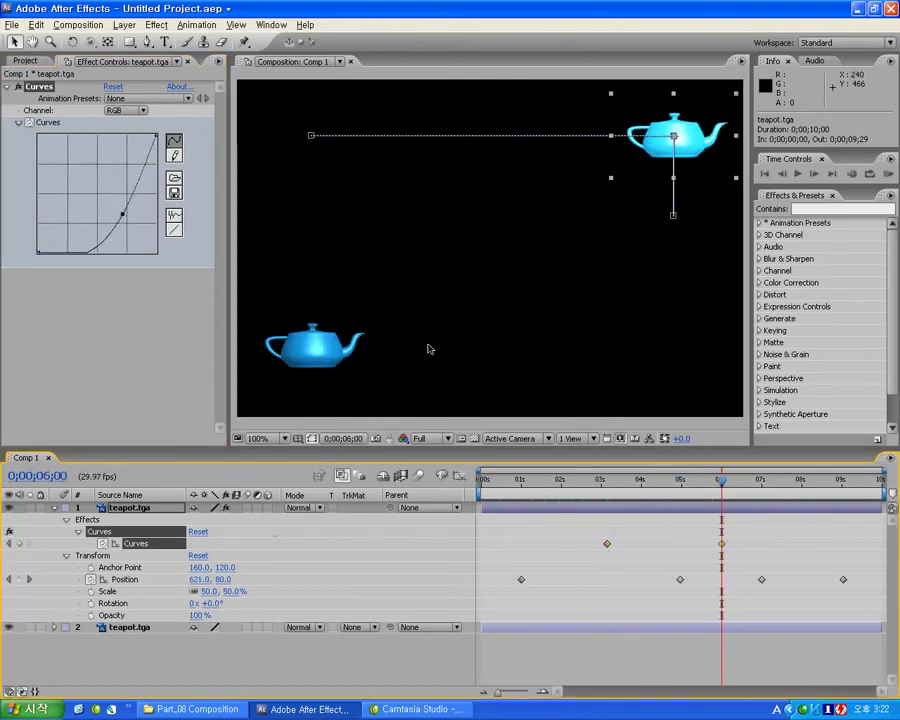
pyautogui.moveTo(605, 485)
pyautogui.mouseDown()
pyautogui.moveTo(479, 488)
pyautogui.moveTo(756, 487)
pyautogui.mouseUp()
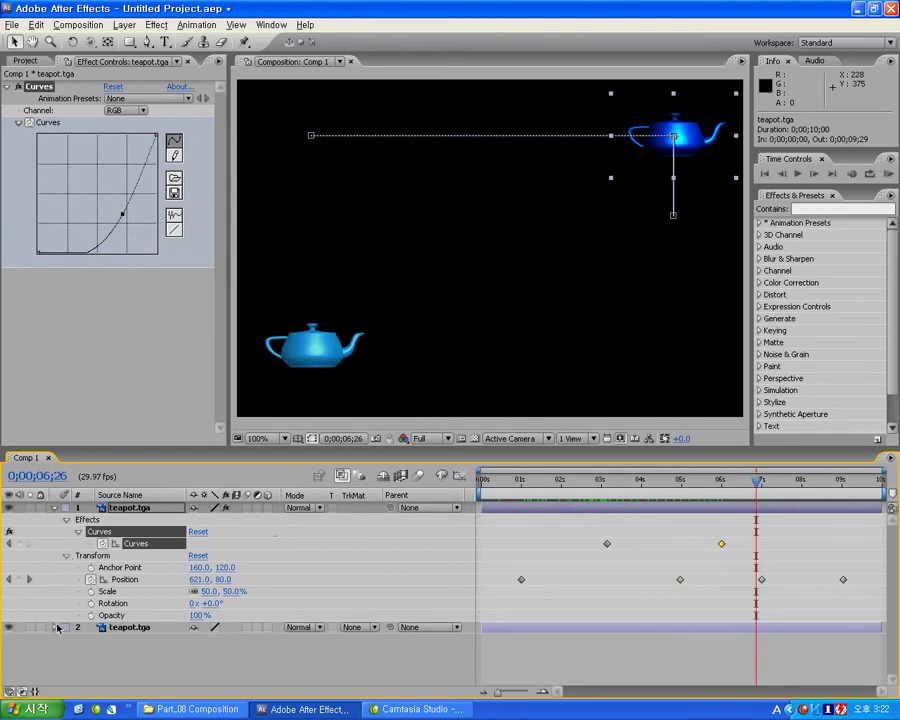
# - Collapse the top teapot's Curves effect and properties, and expand the lower teapot layer
pyautogui.click(108, 592)
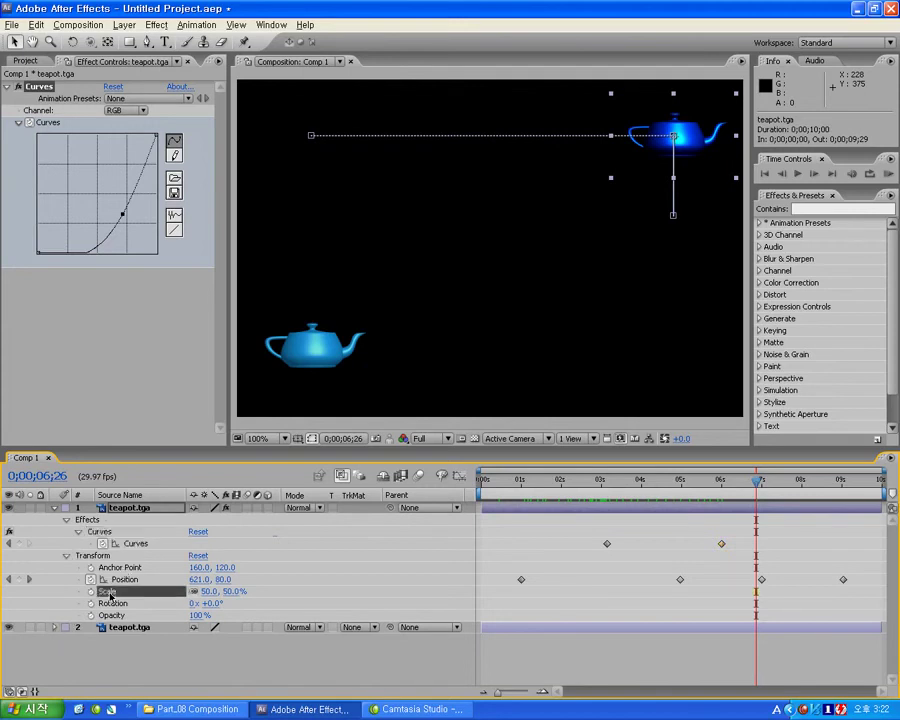
pyautogui.click(120, 604)
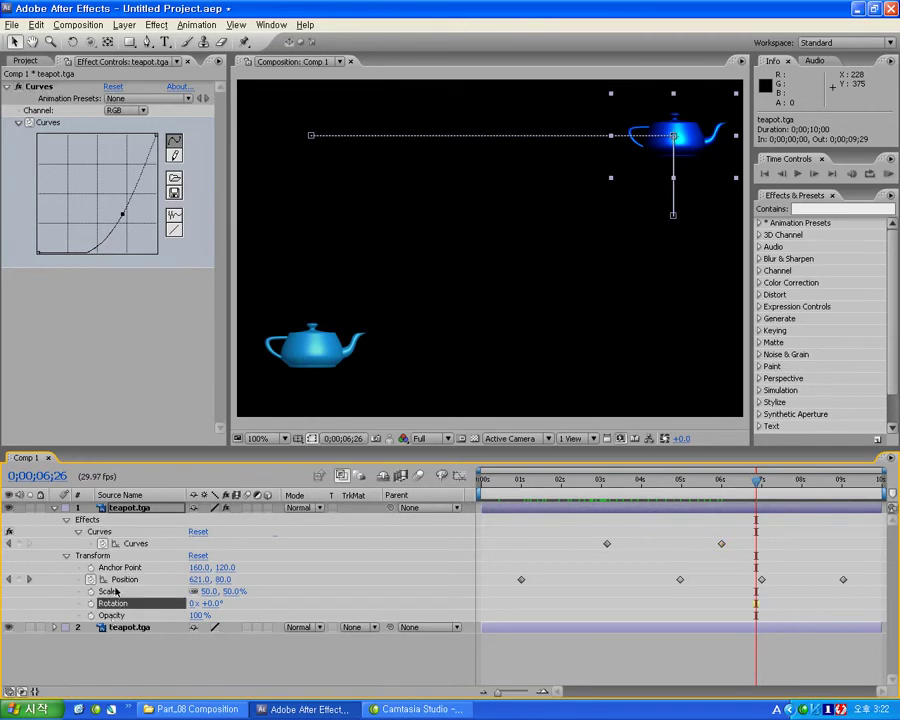
pyautogui.click(55, 627)
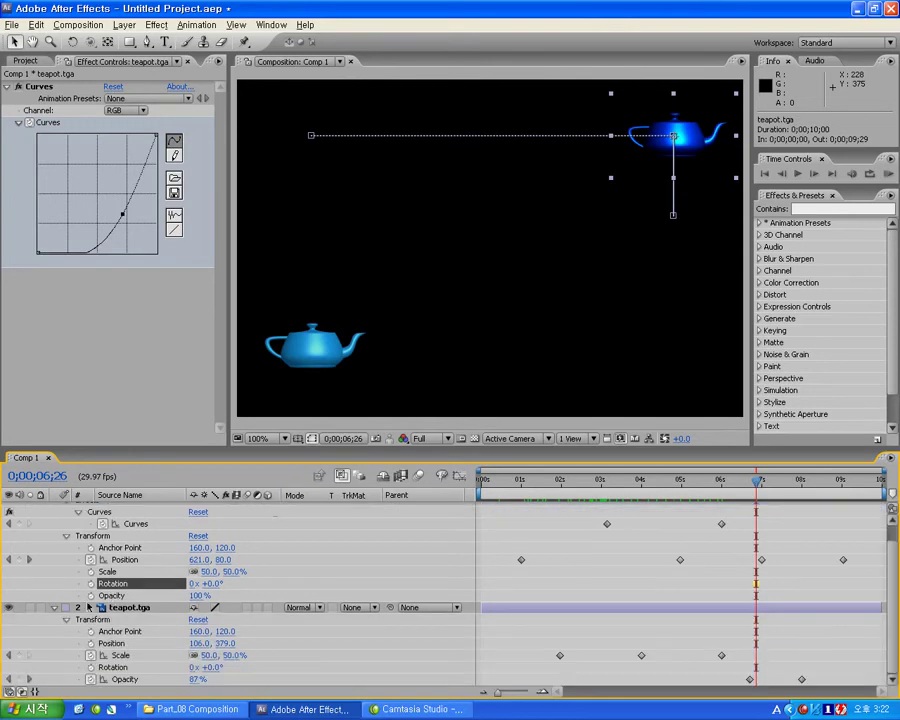
pyautogui.click(70, 522)
pyautogui.click(78, 512)
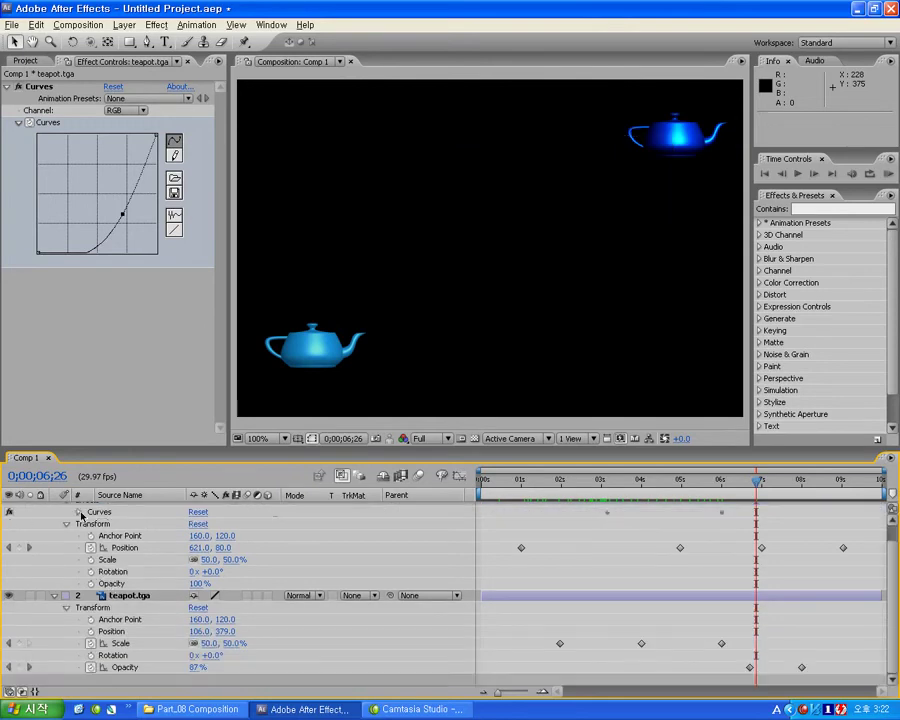
pyautogui.click(66, 519)
pyautogui.click(55, 508)
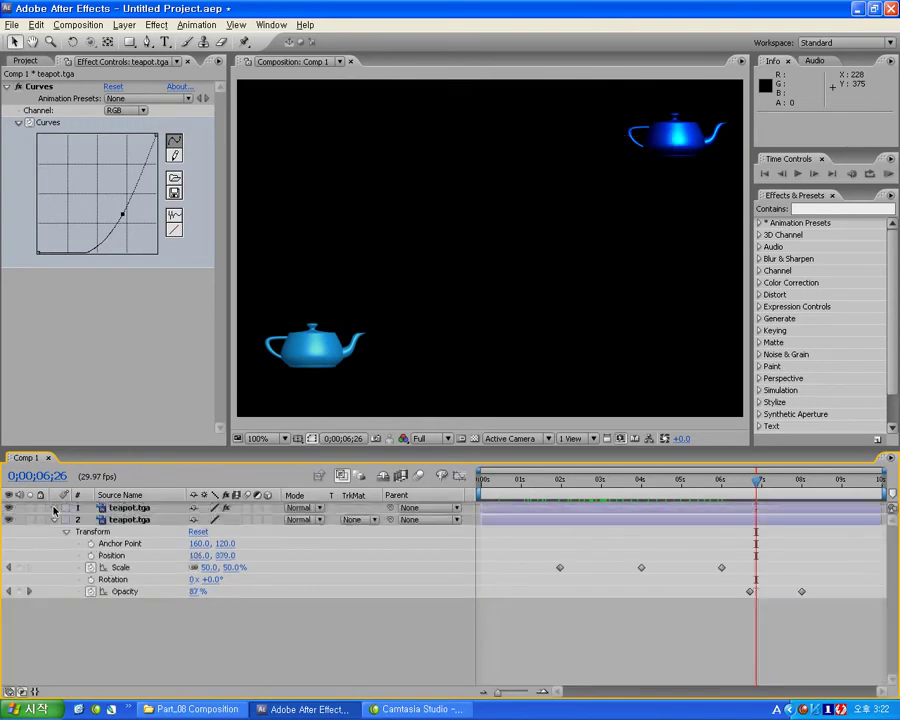
# - Shift the lower teapot's Position X toward 188, undoing a stray anchor point change
pyautogui.click(120, 544)
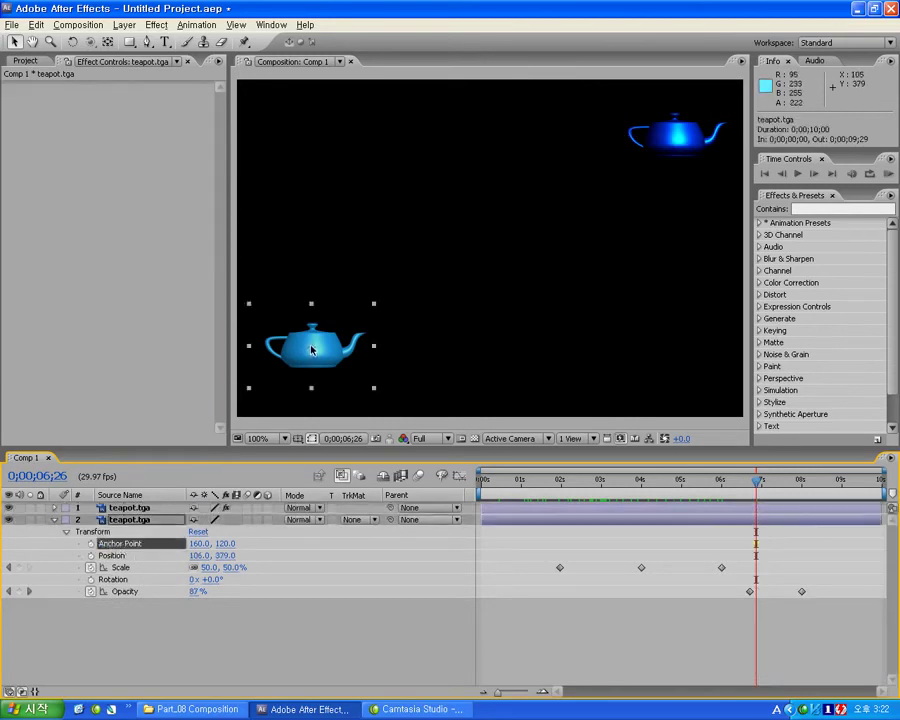
pyautogui.moveTo(199, 549); pyautogui.dragTo(157, 560)
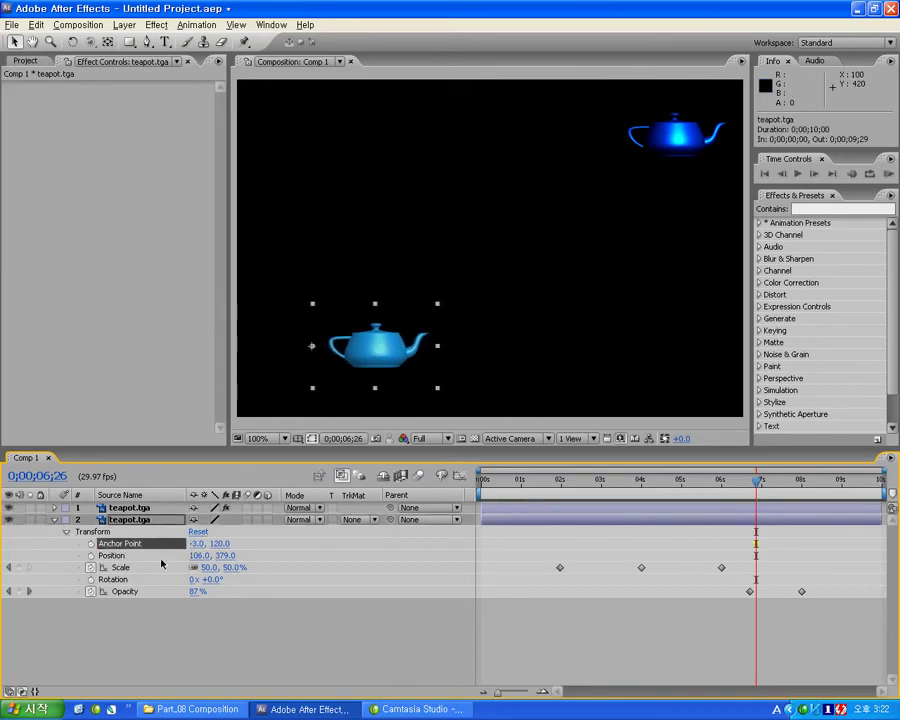
pyautogui.hotkey('ctrl', 'z')
pyautogui.moveTo(199, 555); pyautogui.dragTo(266, 551)
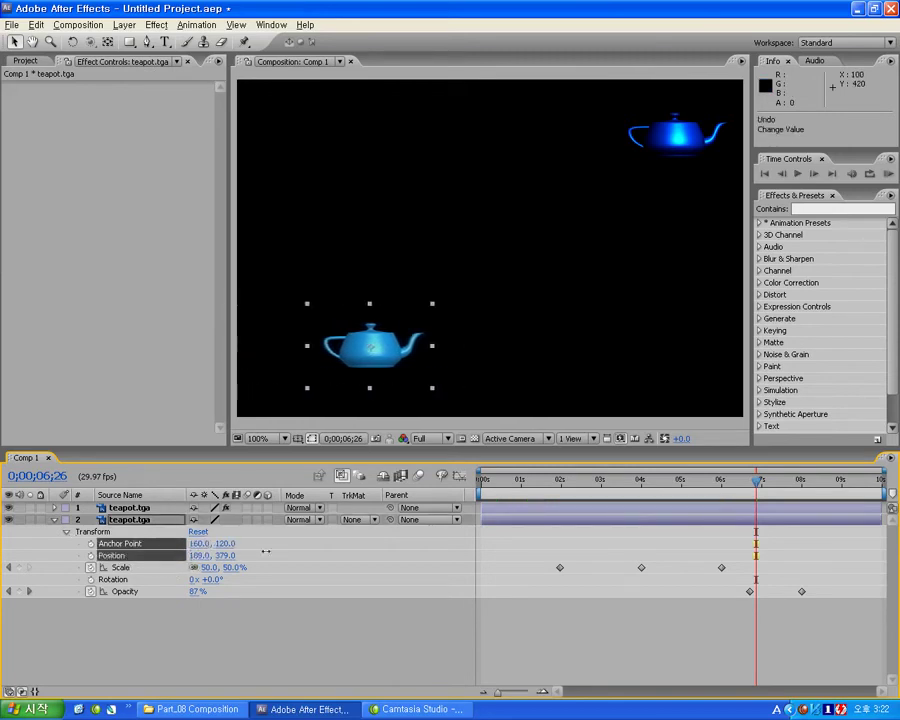
pyautogui.moveTo(200, 555); pyautogui.dragTo(231, 558)
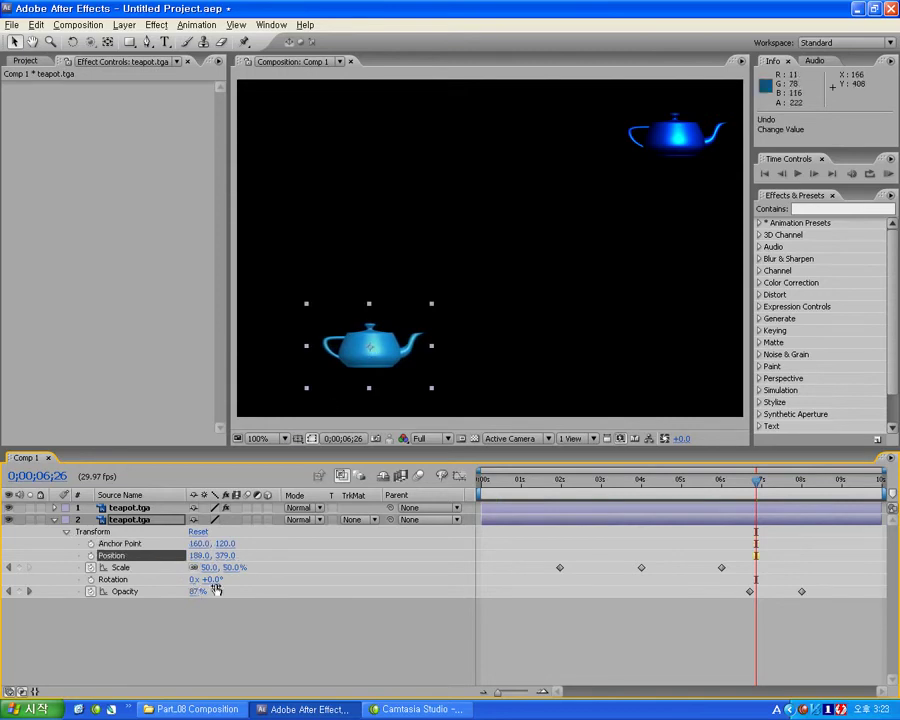
# - Set the lower teapot's anchor point to 277, 86, undoing the trial rotation to keep it upright
pyautogui.moveTo(210, 579); pyautogui.dragTo(330, 582)
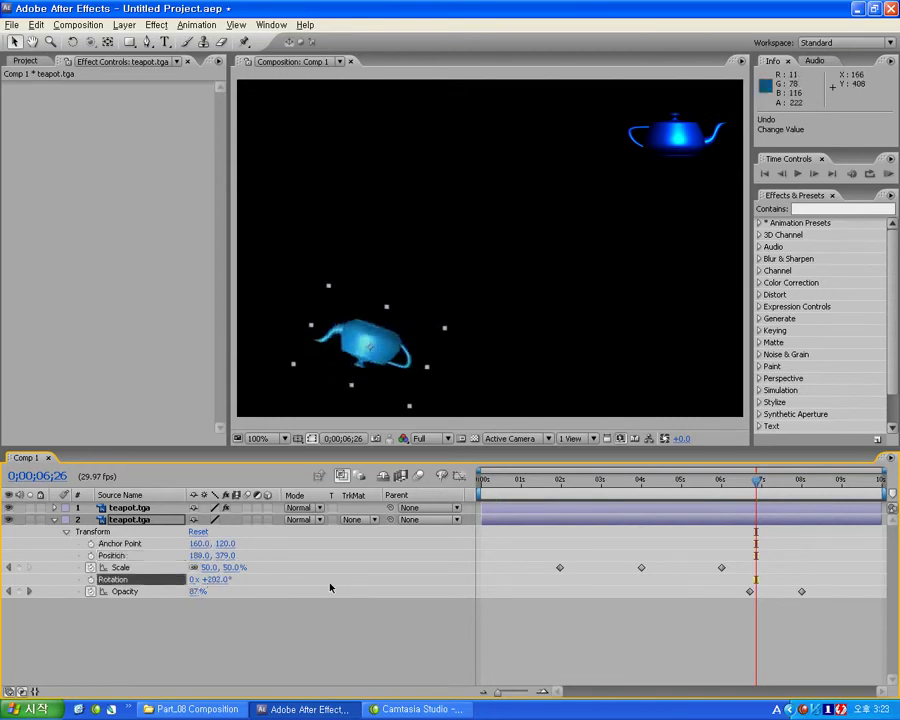
pyautogui.click(210, 556)
pyautogui.moveTo(198, 543); pyautogui.dragTo(285, 542)
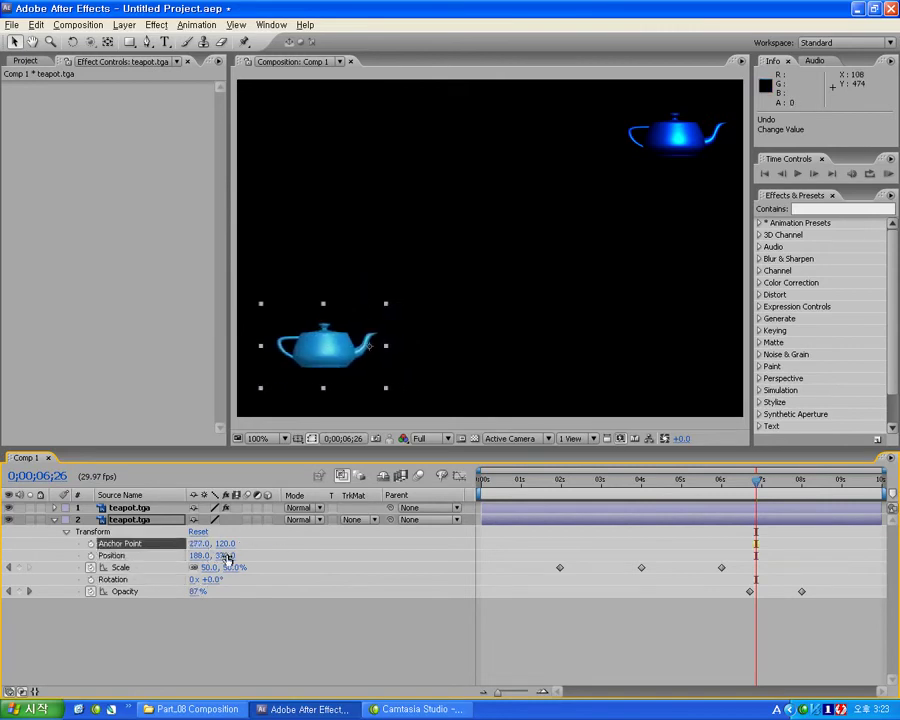
pyautogui.moveTo(227, 545); pyautogui.dragTo(203, 541)
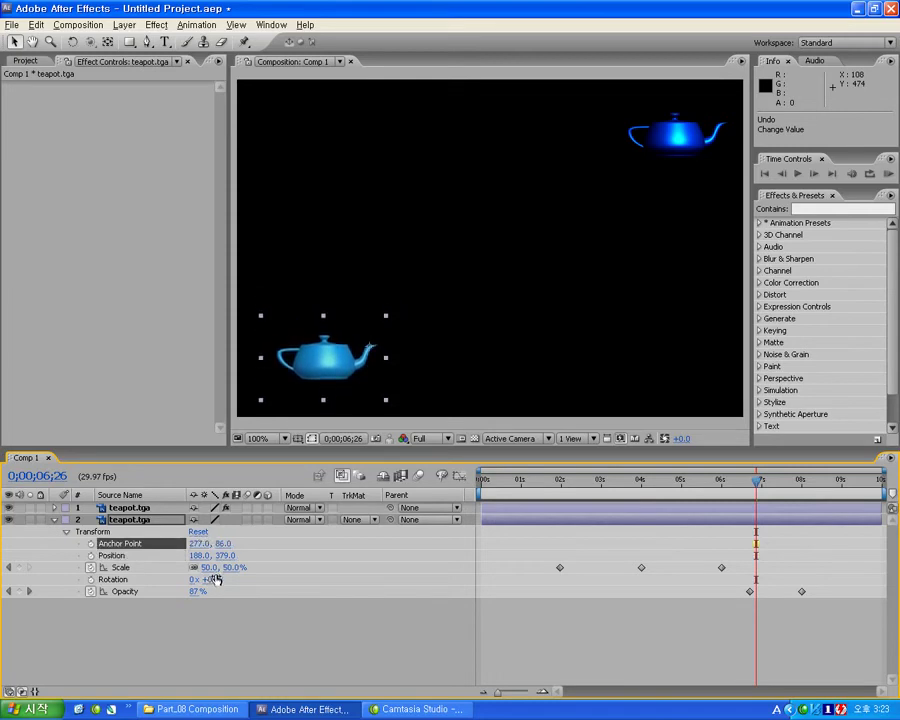
pyautogui.moveTo(212, 583)
pyautogui.mouseDown()
pyautogui.moveTo(455, 591)
pyautogui.moveTo(215, 583)
pyautogui.mouseUp()
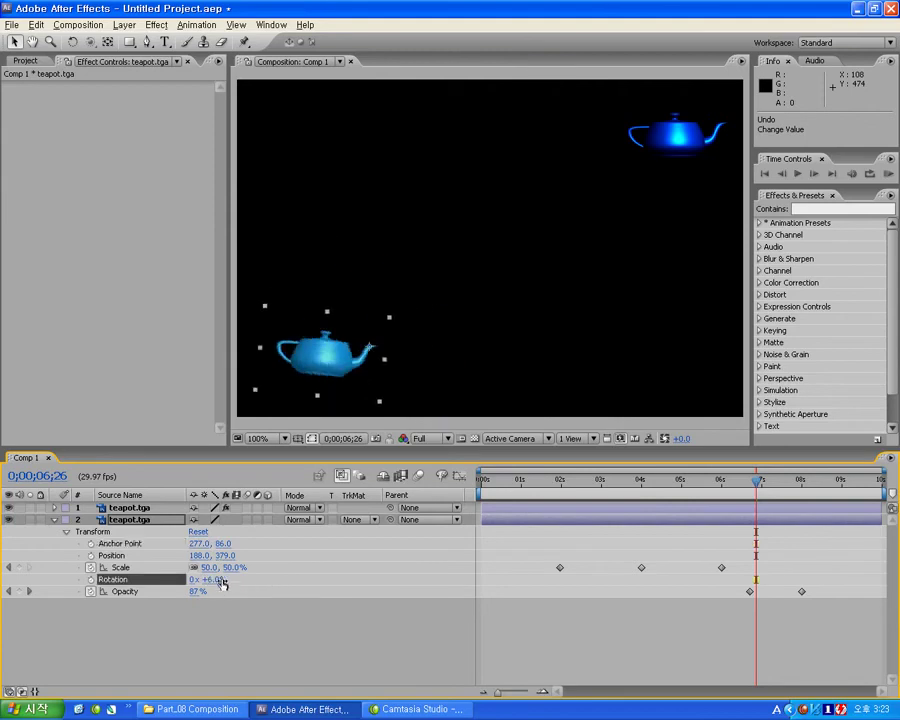
pyautogui.hotkey('ctrl', 'z')
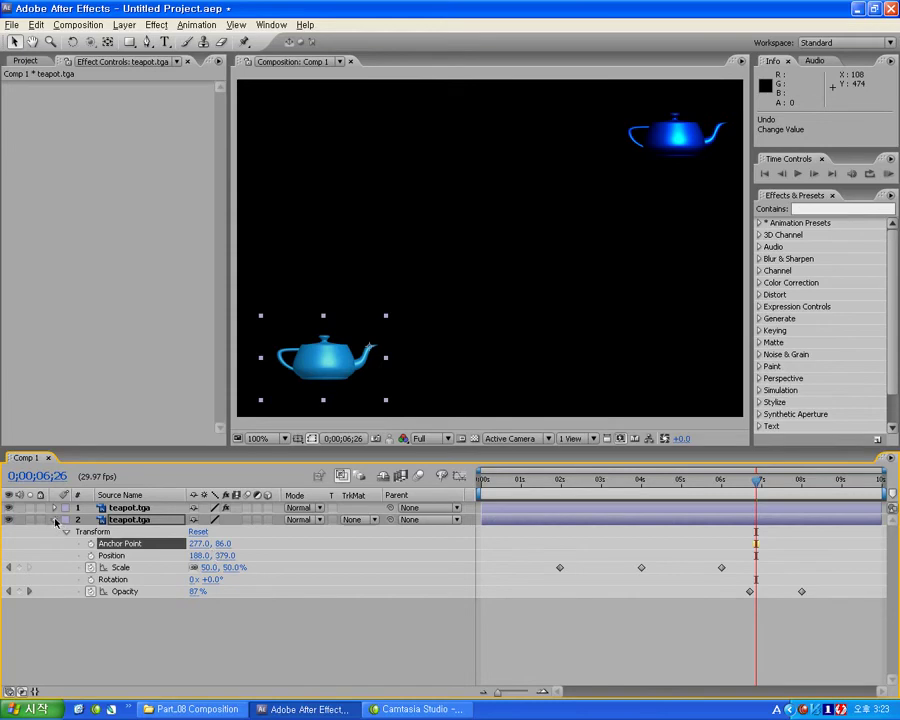
pyautogui.click(56, 520)
pyautogui.click(55, 508)
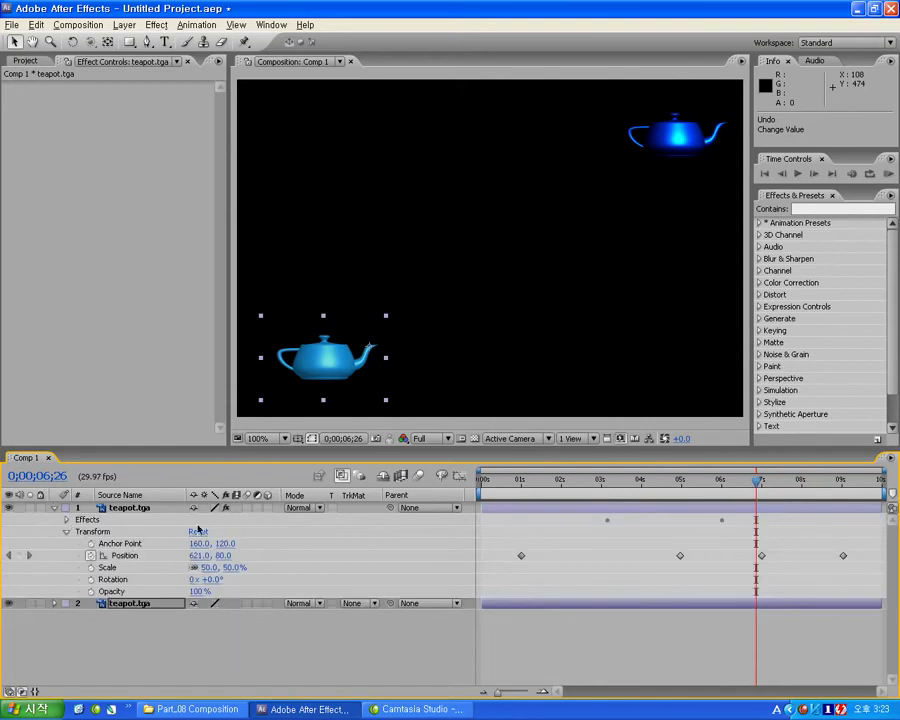
# - Experiment with the top teapot's 5-second Position keyframe, undoing the deletion and the interpolation change
pyautogui.click(680, 555)
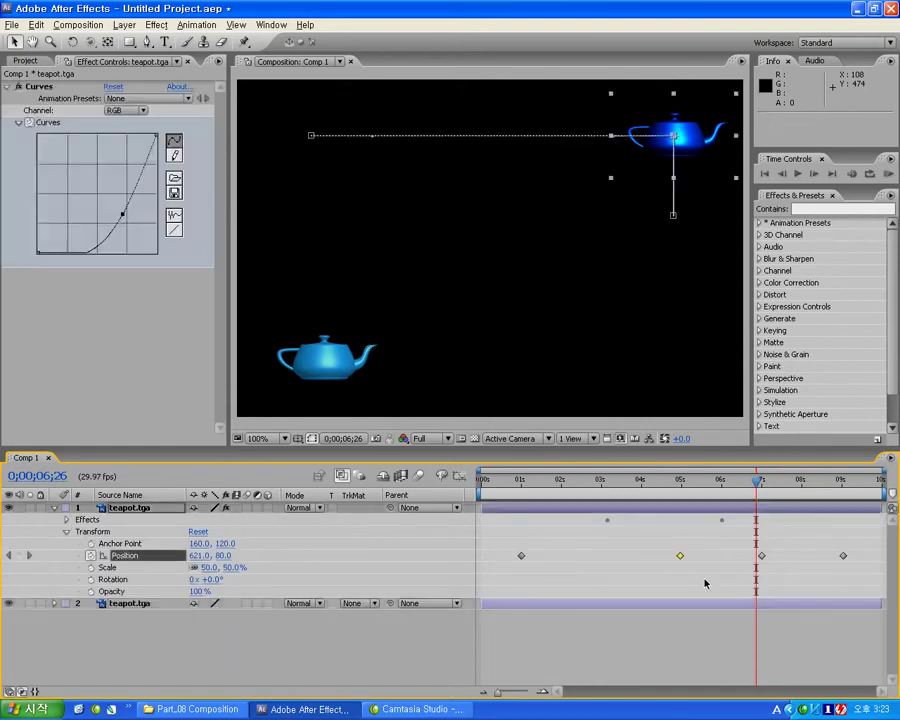
pyautogui.press('Delete')
pyautogui.moveTo(735, 491)
pyautogui.mouseDown()
pyautogui.moveTo(633, 485)
pyautogui.moveTo(660, 481)
pyautogui.mouseUp()
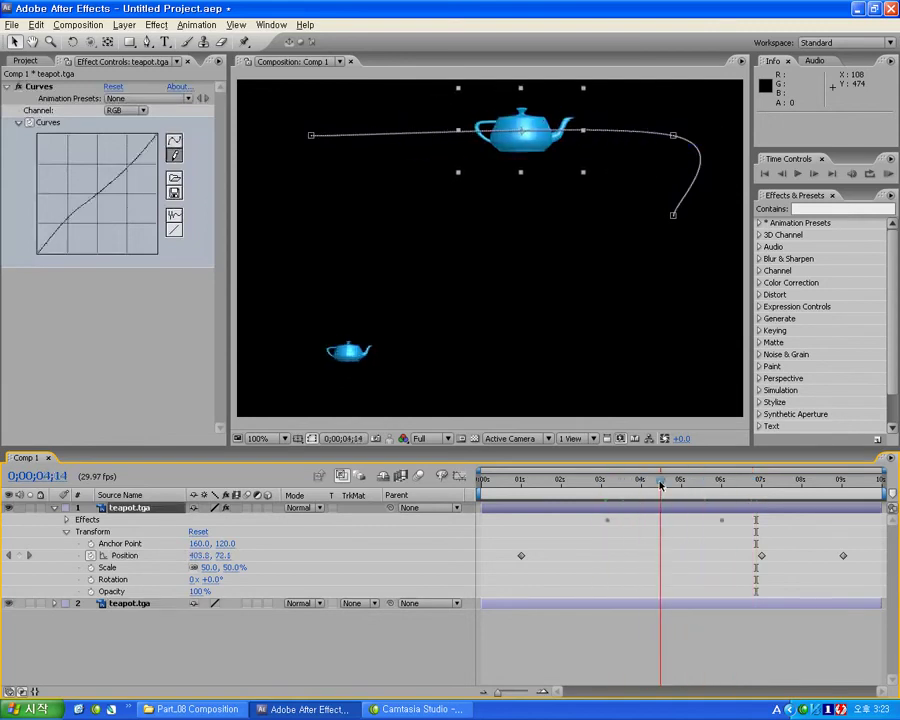
pyautogui.hotkey('ctrl', 'z')
pyautogui.moveTo(690, 481)
pyautogui.mouseDown()
pyautogui.moveTo(606, 483)
pyautogui.moveTo(660, 481)
pyautogui.mouseUp()
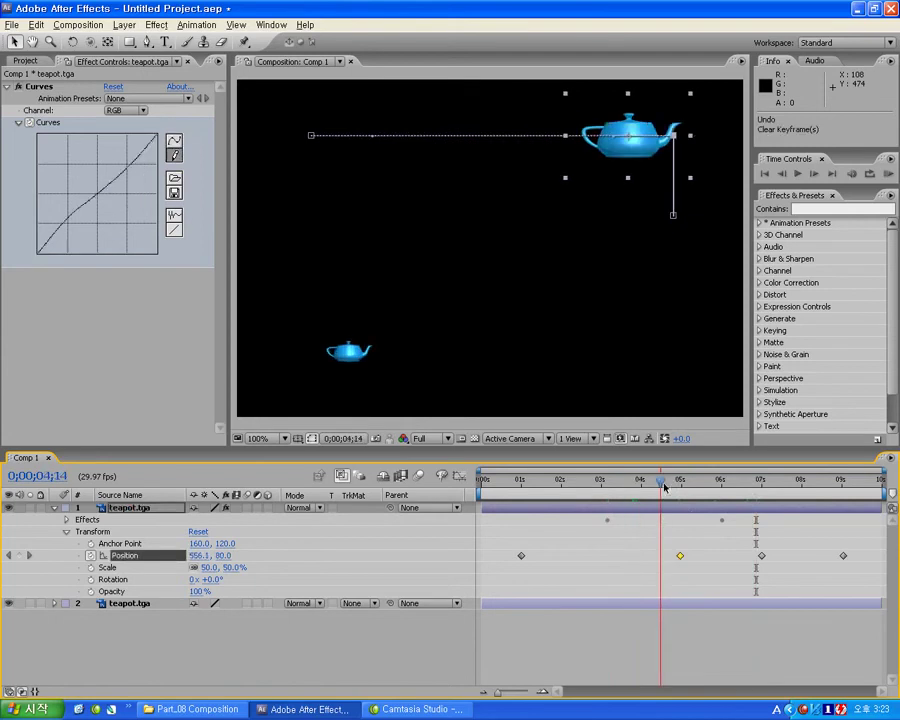
pyautogui.click(681, 556)
pyautogui.click(684, 556)
pyautogui.moveTo(681, 557); pyautogui.dragTo(682, 558)
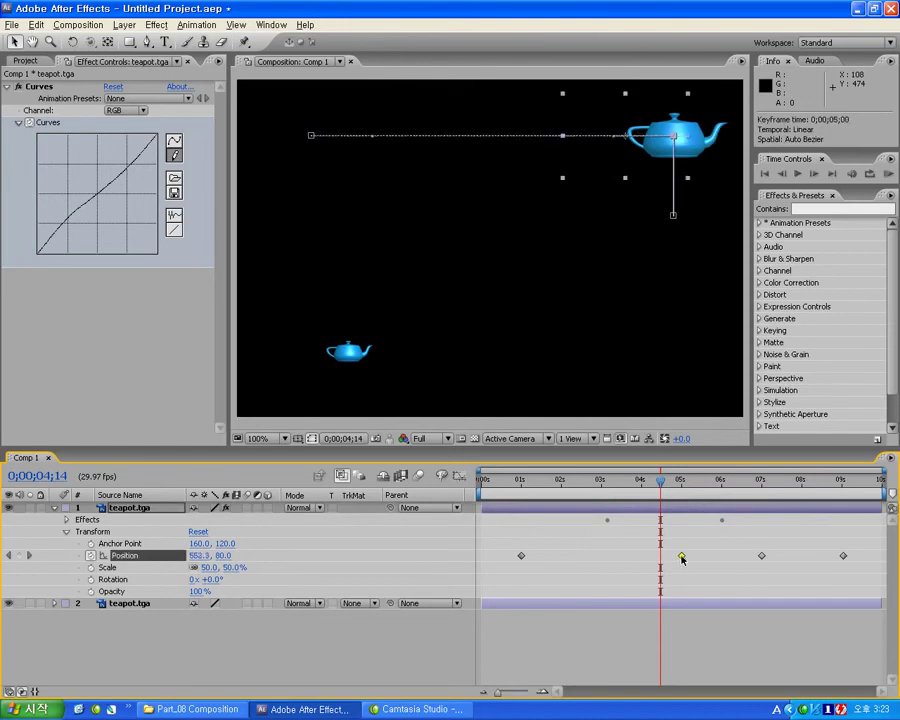
pyautogui.keyDown('ctrl'); pyautogui.click(681, 557); pyautogui.keyUp('ctrl')
pyautogui.hotkey('ctrl', 'z')
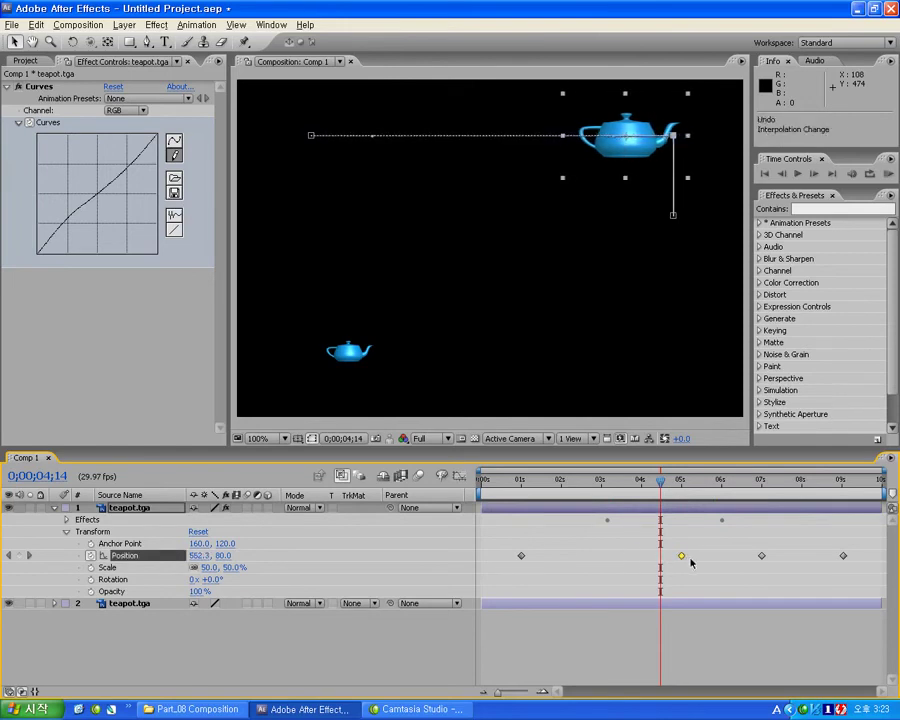
# - Copy the 5s and 7s Position keyframes and paste them earlier, creating keyframes near 2s and 4s
pyautogui.click(668, 488)
pyautogui.moveTo(665, 541); pyautogui.dragTo(789, 576)
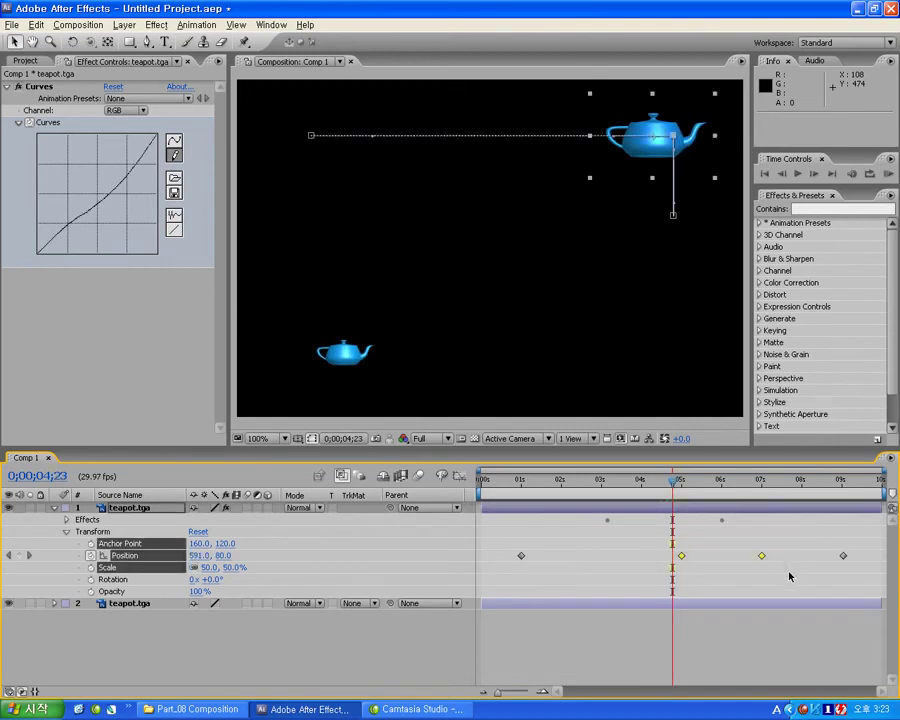
pyautogui.hotkey('ctrl', 'c')
pyautogui.moveTo(576, 487)
pyautogui.mouseDown()
pyautogui.moveTo(560, 488)
pyautogui.moveTo(731, 486)
pyautogui.mouseUp()
pyautogui.hotkey('ctrl', 'v')
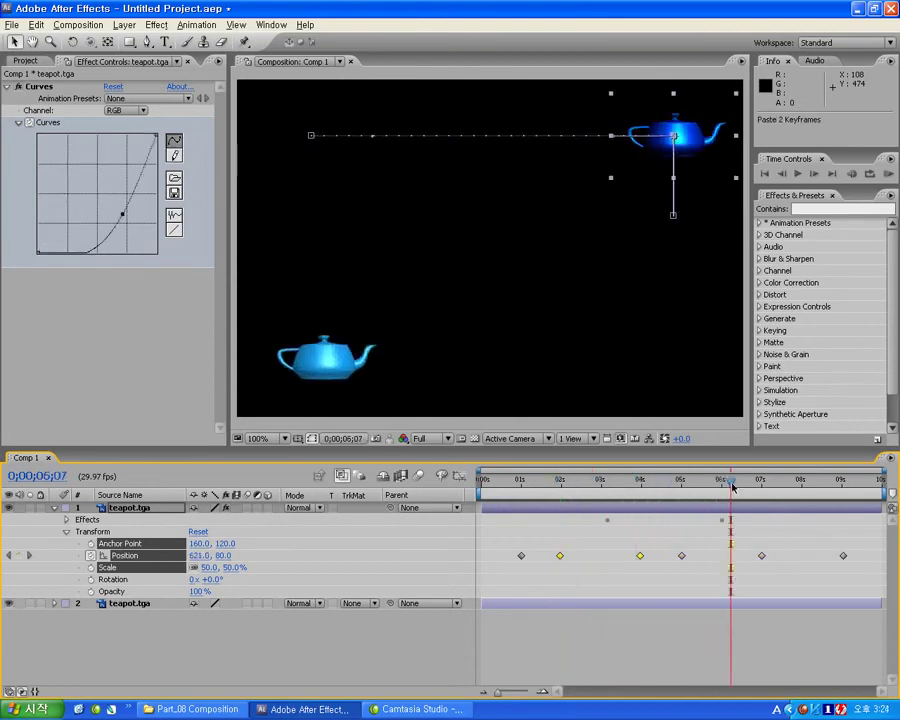
pyautogui.moveTo(739, 484); pyautogui.dragTo(648, 482)
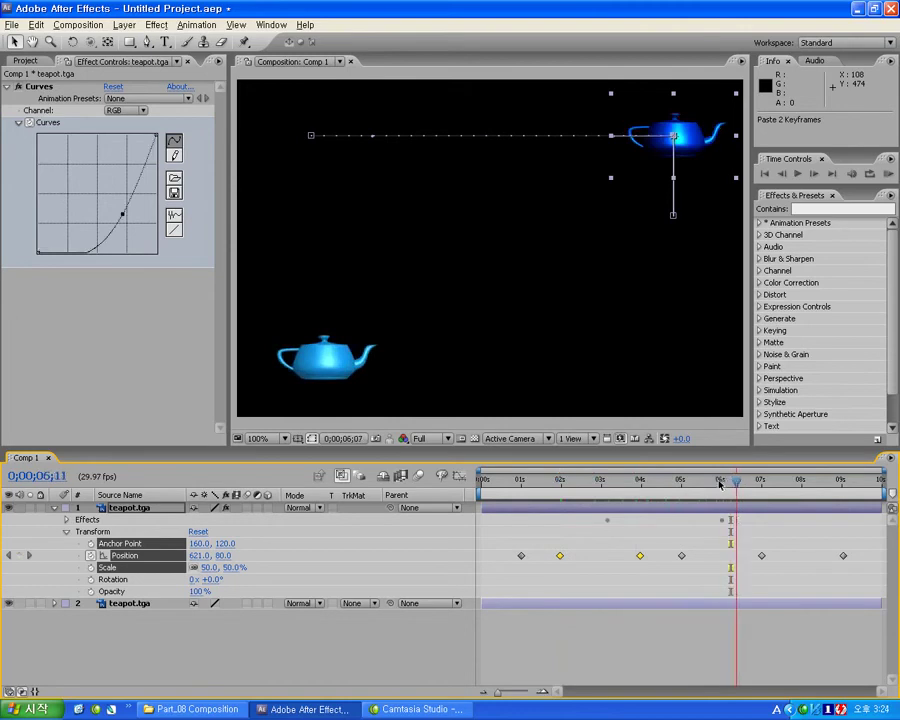
pyautogui.click(568, 581)
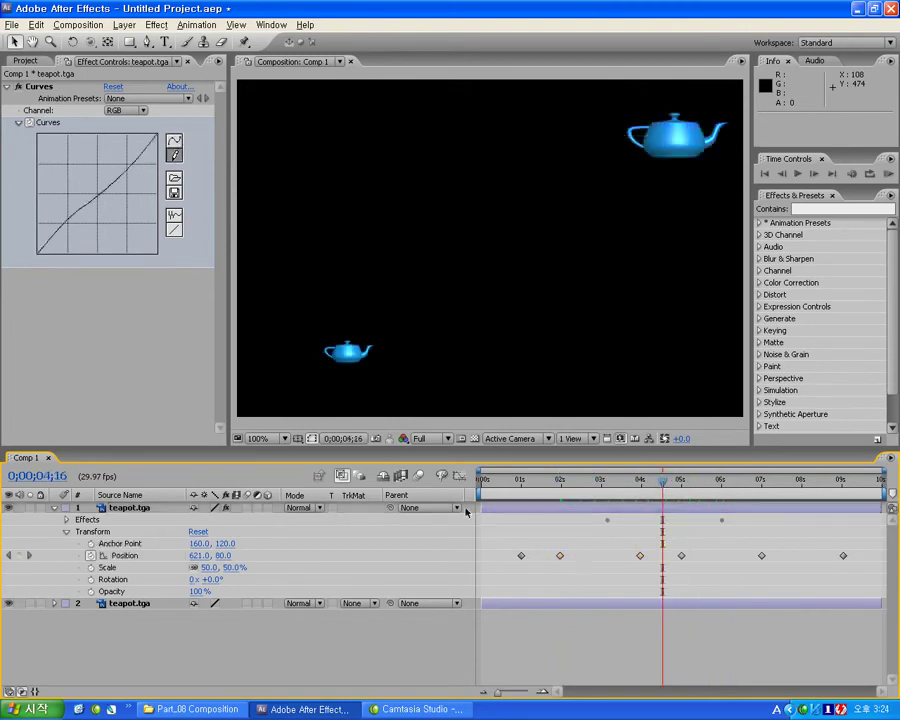
pyautogui.moveTo(548, 549); pyautogui.dragTo(657, 568)
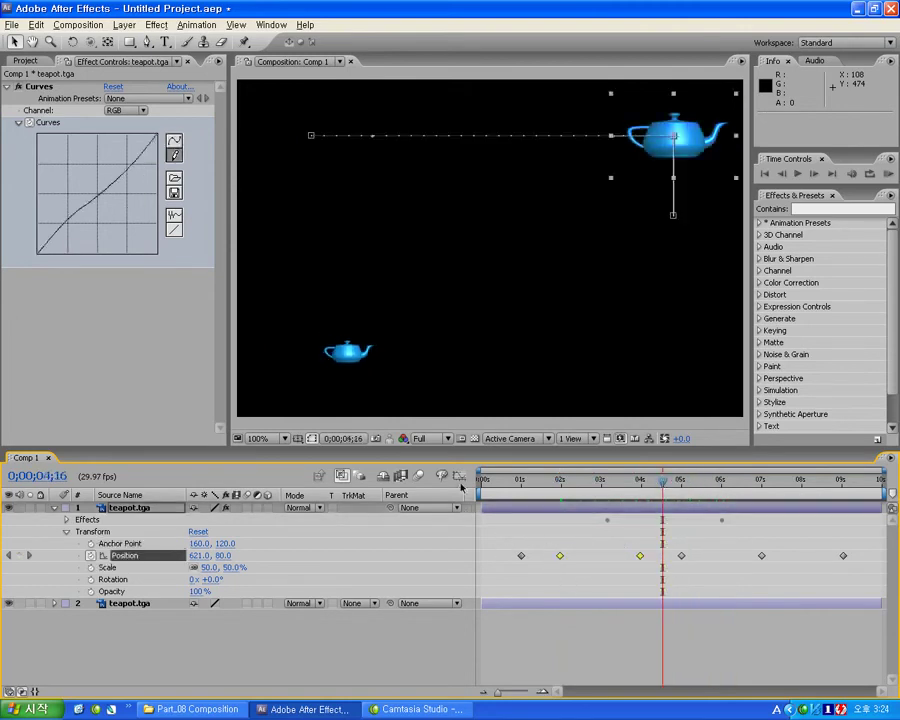
# - Easy Ease all top teapot Position keyframes in the Graph Editor, sharpening the first speed peak
pyautogui.click(459, 476)
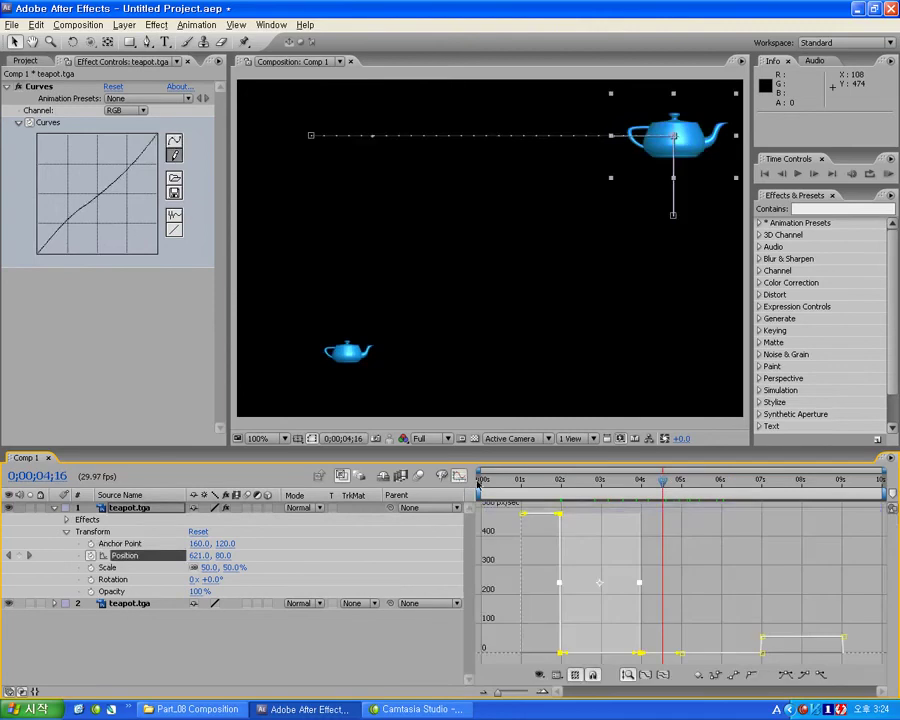
pyautogui.click(566, 522)
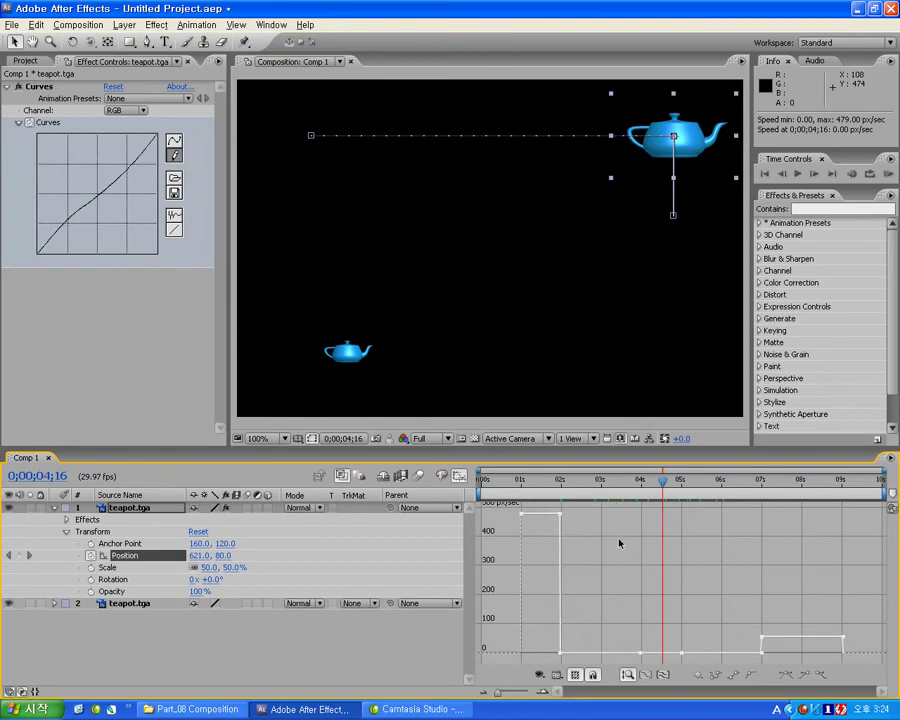
pyautogui.hotkey('ctrl', 'a')
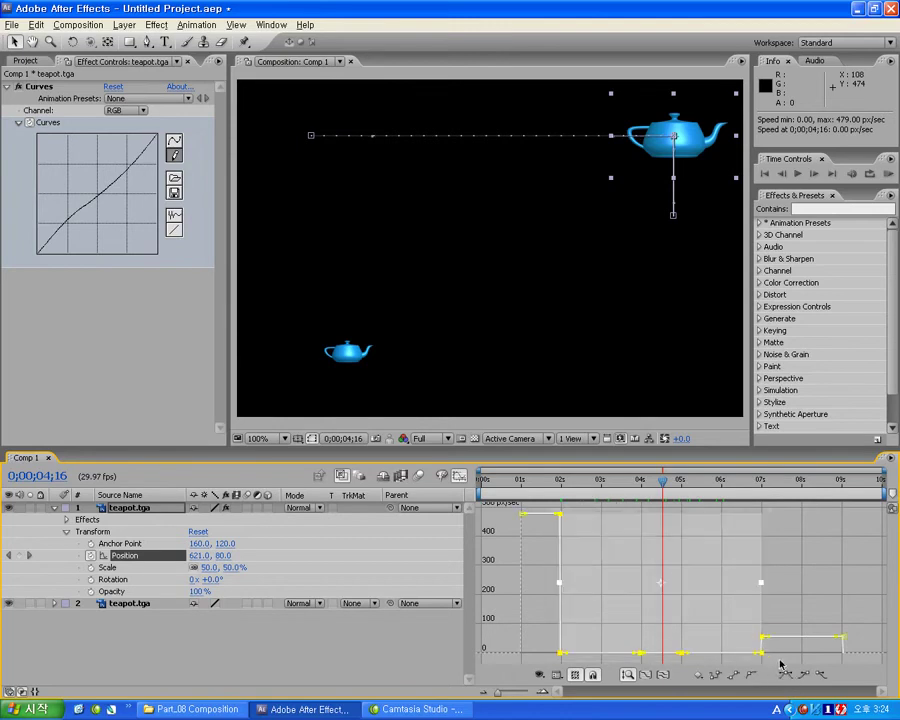
pyautogui.click(786, 677)
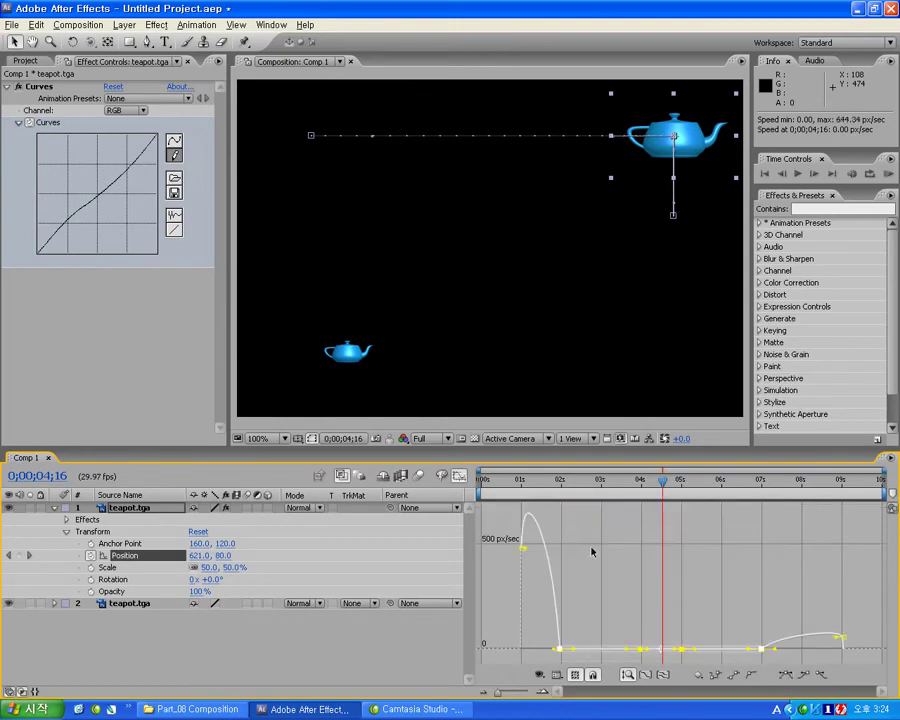
pyautogui.moveTo(527, 551)
pyautogui.mouseDown()
pyautogui.moveTo(561, 655)
pyautogui.moveTo(555, 651)
pyautogui.mouseUp()
pyautogui.moveTo(628, 656); pyautogui.dragTo(637, 628)
pyautogui.click(681, 654)
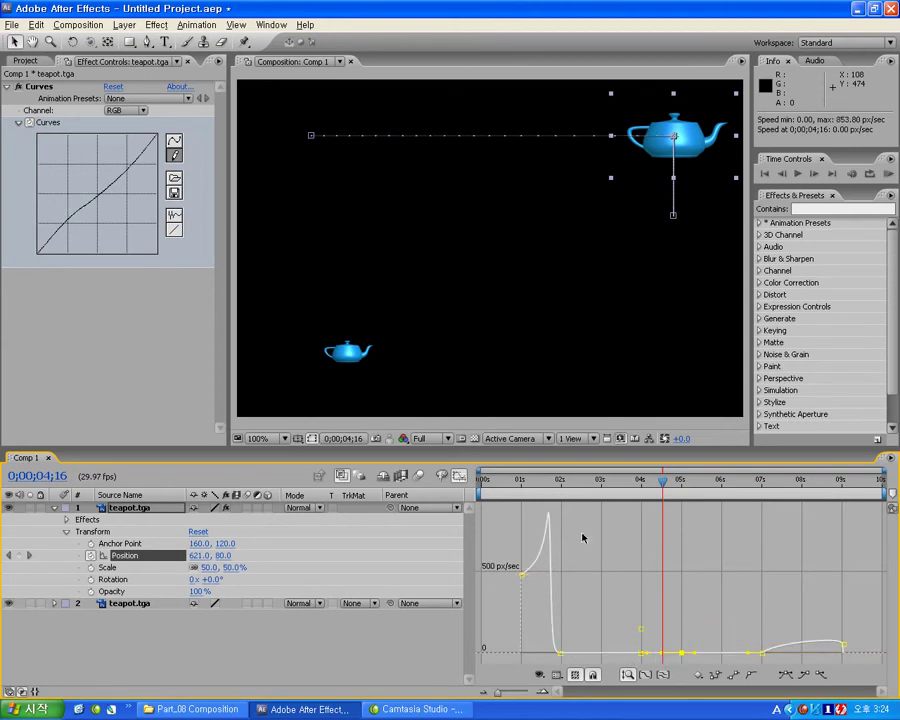
pyautogui.click(460, 478)
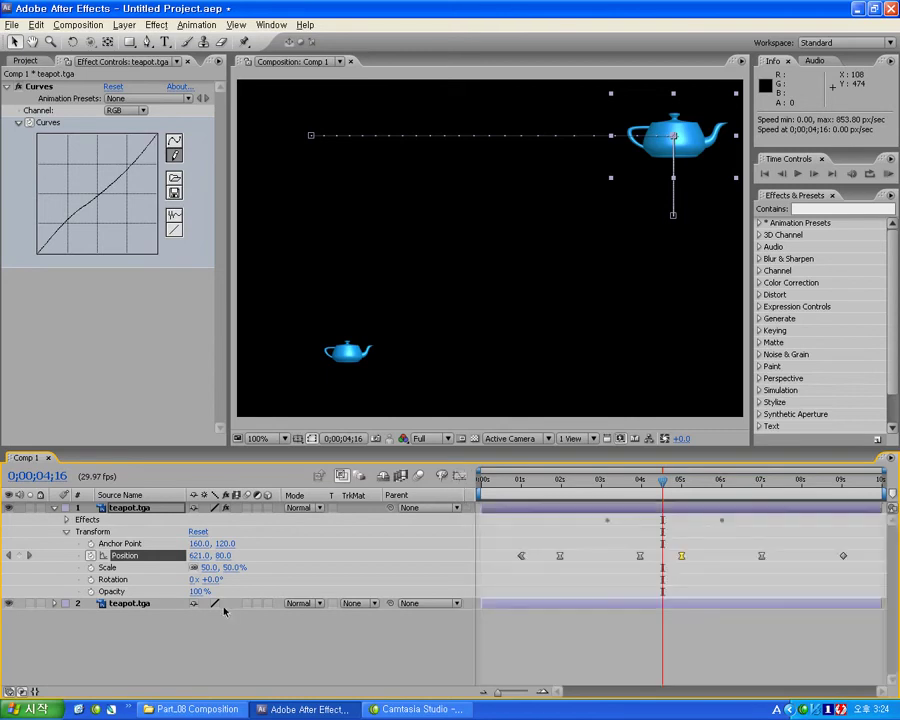
pyautogui.click(55, 509)
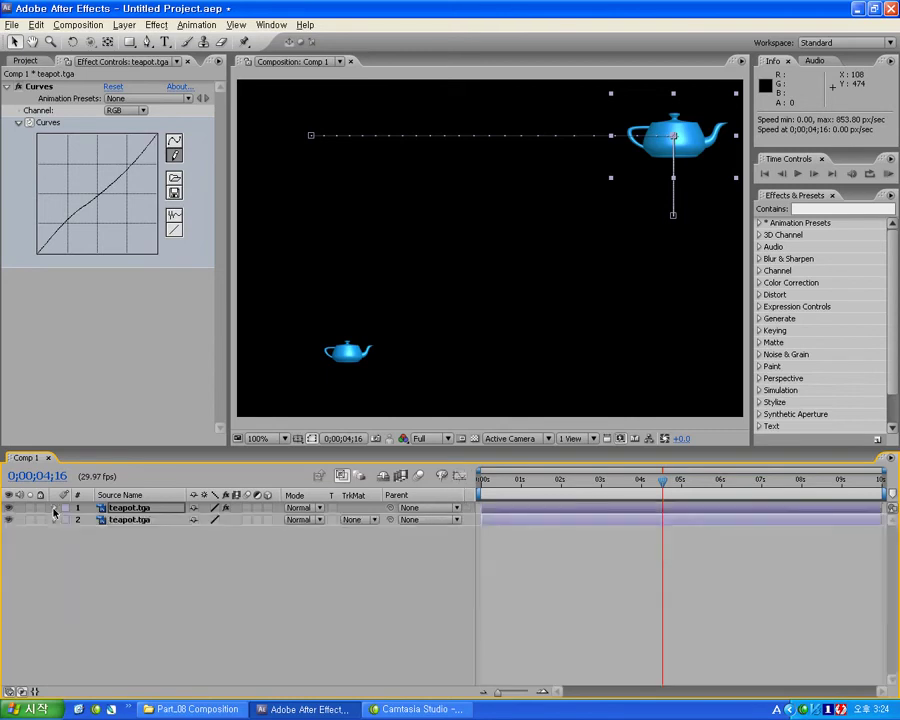
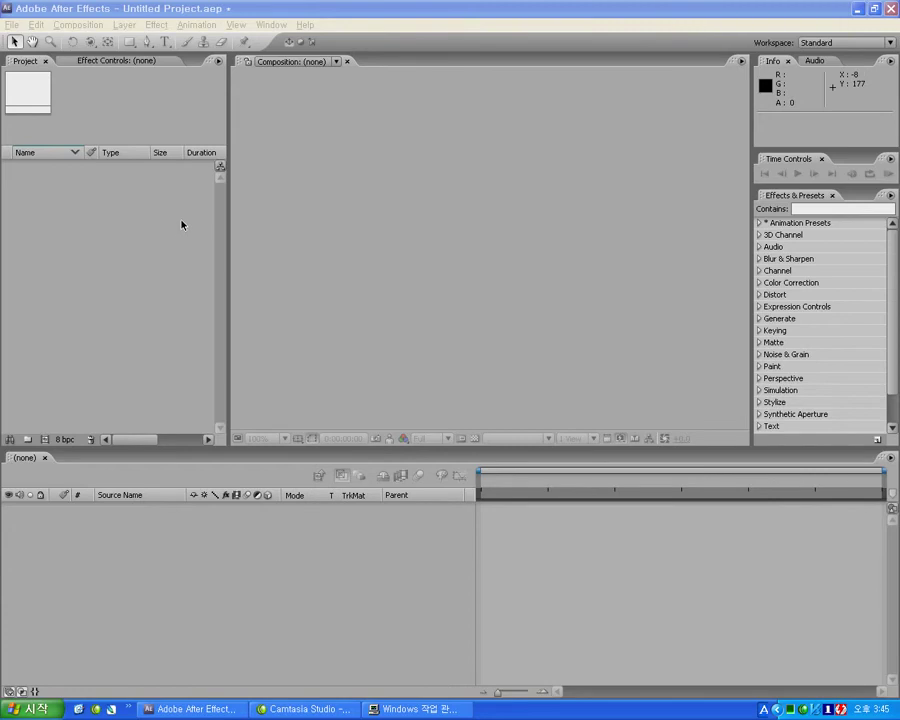
# - Import the 1차render TGA sequence from its first frame, accepting the alpha interpretation
pyautogui.click(103, 218)
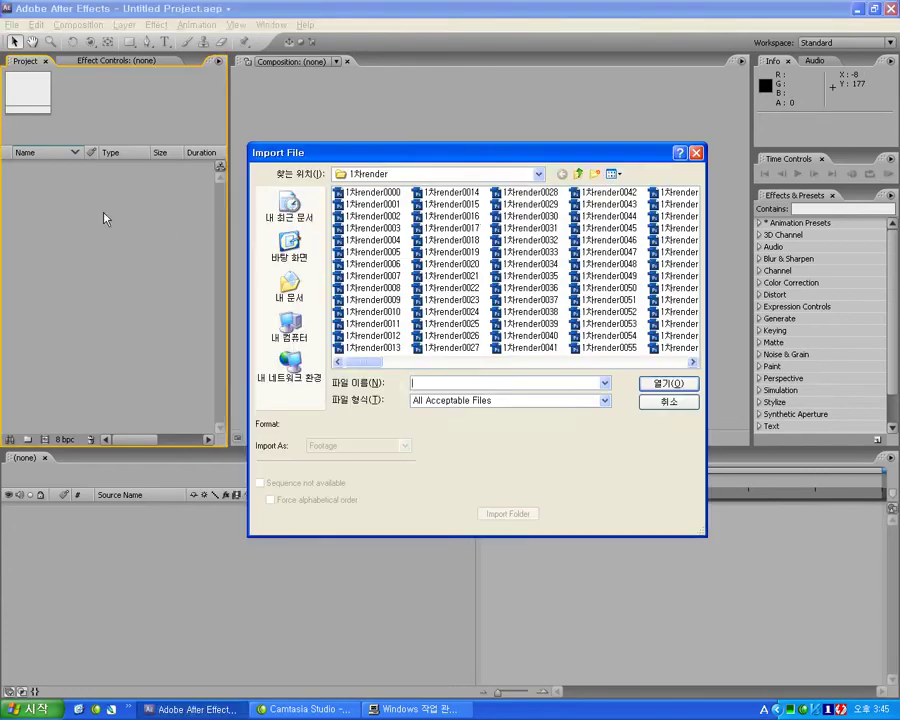
pyautogui.click(366, 194)
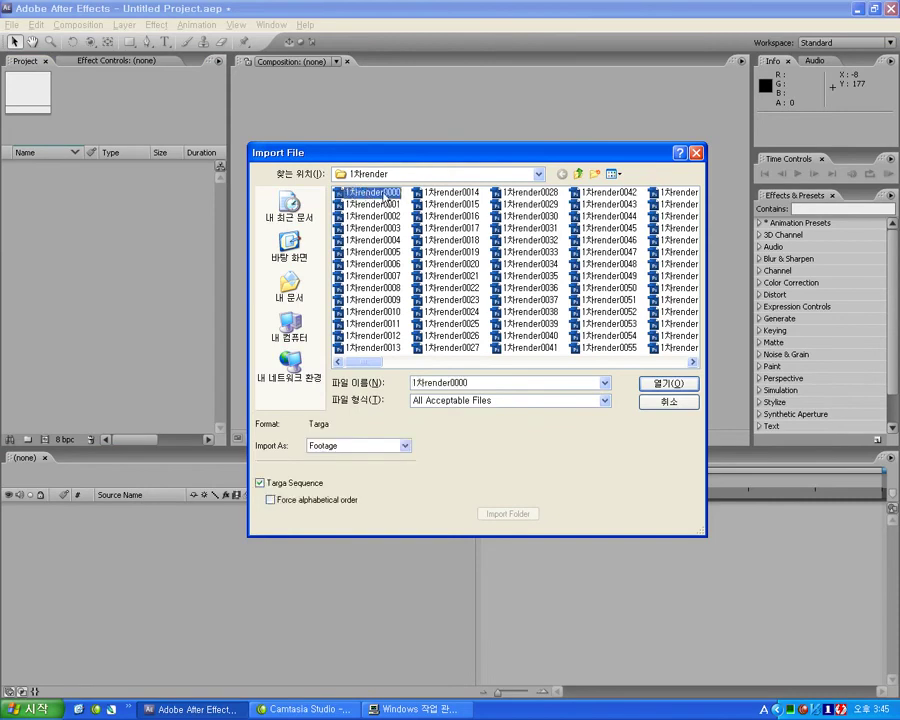
pyautogui.click(673, 385)
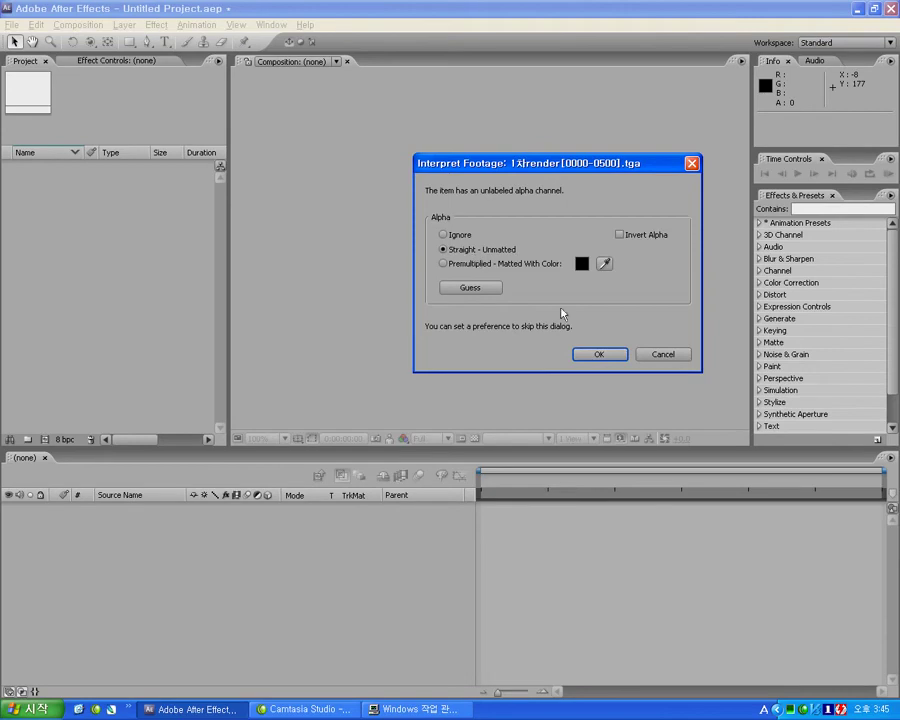
pyautogui.click(597, 355)
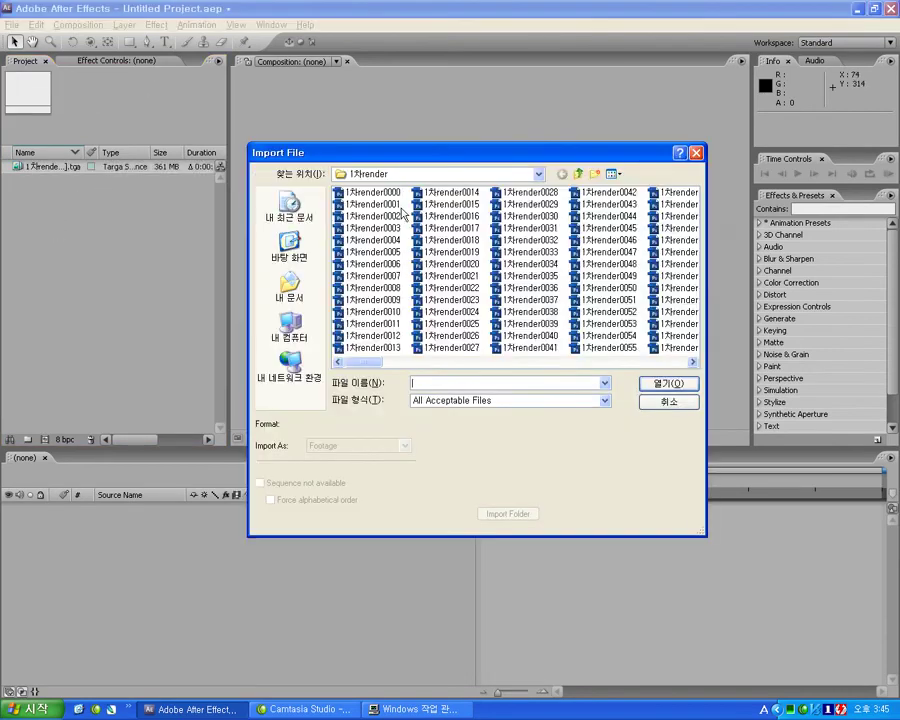
# - Import the 2차render Targa sequence from the chapter 06 folder, accepting its alpha interpretation
pyautogui.click(580, 174)
pyautogui.click(582, 174)
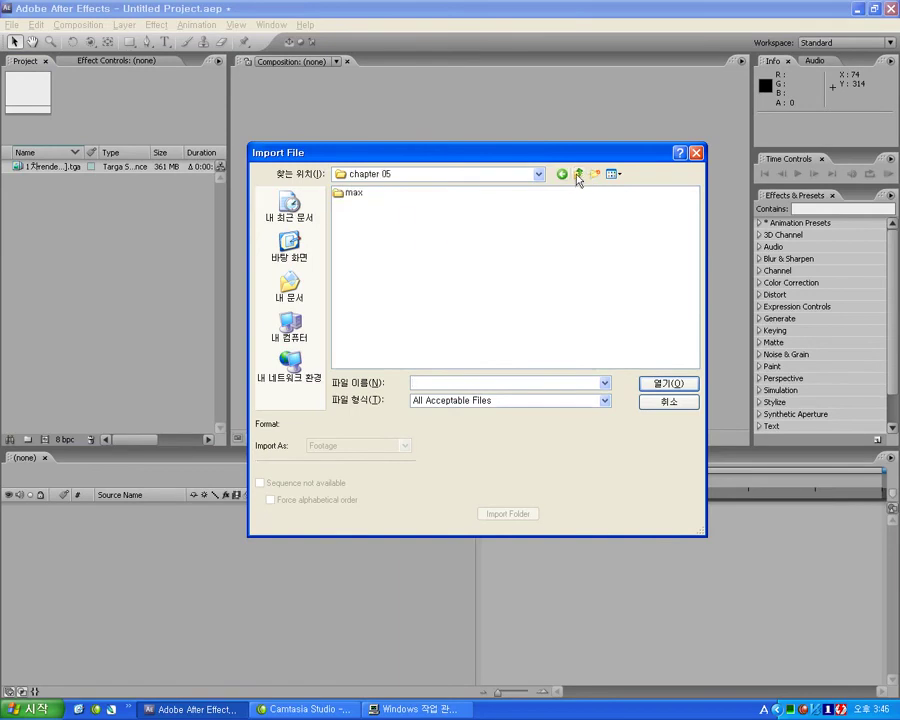
pyautogui.click(582, 174)
pyautogui.doubleClick(372, 265)
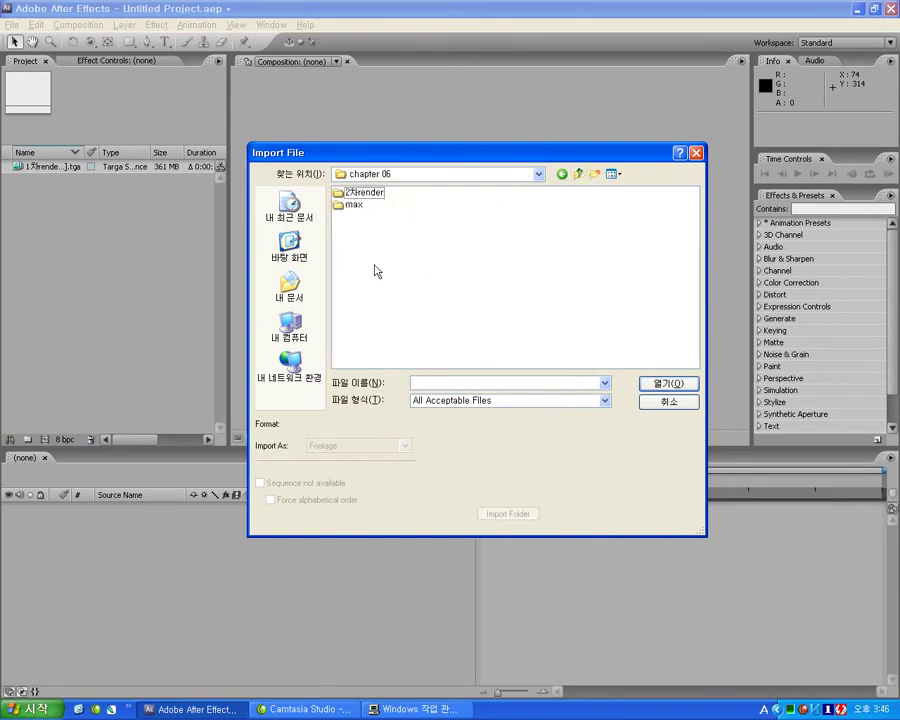
pyautogui.doubleClick(365, 192)
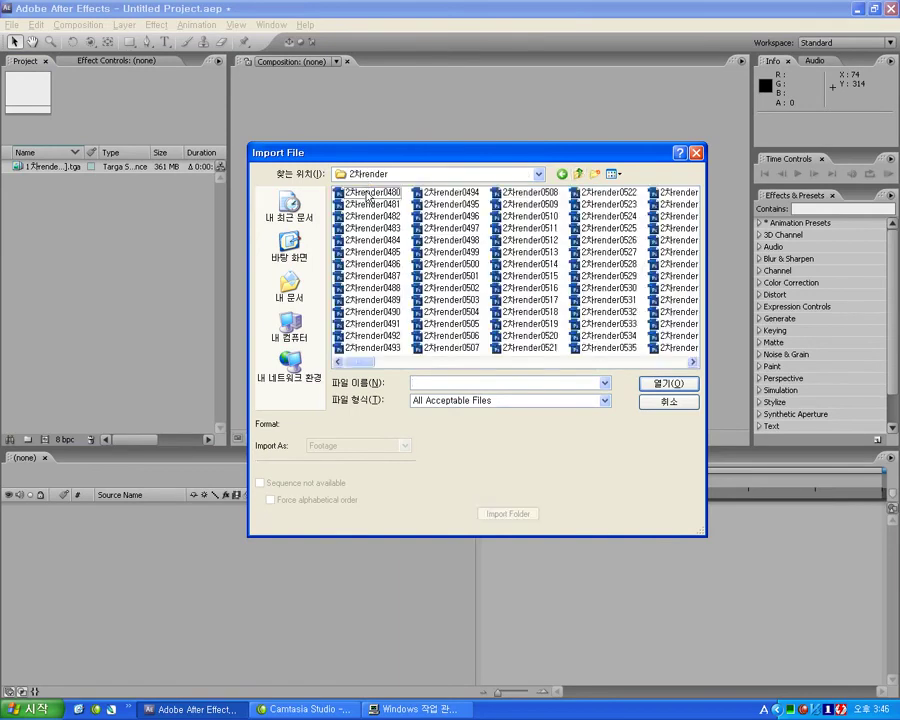
pyautogui.click(368, 192)
pyautogui.click(292, 499)
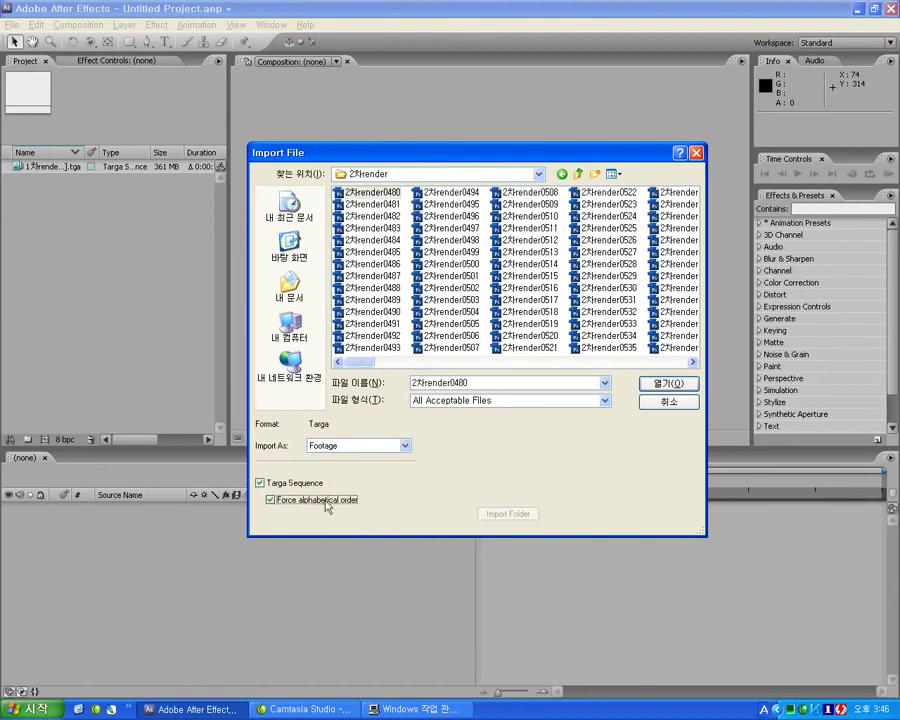
pyautogui.click(270, 499)
pyautogui.click(666, 383)
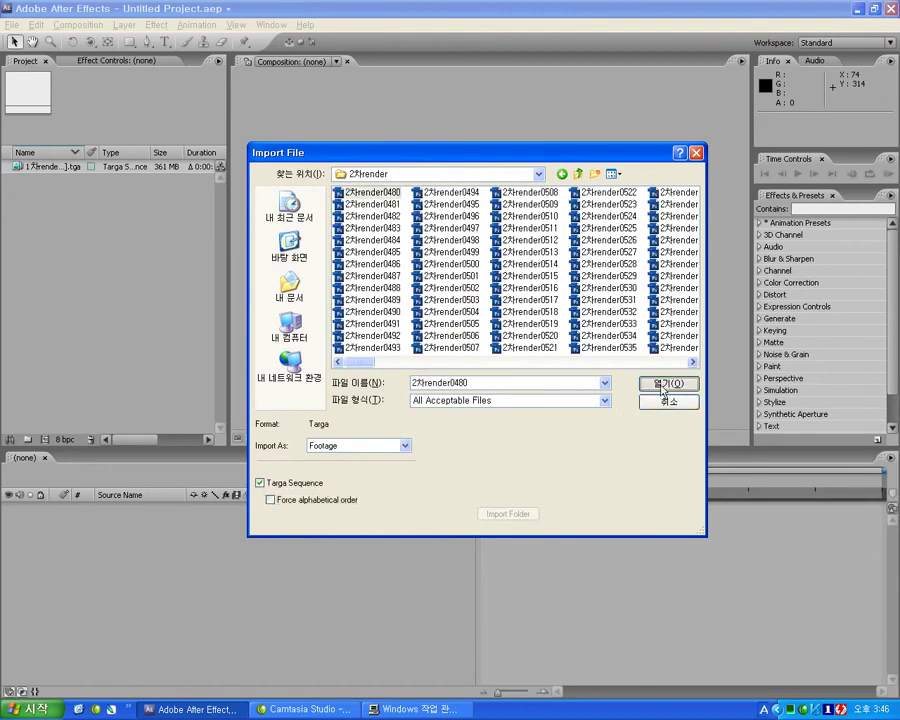
pyautogui.press('Return')
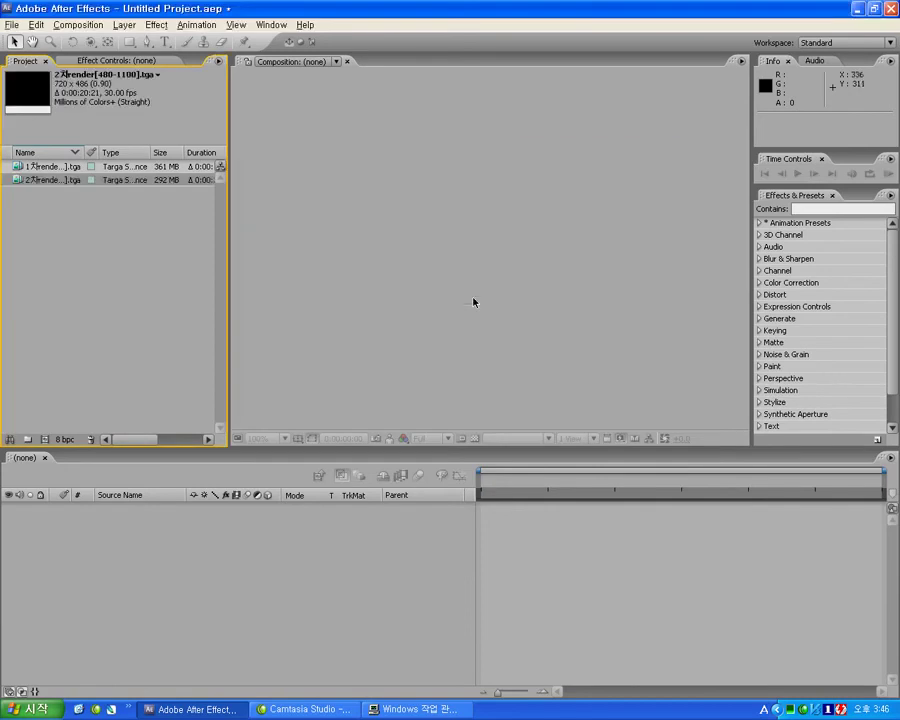
# - Start a multi-file import and bring in the 건물 sequence from chapter 07's 3차render folder
pyautogui.rightClick(88, 238)
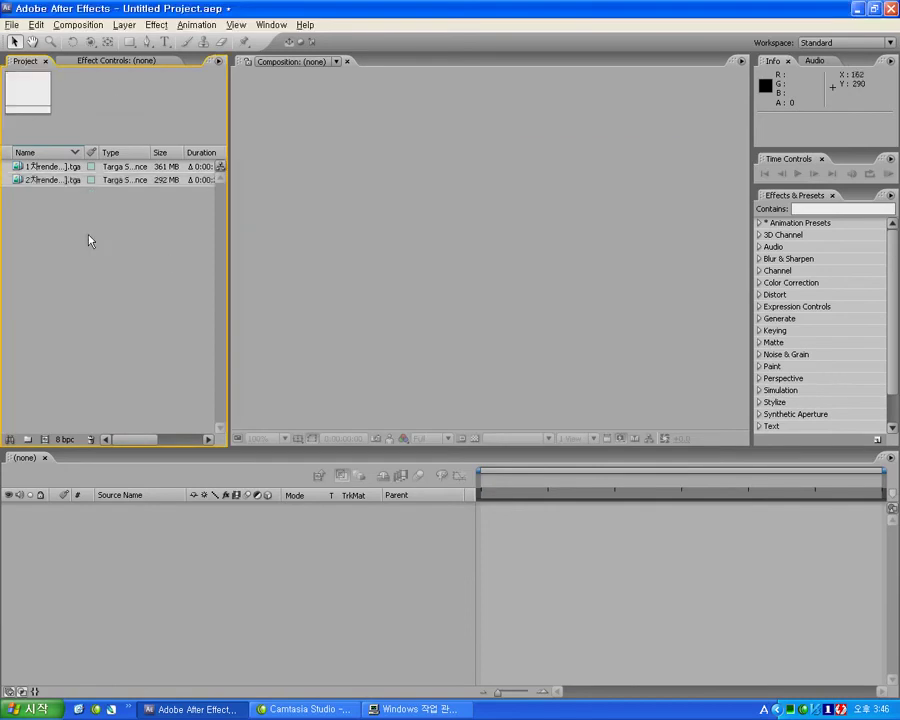
pyautogui.moveTo(151, 285)
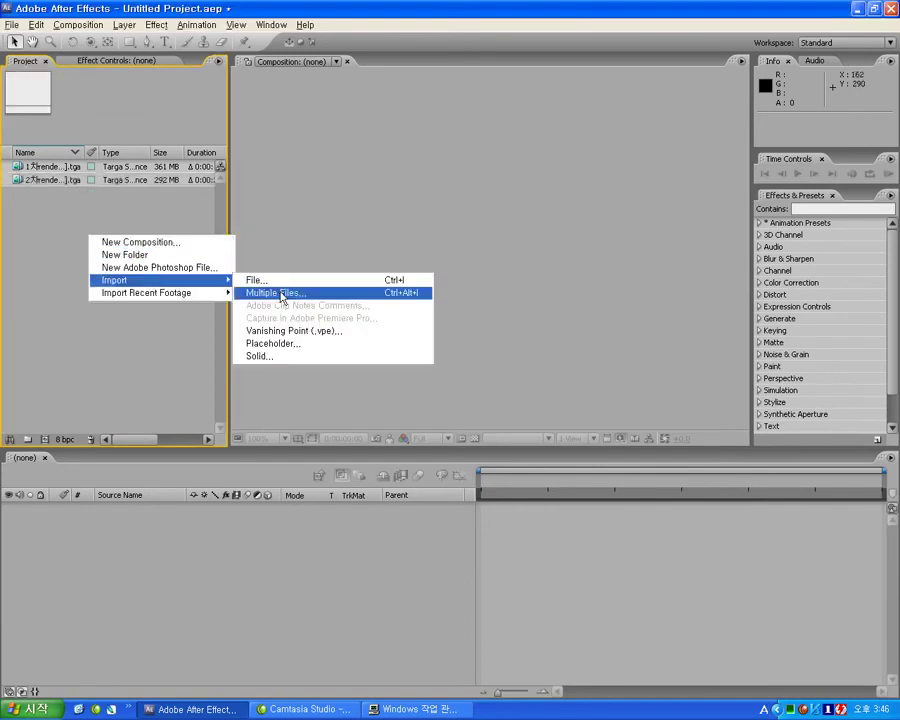
pyautogui.click(281, 298)
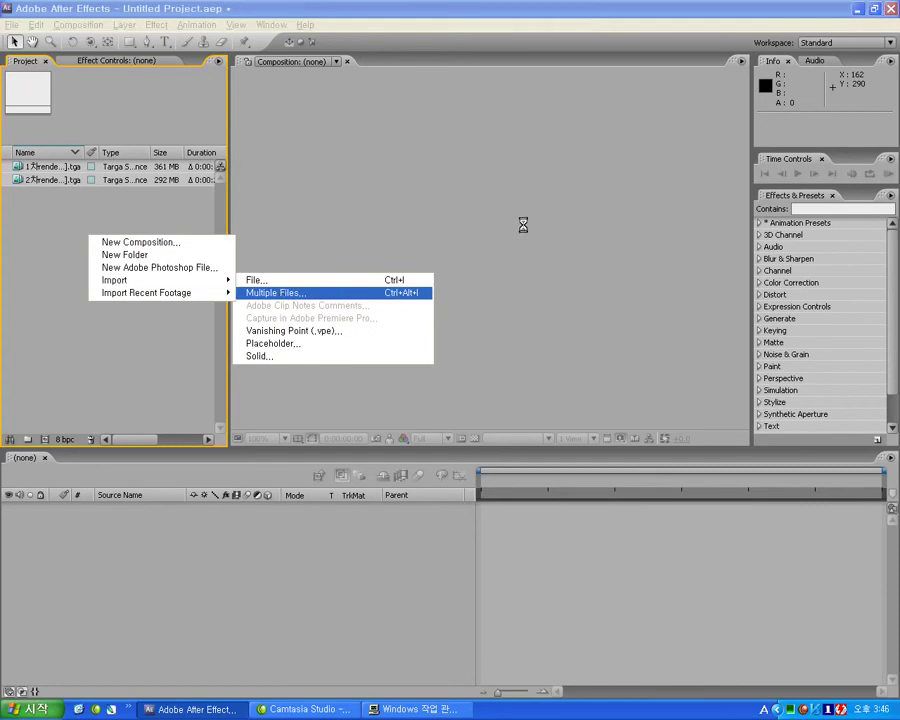
pyautogui.click(579, 175)
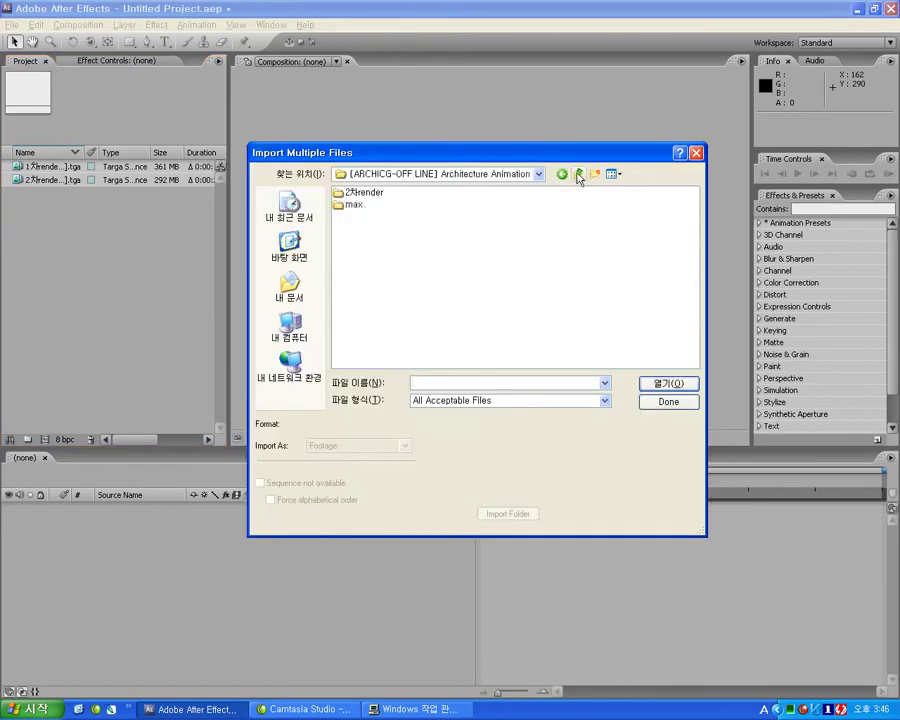
pyautogui.doubleClick(312, 283)
pyautogui.doubleClick(352, 196)
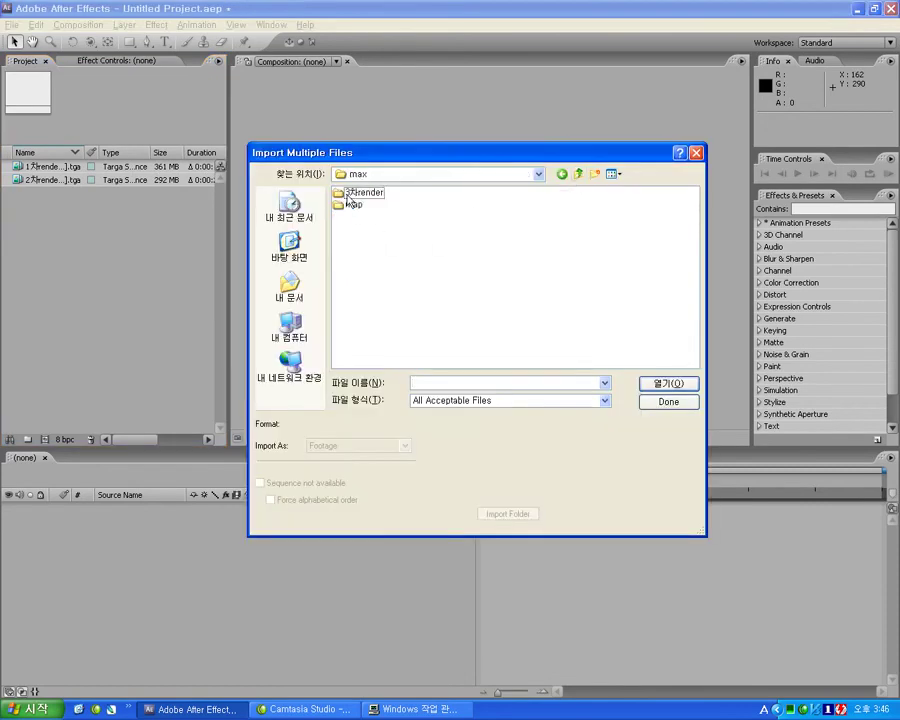
pyautogui.doubleClick(352, 194)
pyautogui.doubleClick(362, 193)
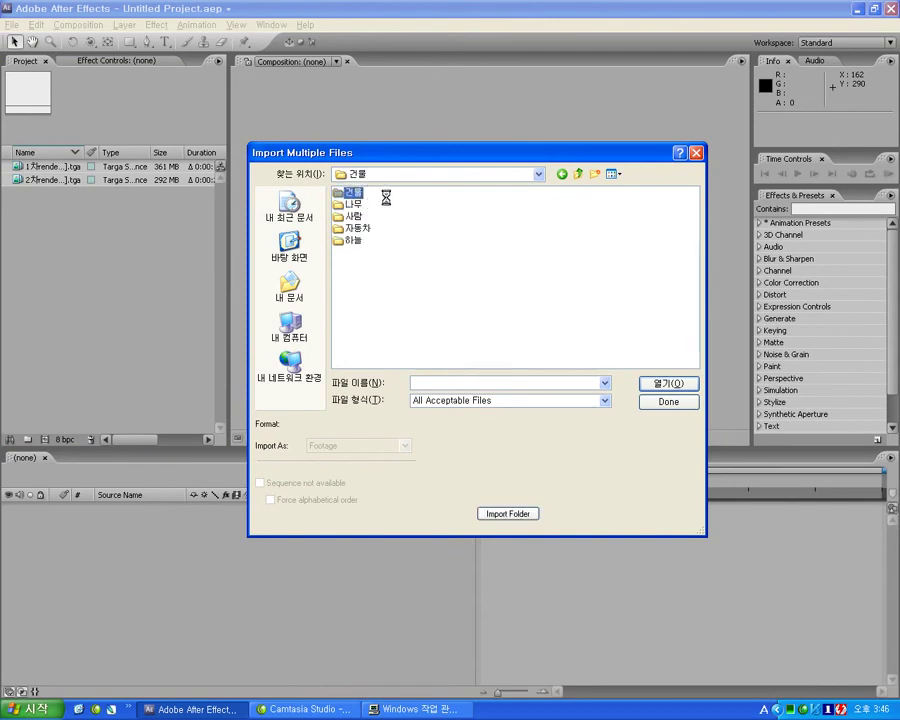
pyautogui.doubleClick(384, 196)
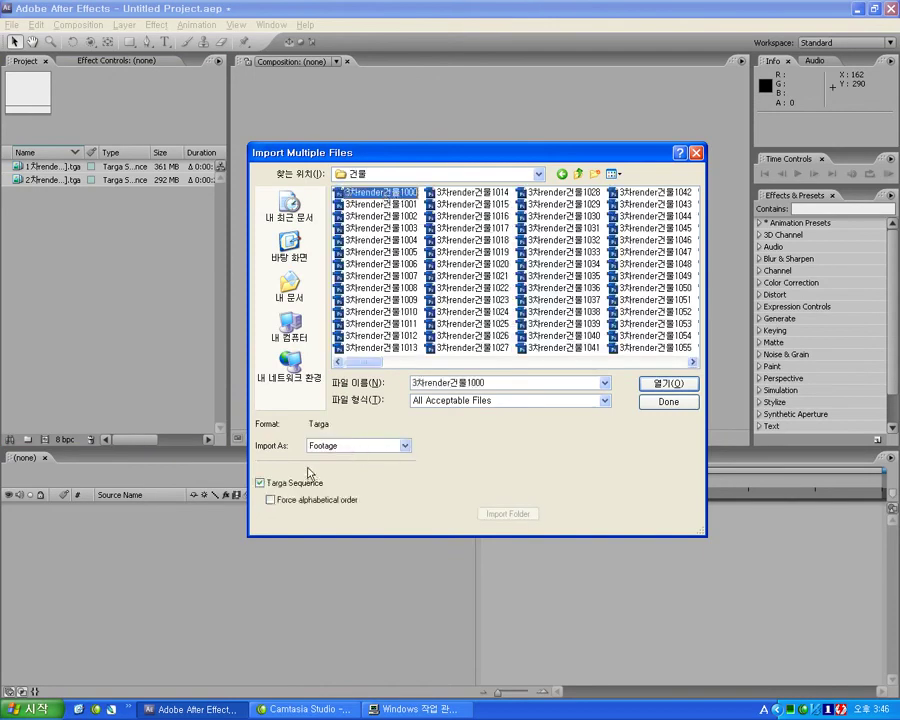
# - Import the 나무 and 사람 image sequences, accepting their alpha interpretation
pyautogui.click(578, 175)
pyautogui.doubleClick(356, 206)
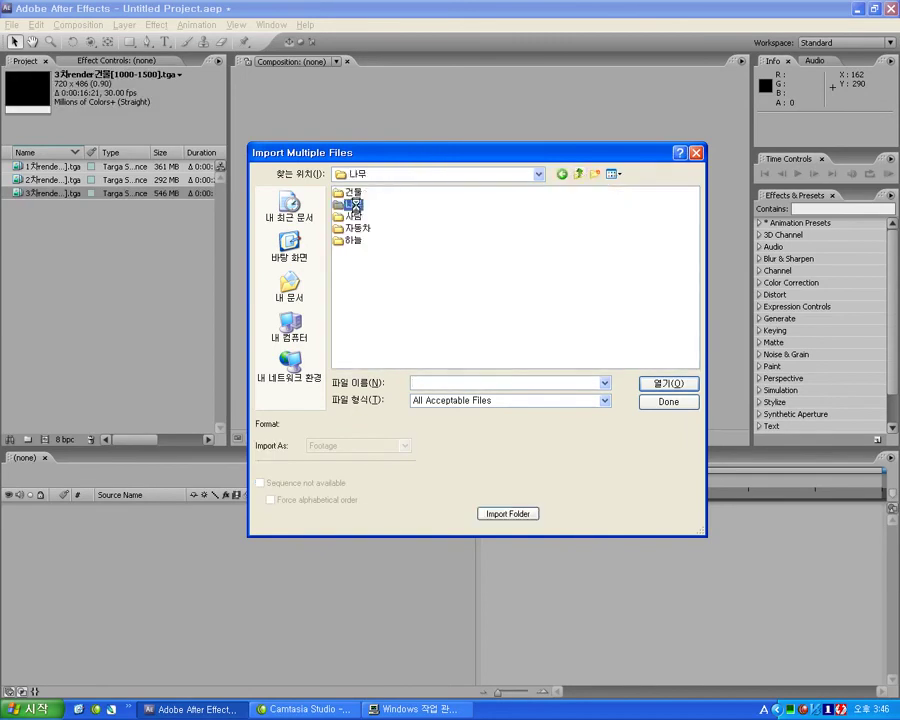
pyautogui.click(370, 198)
pyautogui.doubleClick(370, 197)
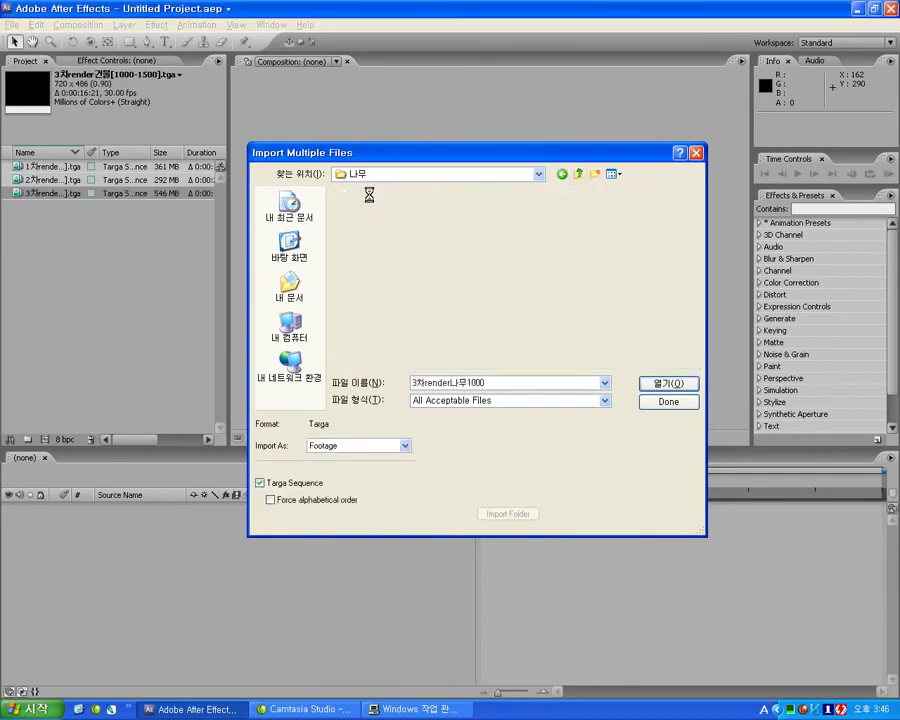
pyautogui.press('Return')
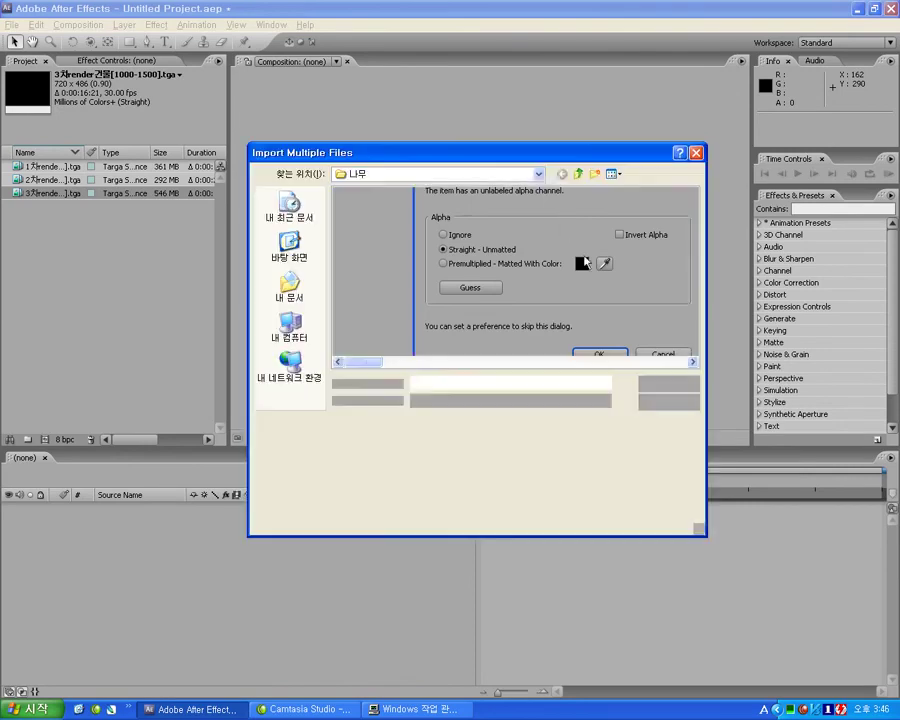
pyautogui.click(578, 174)
pyautogui.doubleClick(353, 216)
pyautogui.click(367, 192)
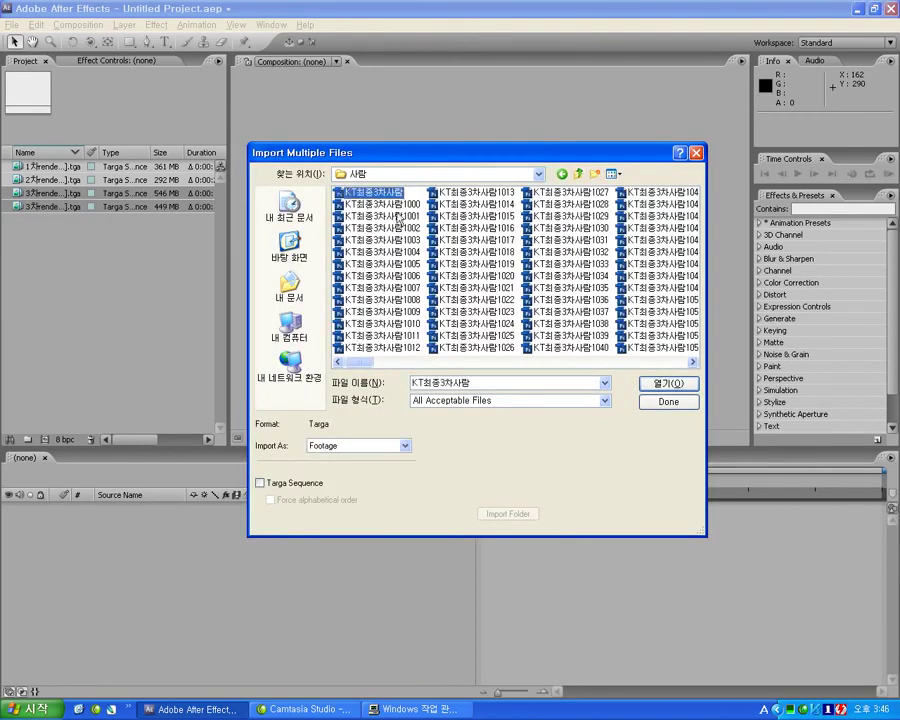
pyautogui.doubleClick(367, 204)
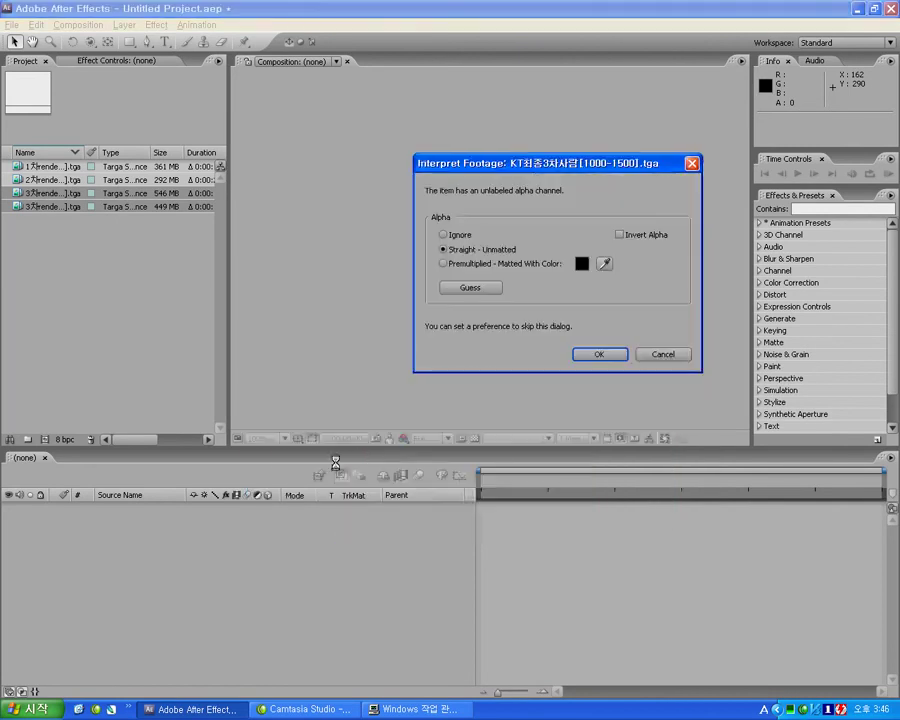
pyautogui.press('Return')
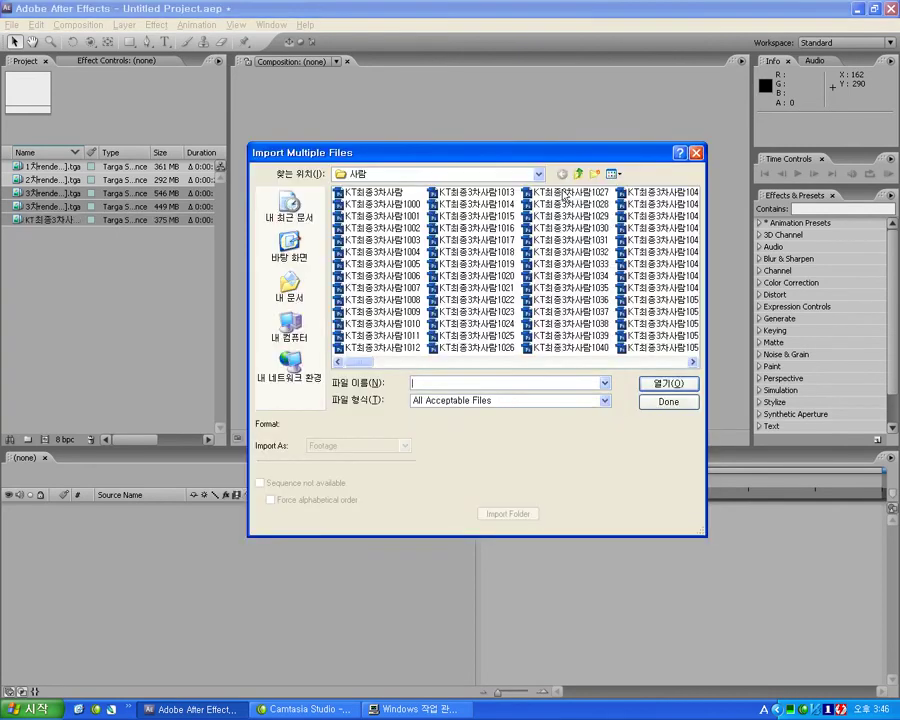
# - Import the 자동차 and 하늘 image sequences, then finish the multi-file import
pyautogui.click(578, 174)
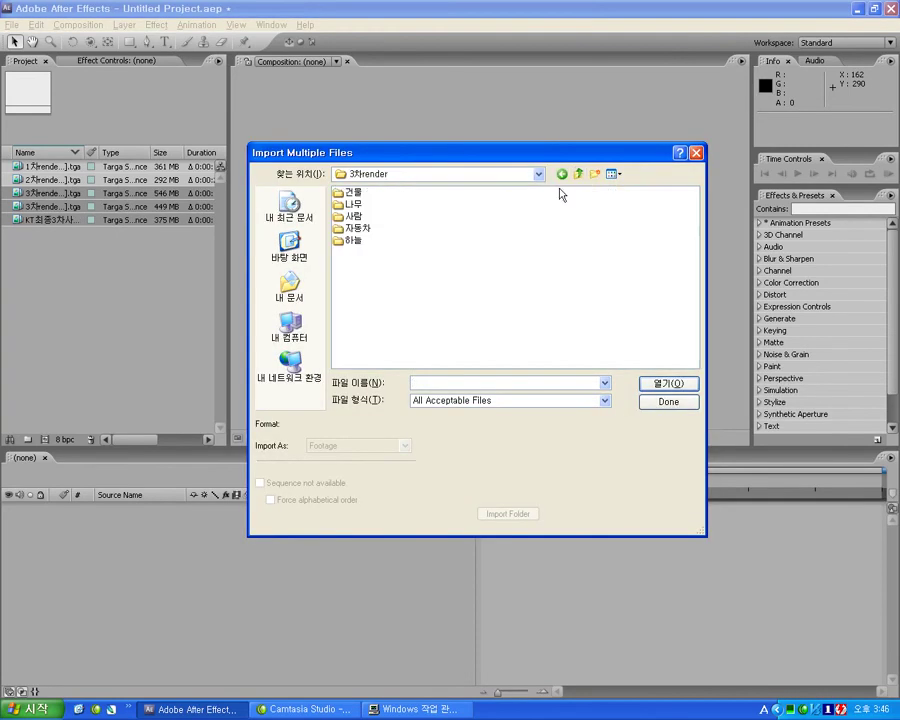
pyautogui.click(359, 231)
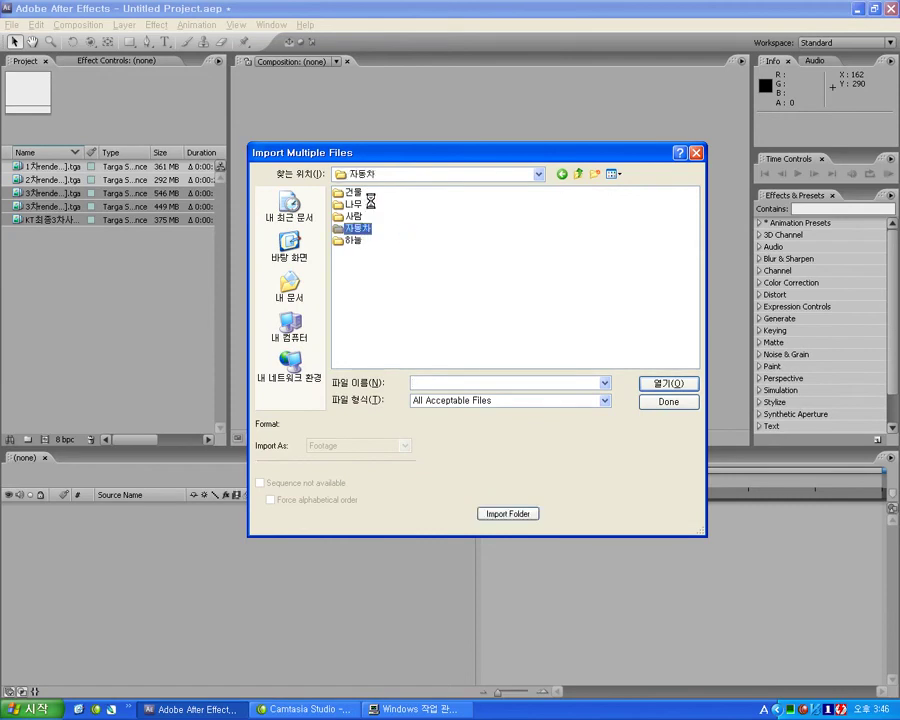
pyautogui.doubleClick(357, 230)
pyautogui.doubleClick(383, 196)
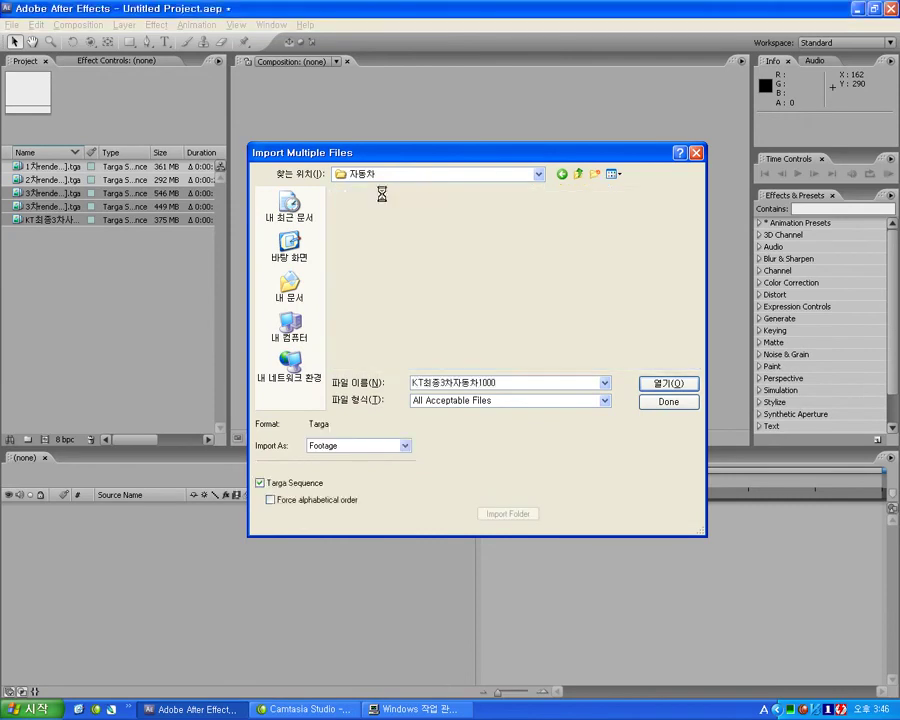
pyautogui.press('Return')
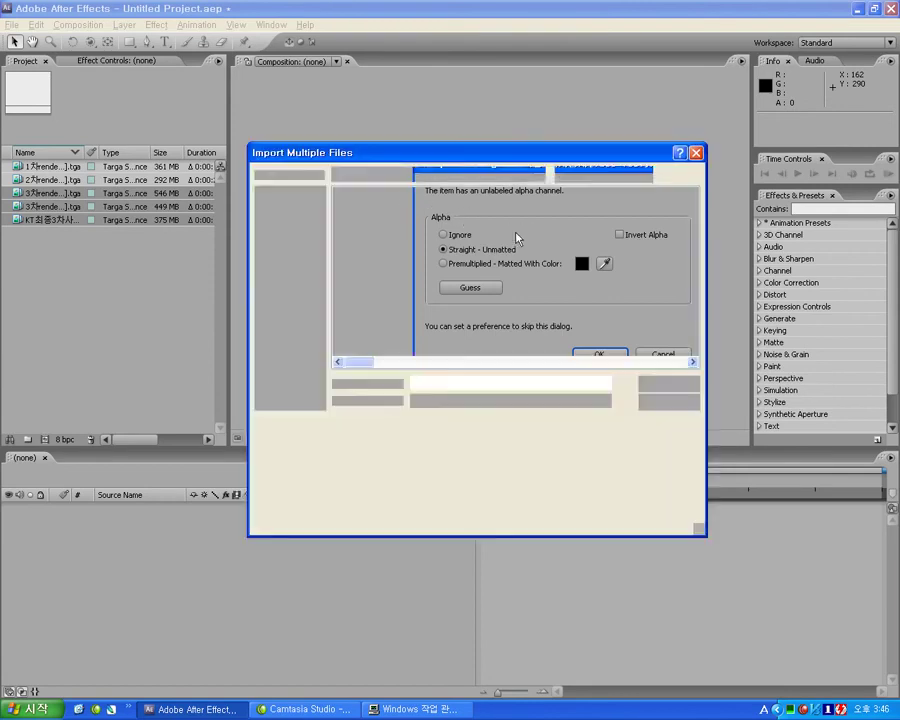
pyautogui.click(577, 175)
pyautogui.doubleClick(353, 240)
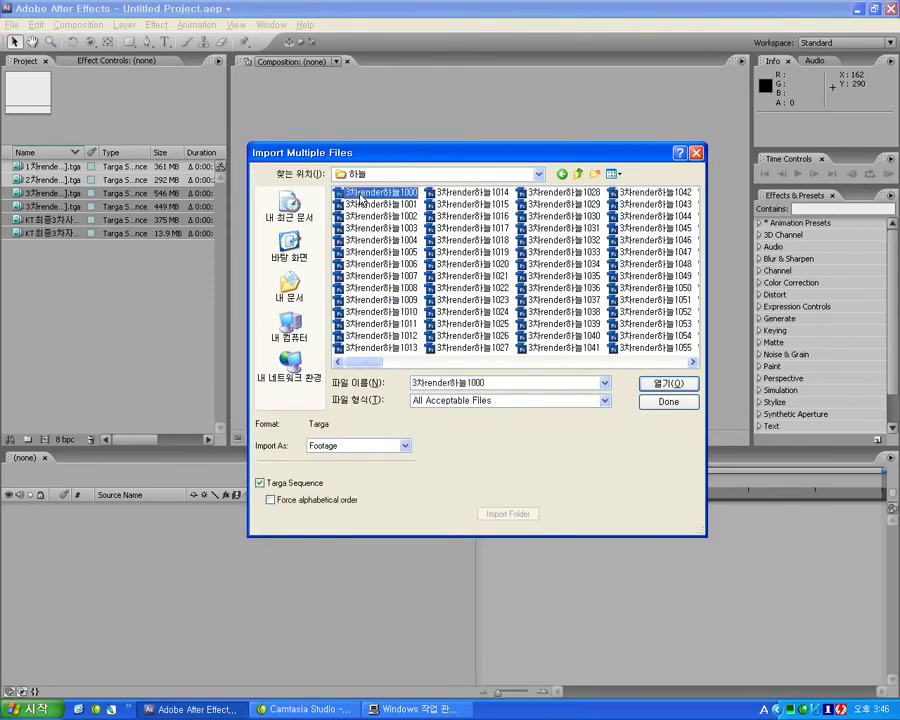
pyautogui.doubleClick(360, 196)
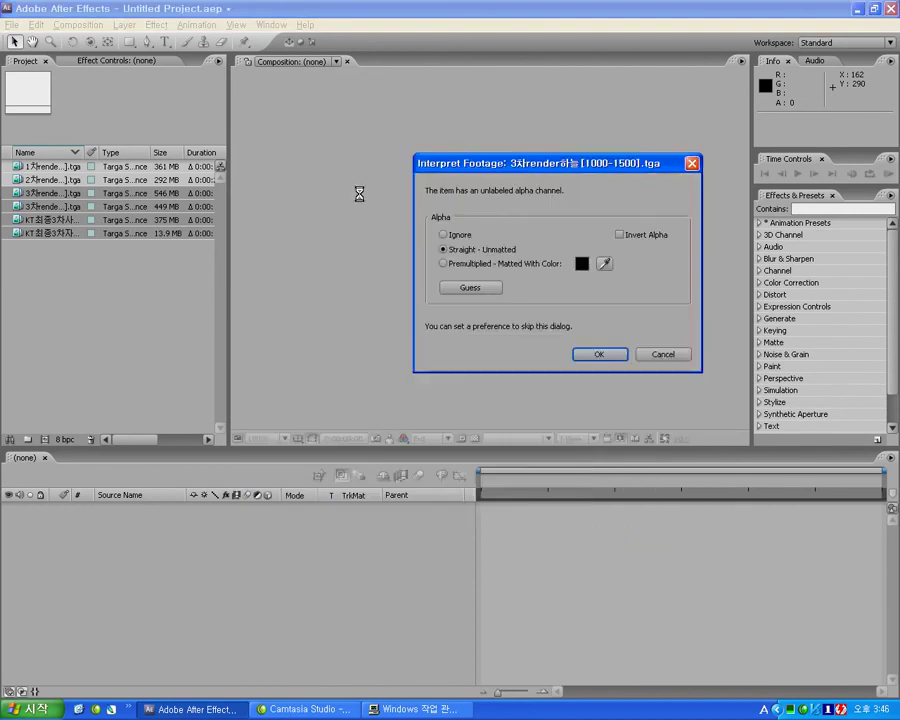
pyautogui.press('Return')
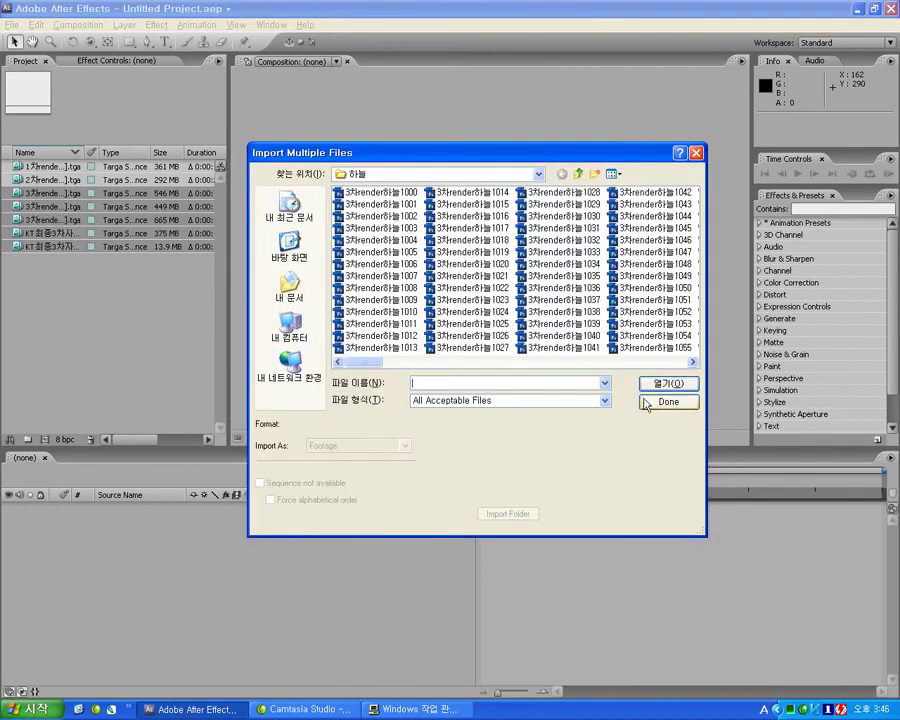
pyautogui.click(645, 401)
pyautogui.click(110, 320)
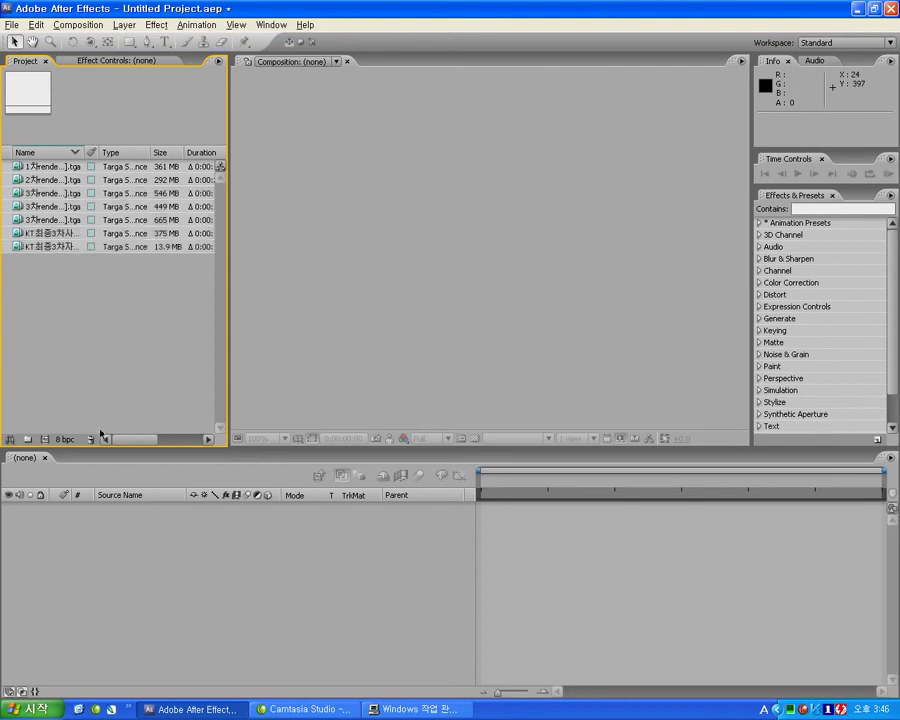
# - Create Comp 1 (720 x 480, 29.97 fps, 0;02;10;00) and select the 1차render footage
pyautogui.click(44, 440)
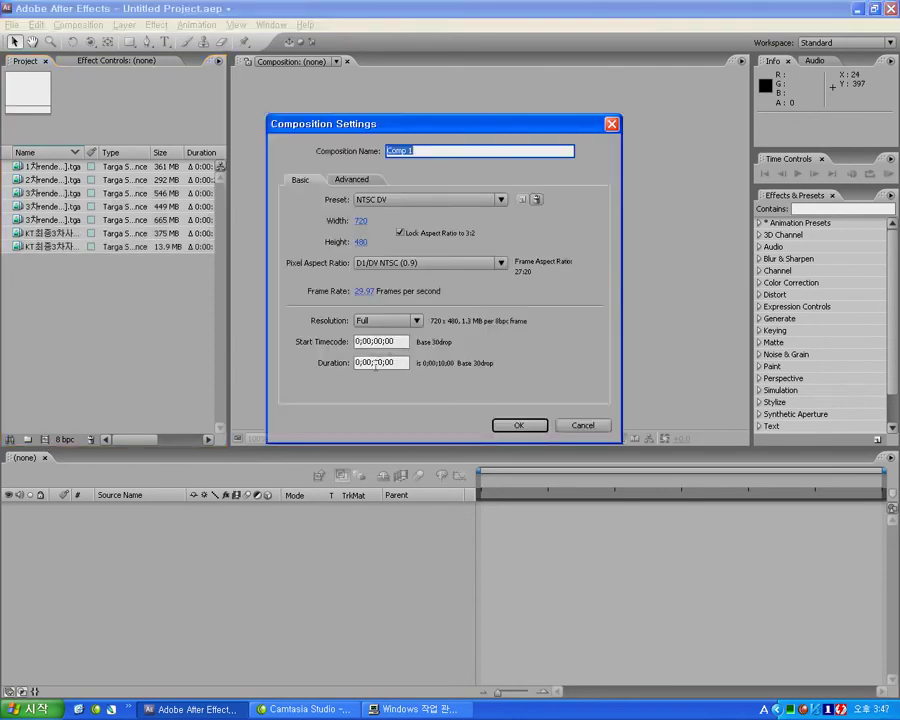
pyautogui.click(370, 362)
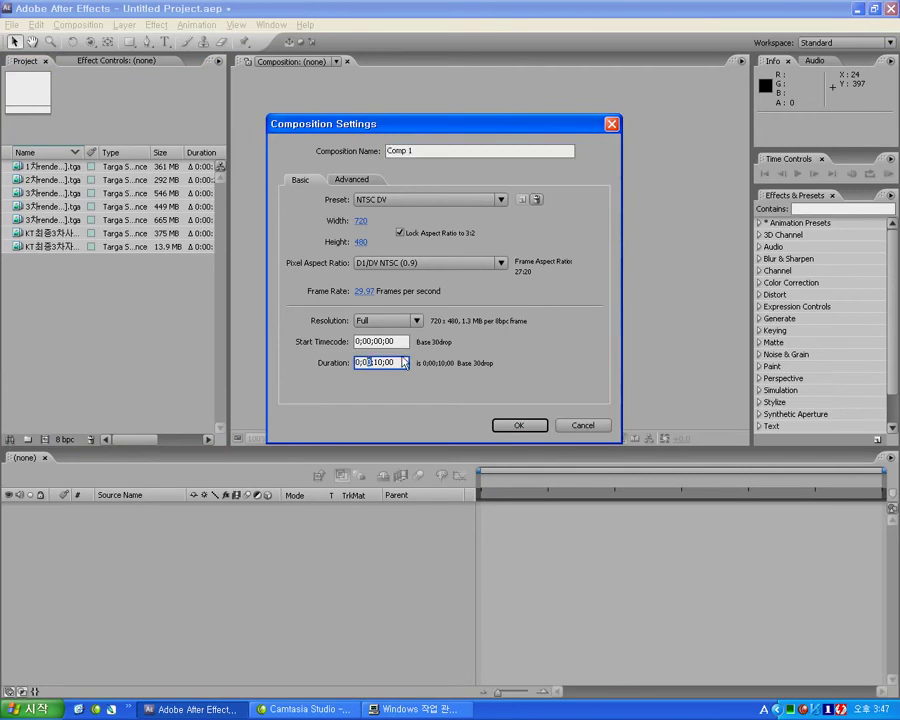
pyautogui.write('2')
pyautogui.click(518, 425)
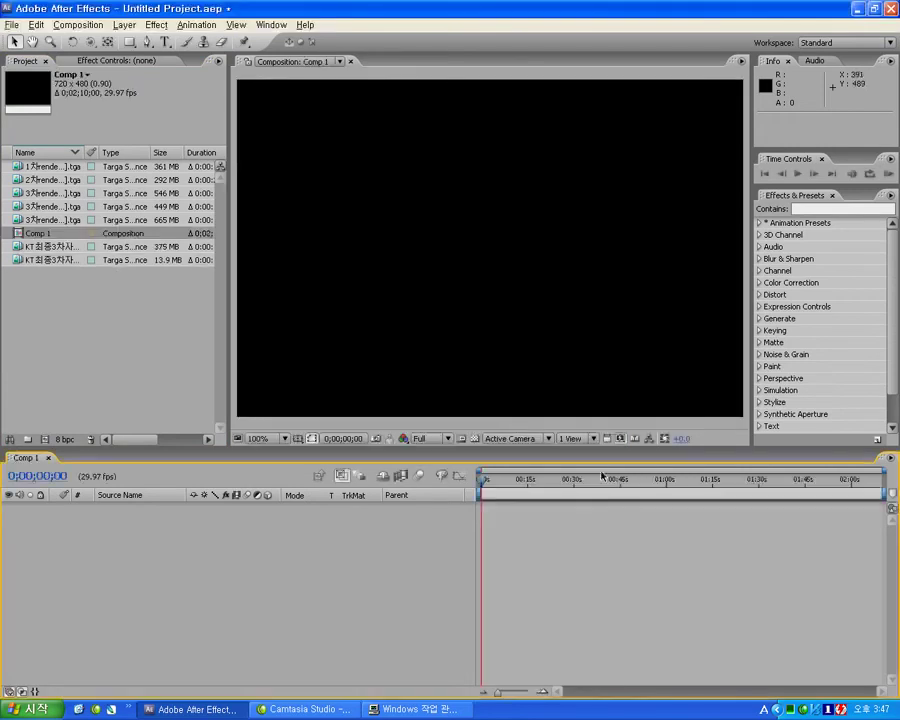
pyautogui.click(53, 170)
# - Drop 1차render into Comp 1 at the start and zoom the timeline to the first 54 seconds
pyautogui.moveTo(50, 170); pyautogui.dragTo(472, 530)
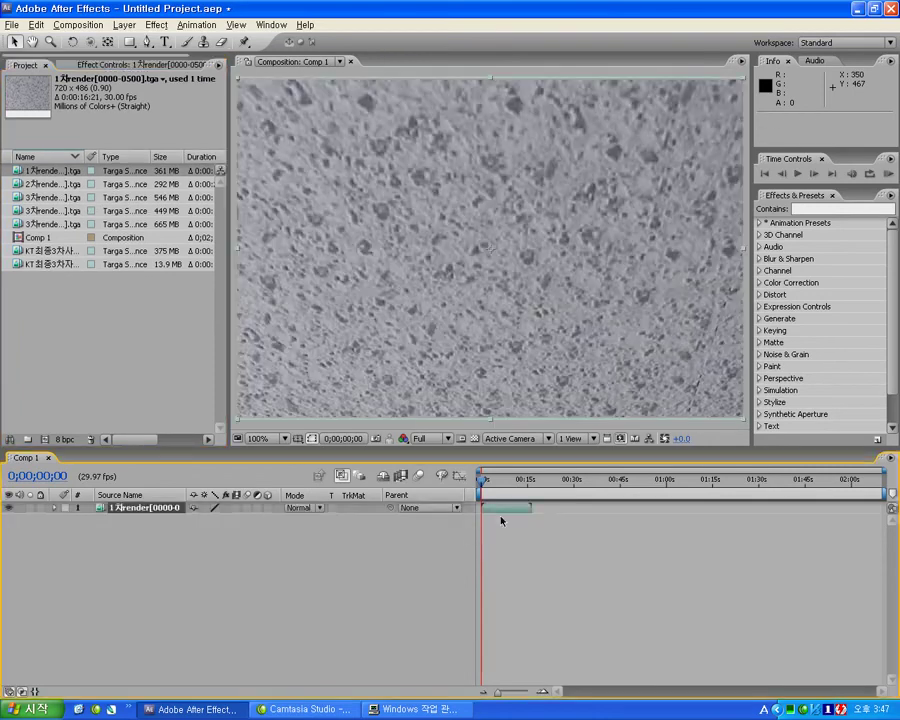
pyautogui.moveTo(883, 470); pyautogui.dragTo(650, 470)
pyautogui.moveTo(512, 482)
pyautogui.mouseDown()
pyautogui.moveTo(577, 484)
pyautogui.moveTo(548, 485)
pyautogui.mouseUp()
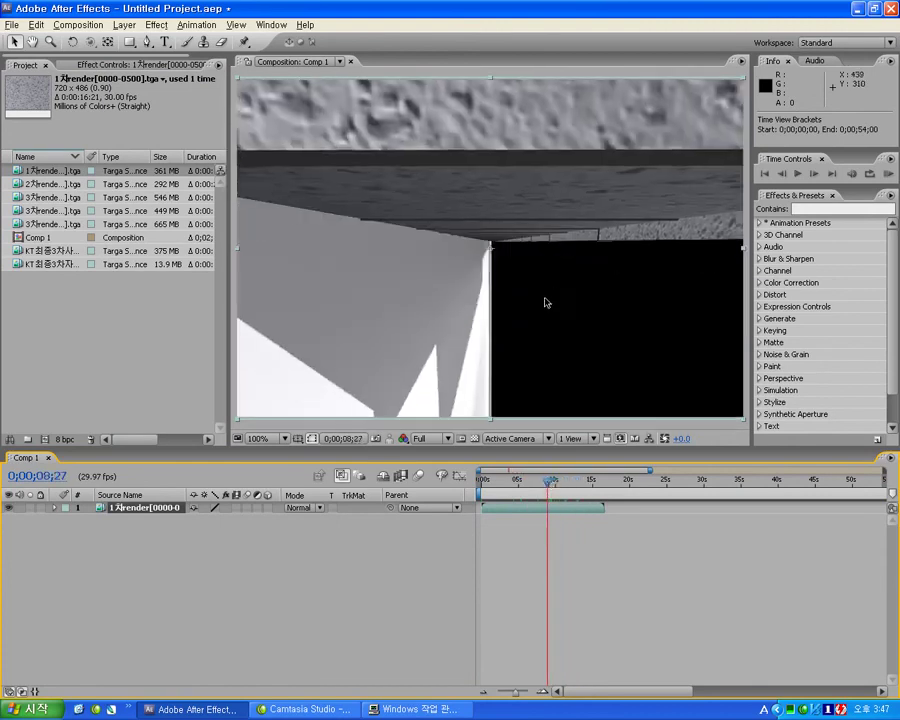
pyautogui.click(474, 440)
pyautogui.click(474, 440)
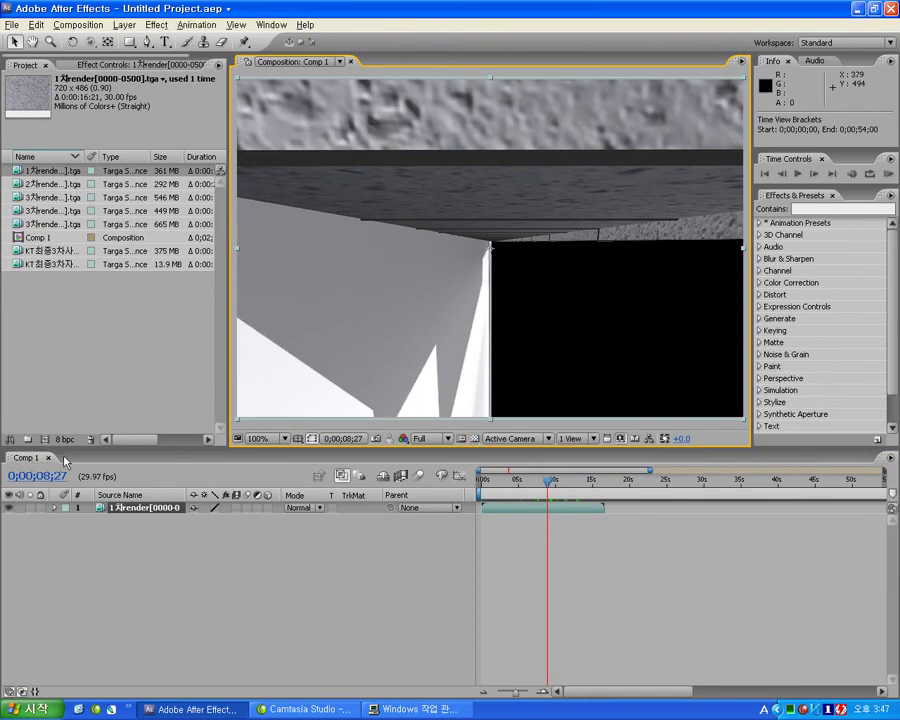
# - Pick white in Comp 1's Background Color picker and apply it
pyautogui.click(80, 26)
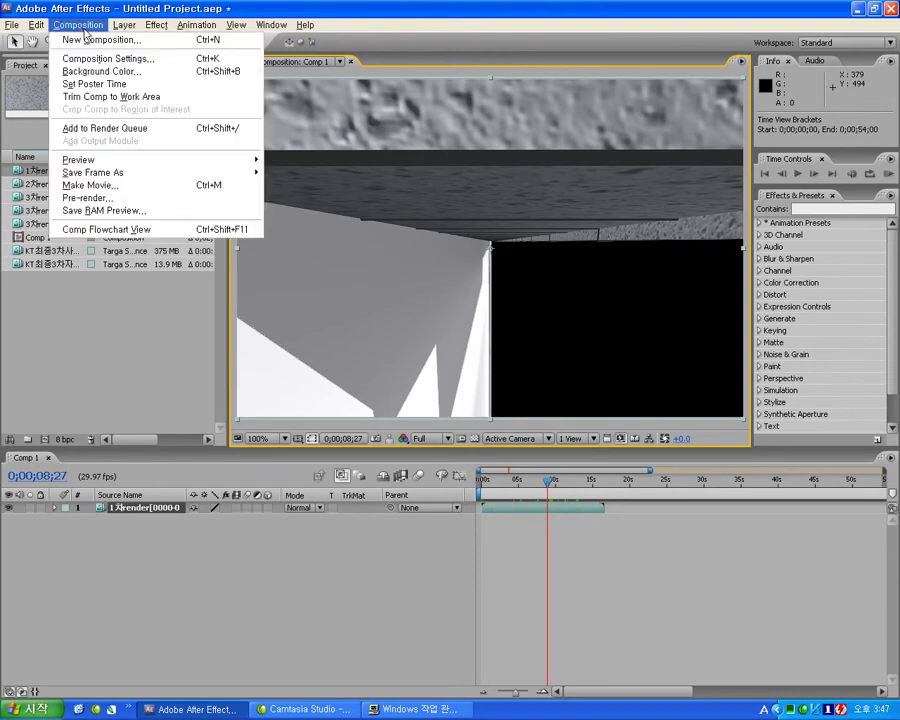
pyautogui.click(115, 72)
pyautogui.click(434, 243)
pyautogui.moveTo(395, 245); pyautogui.dragTo(185, 199)
pyautogui.click(545, 233)
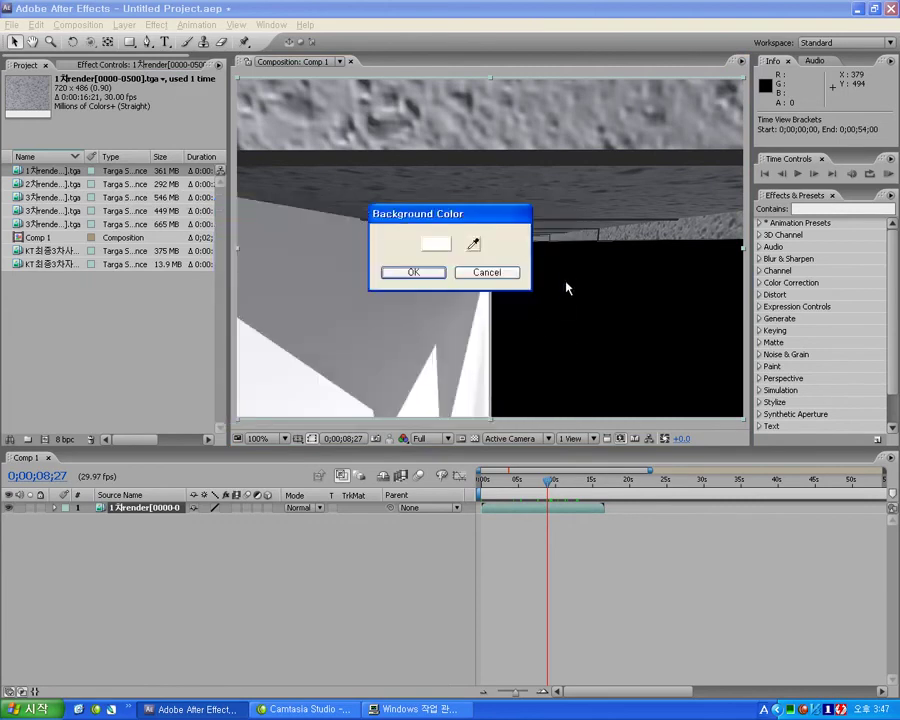
pyautogui.press('Return')
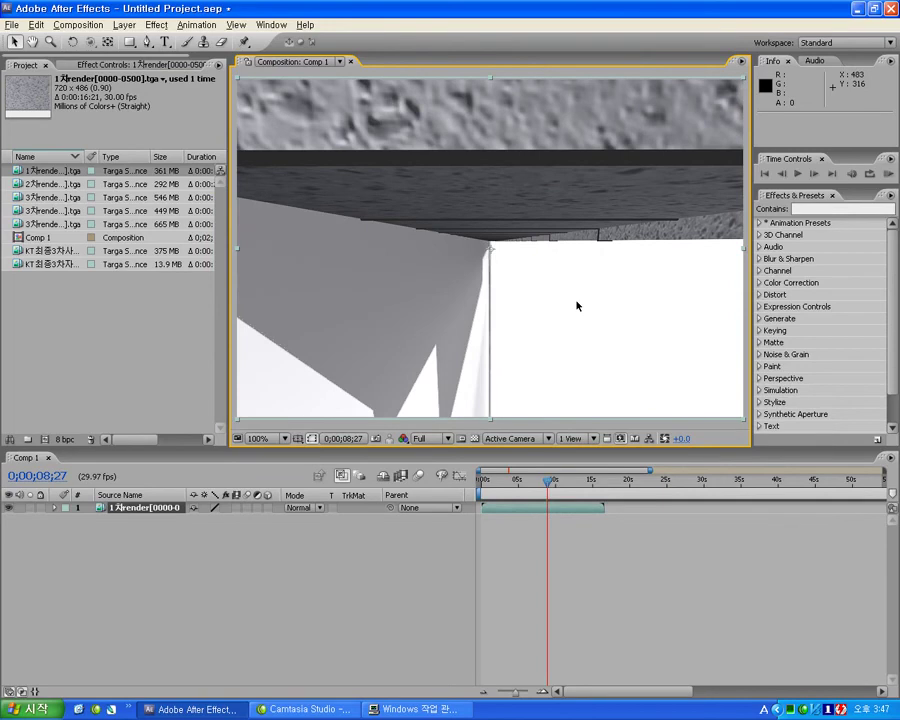
# - Add 2차render to Comp 1 as layer 2 and slide it to start near 16 seconds
pyautogui.moveTo(50, 184)
pyautogui.mouseDown()
pyautogui.moveTo(597, 568)
pyautogui.moveTo(605, 530)
pyautogui.mouseUp()
pyautogui.moveTo(594, 481); pyautogui.dragTo(640, 517)
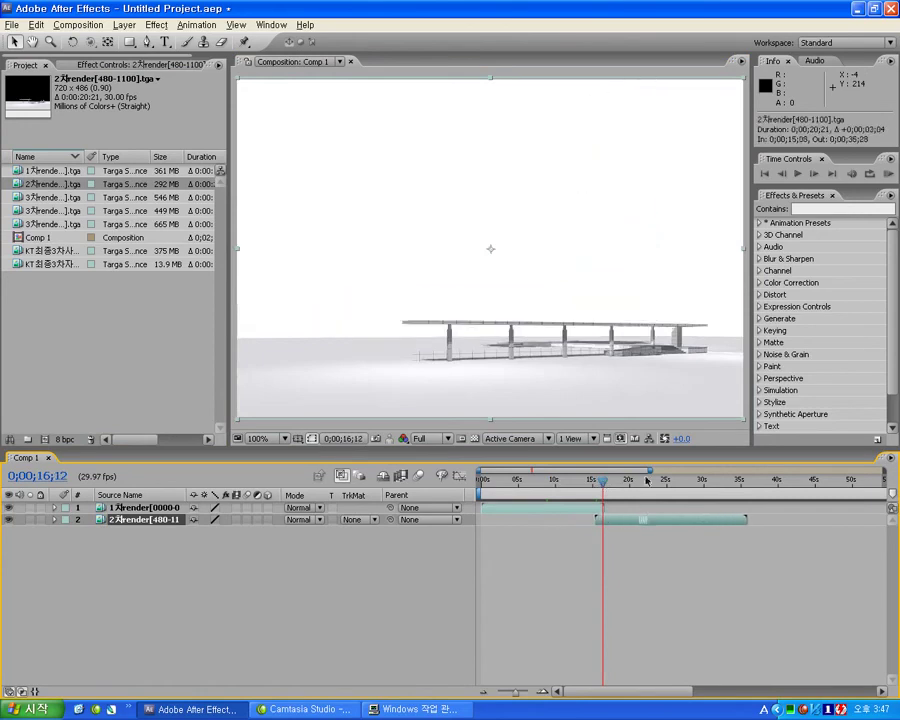
pyautogui.moveTo(649, 471); pyautogui.dragTo(590, 471)
pyautogui.moveTo(530, 471); pyautogui.dragTo(562, 470)
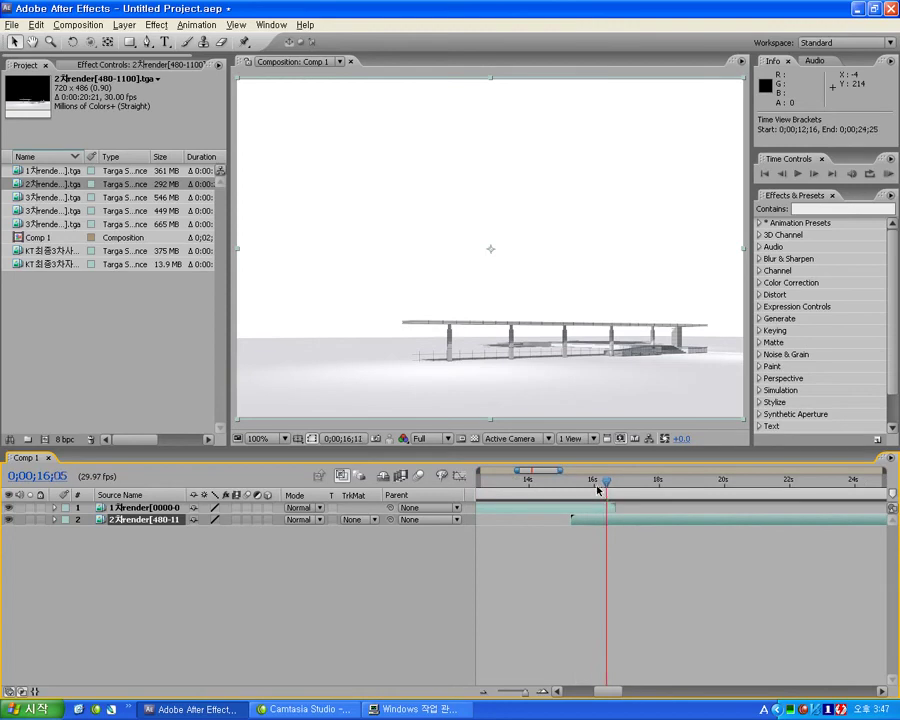
pyautogui.moveTo(625, 517); pyautogui.dragTo(651, 518)
pyautogui.moveTo(607, 482)
pyautogui.mouseDown()
pyautogui.moveTo(631, 486)
pyautogui.moveTo(601, 481)
pyautogui.mouseUp()
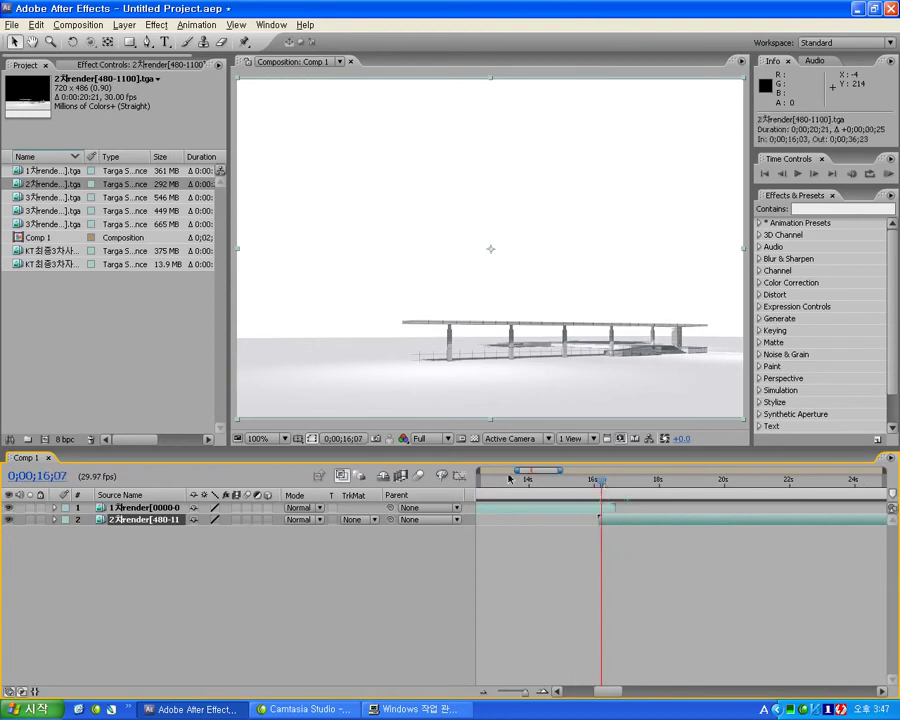
# - Lower layer 1's opacity to 54%
pyautogui.click(55, 508)
pyautogui.click(66, 520)
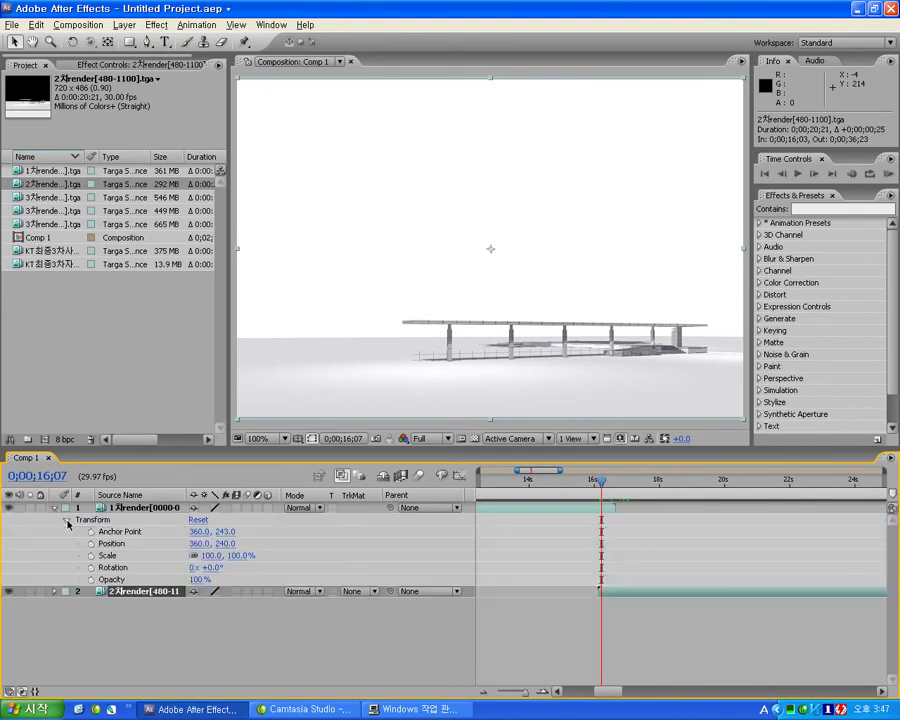
pyautogui.moveTo(197, 580); pyautogui.dragTo(170, 584)
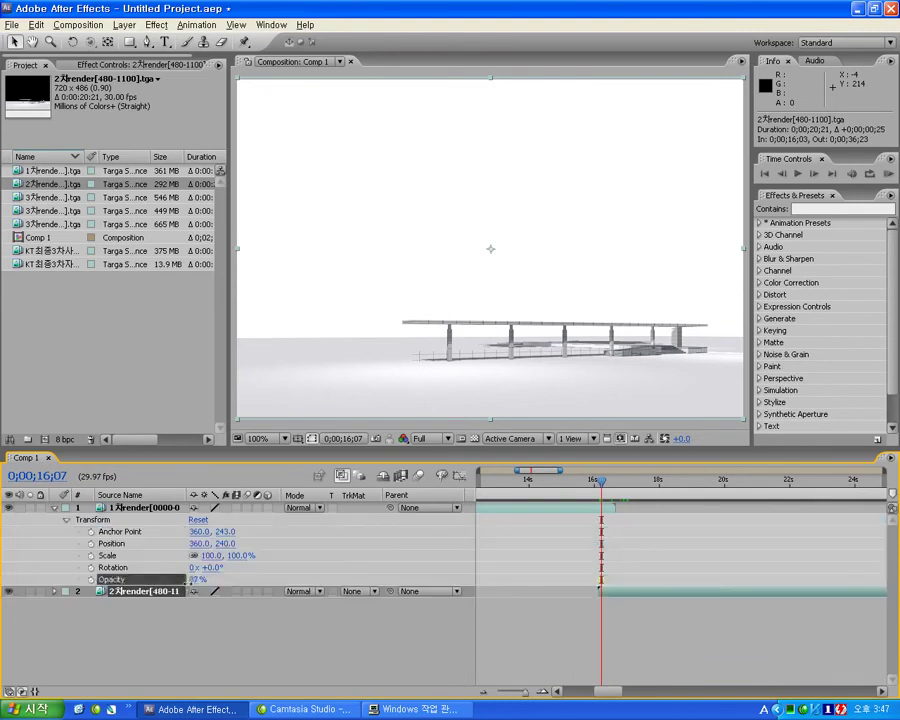
pyautogui.moveTo(600, 481)
pyautogui.mouseDown()
pyautogui.moveTo(548, 494)
pyautogui.moveTo(604, 491)
pyautogui.mouseUp()
# - Preview the shot overlap and realign layer 2's start with the current time around 16;02
pyautogui.moveTo(600, 592); pyautogui.dragTo(633, 592)
pyautogui.moveTo(610, 488); pyautogui.dragTo(643, 490)
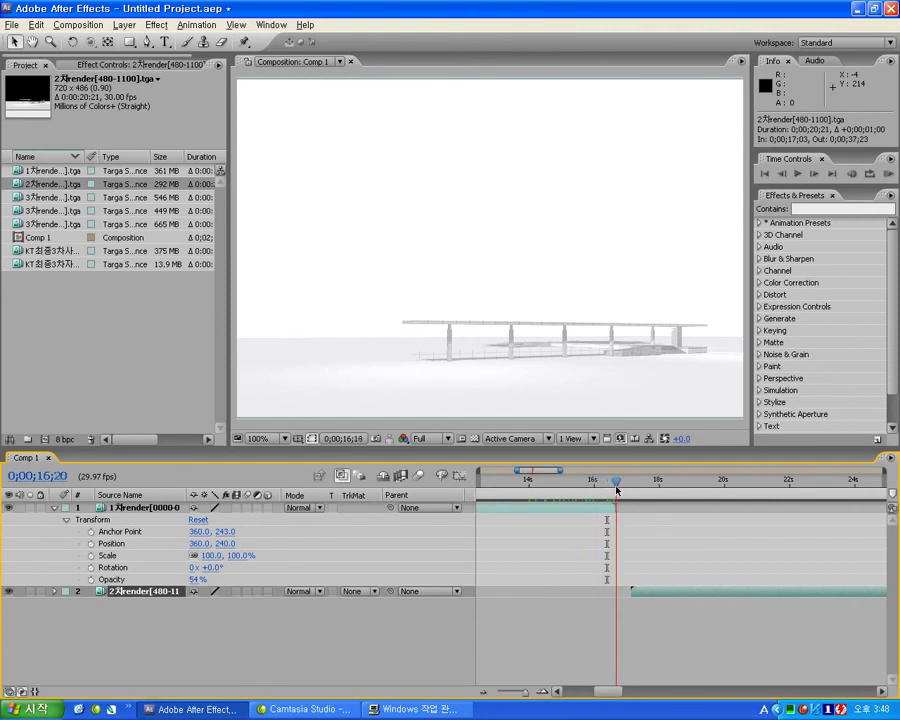
pyautogui.press('space')
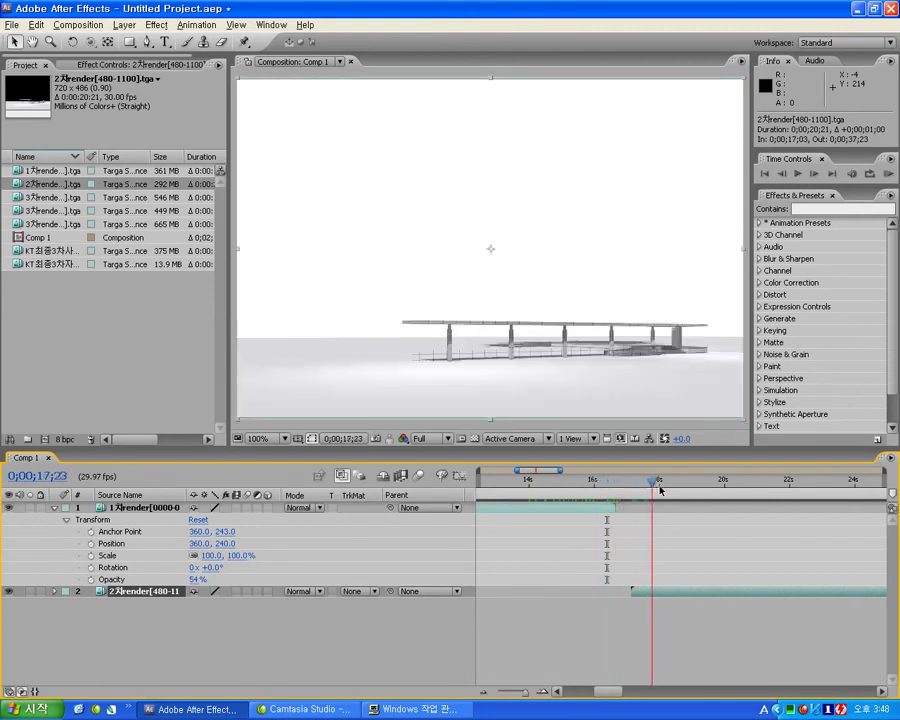
pyautogui.moveTo(673, 490)
pyautogui.mouseDown()
pyautogui.moveTo(583, 487)
pyautogui.moveTo(605, 488)
pyautogui.moveTo(593, 487)
pyautogui.mouseUp()
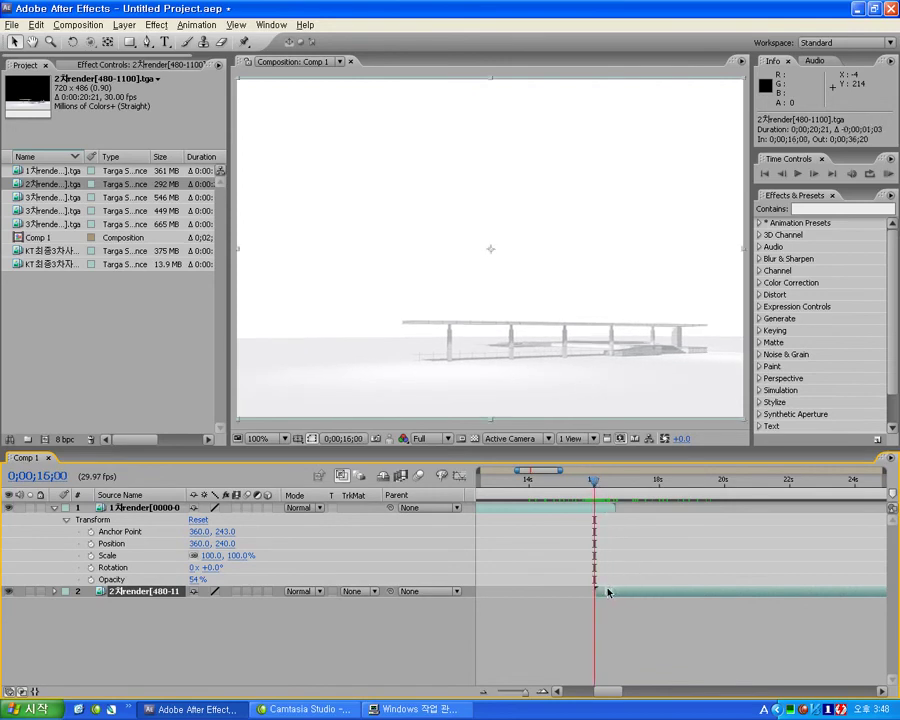
pyautogui.moveTo(596, 488); pyautogui.dragTo(601, 488)
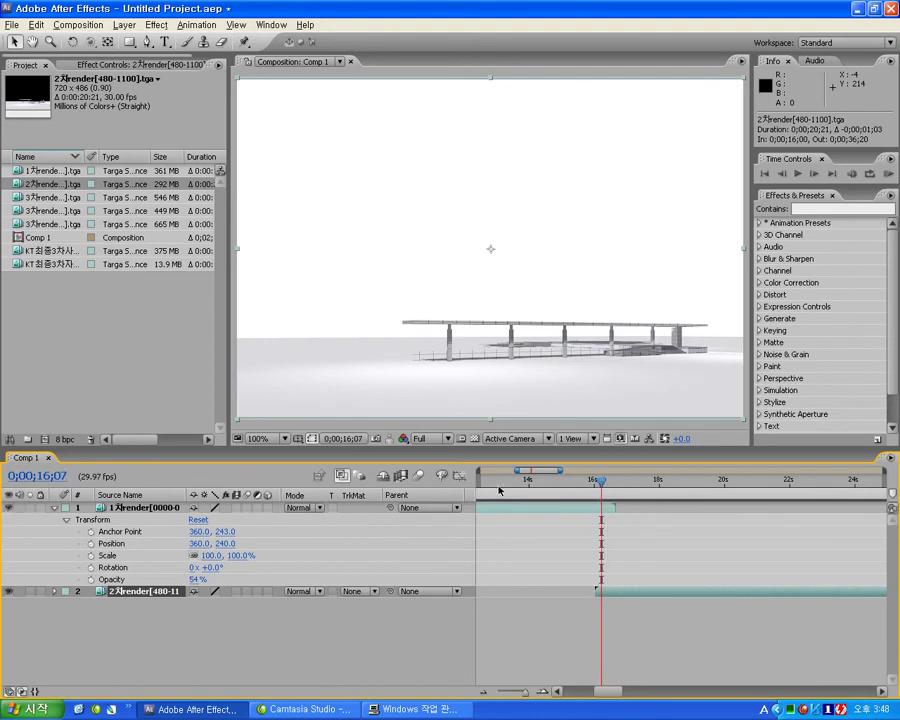
pyautogui.moveTo(499, 489); pyautogui.dragTo(689, 488)
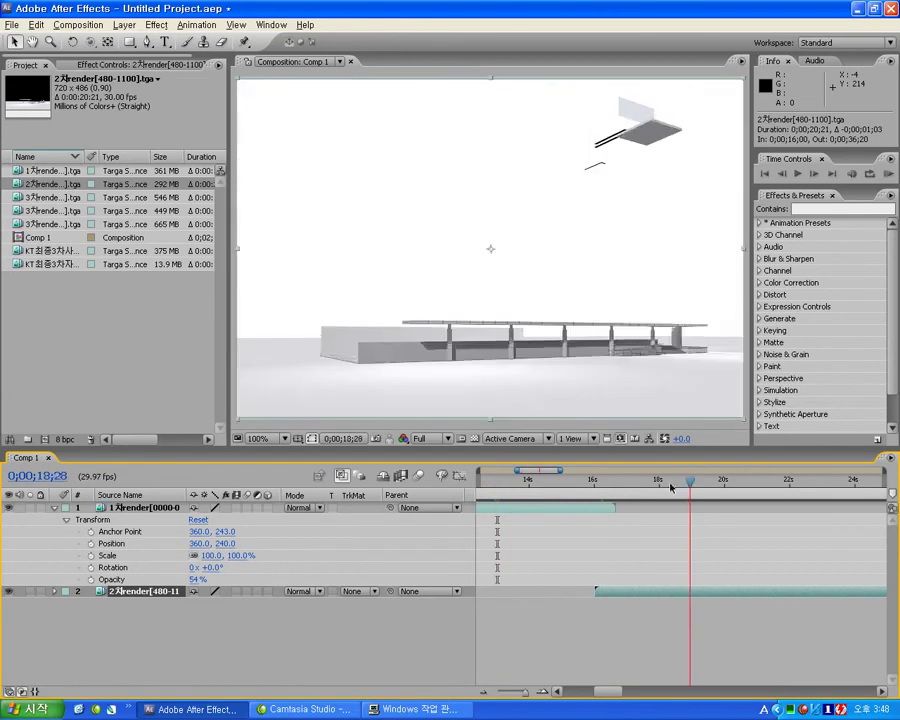
pyautogui.click(605, 489)
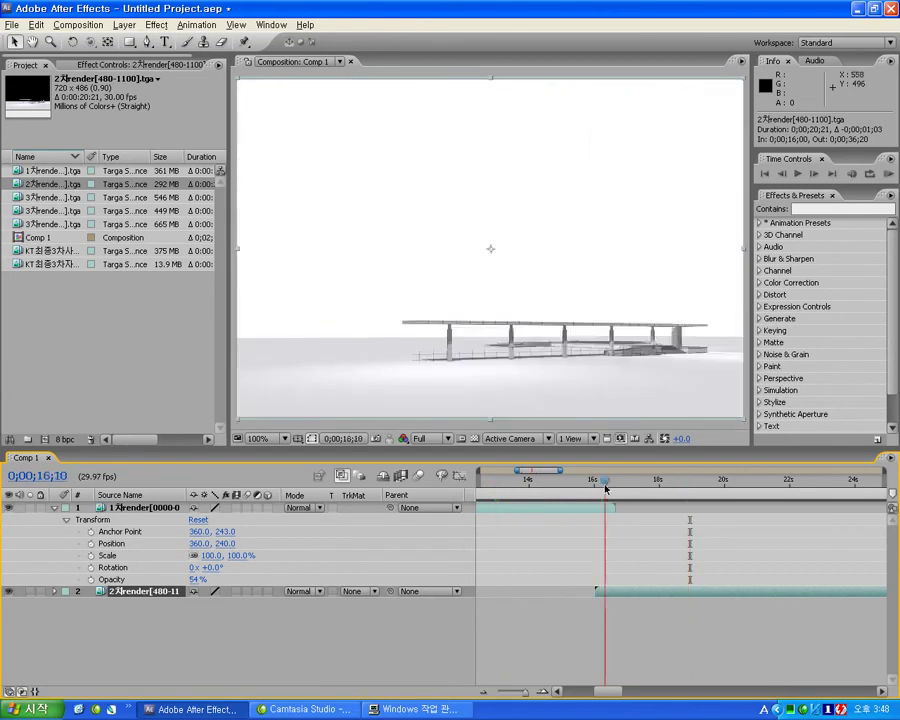
pyautogui.moveTo(605, 489); pyautogui.dragTo(608, 489)
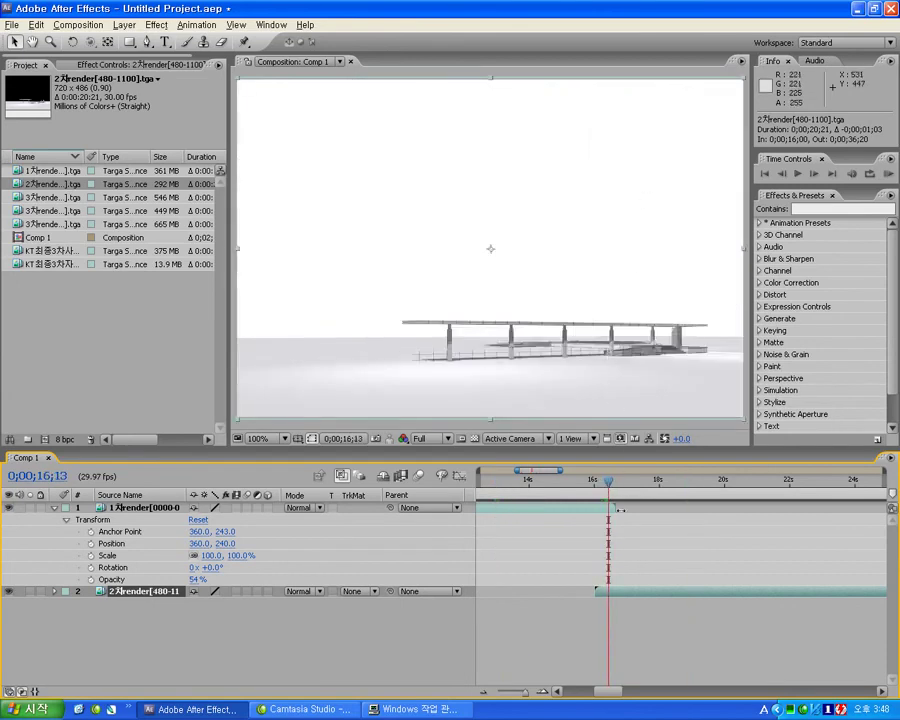
pyautogui.moveTo(608, 489); pyautogui.dragTo(597, 489)
pyautogui.moveTo(606, 569); pyautogui.dragTo(597, 519)
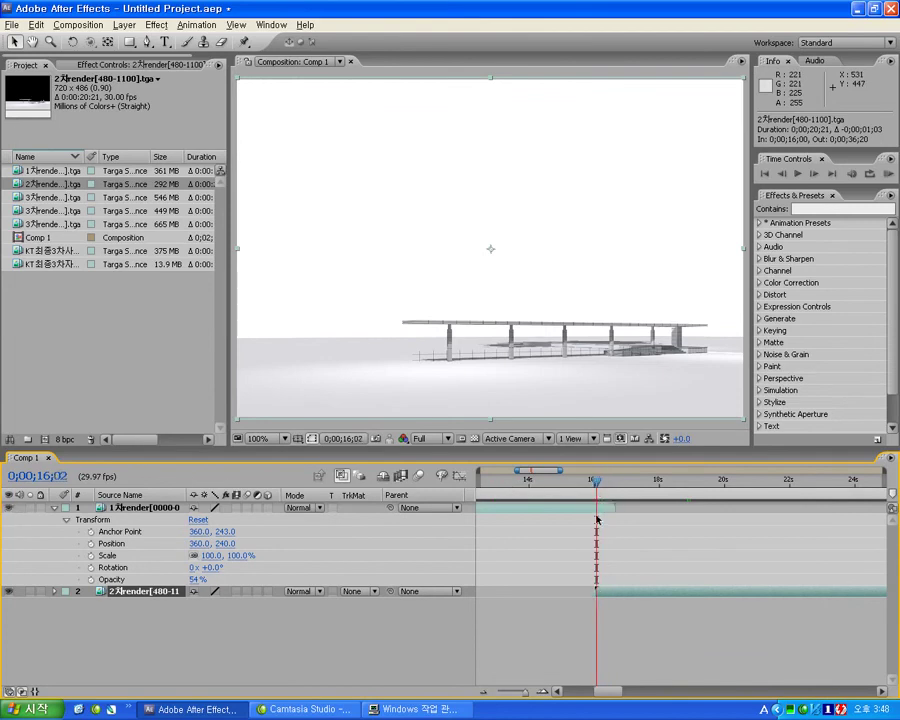
pyautogui.click(92, 580)
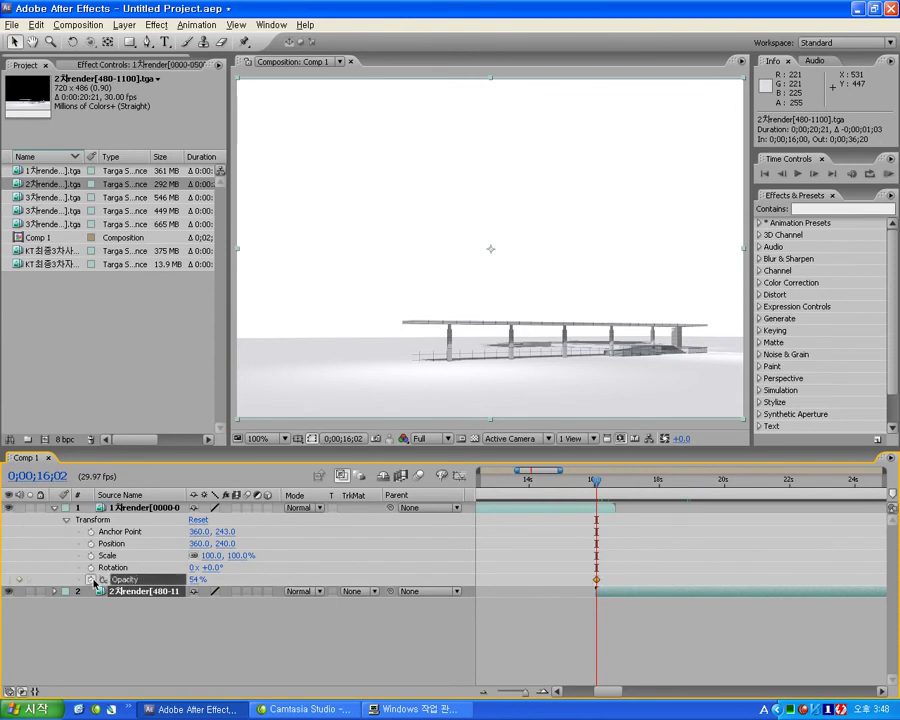
pyautogui.moveTo(196, 585); pyautogui.dragTo(422, 574)
pyautogui.click(613, 482)
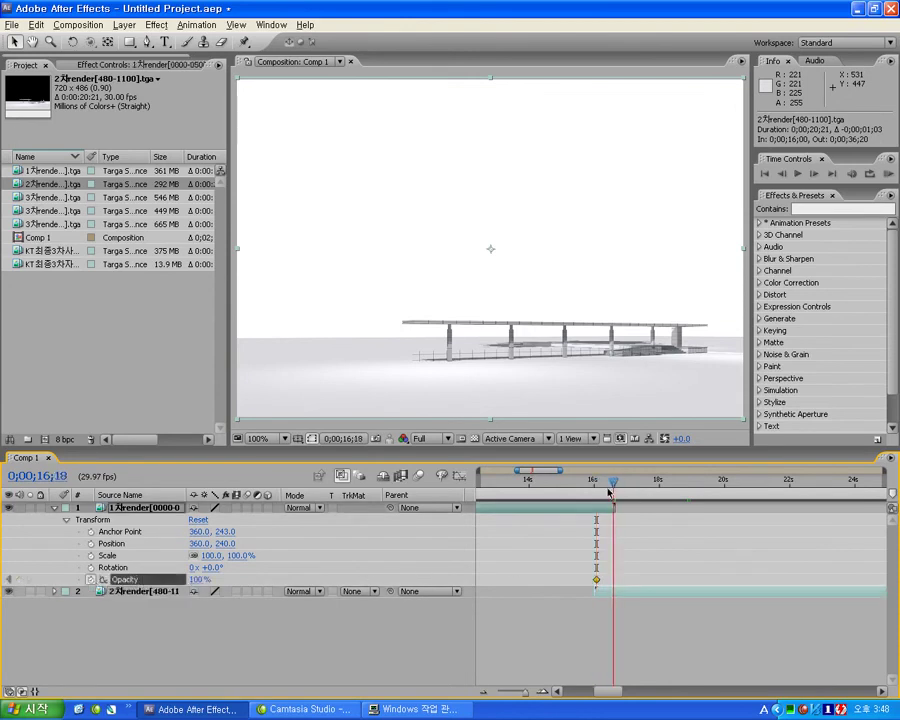
pyautogui.moveTo(197, 580); pyautogui.dragTo(66, 583)
pyautogui.moveTo(580, 485)
pyautogui.mouseDown()
pyautogui.moveTo(632, 485)
pyautogui.moveTo(599, 485)
pyautogui.mouseUp()
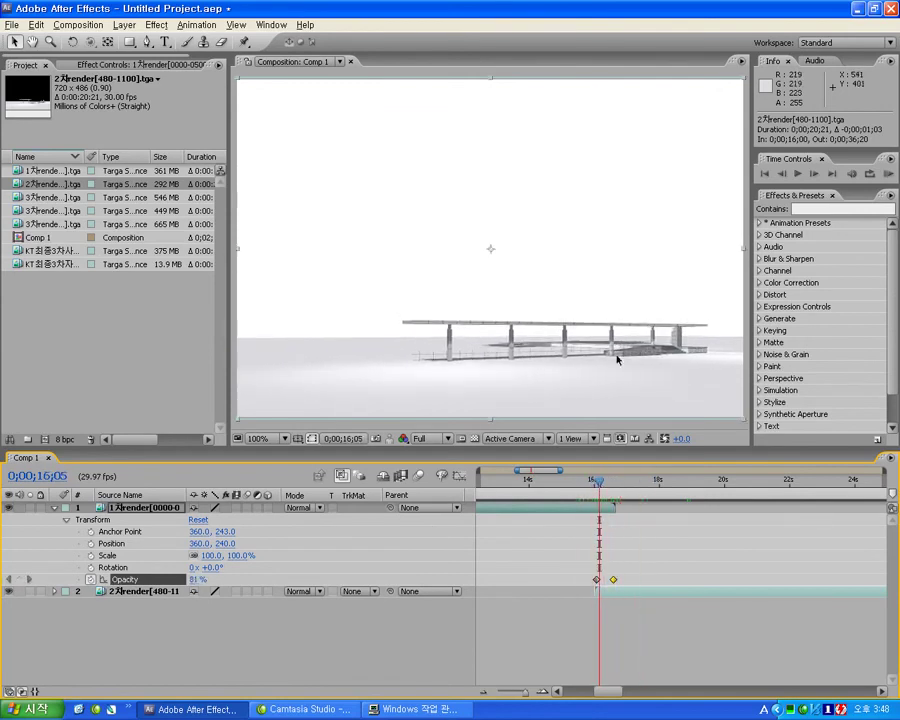
pyautogui.moveTo(598, 484)
pyautogui.mouseDown()
pyautogui.moveTo(582, 485)
pyautogui.moveTo(768, 490)
pyautogui.mouseUp()
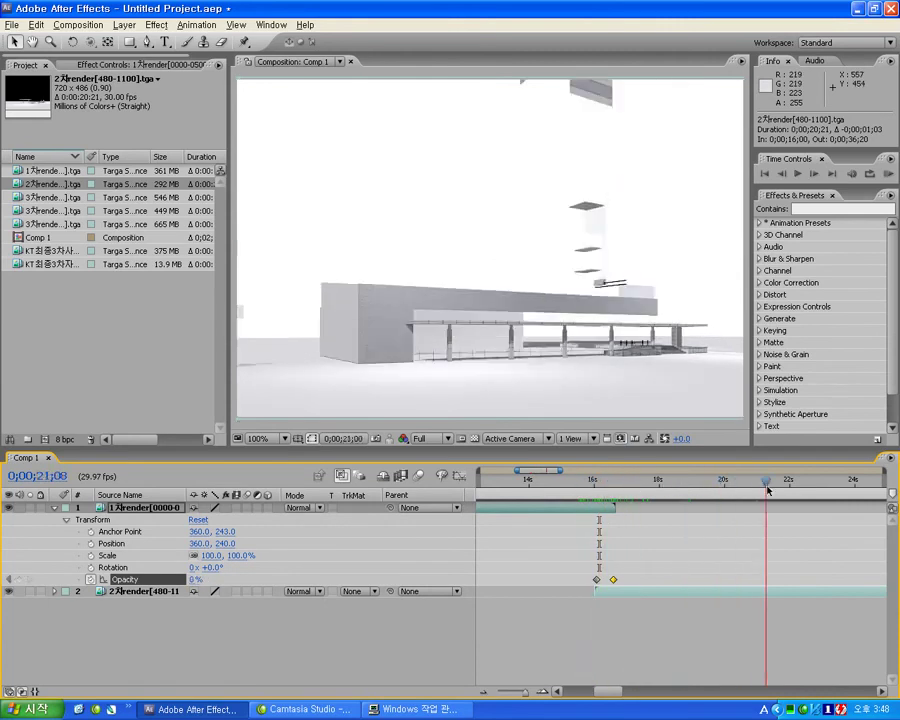
pyautogui.moveTo(516, 469); pyautogui.dragTo(455, 487)
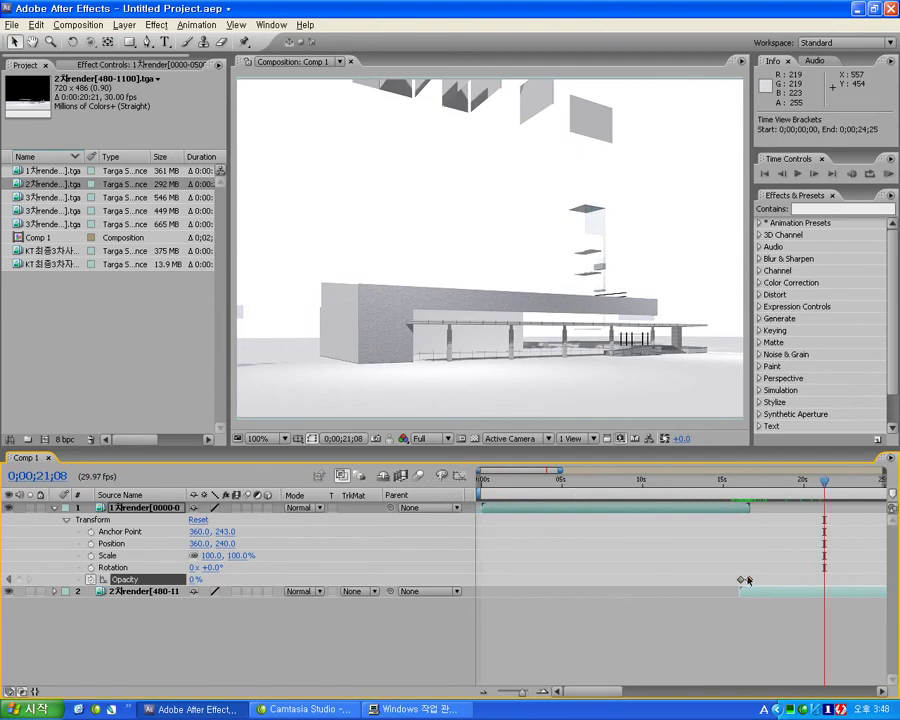
pyautogui.moveTo(560, 470); pyautogui.dragTo(672, 470)
pyautogui.moveTo(616, 482); pyautogui.dragTo(714, 487)
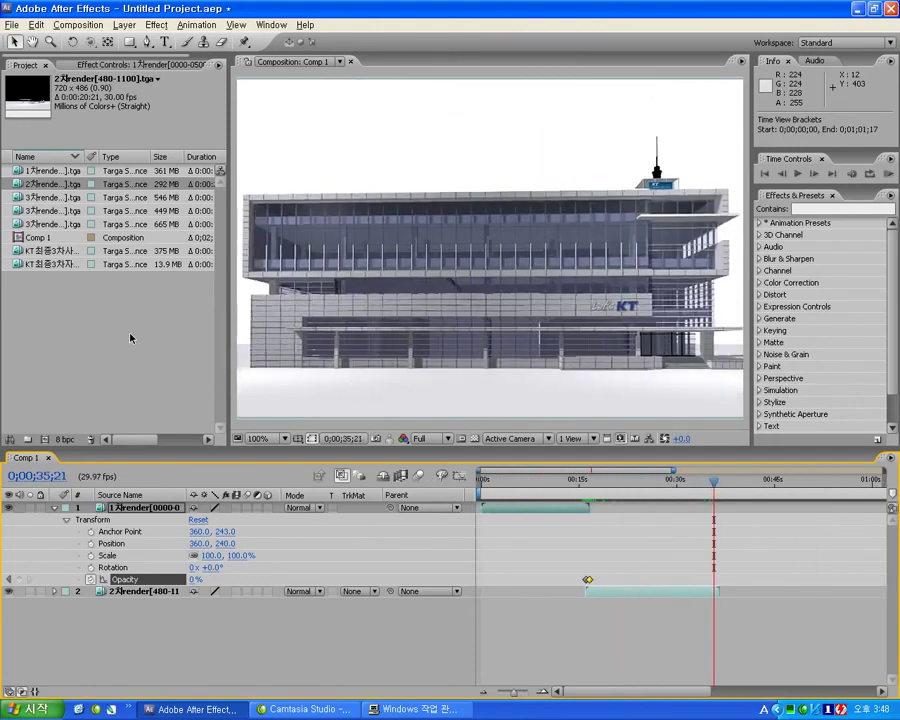
pyautogui.moveTo(720, 488); pyautogui.dragTo(702, 487)
pyautogui.click(55, 222)
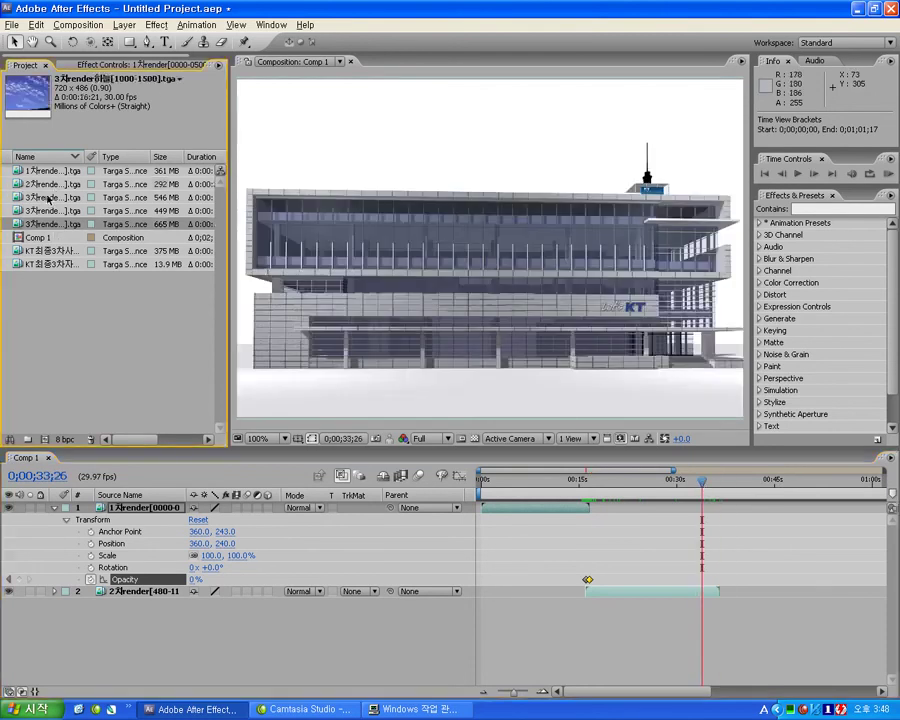
# - Create Comp 2 and drop the five selected render footage items into it as layers
pyautogui.click(75, 311)
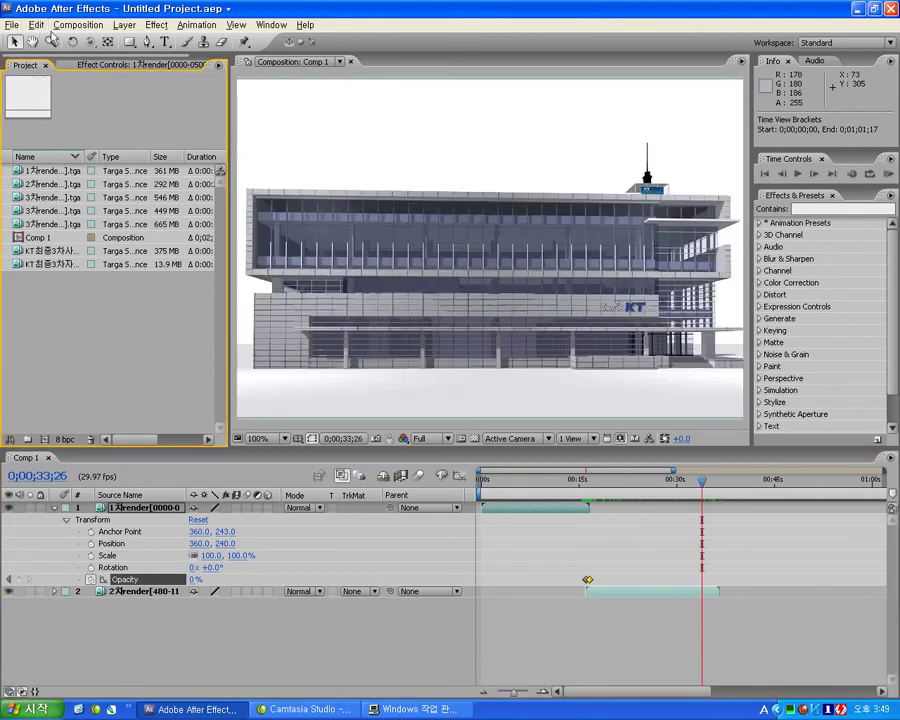
pyautogui.click(44, 439)
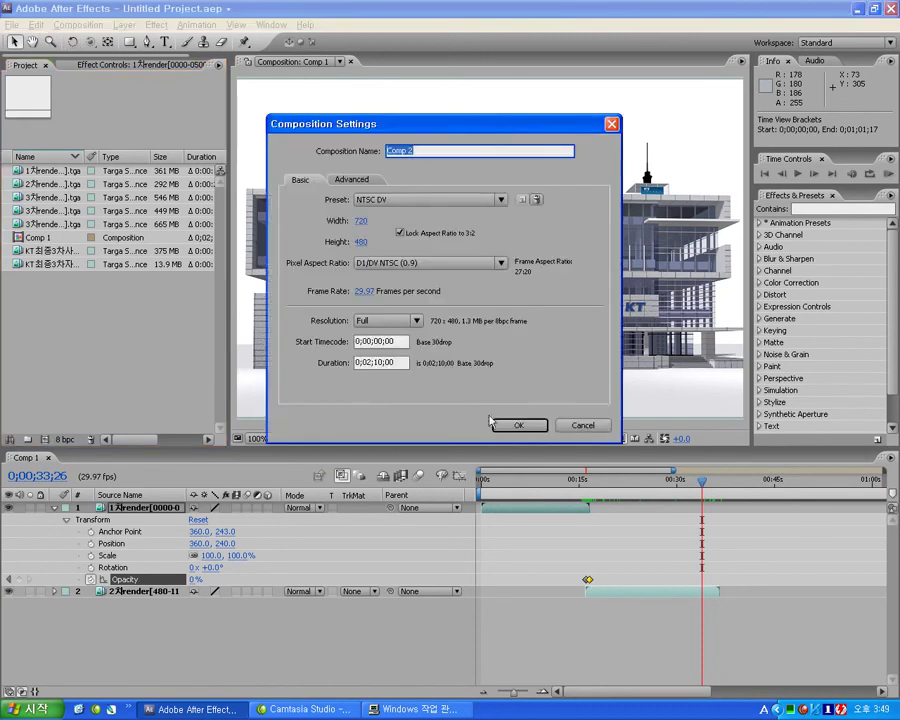
pyautogui.click(516, 425)
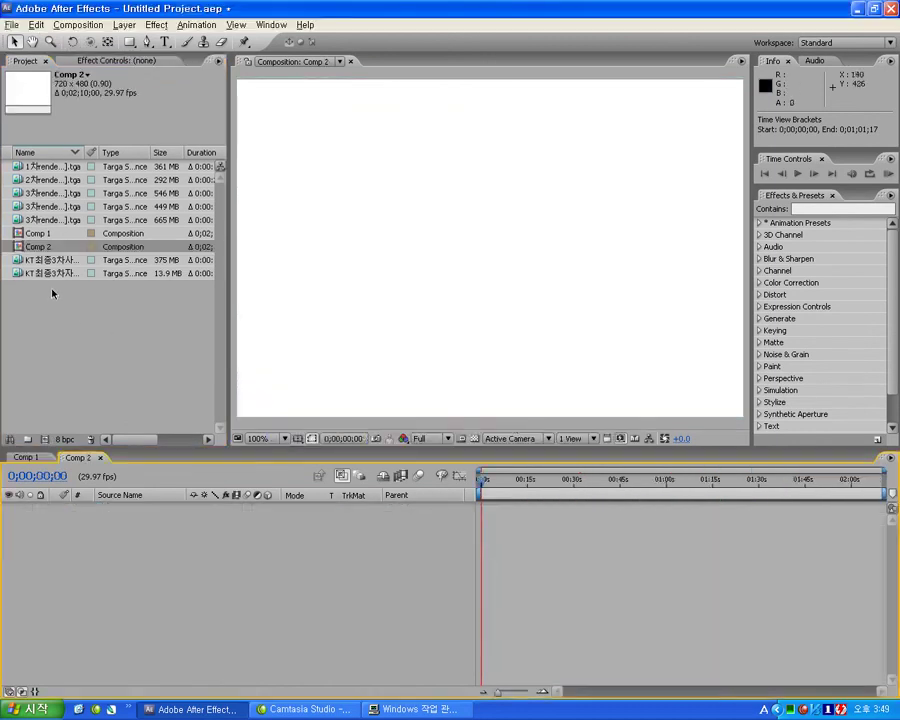
pyautogui.click(40, 273)
pyautogui.keyDown('ctrl'); pyautogui.click(40, 259); pyautogui.keyUp('ctrl')
pyautogui.keyDown('ctrl'); pyautogui.click(40, 219); pyautogui.keyUp('ctrl')
pyautogui.keyDown('ctrl'); pyautogui.click(38, 206); pyautogui.keyUp('ctrl')
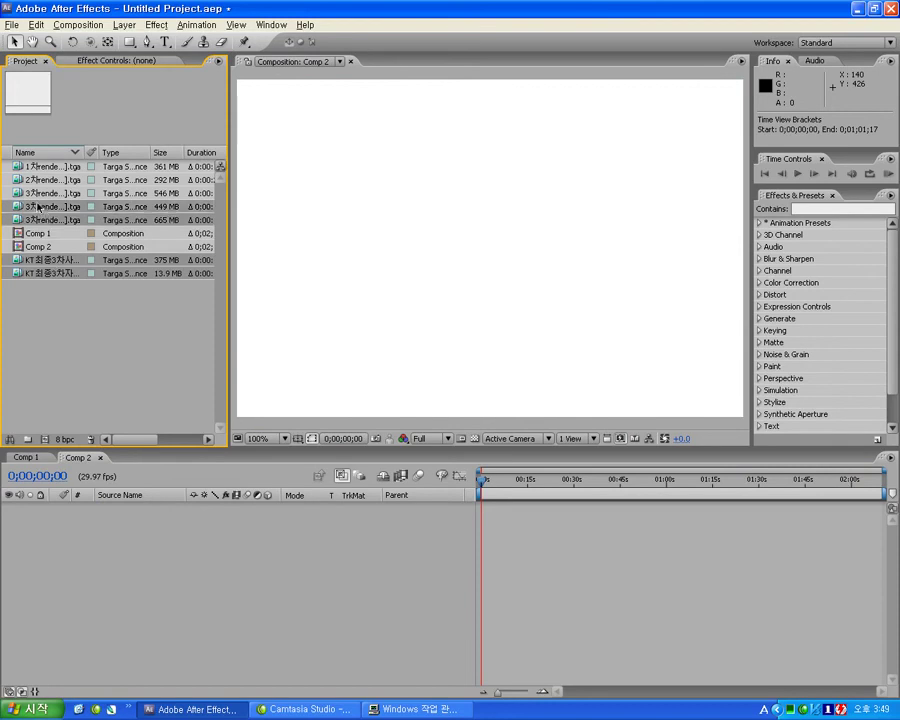
pyautogui.keyDown('ctrl'); pyautogui.click(38, 193); pyautogui.keyUp('ctrl')
pyautogui.moveTo(40, 193)
pyautogui.mouseDown()
pyautogui.moveTo(505, 532)
pyautogui.moveTo(500, 516)
pyautogui.mouseUp()
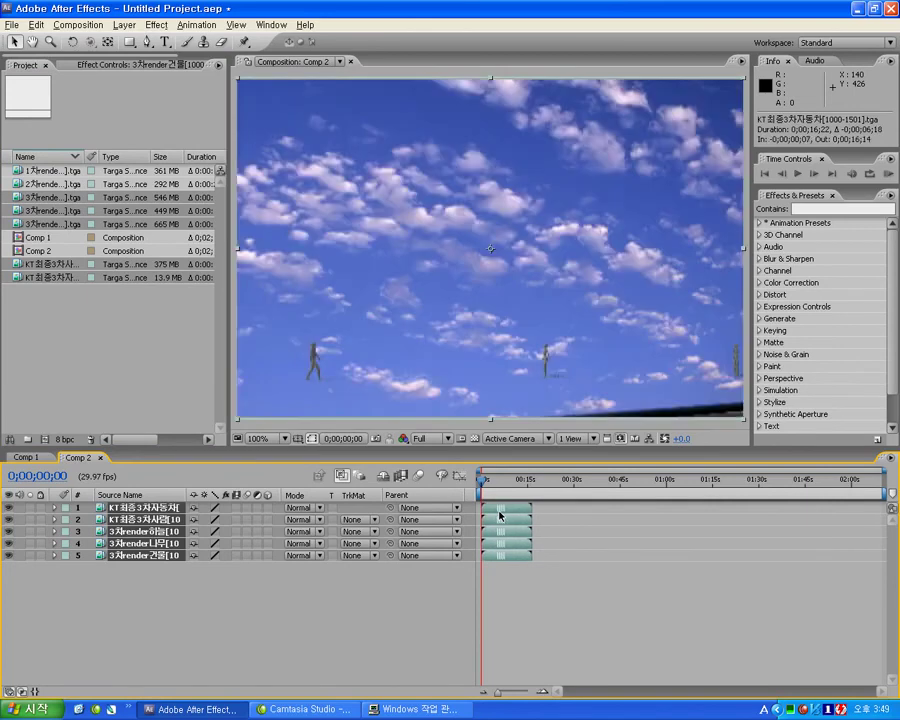
# - Set Comp 2's duration to 0;00;16;00 in Composition Settings to match the footage length
pyautogui.moveTo(883, 470)
pyautogui.mouseDown()
pyautogui.moveTo(537, 472)
pyautogui.moveTo(517, 510)
pyautogui.moveTo(506, 510)
pyautogui.mouseUp()
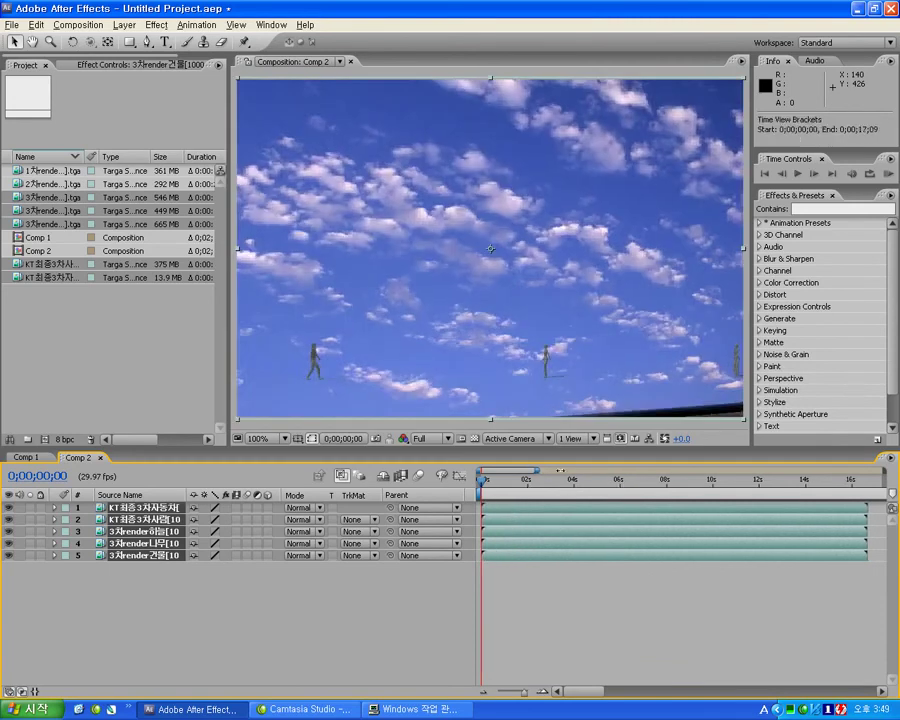
pyautogui.moveTo(561, 470); pyautogui.dragTo(580, 470)
pyautogui.click(689, 484)
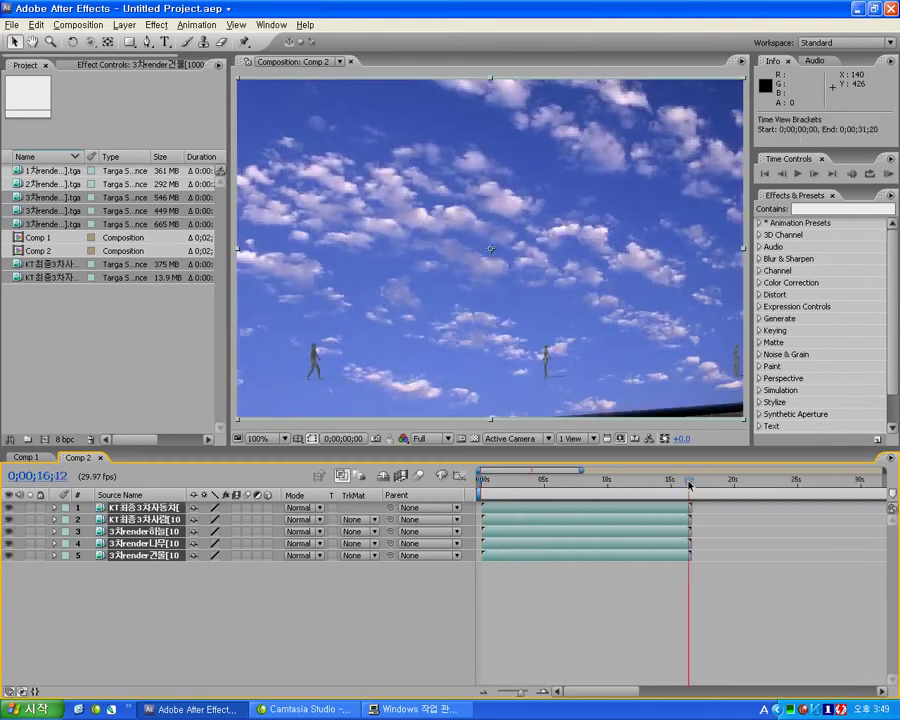
pyautogui.moveTo(690, 485); pyautogui.dragTo(691, 486)
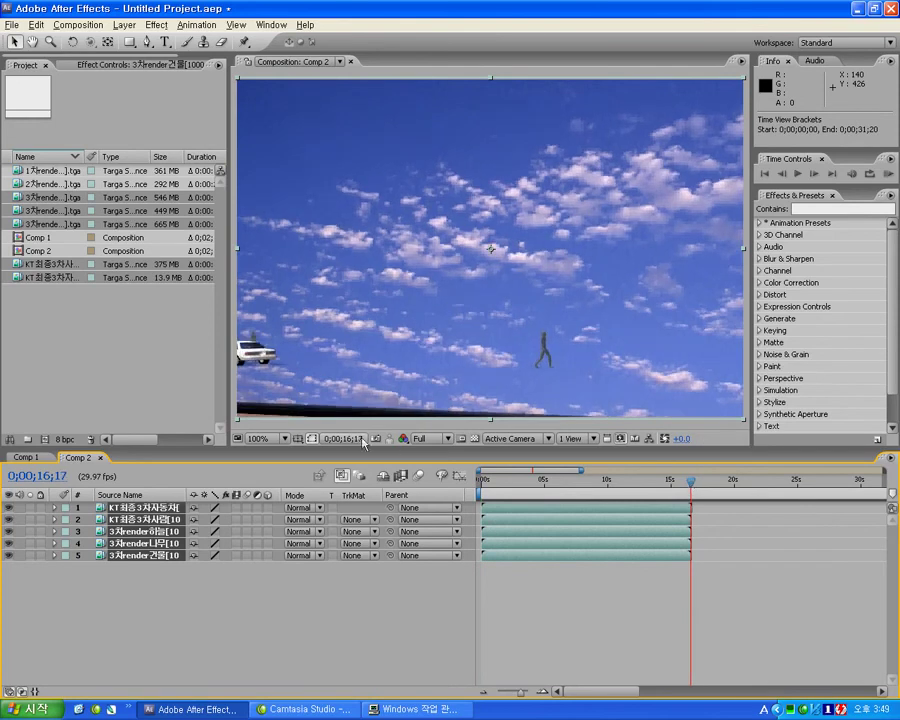
pyautogui.click(66, 25)
pyautogui.click(98, 438)
pyautogui.click(68, 25)
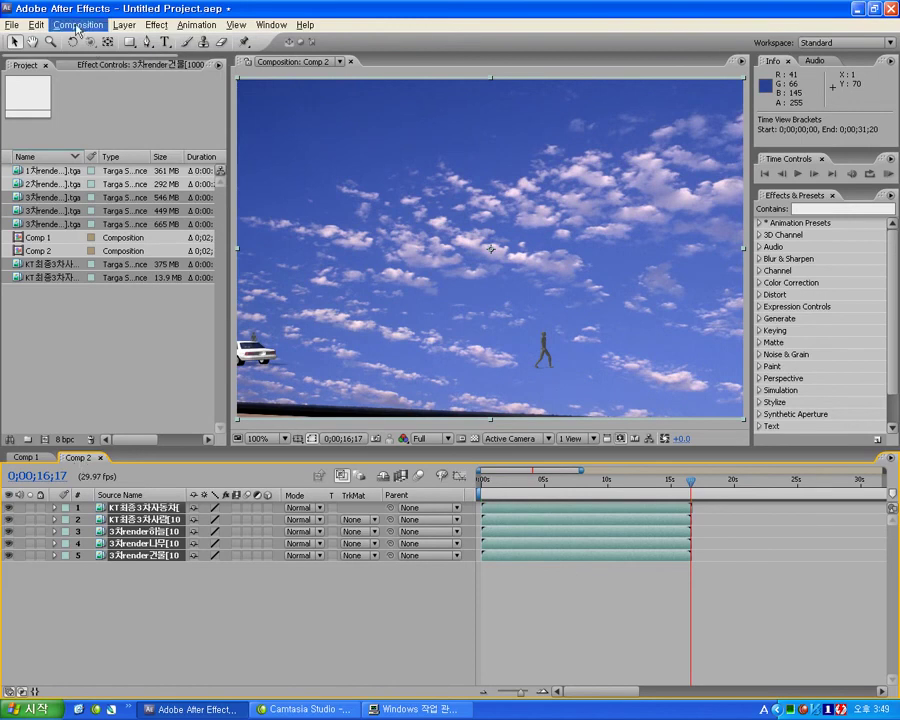
pyautogui.click(100, 58)
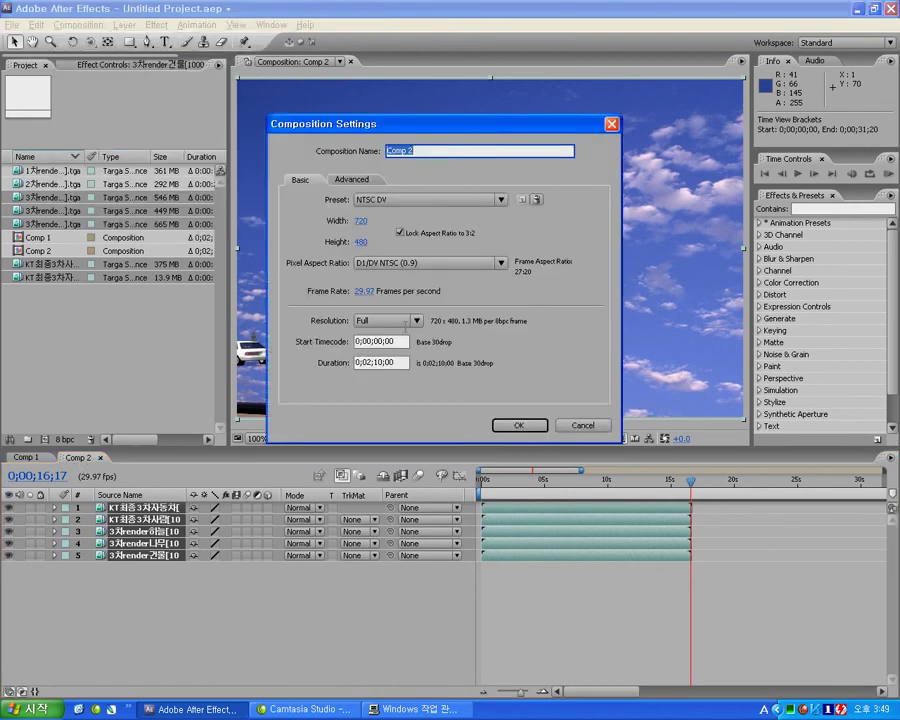
pyautogui.click(362, 363)
pyautogui.press('Delete')
pyautogui.write('0;00;16')
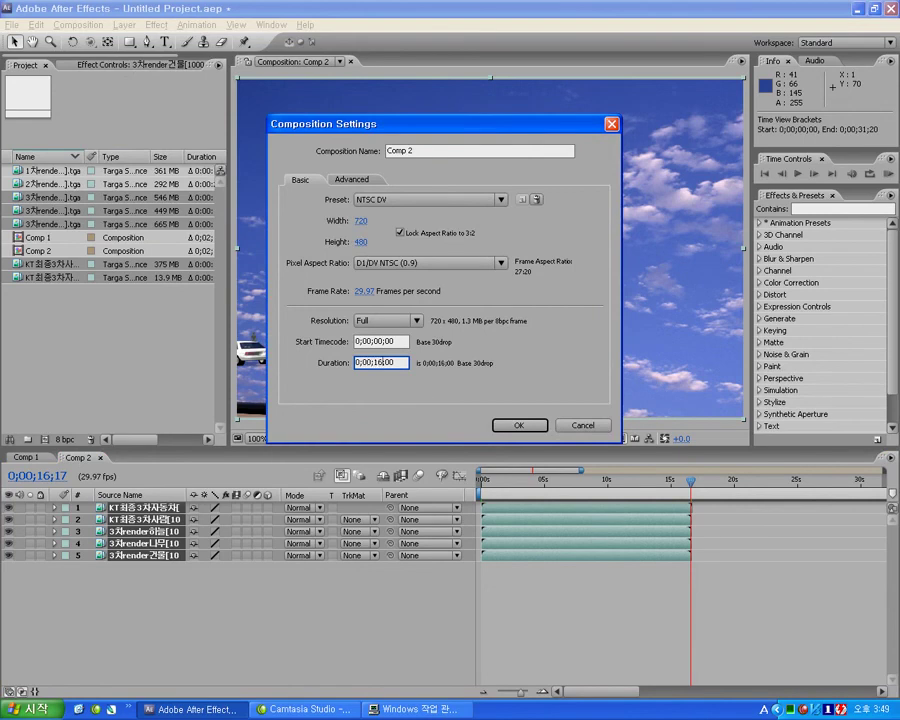
pyautogui.press('Return')
pyautogui.click(613, 485)
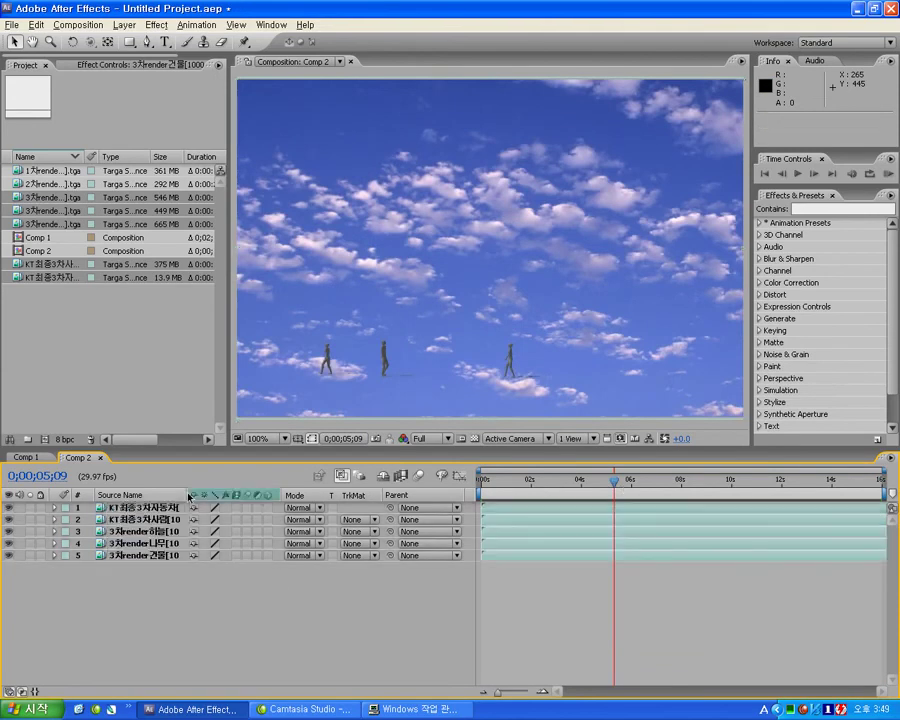
# - Widen the layer name column, move the sky render to the bottom and the tree render to the top
pyautogui.moveTo(185, 495); pyautogui.dragTo(240, 495)
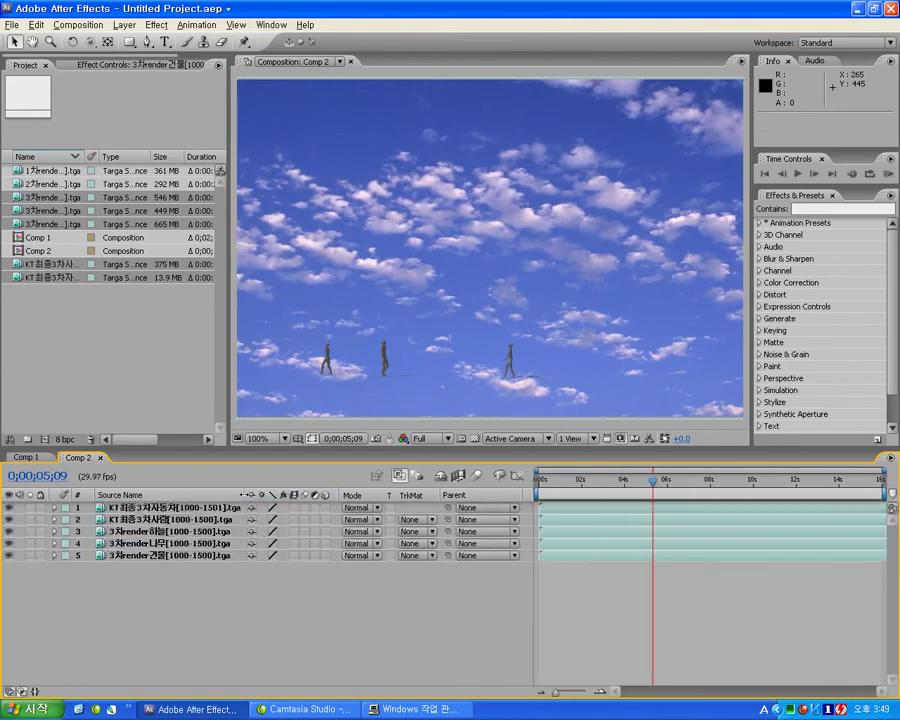
pyautogui.click(165, 531)
pyautogui.moveTo(165, 531); pyautogui.dragTo(163, 557)
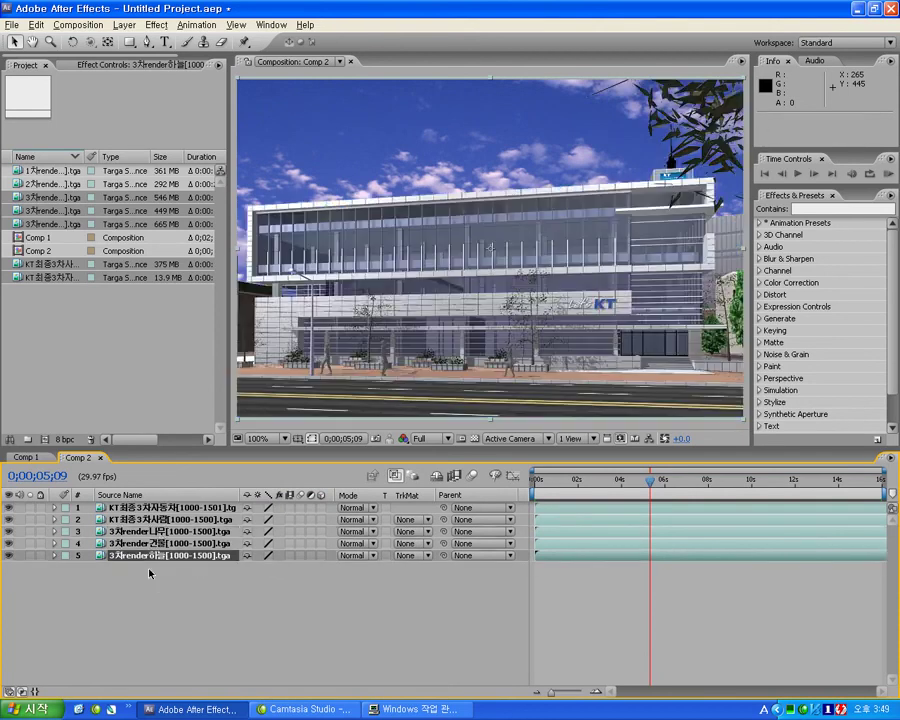
pyautogui.click(163, 543)
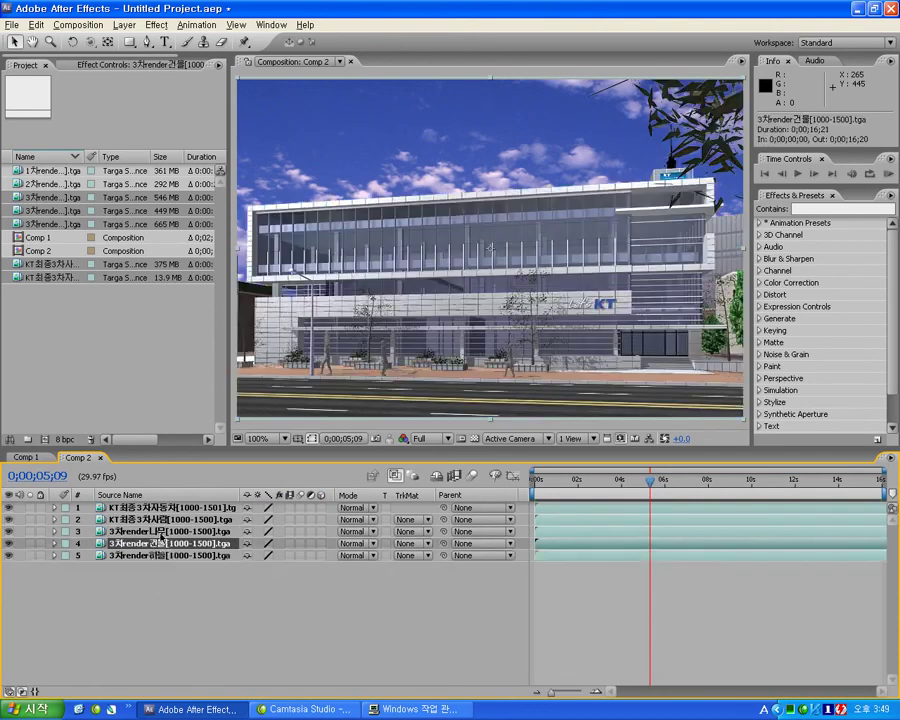
pyautogui.moveTo(667, 481); pyautogui.dragTo(673, 487)
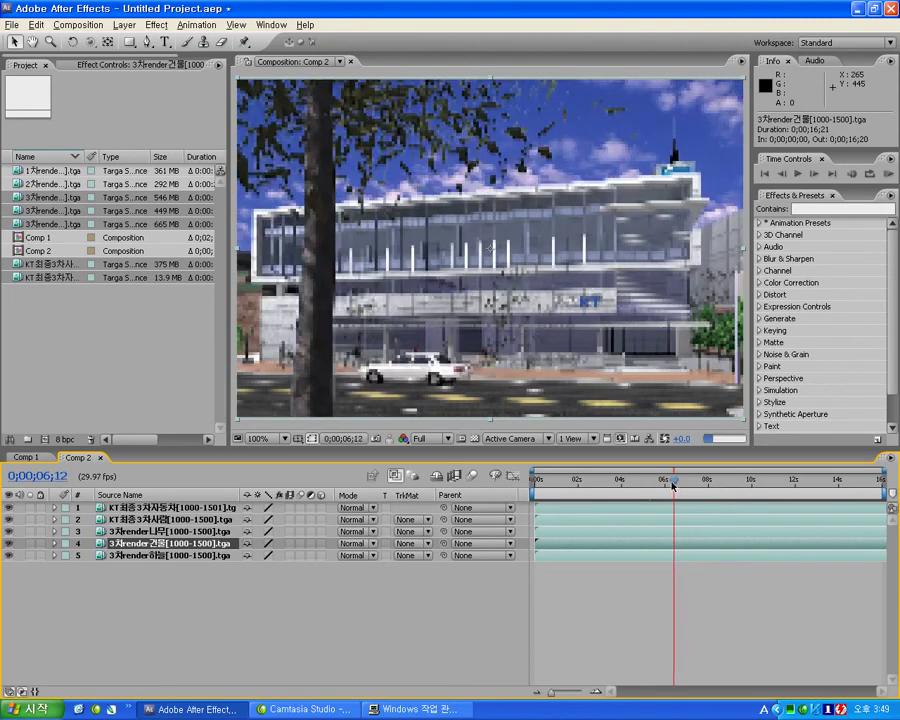
pyautogui.click(171, 536)
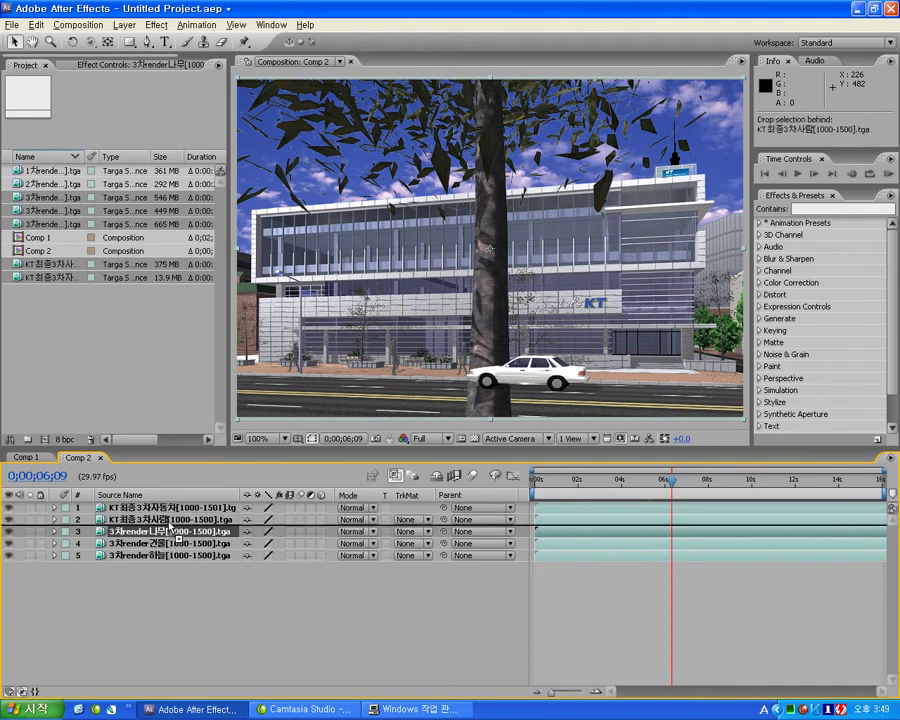
pyautogui.moveTo(168, 538); pyautogui.dragTo(170, 508)
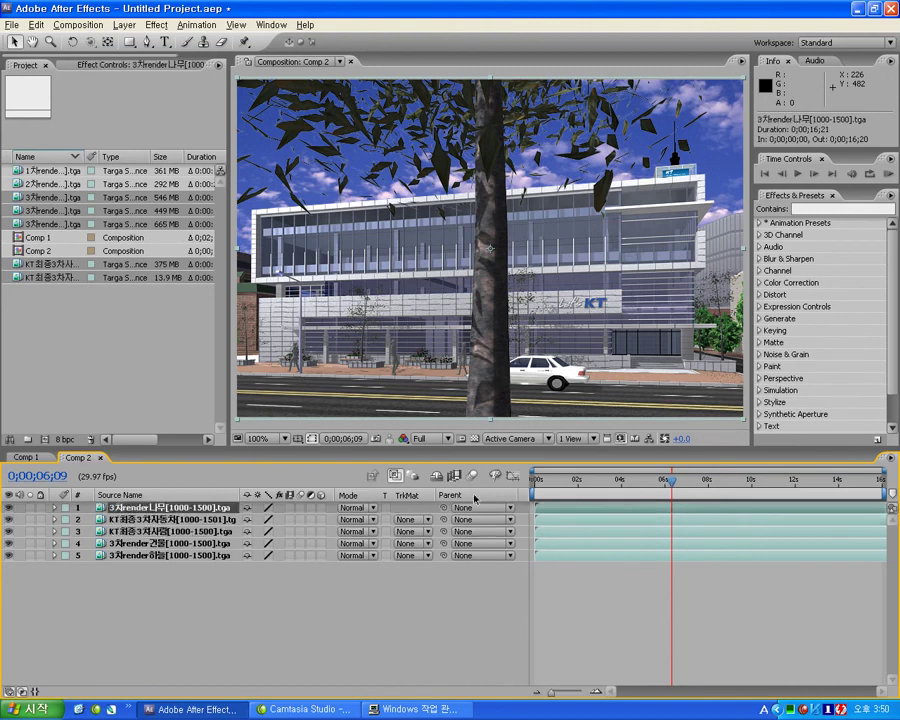
pyautogui.moveTo(674, 485); pyautogui.dragTo(676, 485)
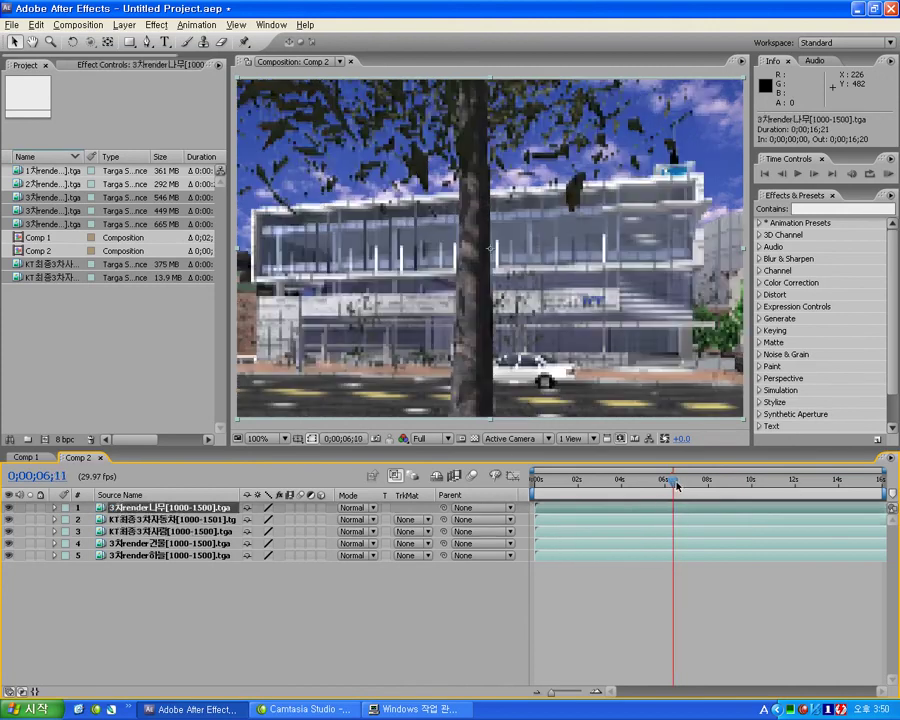
pyautogui.click(639, 491)
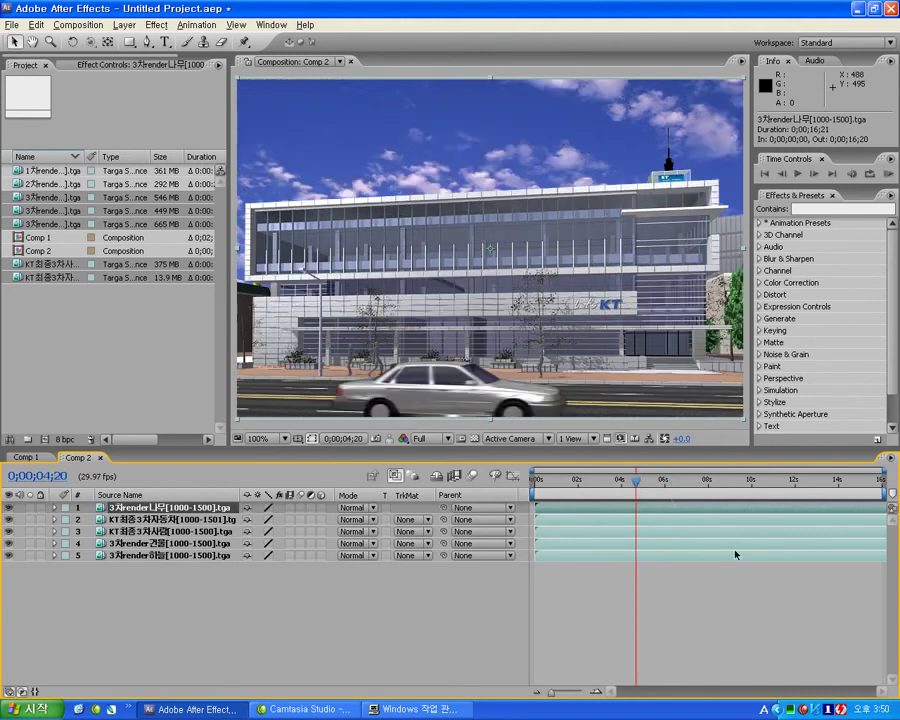
# - Back in Comp 1, add Comp 2 from the Project panel as a new layer
pyautogui.click(30, 459)
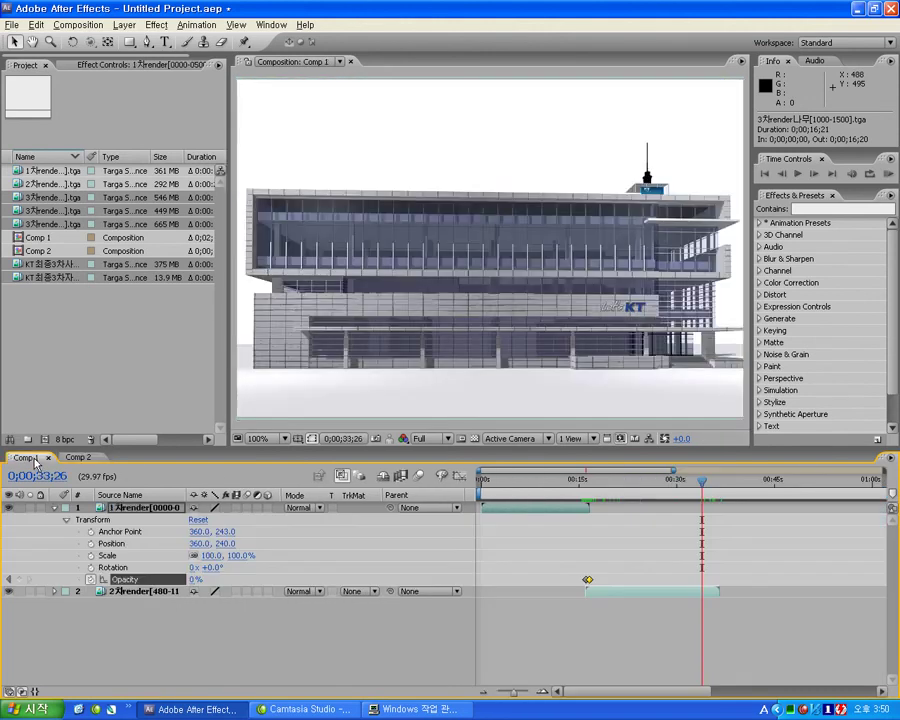
pyautogui.click(38, 251)
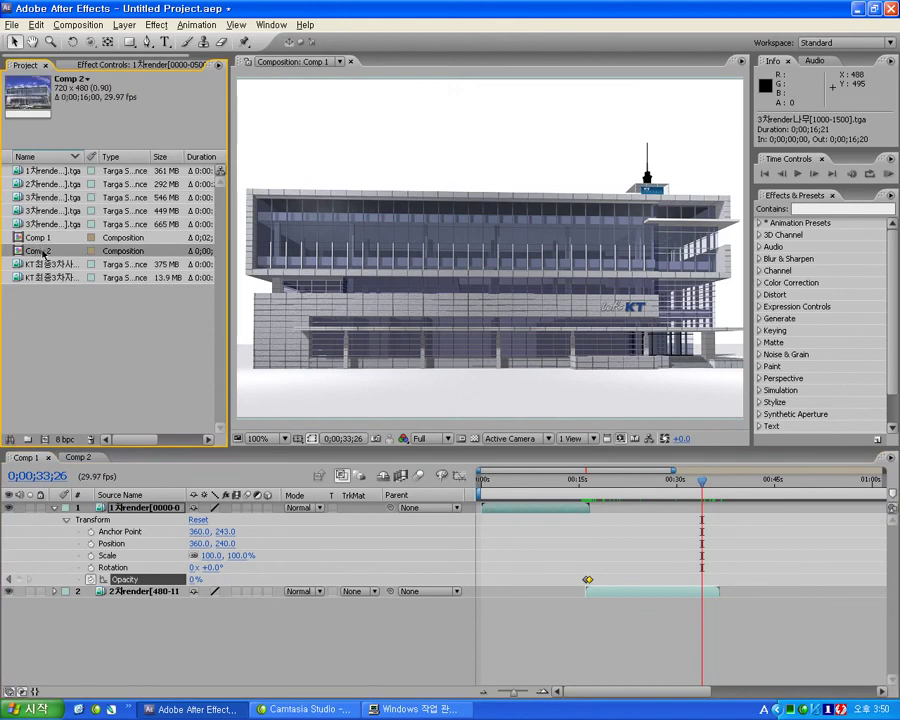
pyautogui.click(78, 461)
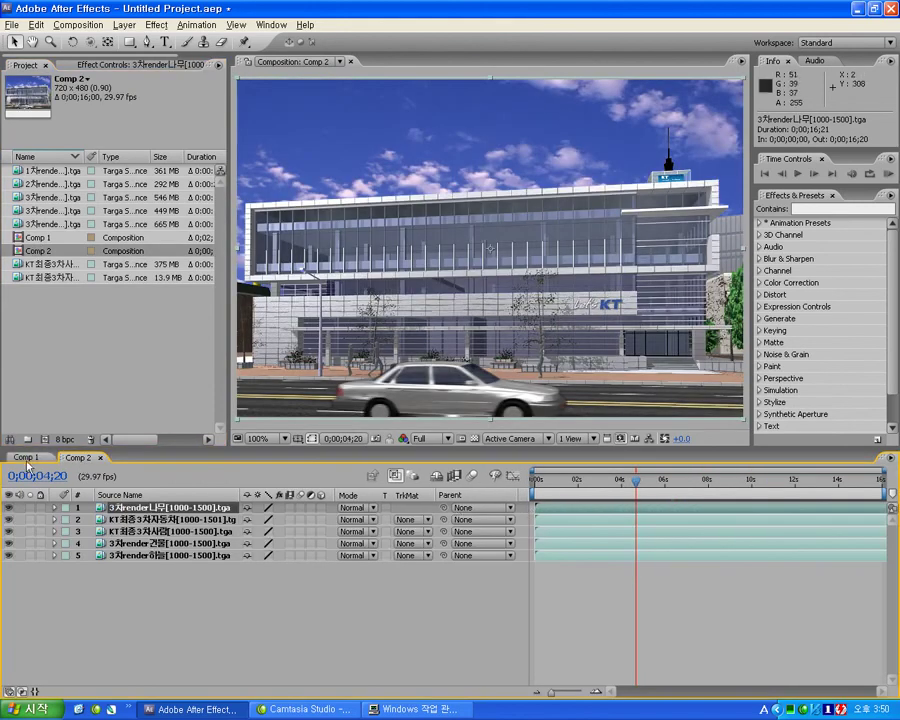
pyautogui.doubleClick(38, 238)
pyautogui.moveTo(36, 254); pyautogui.dragTo(697, 592)
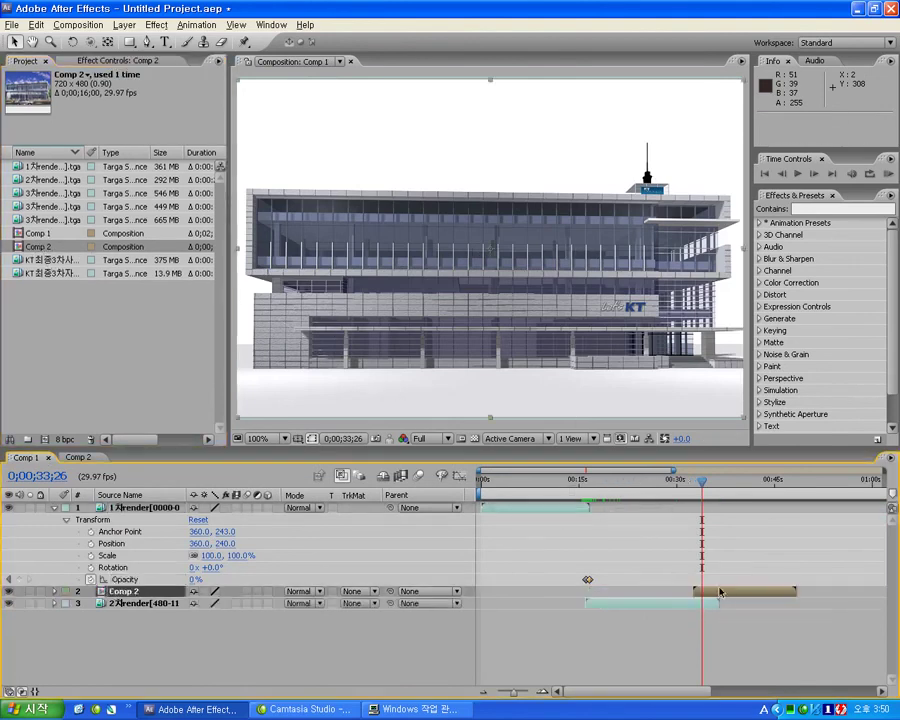
# - Slide the Comp 2 layer to start around 0;00;35;21, overlapping 2차render's end
pyautogui.click(711, 487)
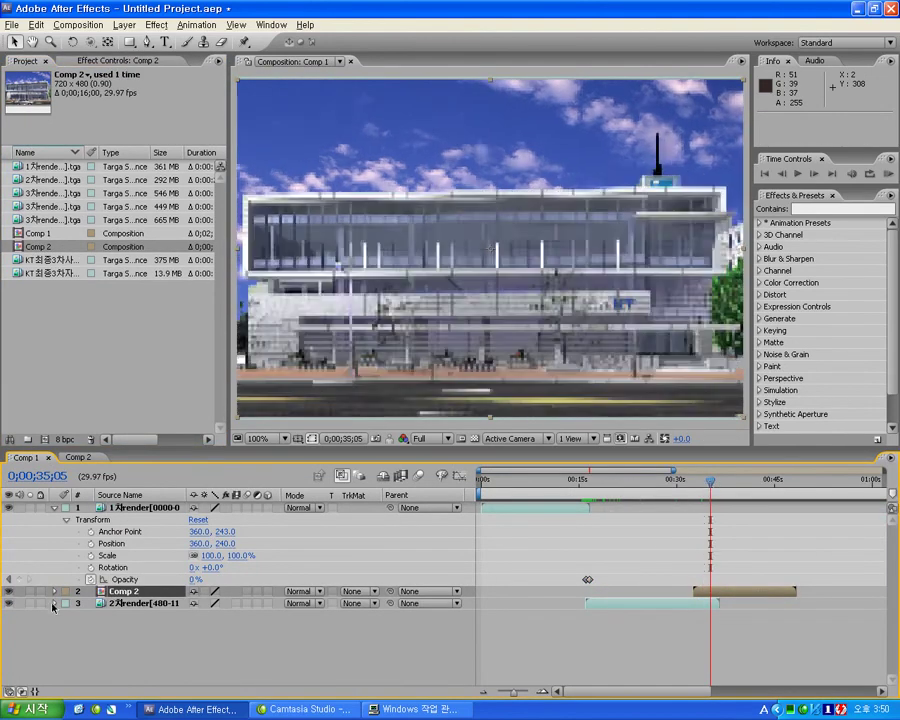
pyautogui.click(8, 591)
pyautogui.click(8, 591)
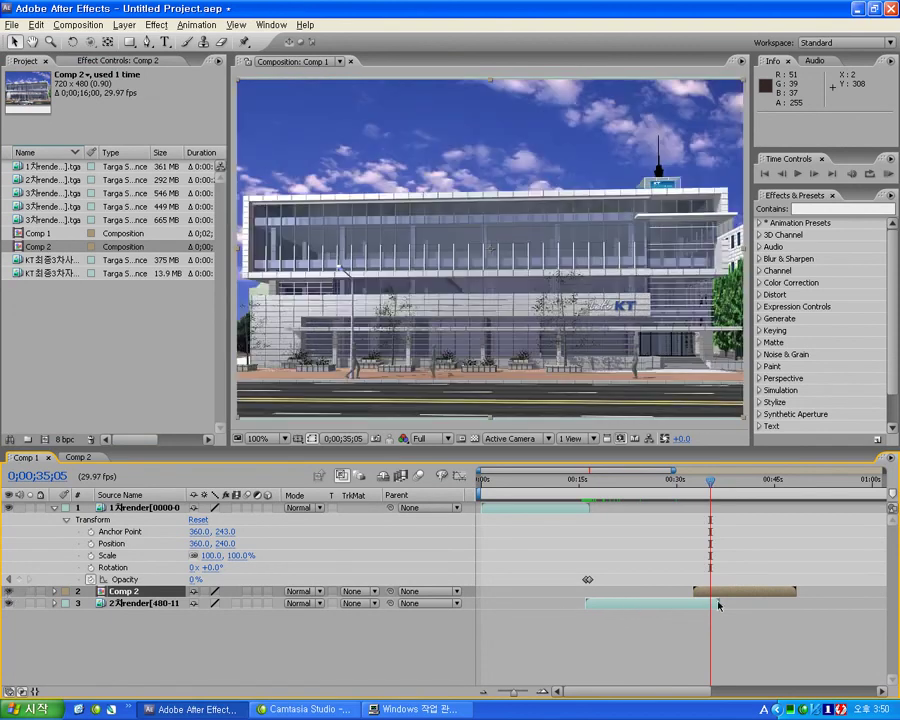
pyautogui.moveTo(731, 591); pyautogui.dragTo(758, 591)
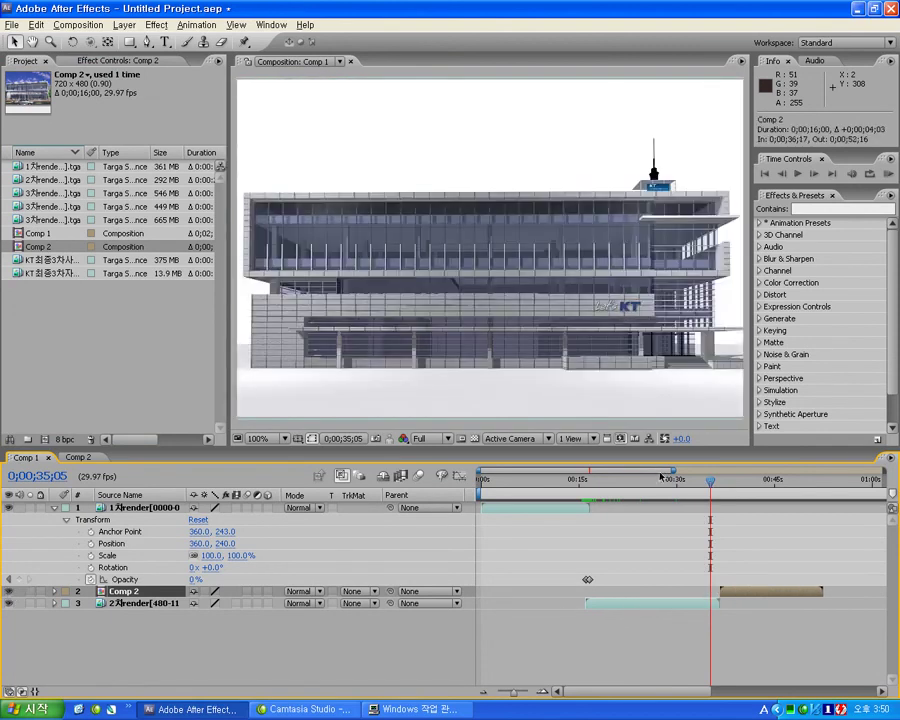
pyautogui.moveTo(675, 470)
pyautogui.mouseDown()
pyautogui.moveTo(525, 470)
pyautogui.moveTo(599, 481)
pyautogui.moveTo(587, 481)
pyautogui.mouseUp()
pyautogui.press('space')
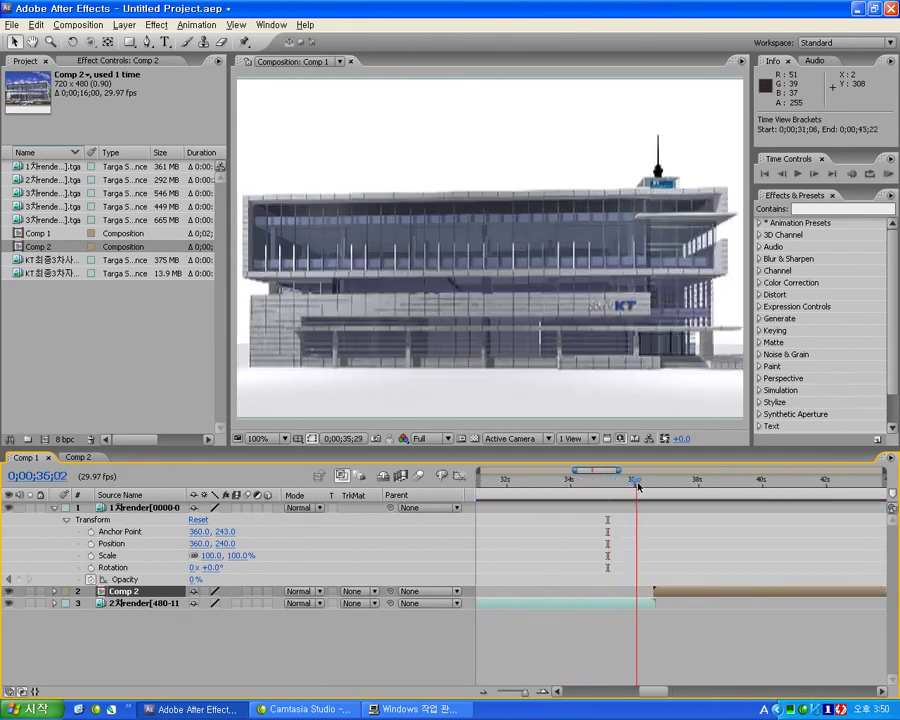
pyautogui.moveTo(707, 599); pyautogui.dragTo(671, 597)
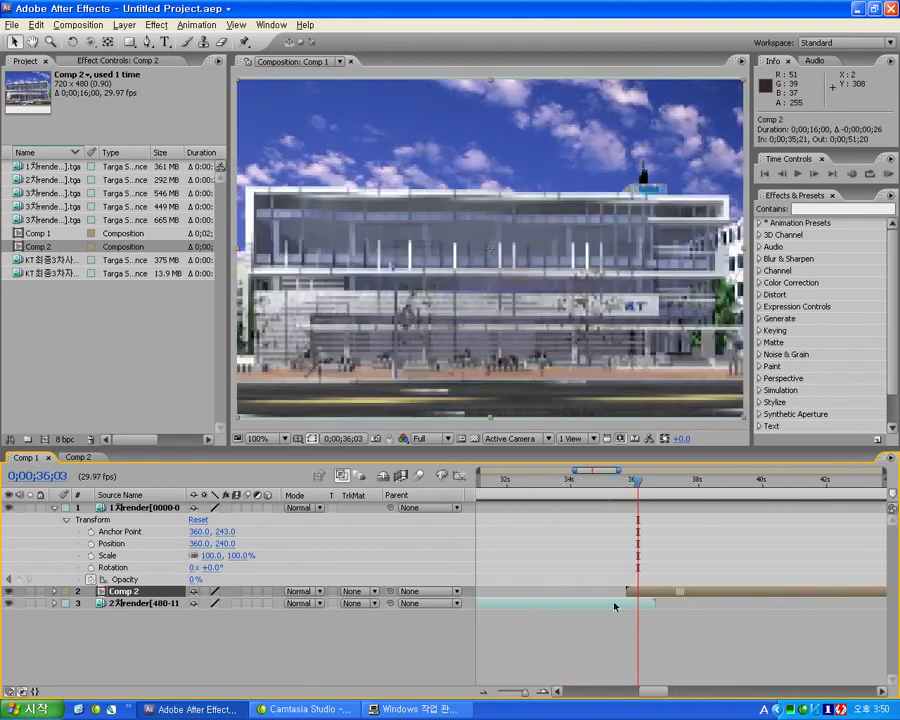
pyautogui.click(54, 591)
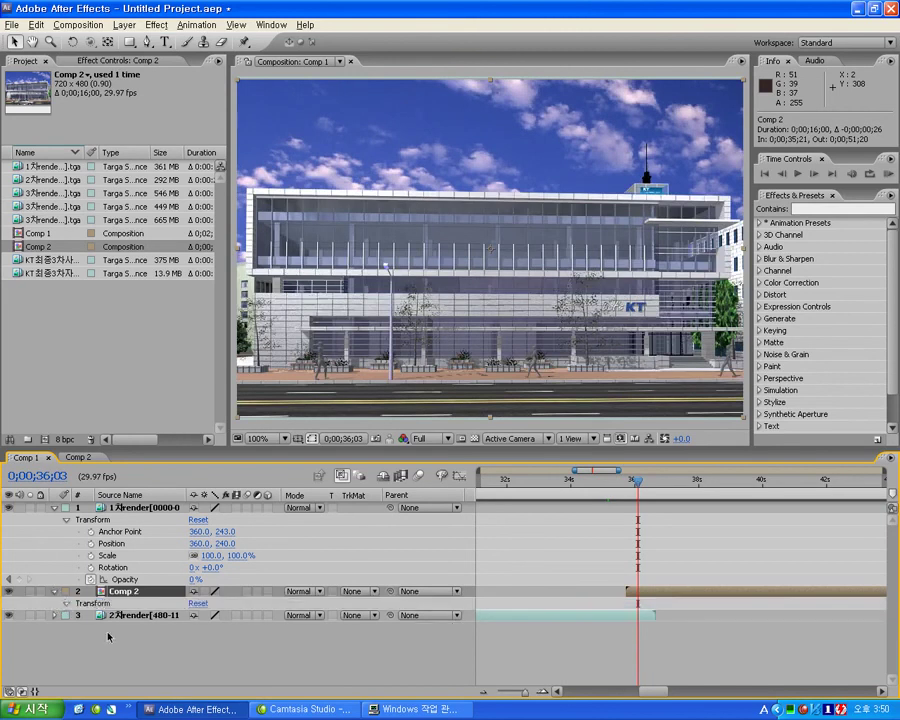
# - Slide the Comp 2 layer earlier, toward 33 seconds, to lengthen its overlap with 2차render
pyautogui.click(66, 603)
pyautogui.moveTo(193, 663)
pyautogui.mouseDown()
pyautogui.moveTo(215, 663)
pyautogui.moveTo(190, 663)
pyautogui.mouseUp()
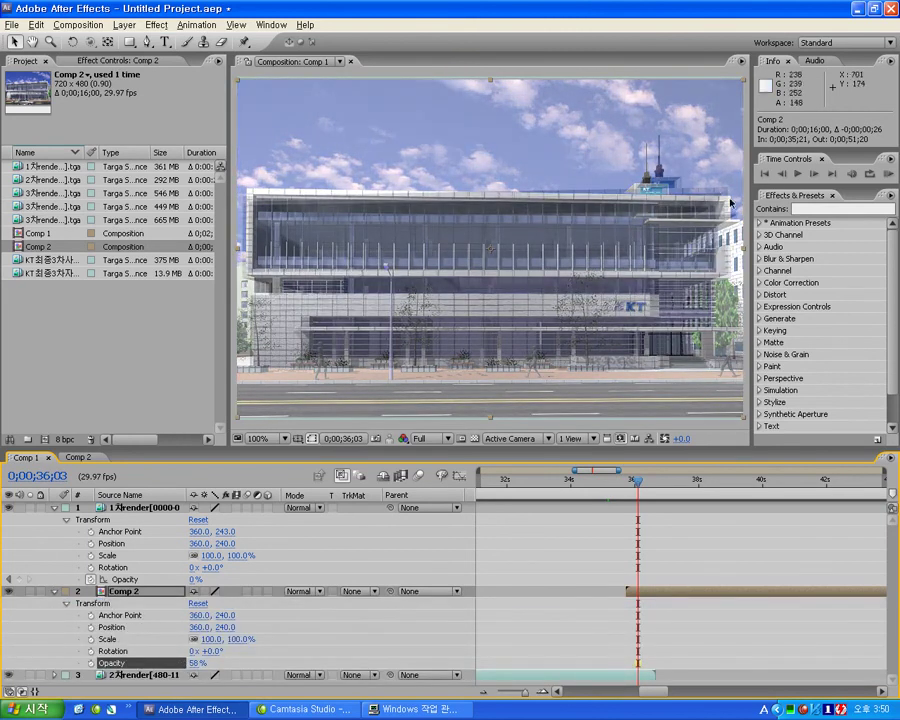
pyautogui.moveTo(660, 590); pyautogui.dragTo(645, 595)
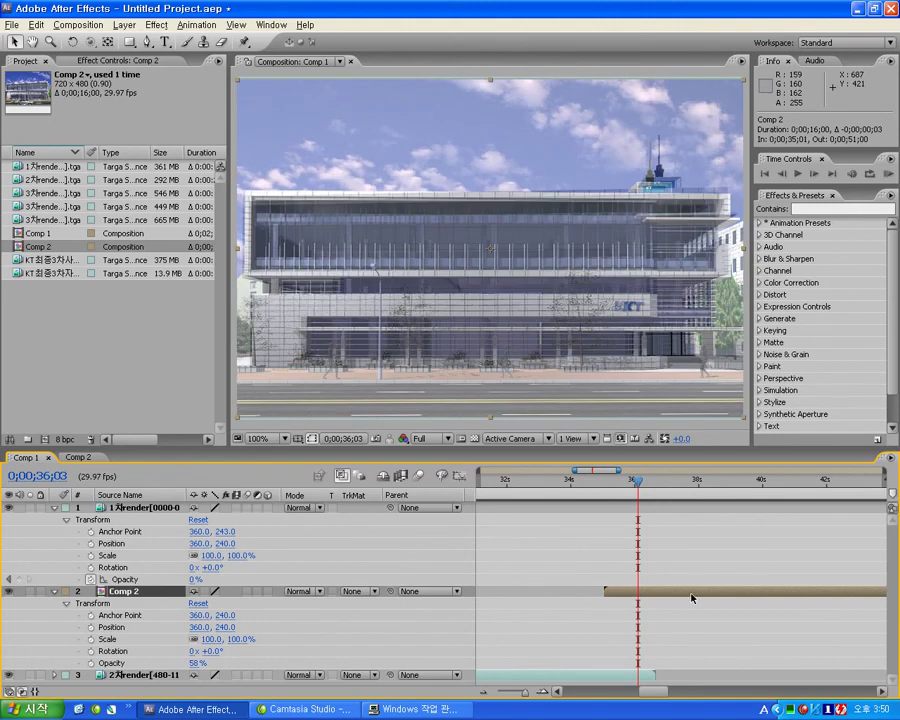
pyautogui.moveTo(683, 598)
pyautogui.mouseDown()
pyautogui.moveTo(667, 598)
pyautogui.moveTo(685, 597)
pyautogui.mouseUp()
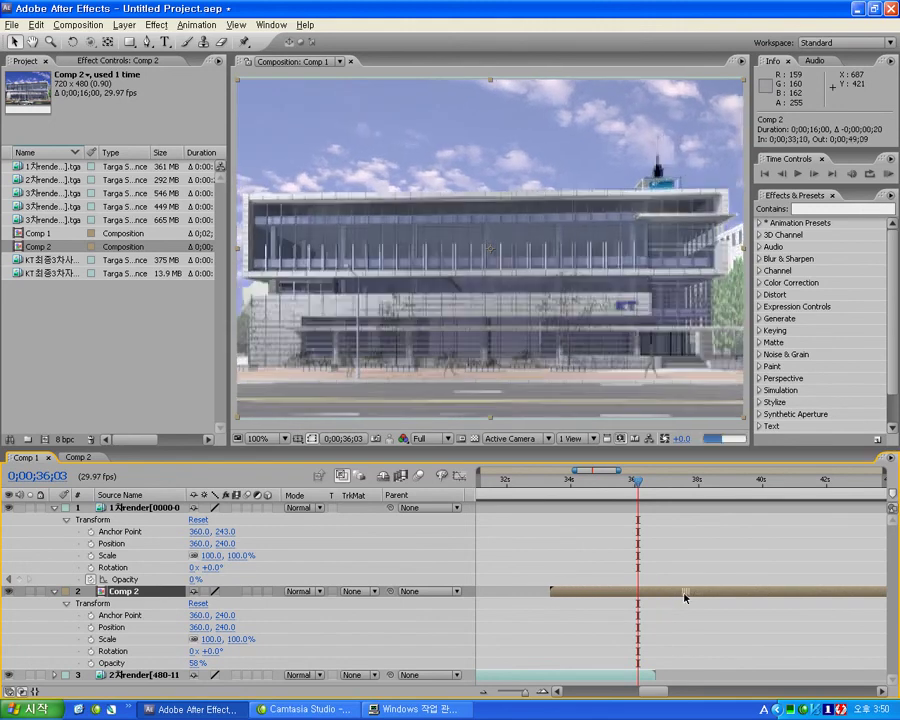
pyautogui.click(9, 592)
pyautogui.click(9, 592)
pyautogui.click(9, 592)
pyautogui.click(9, 592)
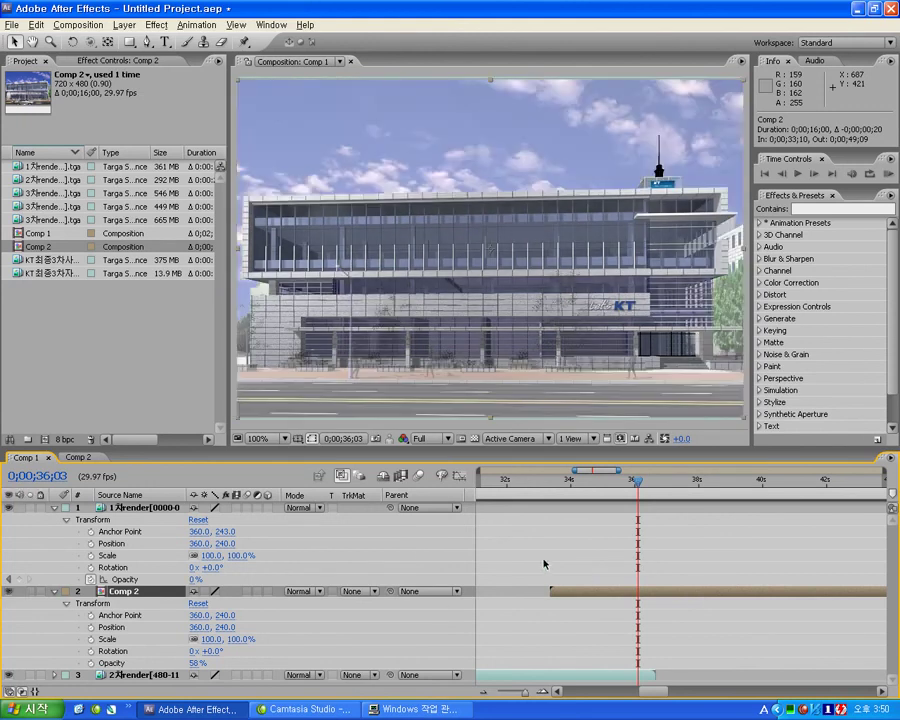
# - Keyframe Comp 2's opacity from 0% at 33;13 to 100% at 36;16 and preview the fade
pyautogui.click(552, 483)
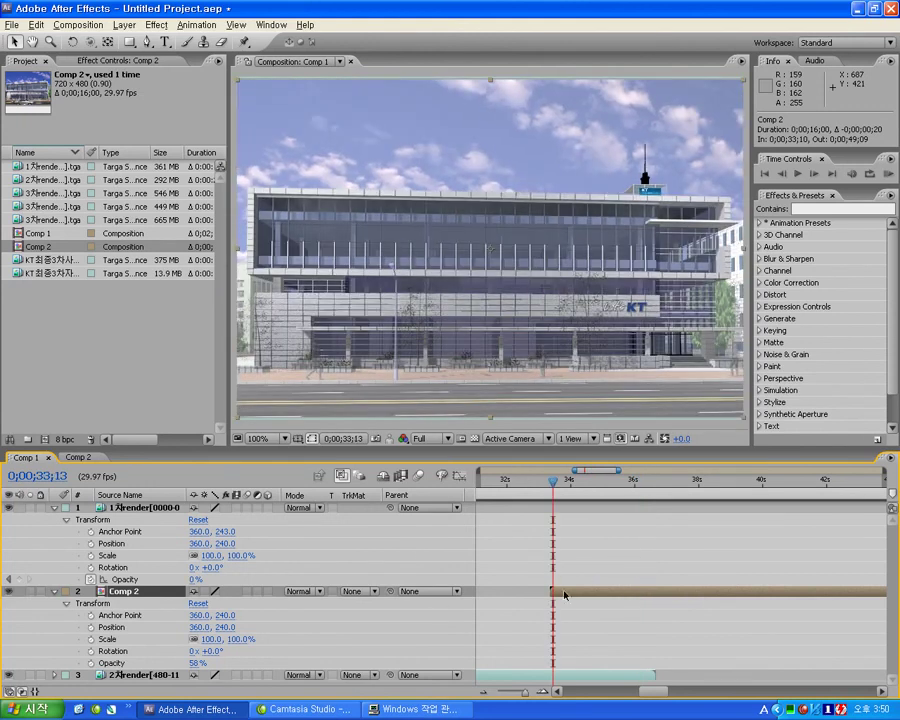
pyautogui.click(90, 663)
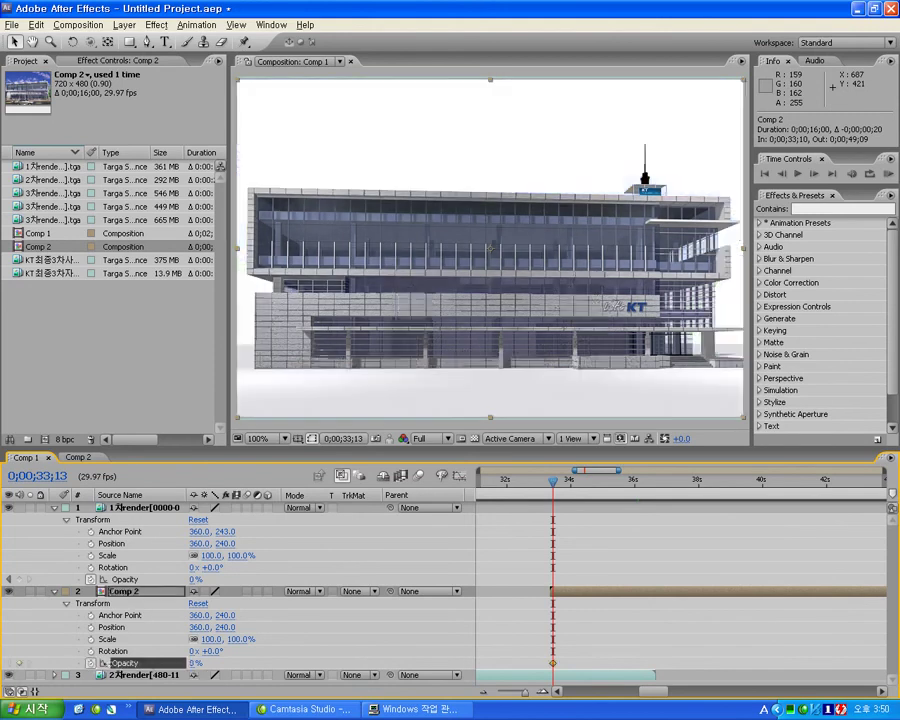
pyautogui.moveTo(641, 490); pyautogui.dragTo(652, 483)
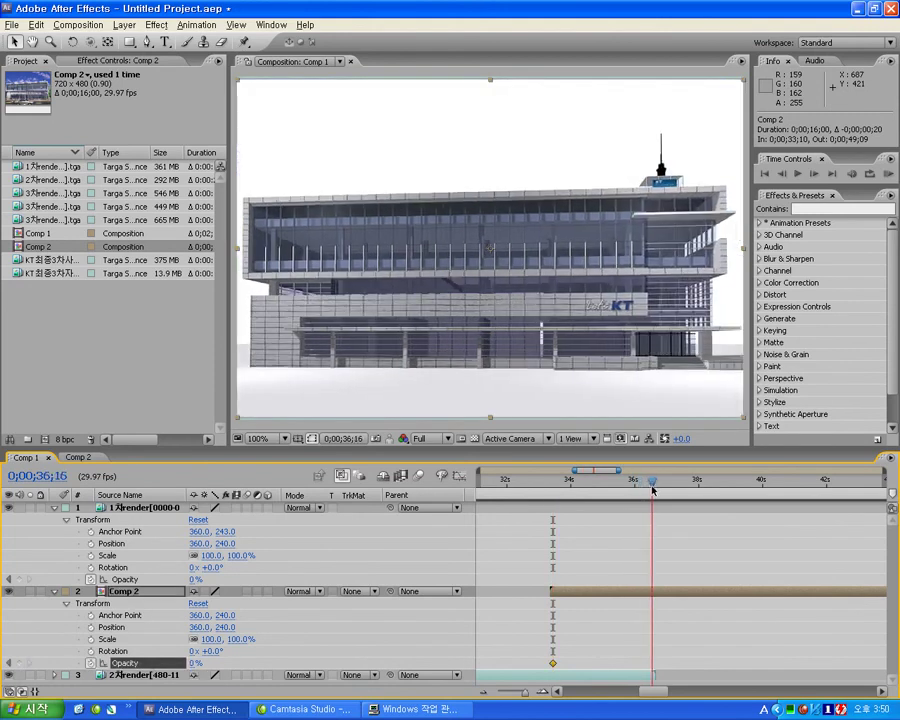
pyautogui.moveTo(413, 663); pyautogui.dragTo(506, 663)
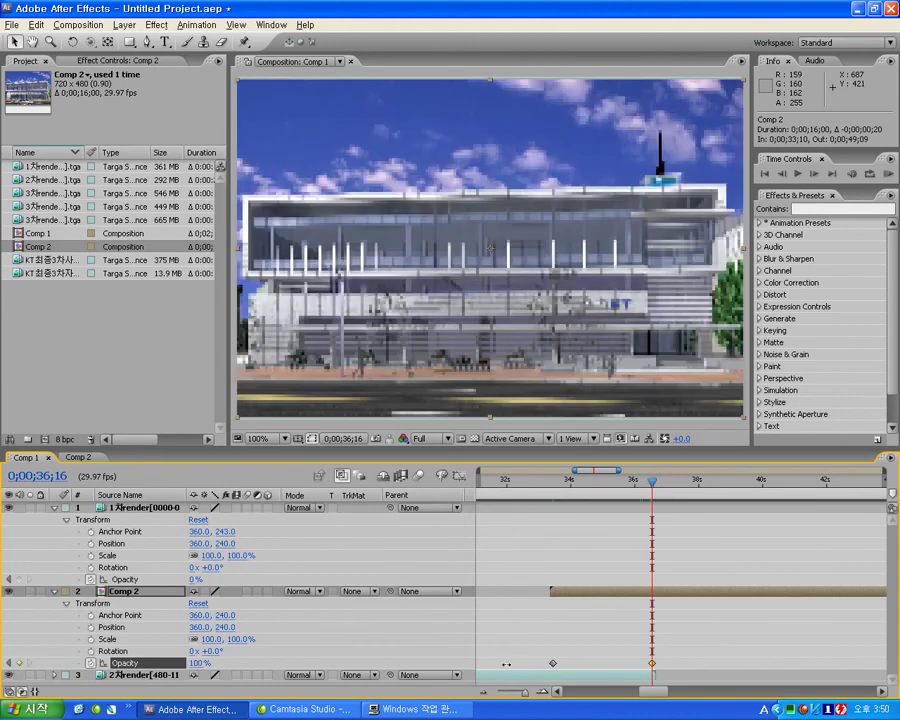
pyautogui.moveTo(540, 483); pyautogui.dragTo(701, 484)
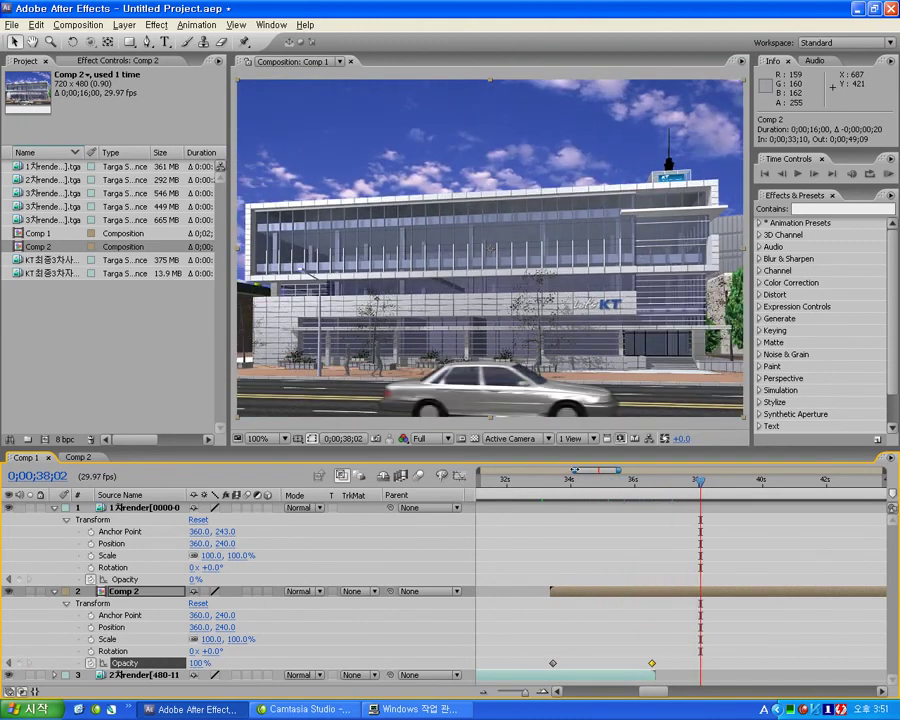
pyautogui.moveTo(573, 469); pyautogui.dragTo(480, 469)
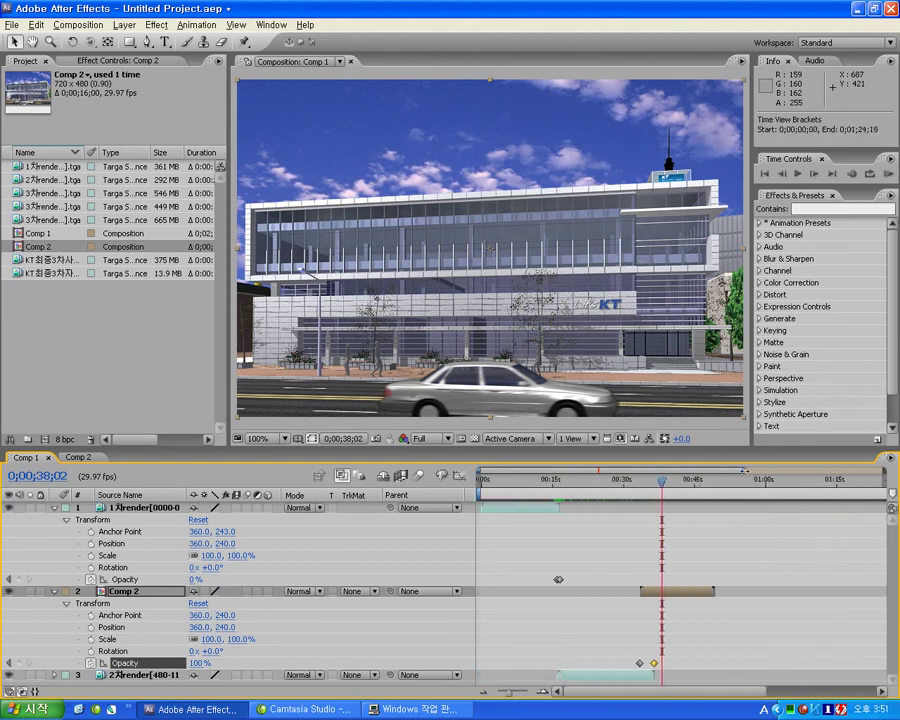
# - Collapse layer 1 and the Comp 2 layer so only three layers show, then park near 48 seconds
pyautogui.moveTo(633, 470); pyautogui.dragTo(724, 470)
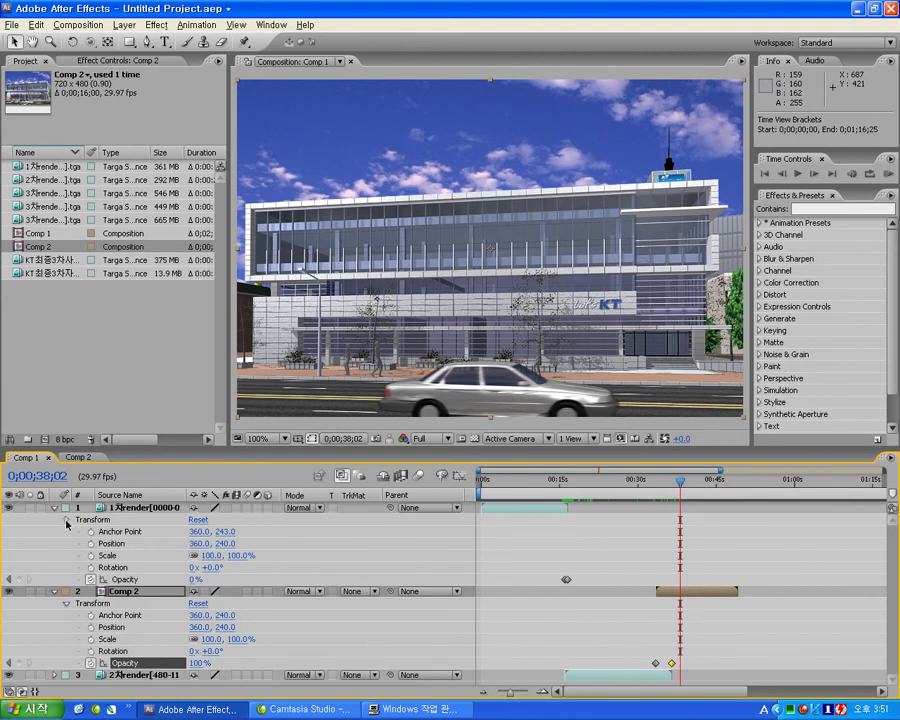
pyautogui.click(67, 521)
pyautogui.click(55, 521)
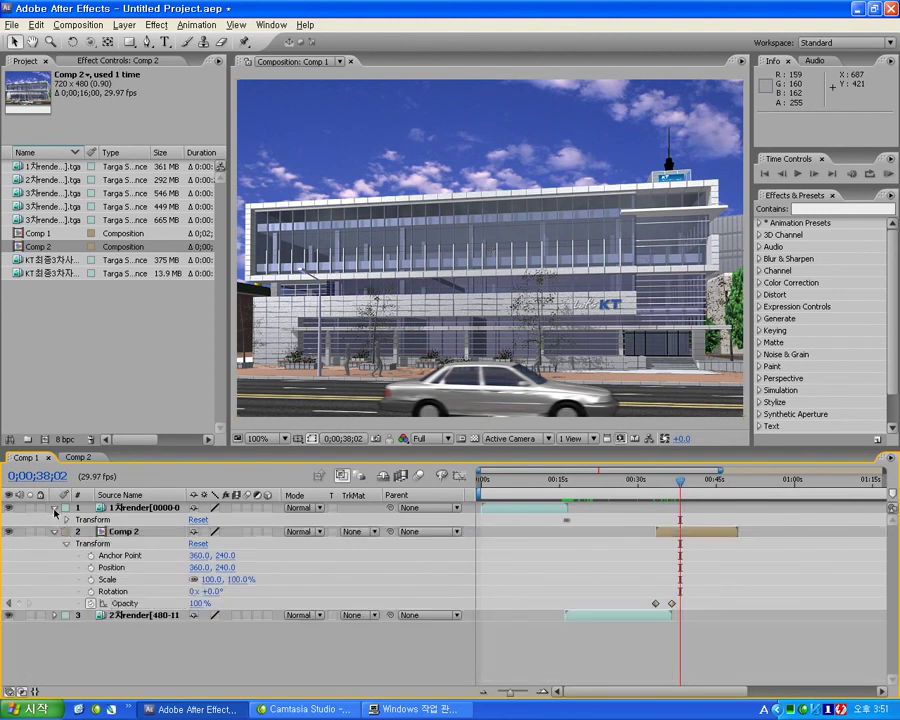
pyautogui.click(54, 508)
pyautogui.click(55, 520)
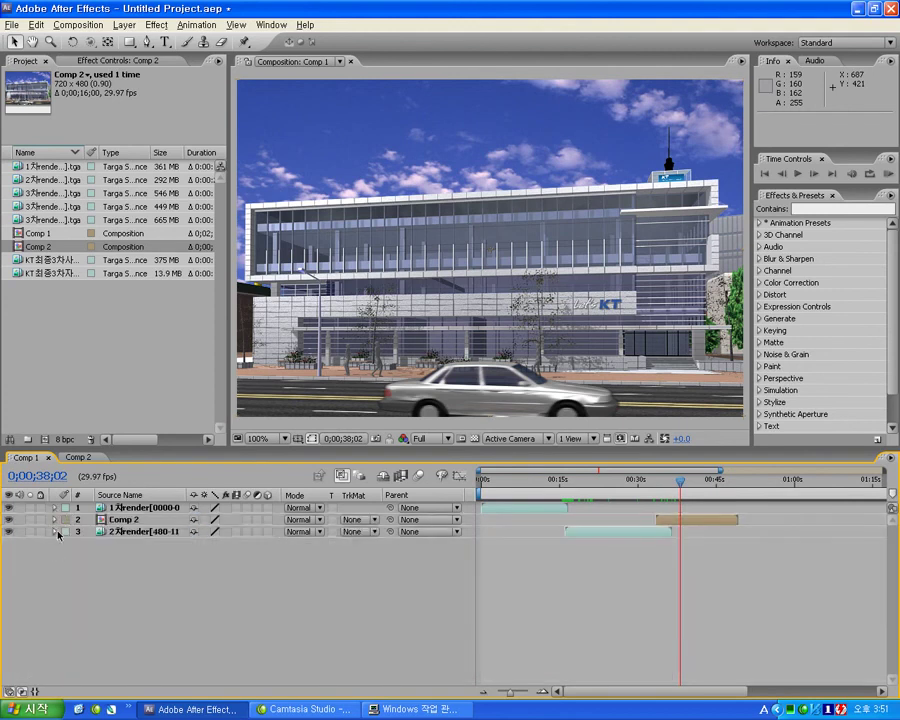
pyautogui.click(737, 487)
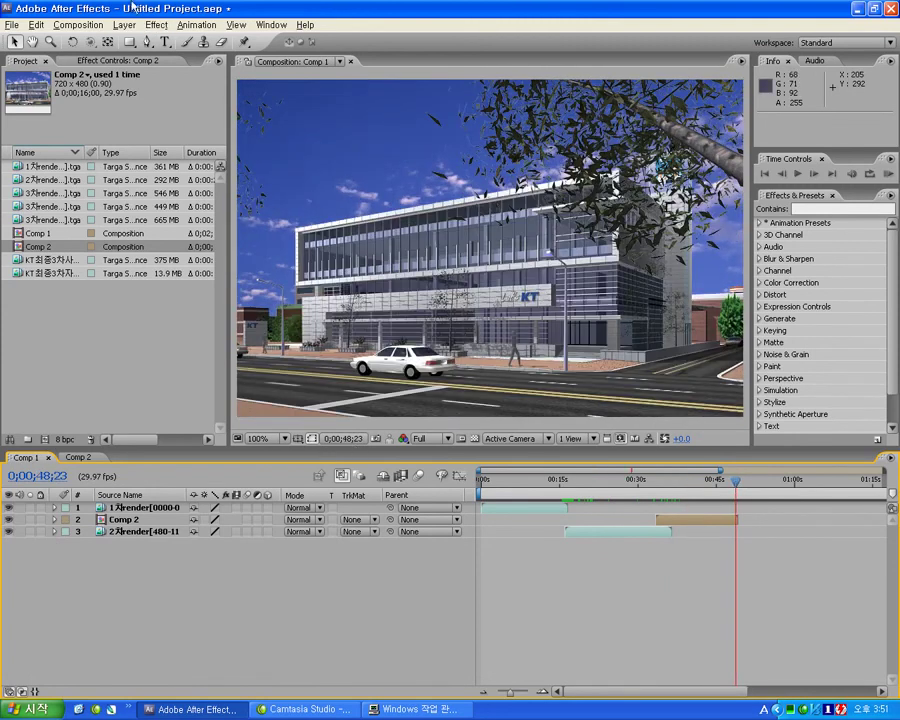
# - Change Comp 1's duration to 0;00;48;00 in Composition Settings
pyautogui.click(62, 24)
pyautogui.press('Return')
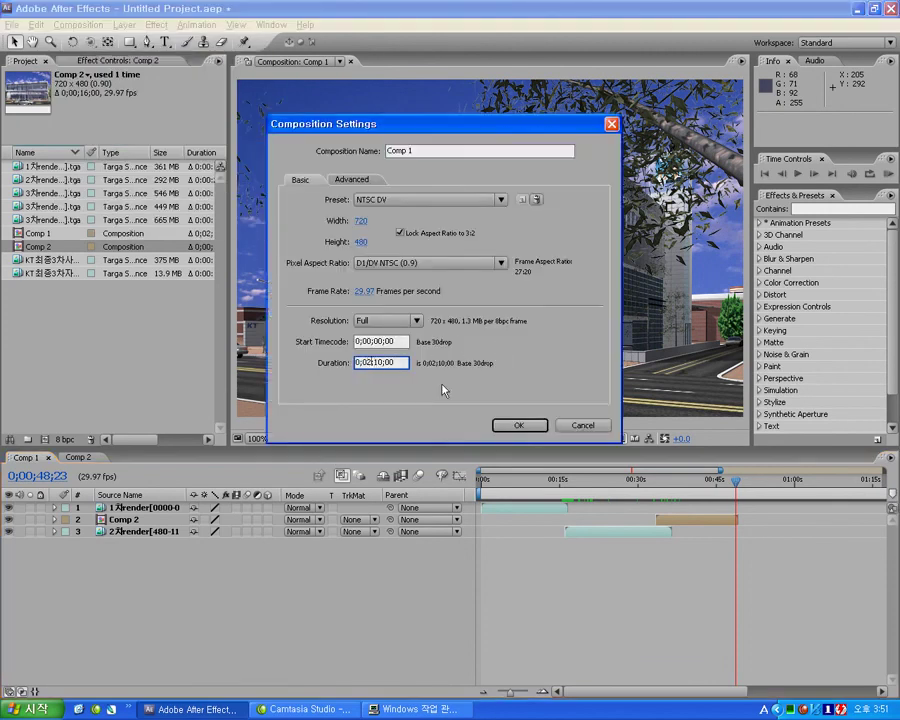
pyautogui.press('BackSpace')
pyautogui.press('Delete')
pyautogui.write('8')
pyautogui.click(519, 425)
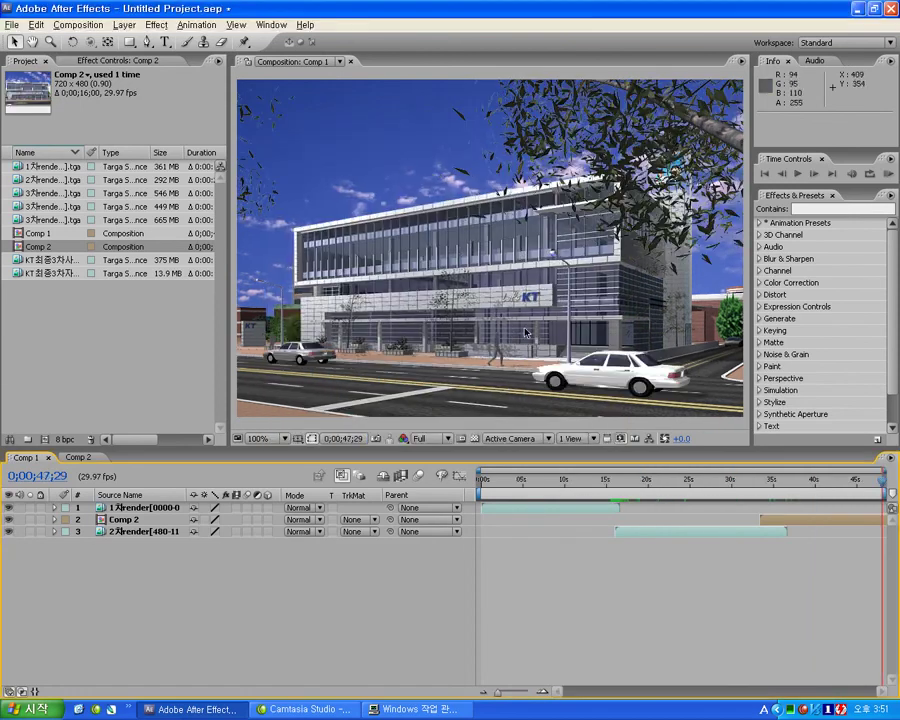
pyautogui.moveTo(772, 492); pyautogui.dragTo(553, 487)
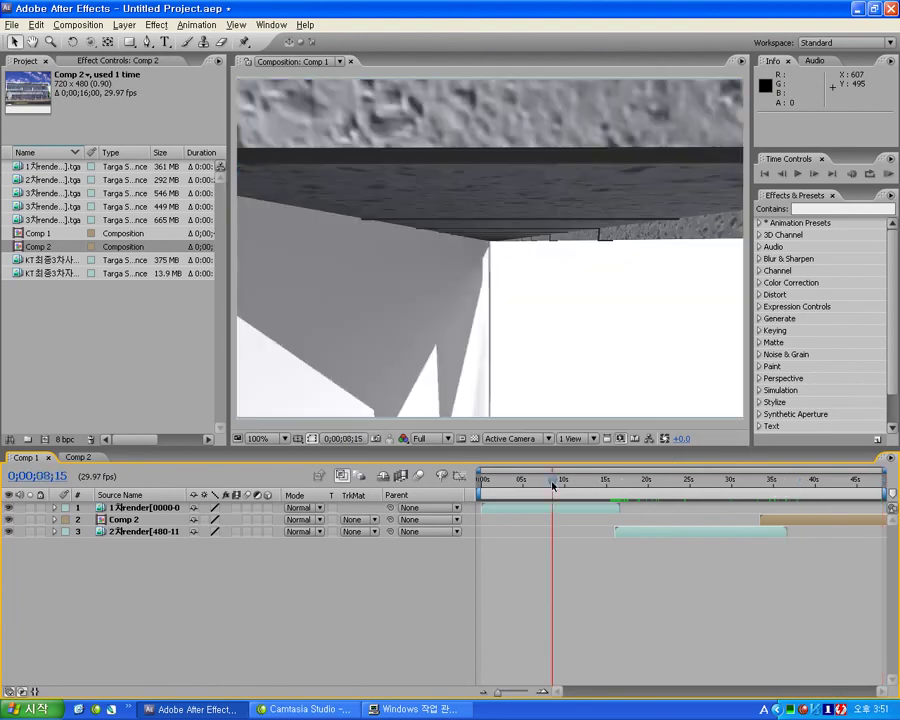
pyautogui.click(555, 510)
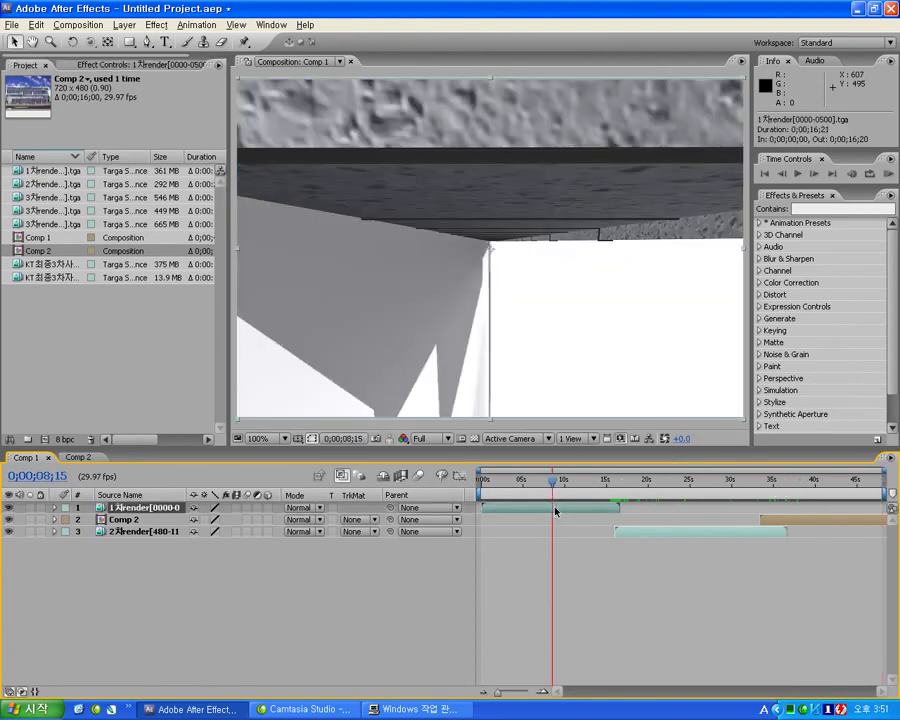
pyautogui.click(36, 24)
pyautogui.click(102, 166)
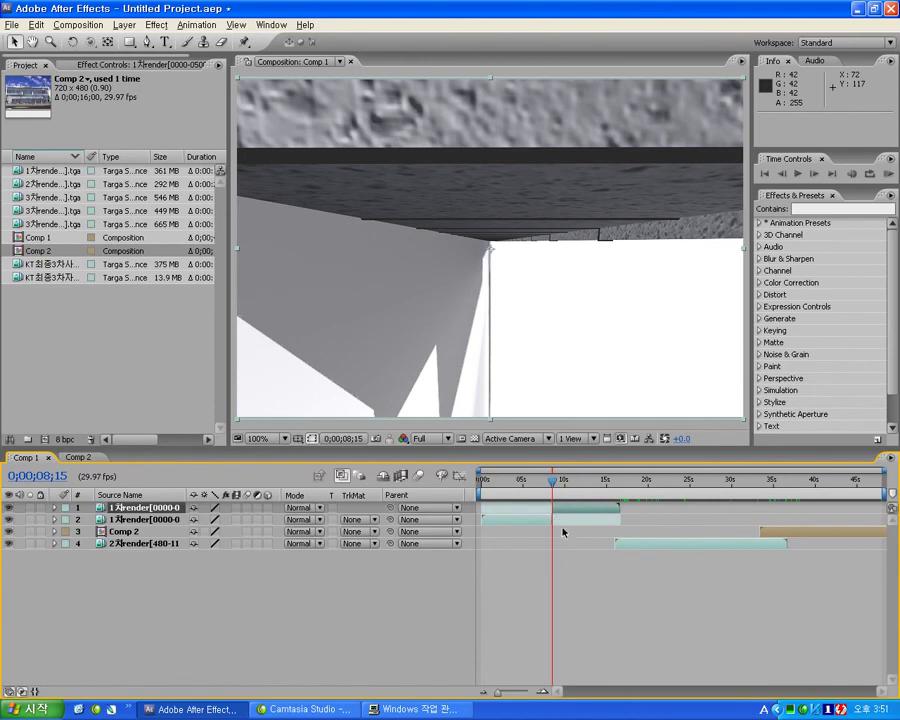
pyautogui.hotkey('ctrl', 'z')
pyautogui.hotkey('ctrl', 'd')
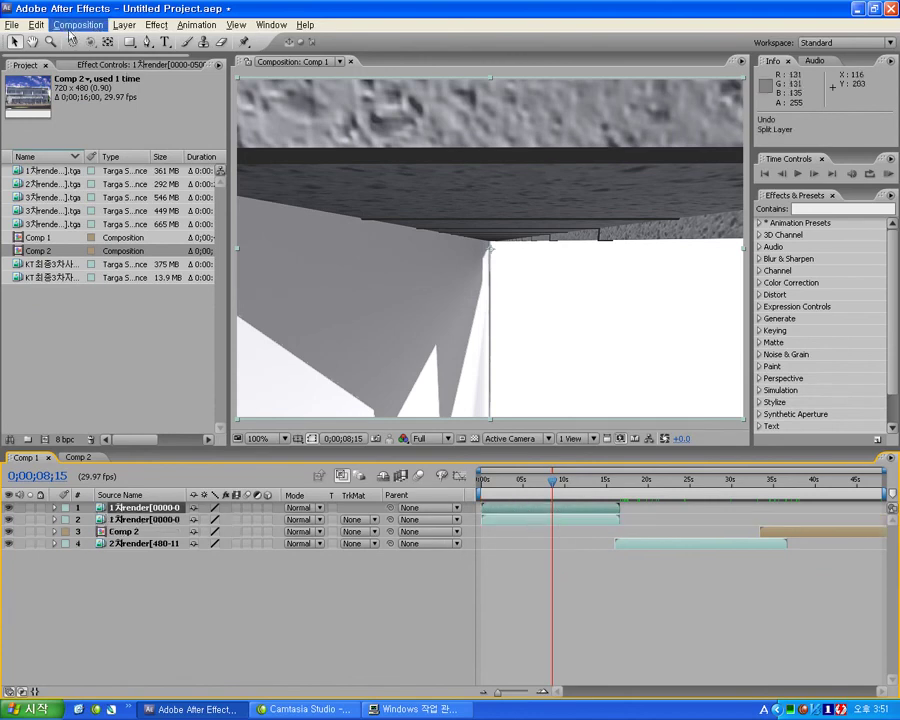
pyautogui.hotkey('ctrl', 'z')
pyautogui.click(36, 27)
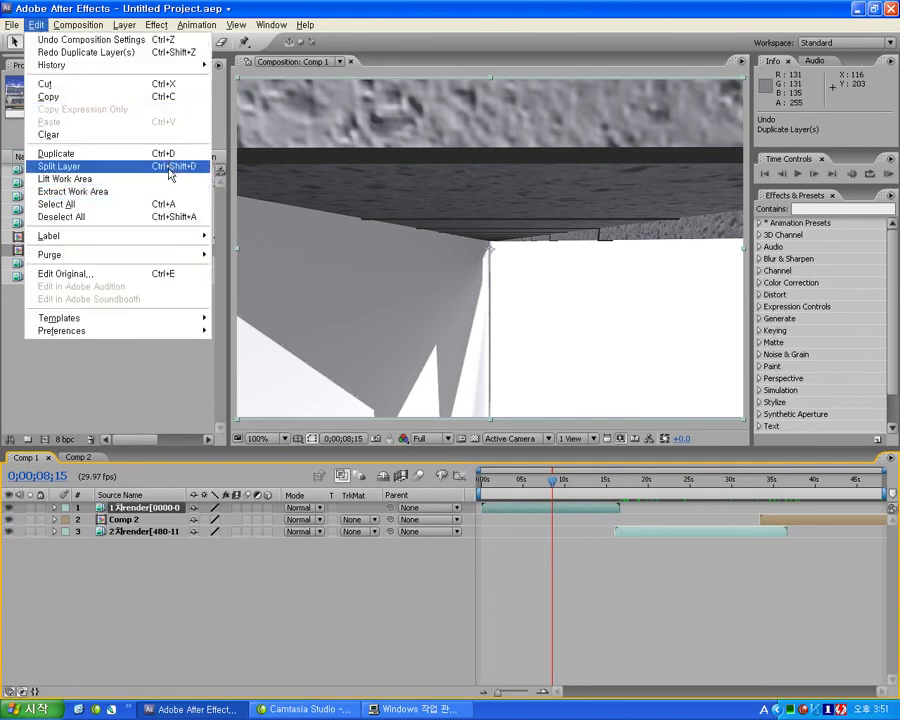
pyautogui.click(400, 410)
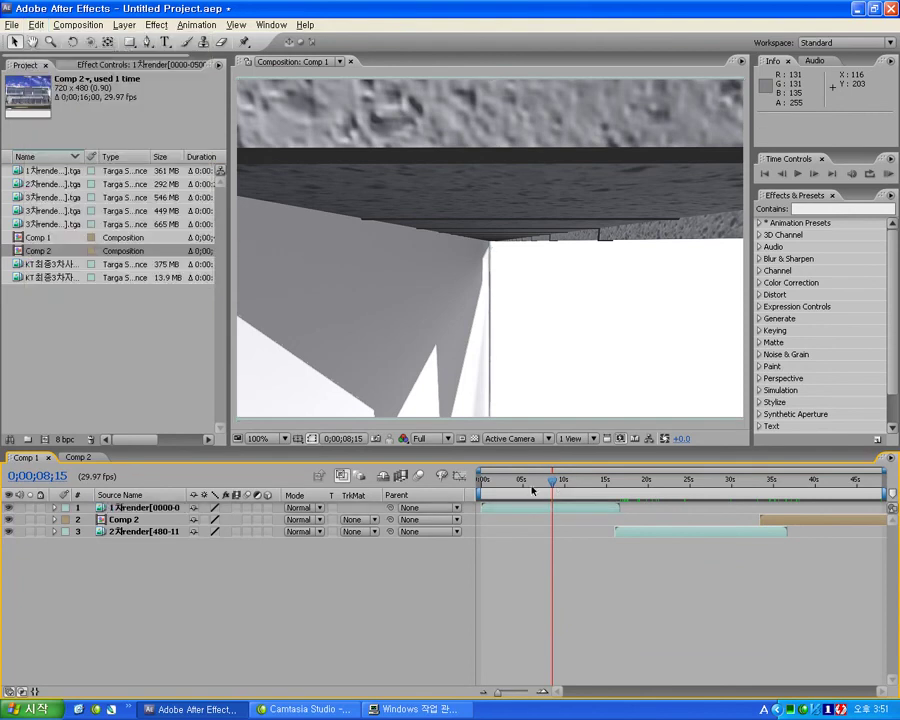
pyautogui.click(528, 485)
pyautogui.click(537, 509)
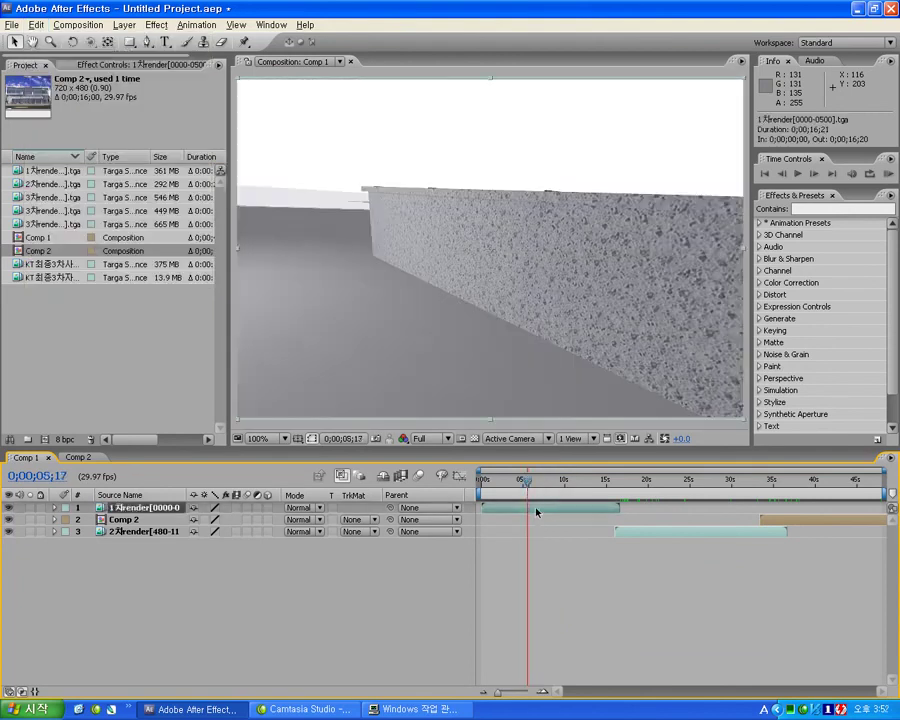
# - Duplicate the 1차render layer, shift the copy about 18 frames later, and keyframe its opacity
pyautogui.hotkey('ctrl', 'd')
pyautogui.moveTo(514, 511); pyautogui.dragTo(519, 511)
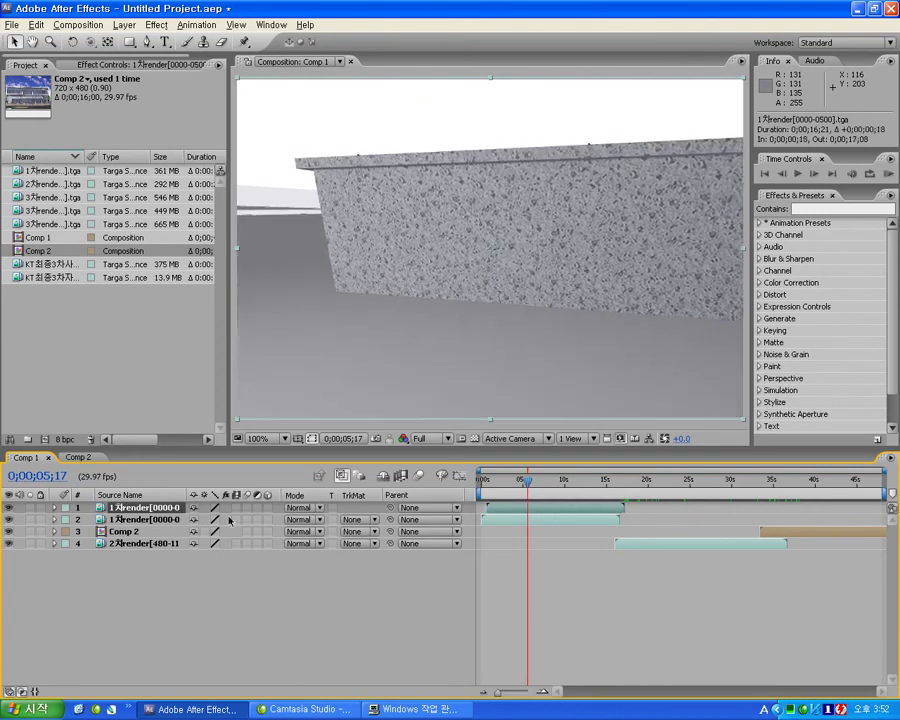
pyautogui.click(54, 508)
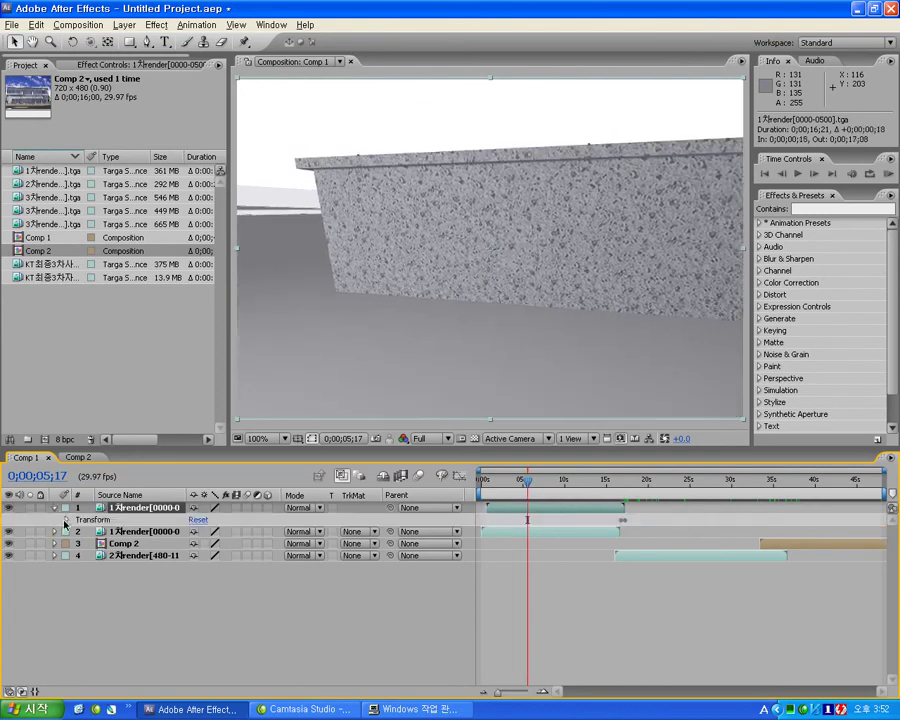
pyautogui.click(66, 520)
pyautogui.moveTo(197, 579); pyautogui.dragTo(192, 579)
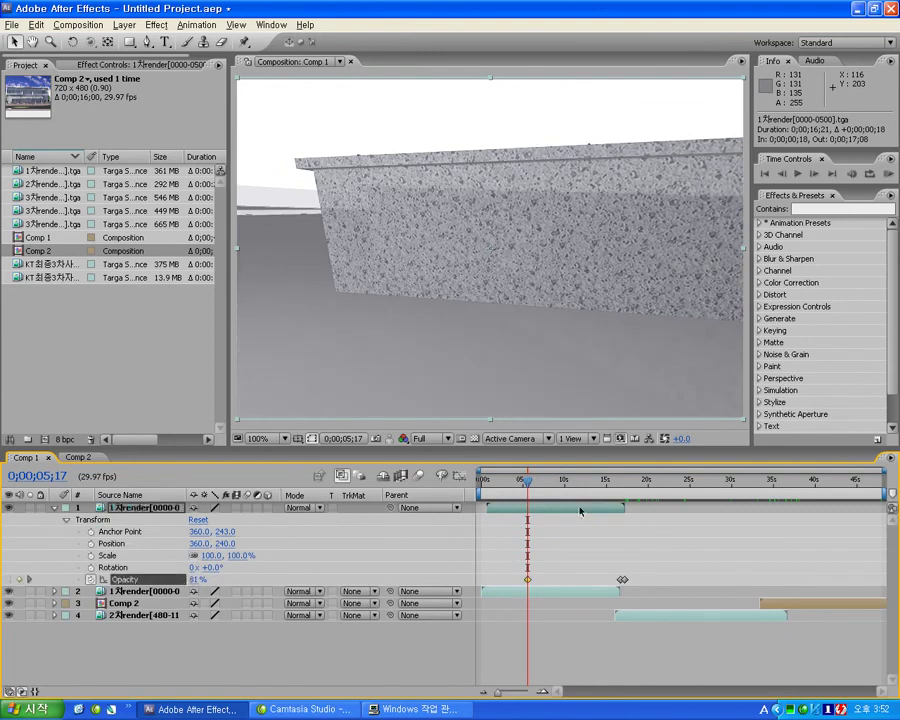
# - Review the opening crossfade, compare with the top layer hidden, and select its early Opacity keyframe
pyautogui.moveTo(499, 485); pyautogui.dragTo(502, 483)
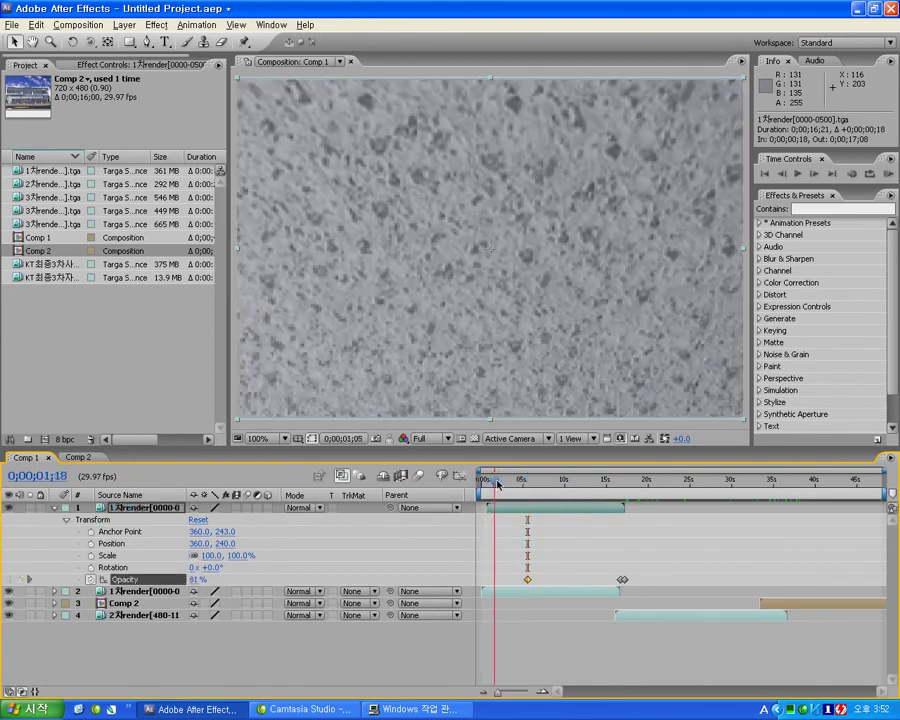
pyautogui.moveTo(502, 483); pyautogui.dragTo(551, 485)
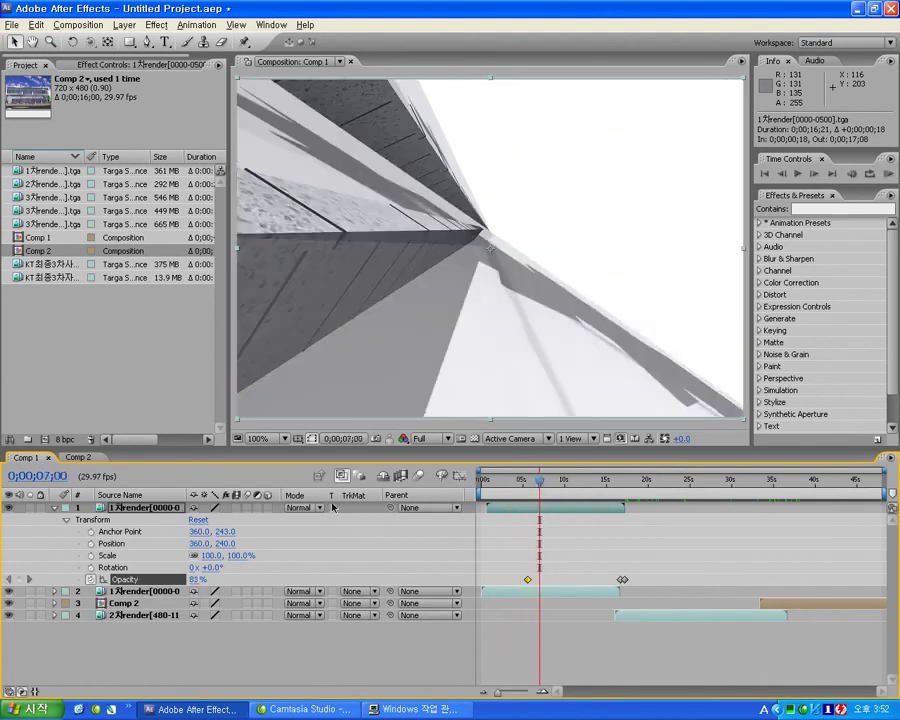
pyautogui.click(9, 508)
pyautogui.click(9, 508)
pyautogui.moveTo(509, 567); pyautogui.dragTo(533, 582)
# - Delete the early Opacity keyframe and lower the top layer's opacity to 20% at the fade keyframe
pyautogui.press('Delete')
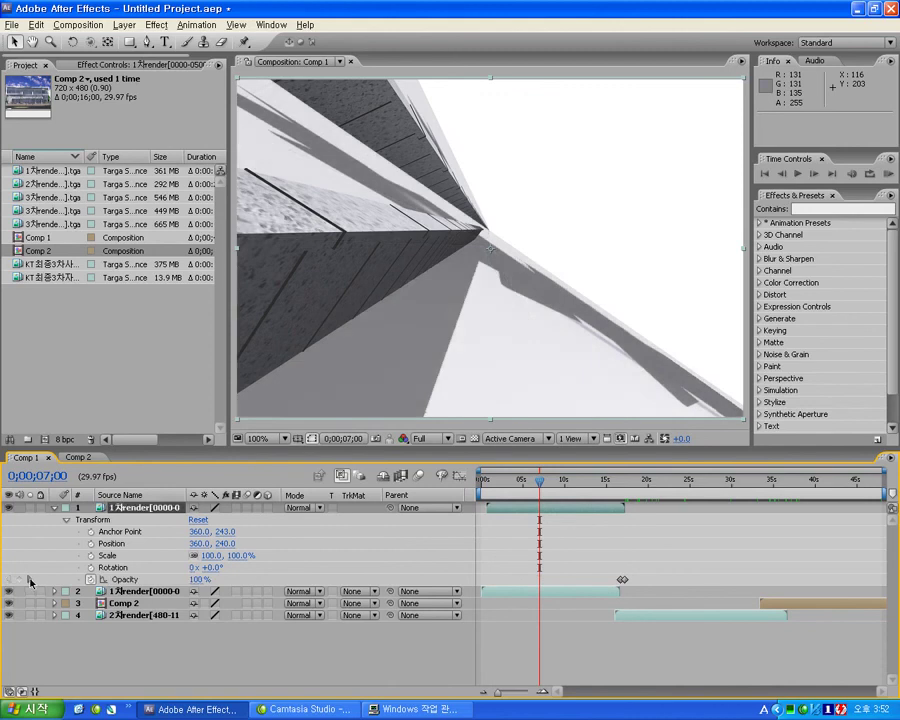
pyautogui.click(29, 580)
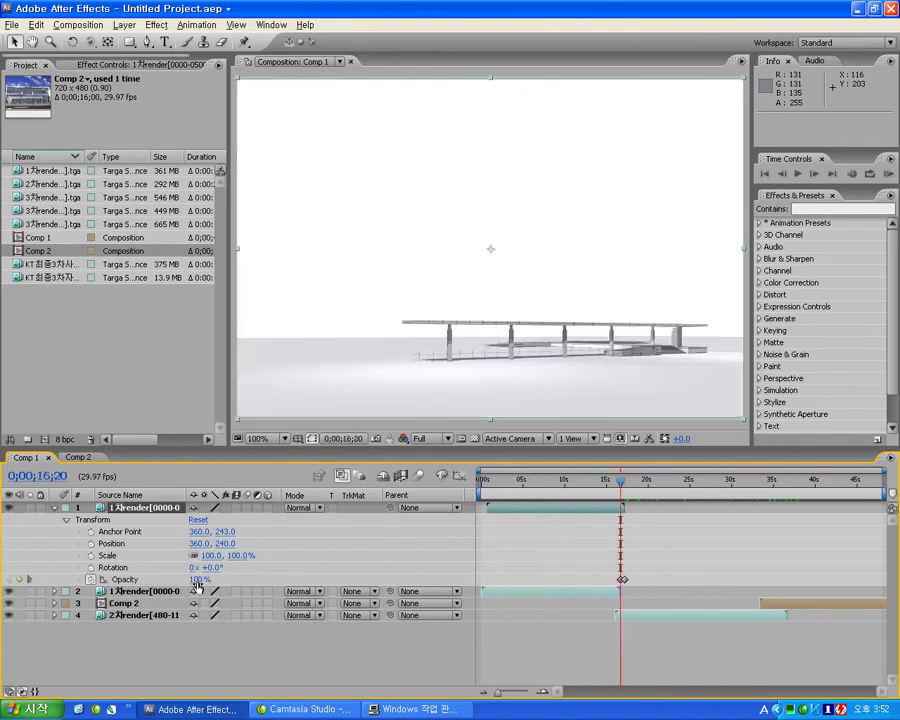
pyautogui.moveTo(199, 579); pyautogui.dragTo(158, 579)
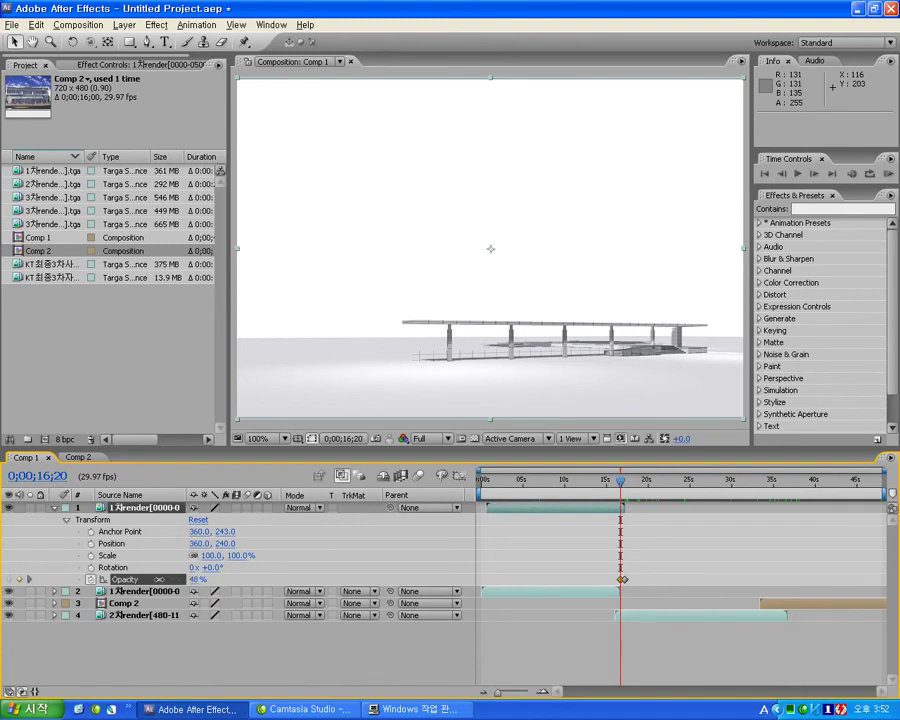
pyautogui.moveTo(565, 490)
pyautogui.mouseDown()
pyautogui.moveTo(525, 491)
pyautogui.moveTo(549, 490)
pyautogui.mouseUp()
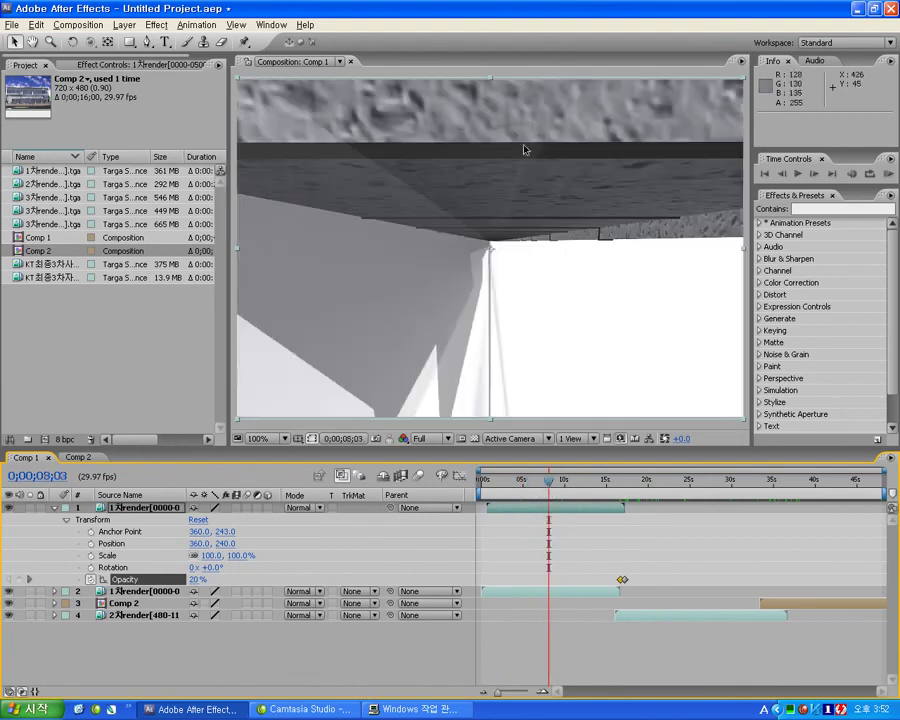
# - Set the top 1차render layer's blending mode to Screen and check the end of the fade
pyautogui.click(298, 508)
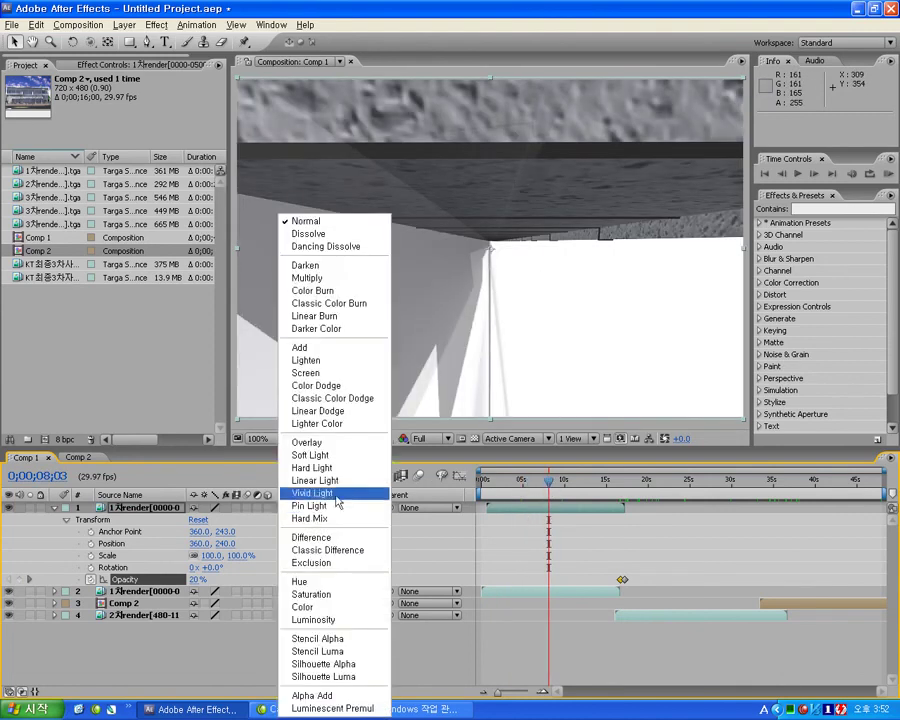
pyautogui.click(338, 372)
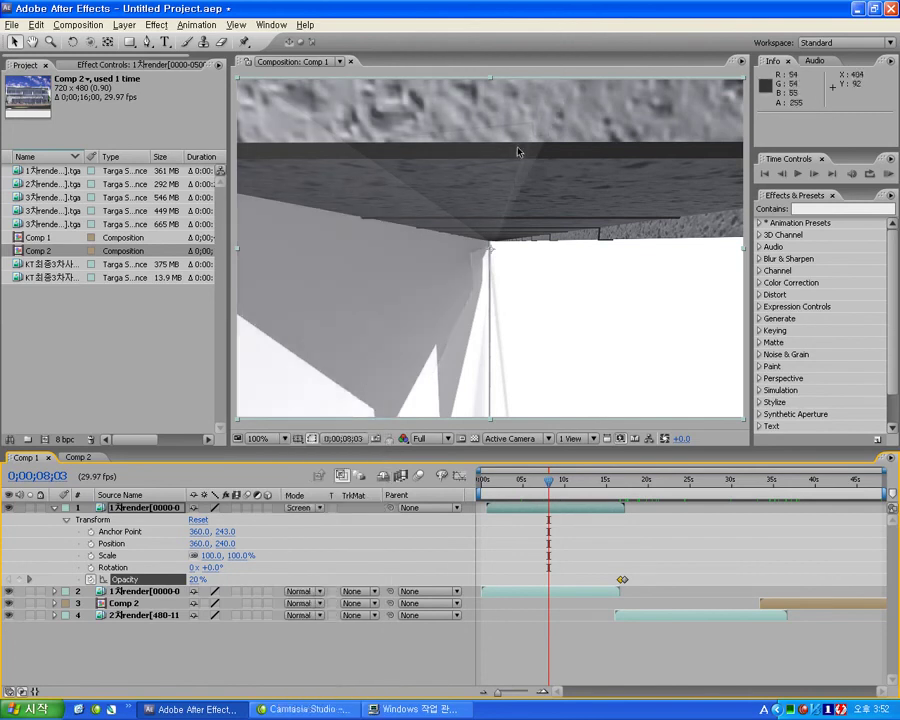
pyautogui.moveTo(579, 493)
pyautogui.mouseDown()
pyautogui.moveTo(679, 486)
pyautogui.moveTo(657, 486)
pyautogui.mouseUp()
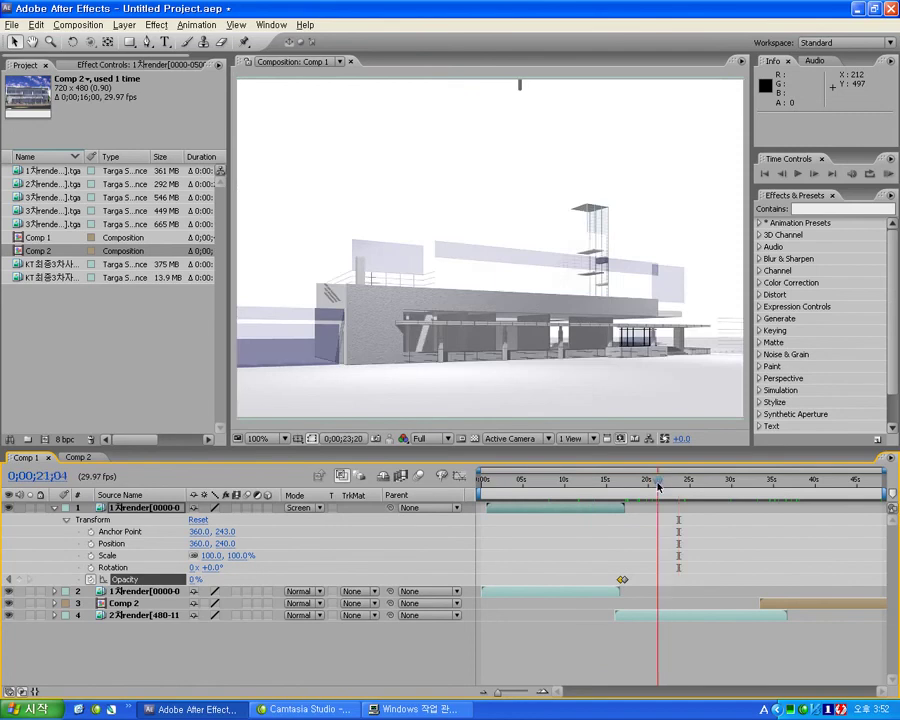
# - Split the 2차render clip at 21;04 and 30;10 and stretch the middle piece to 10%
pyautogui.click(665, 616)
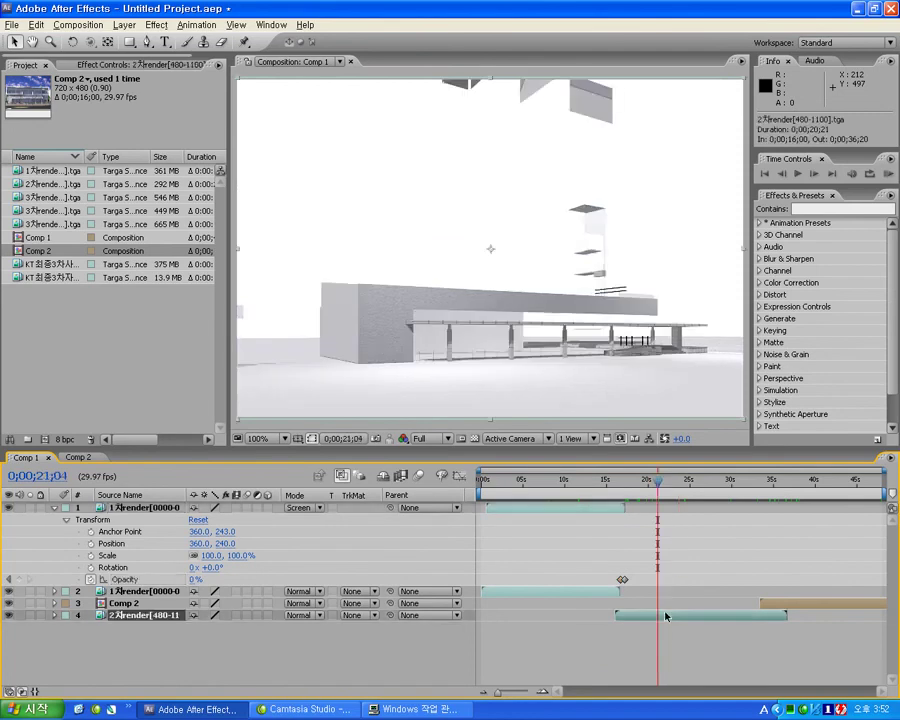
pyautogui.hotkey('ctrl', 'shift', 'd')
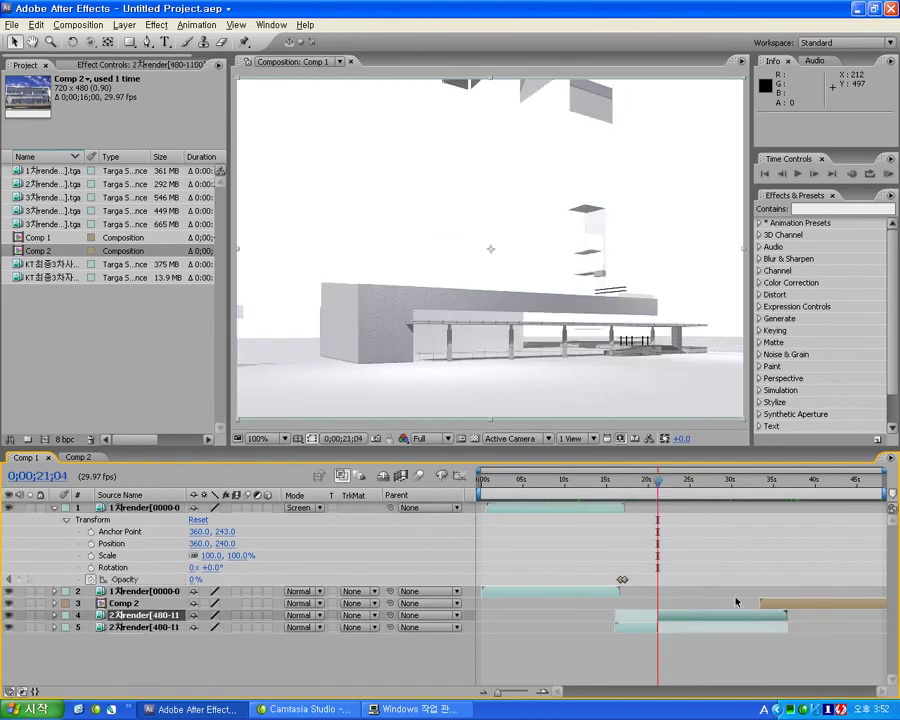
pyautogui.click(34, 690)
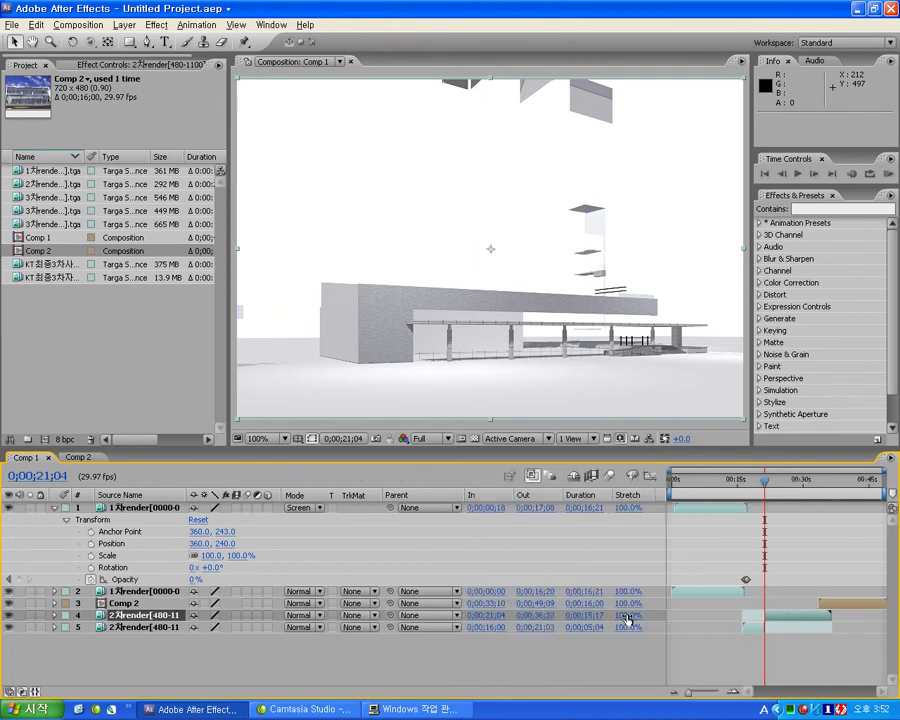
pyautogui.click(805, 487)
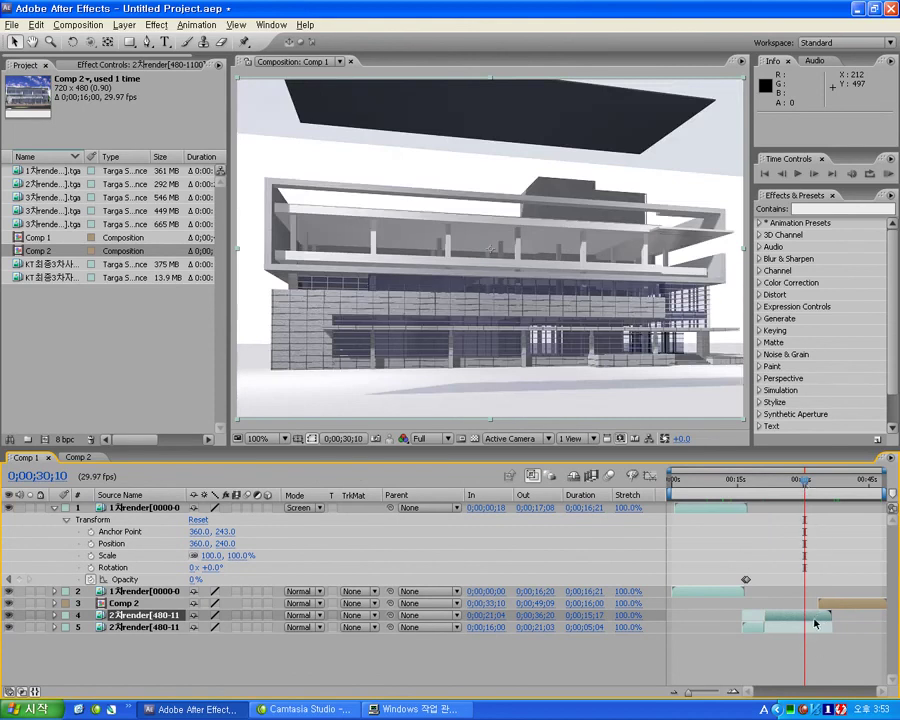
pyautogui.hotkey('ctrl', 'shift', 'd')
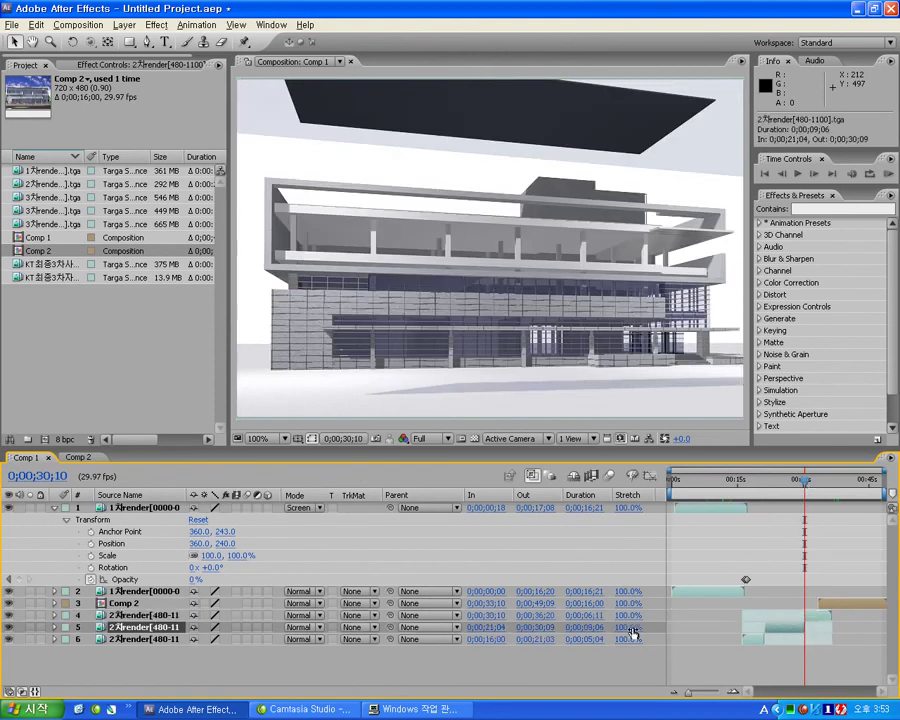
pyautogui.hotkey('ctrl', 'alt', 'r')
pyautogui.press('Return')
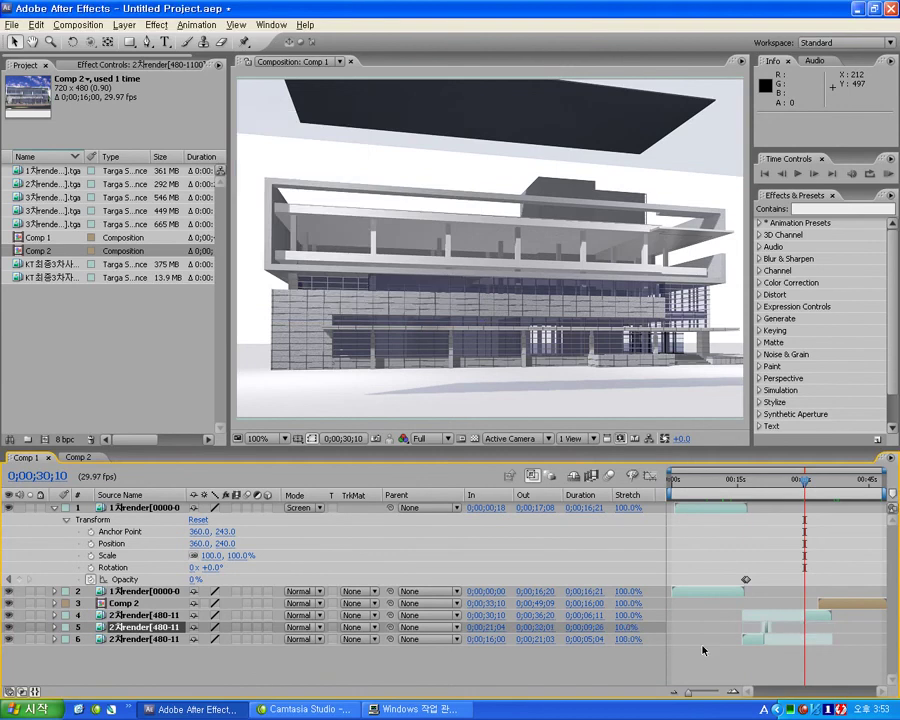
# - Select the last 2차render piece together with Comp 2 and slide both earlier in time
pyautogui.press('=')
pyautogui.press('=')
pyautogui.press('=')
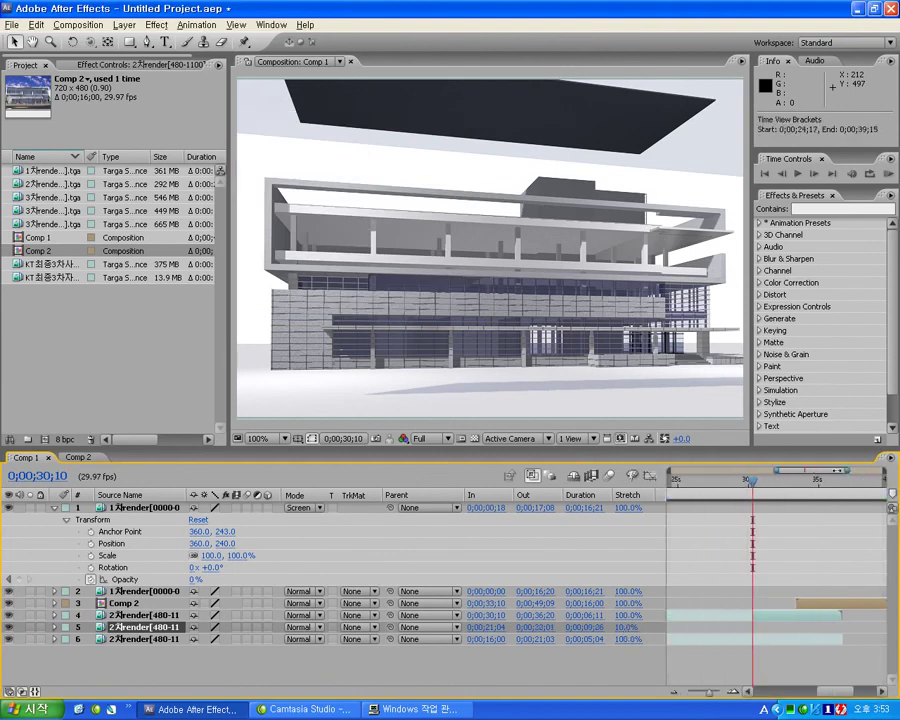
pyautogui.press('=')
pyautogui.press('=')
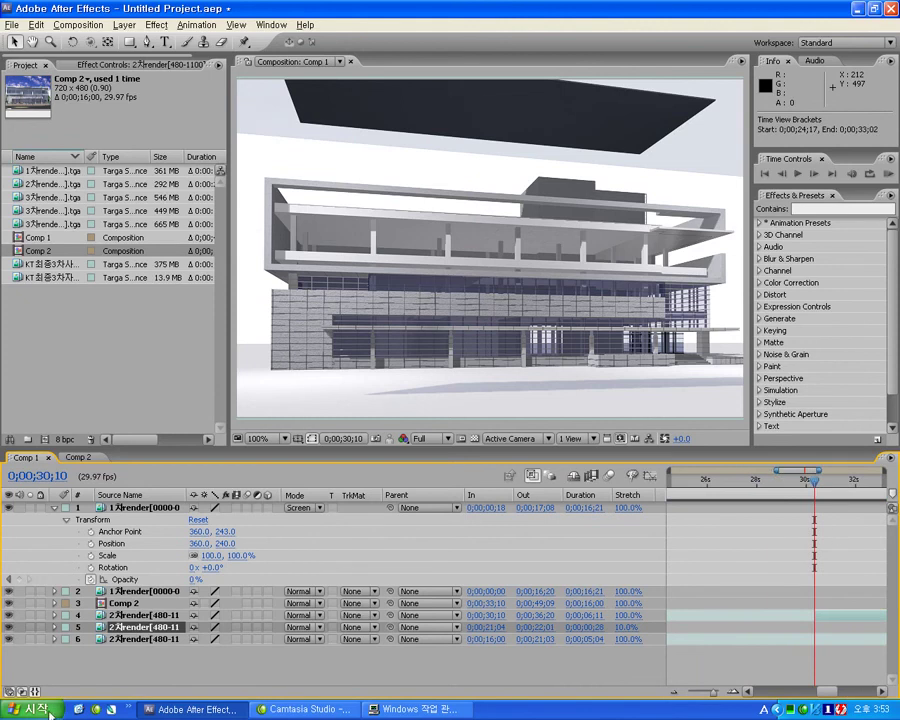
pyautogui.click(34, 691)
pyautogui.press('-')
pyautogui.press('-')
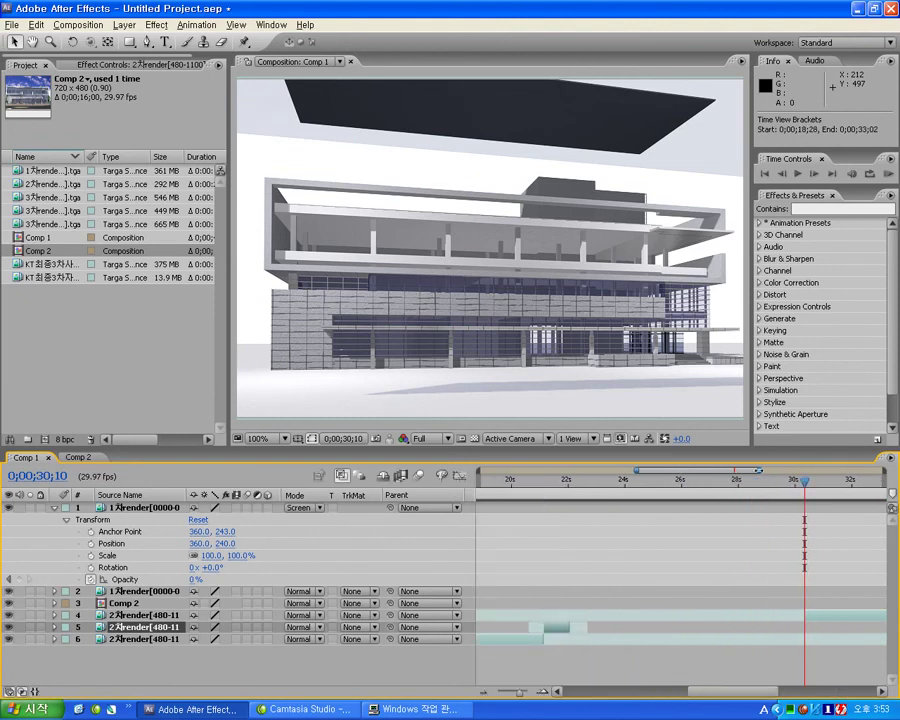
pyautogui.moveTo(758, 470); pyautogui.dragTo(798, 470)
pyautogui.click(749, 618)
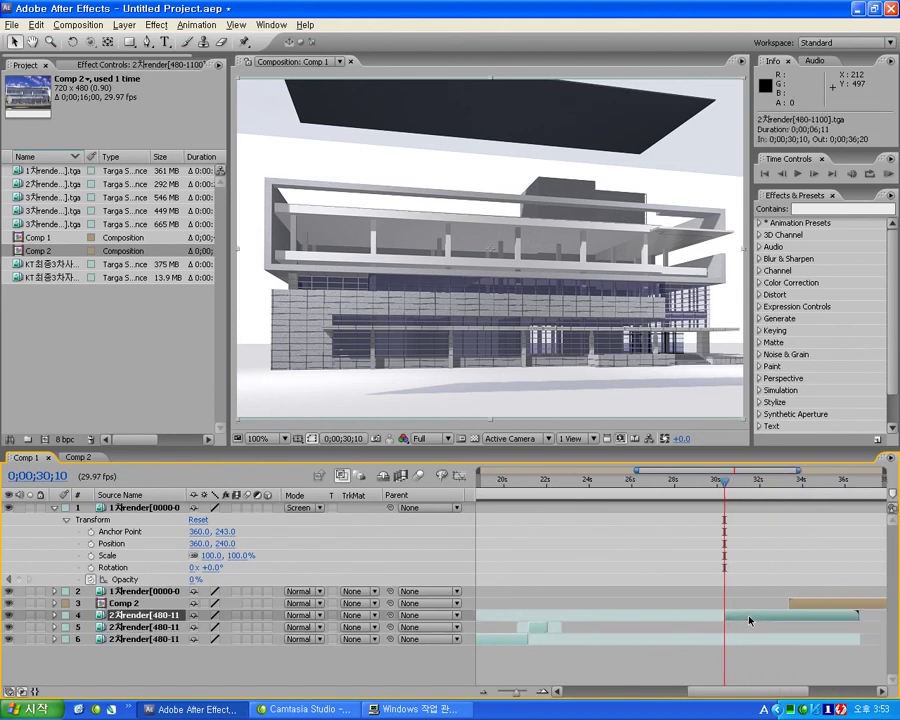
pyautogui.keyDown('shift'); pyautogui.click(809, 605); pyautogui.keyUp('shift')
pyautogui.moveTo(750, 618); pyautogui.dragTo(632, 617)
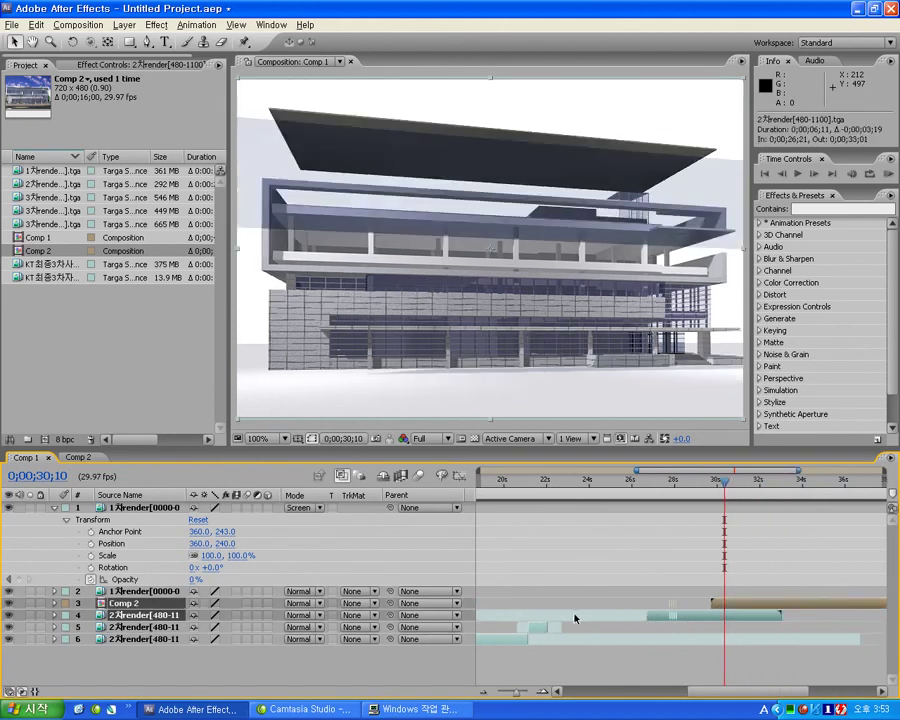
# - Nudge Comp 2 and the last render piece further left, review the transitions, and collapse layer 1
pyautogui.moveTo(576, 618); pyautogui.dragTo(573, 617)
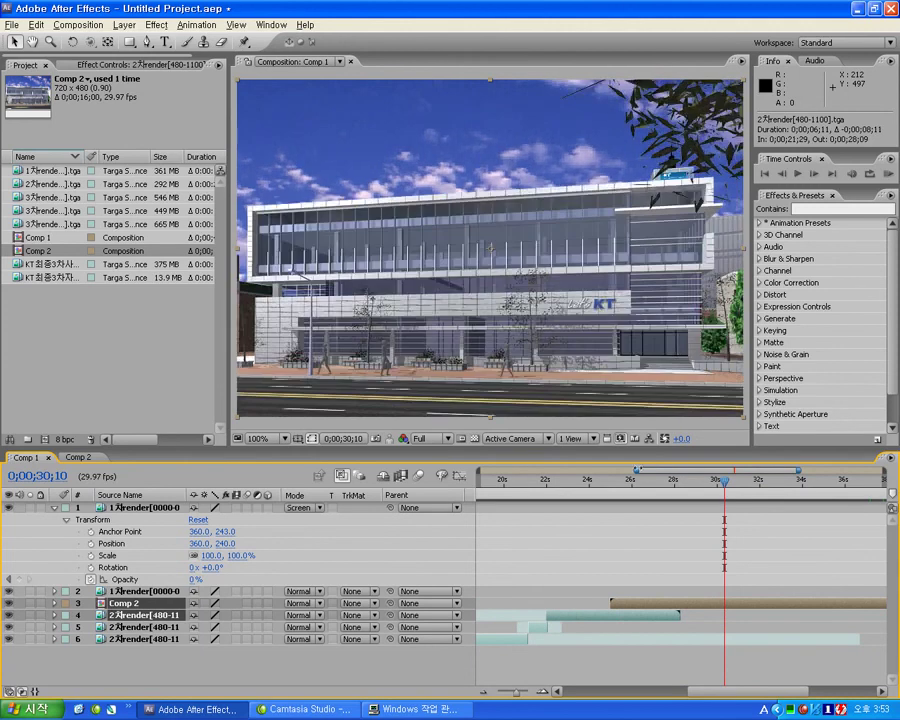
pyautogui.moveTo(636, 469); pyautogui.dragTo(479, 469)
pyautogui.click(663, 491)
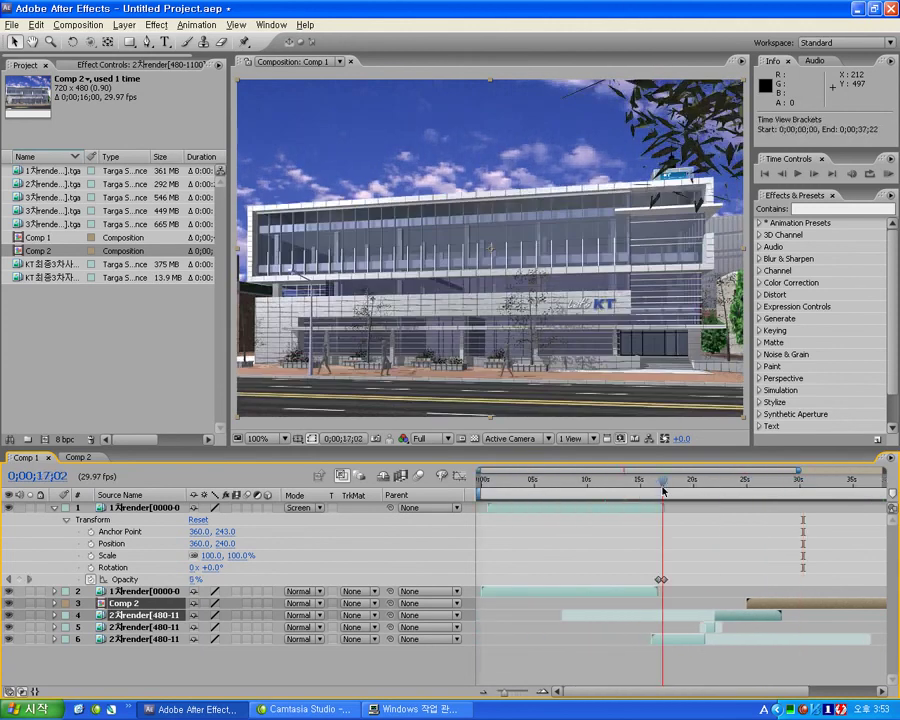
pyautogui.moveTo(663, 491); pyautogui.dragTo(717, 491)
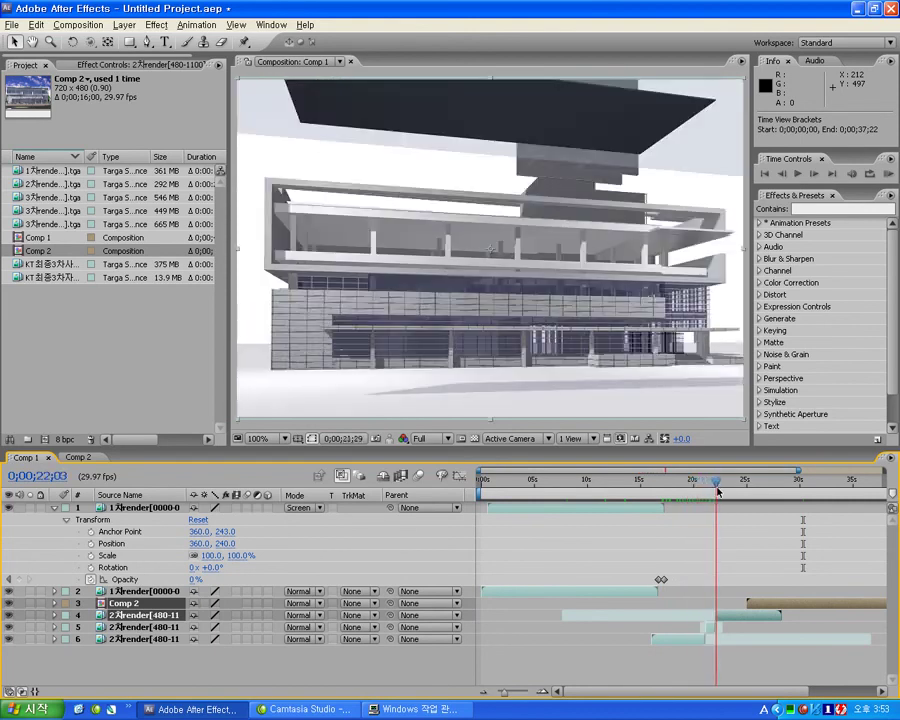
pyautogui.moveTo(717, 491); pyautogui.dragTo(736, 491)
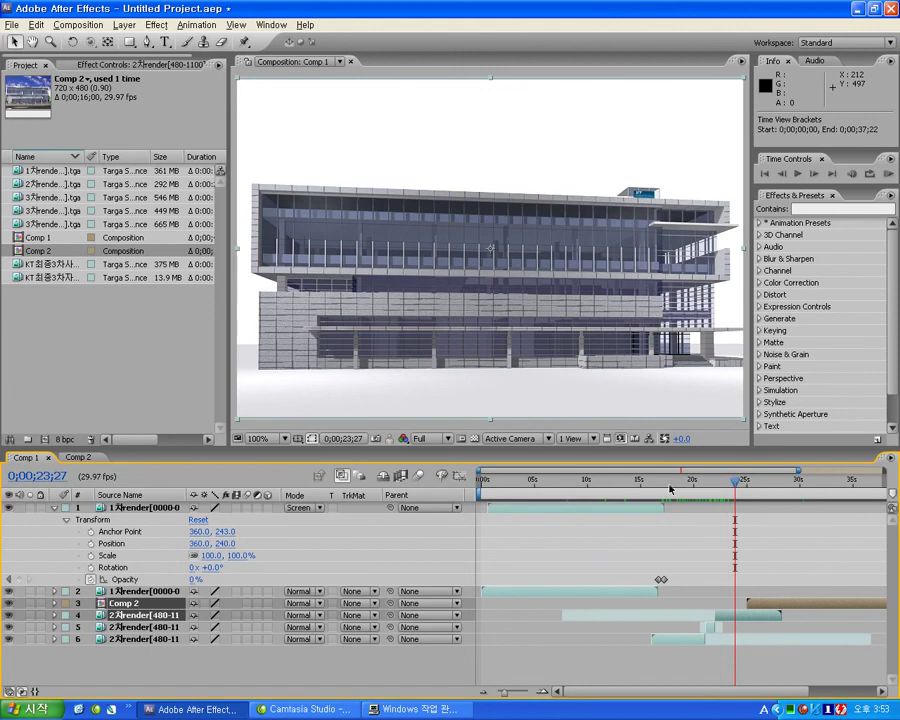
pyautogui.click(55, 508)
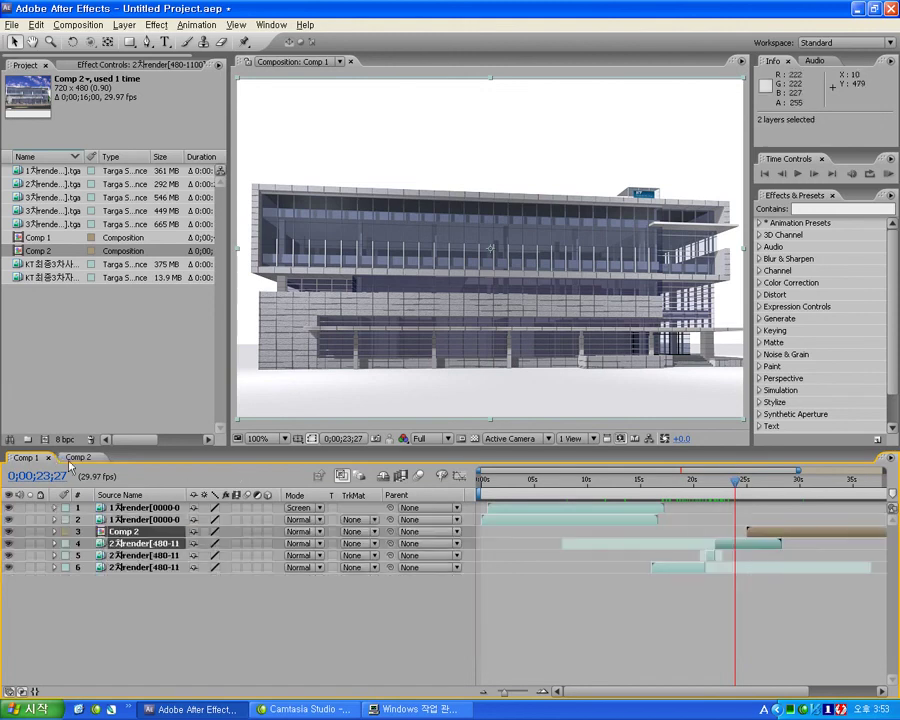
# - In Comp 2, apply Exposure to the 3차render하늘 sky layer with Exposure set to 2.00
pyautogui.doubleClick(798, 533)
pyautogui.click(595, 491)
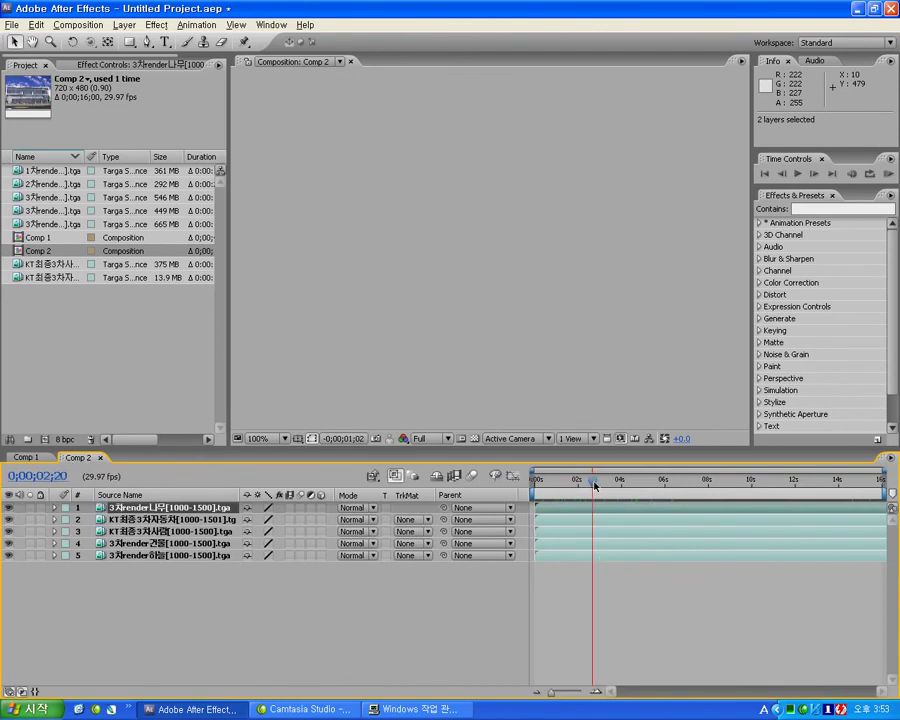
pyautogui.rightClick(599, 555)
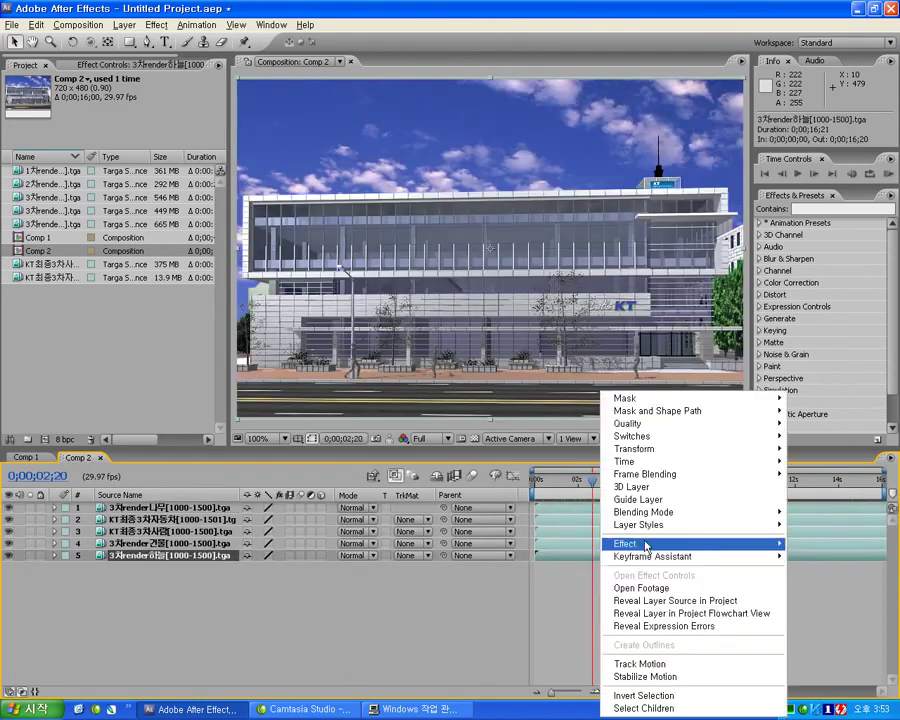
pyautogui.moveTo(612, 544)
pyautogui.moveTo(509, 364)
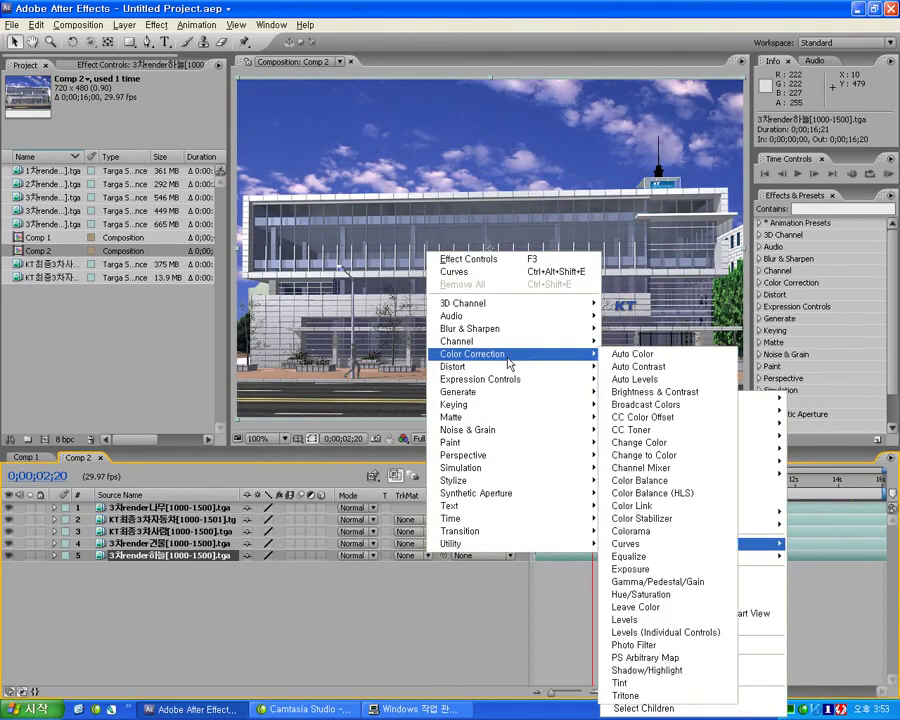
pyautogui.click(672, 578)
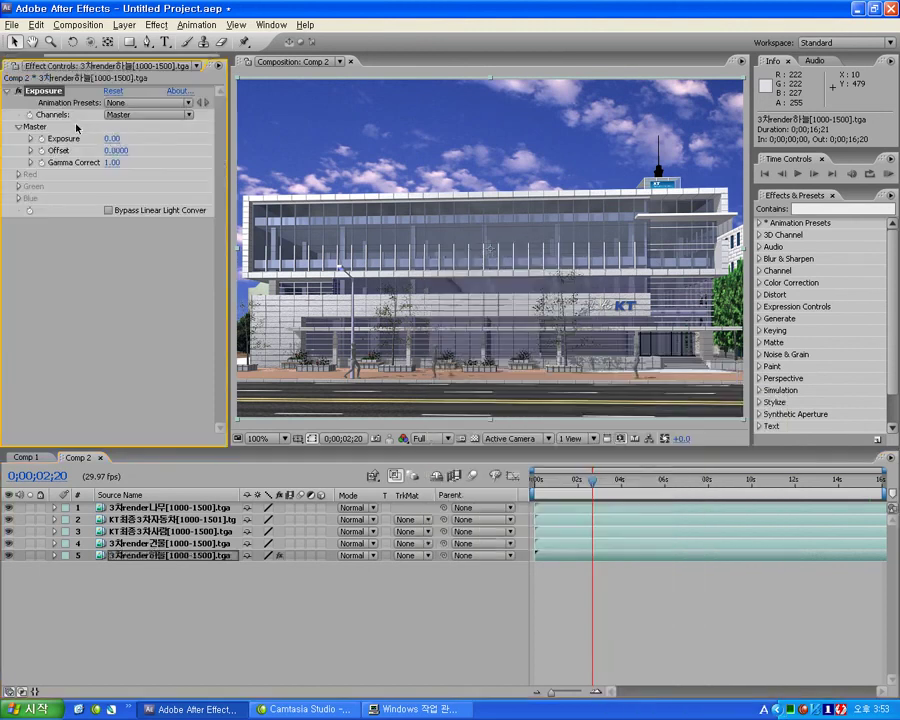
pyautogui.moveTo(112, 138); pyautogui.dragTo(122, 138)
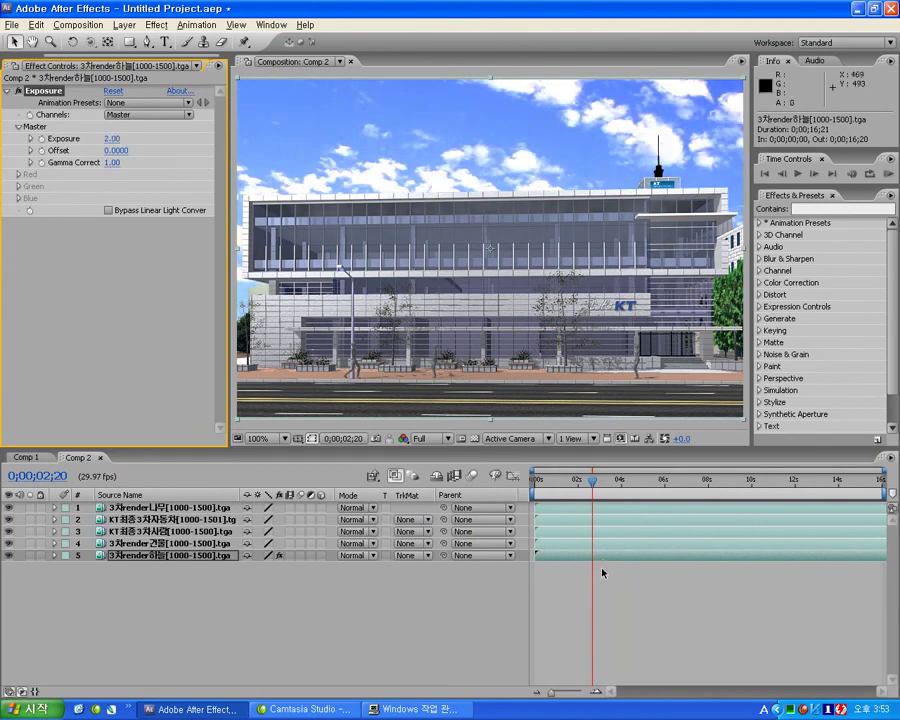
pyautogui.click(576, 547)
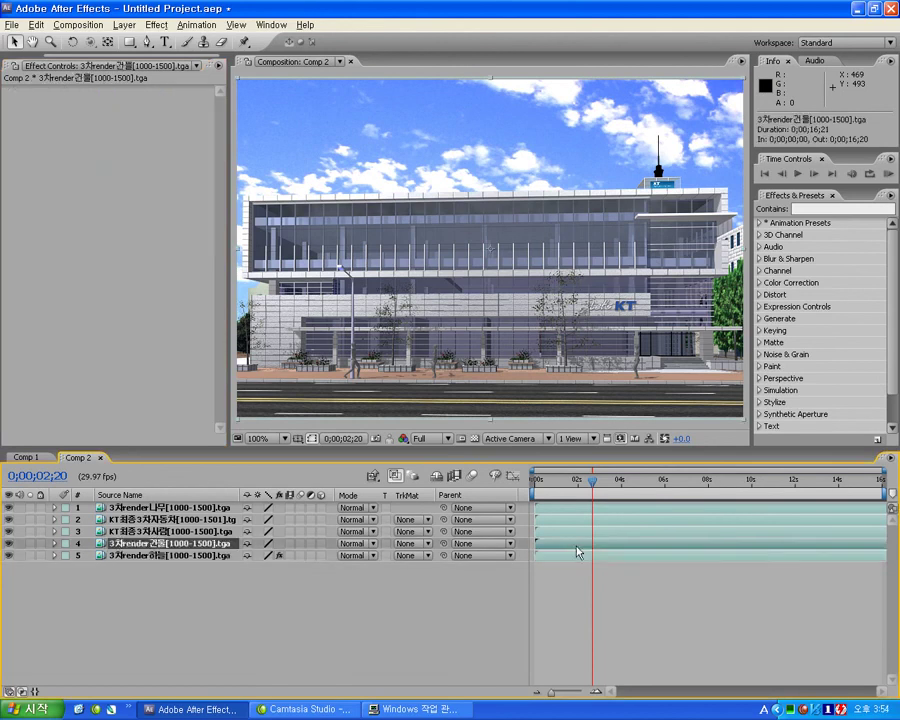
# - Add Brightness & Contrast to the building layer with brightness 9 and contrast 24
pyautogui.rightClick(576, 549)
pyautogui.moveTo(600, 543)
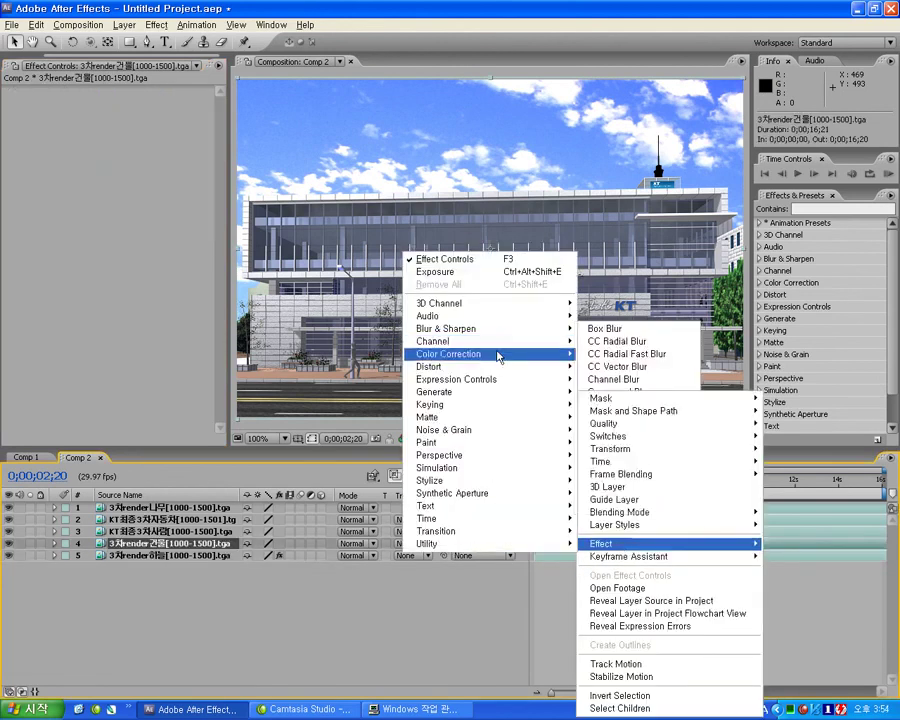
pyautogui.click(600, 387)
pyautogui.moveTo(119, 127)
pyautogui.mouseDown()
pyautogui.moveTo(138, 127)
pyautogui.moveTo(118, 116)
pyautogui.mouseUp()
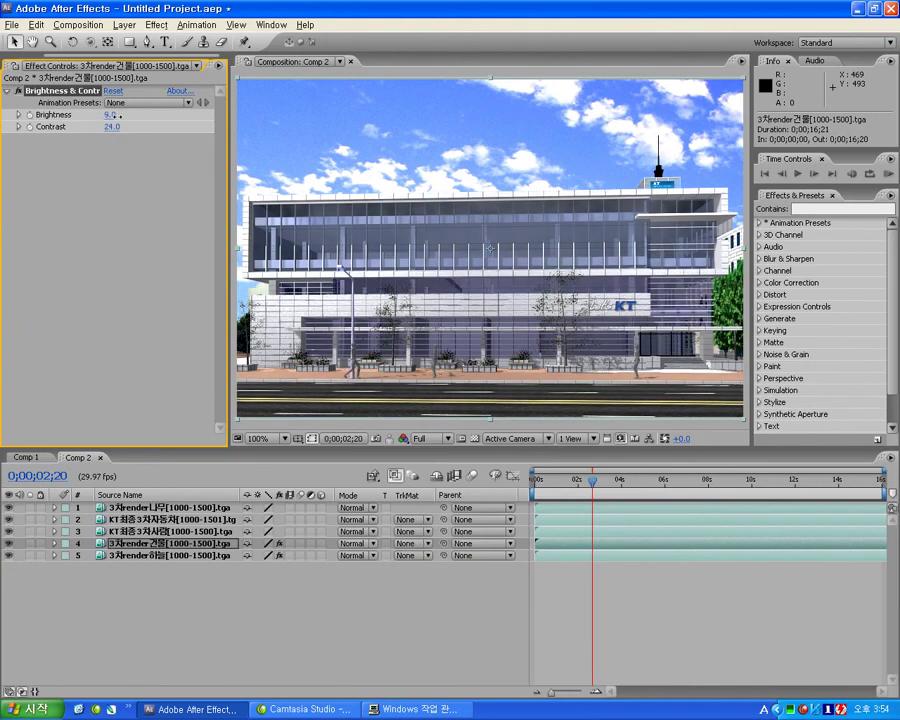
pyautogui.click(657, 486)
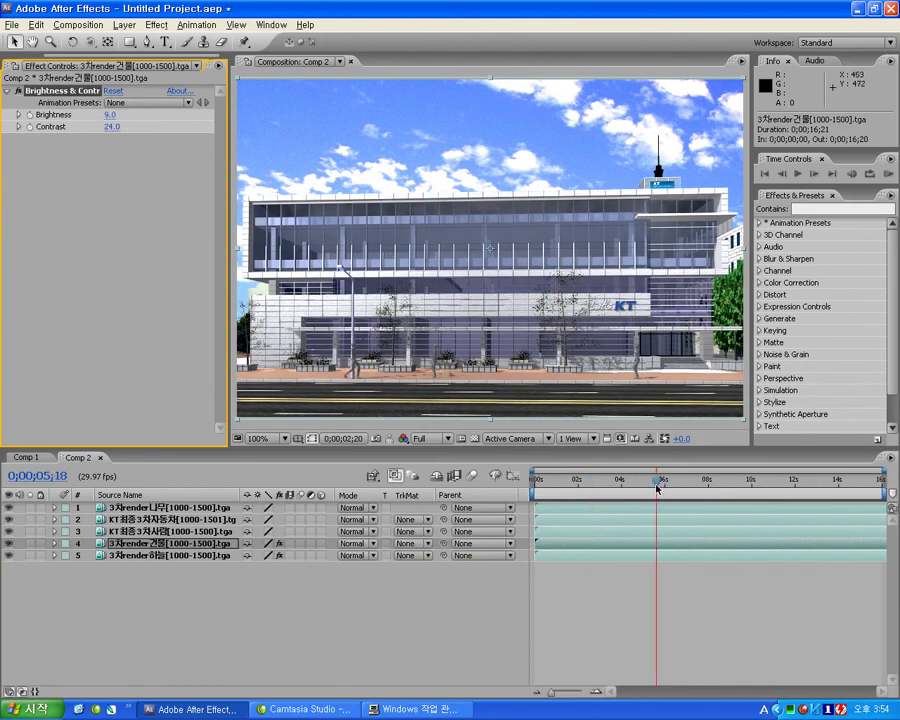
pyautogui.moveTo(657, 486); pyautogui.dragTo(665, 487)
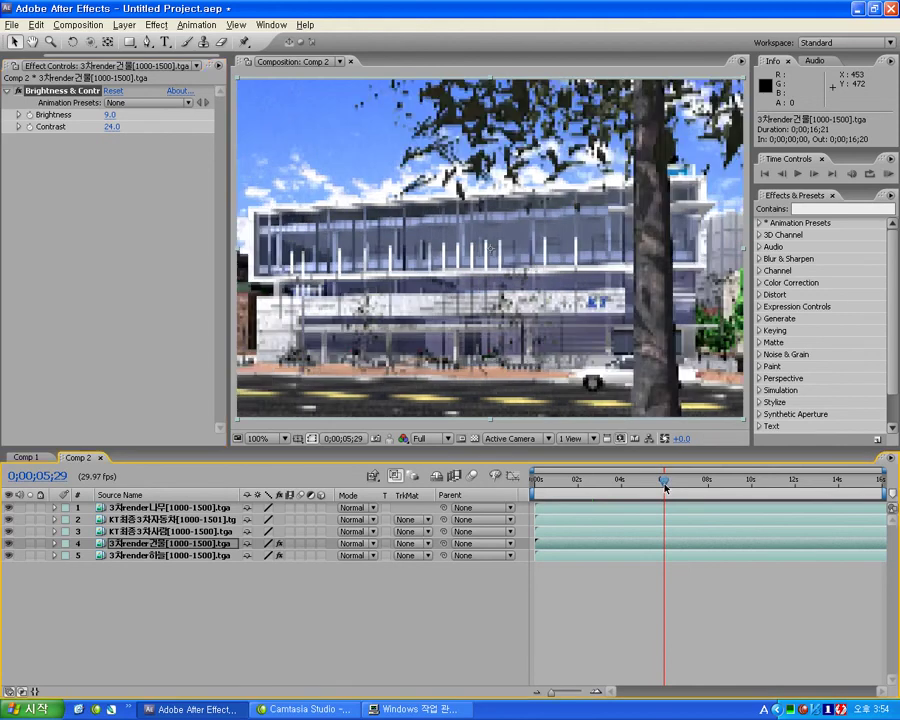
# - Add Hue/Saturation to the KT최종3차사람 people layer with Lightness 100 and Saturation -3
pyautogui.rightClick(599, 533)
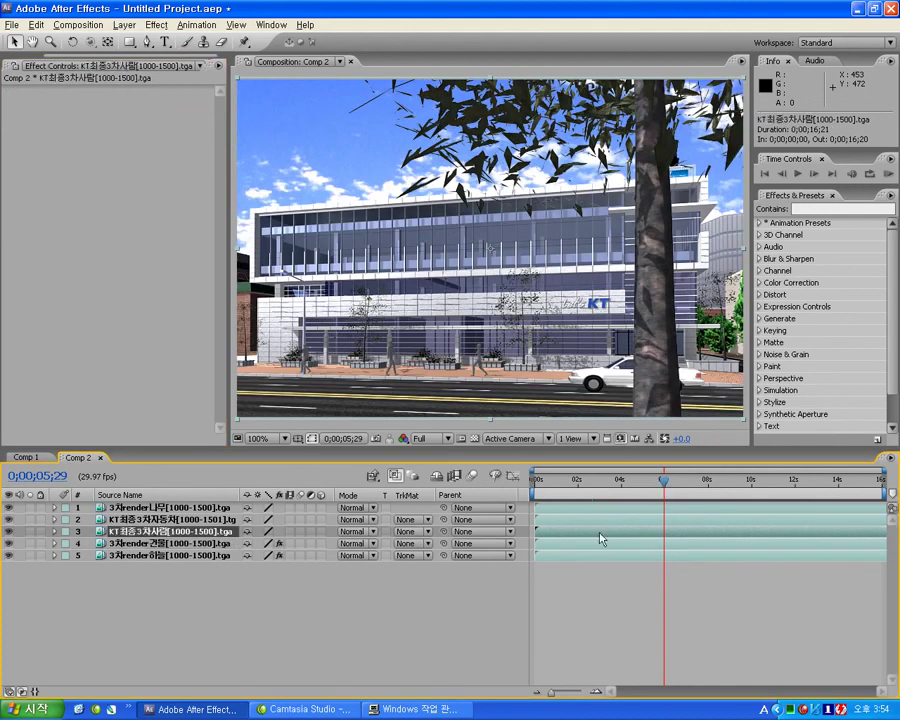
pyautogui.moveTo(622, 544)
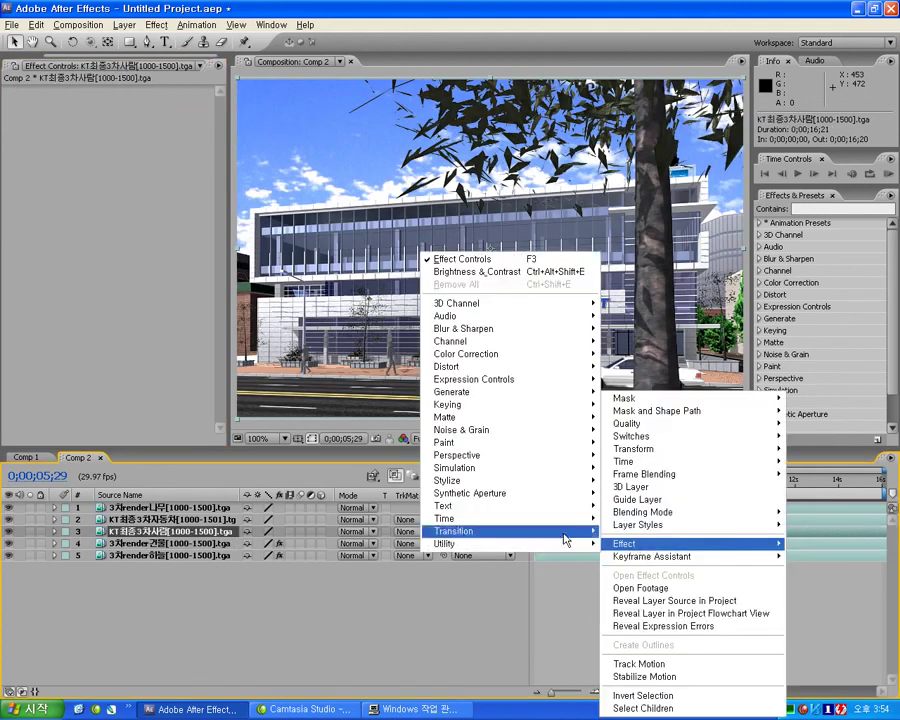
pyautogui.moveTo(516, 356)
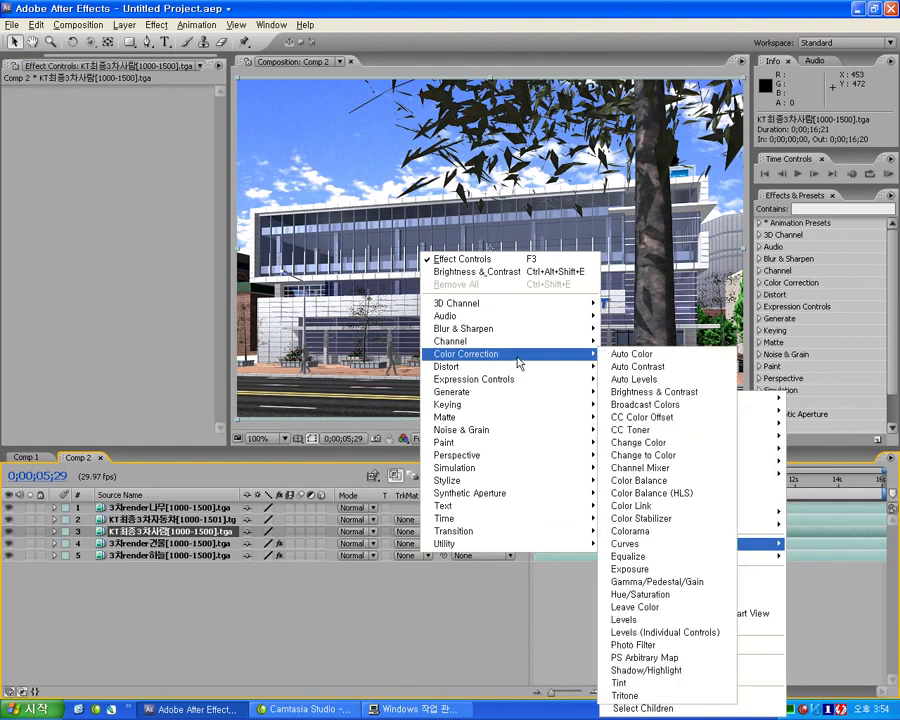
pyautogui.click(660, 594)
pyautogui.moveTo(120, 235)
pyautogui.mouseDown()
pyautogui.moveTo(154, 236)
pyautogui.moveTo(200, 263)
pyautogui.moveTo(119, 234)
pyautogui.mouseUp()
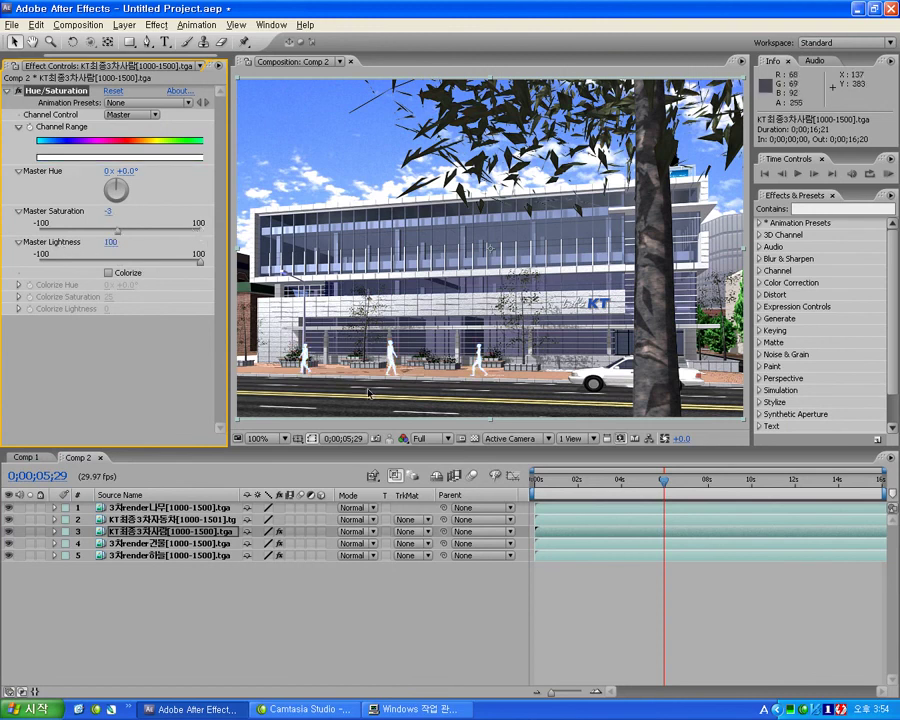
pyautogui.moveTo(664, 484); pyautogui.dragTo(740, 486)
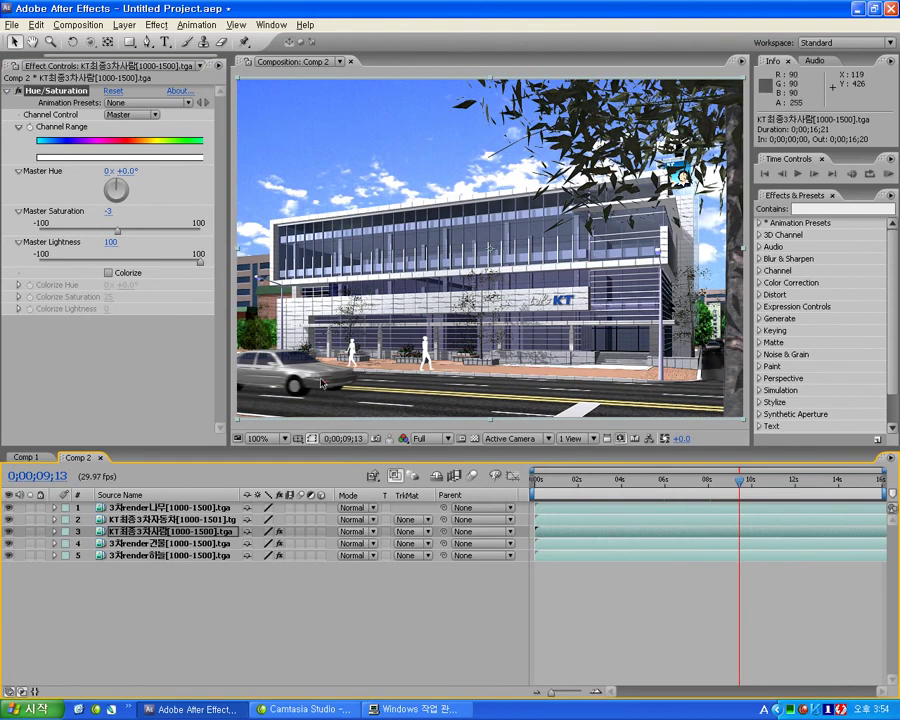
# - Copy the building layer's Brightness & Contrast effect and paste it onto the car layer
pyautogui.click(559, 544)
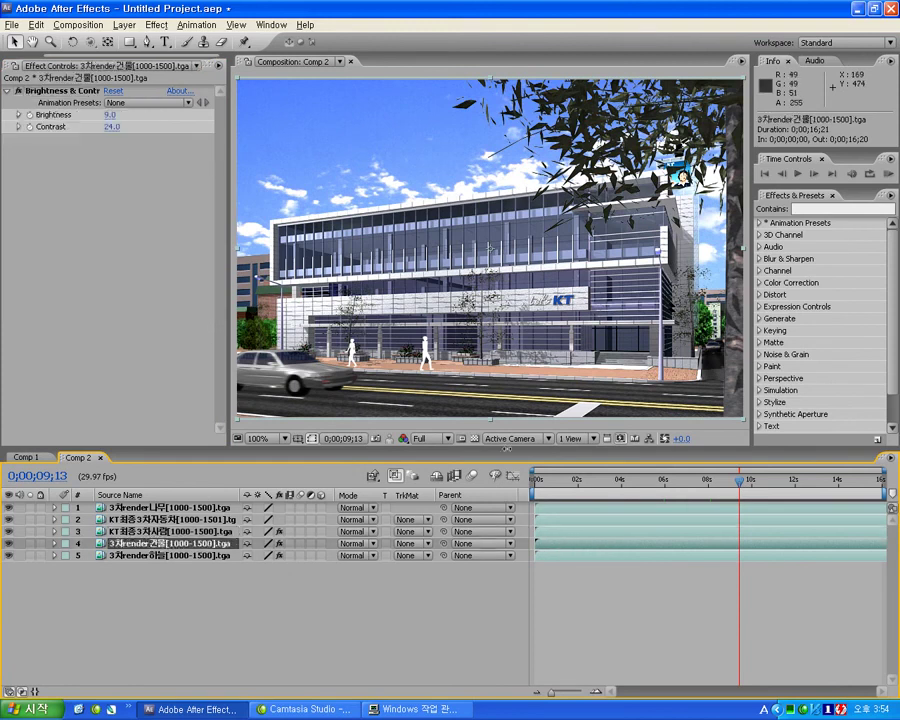
pyautogui.click(35, 65)
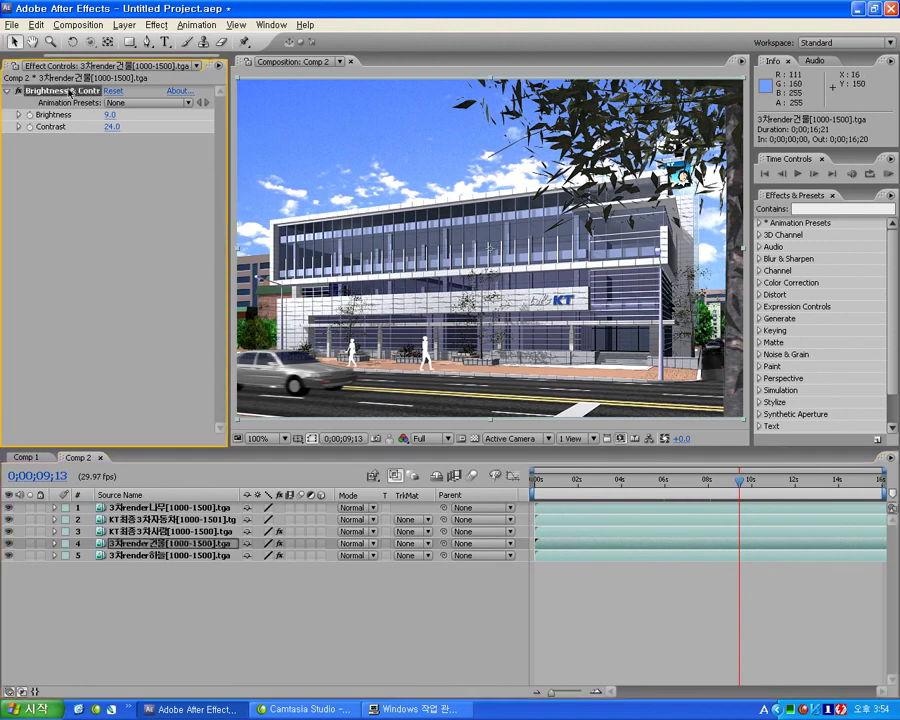
pyautogui.click(590, 521)
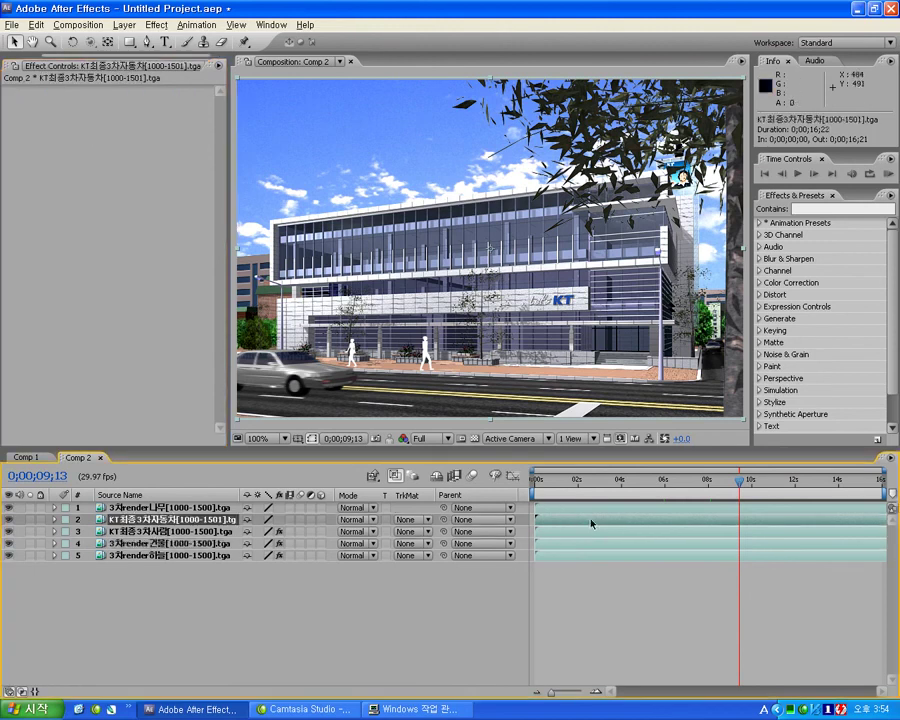
pyautogui.hotkey('ctrl', 'v')
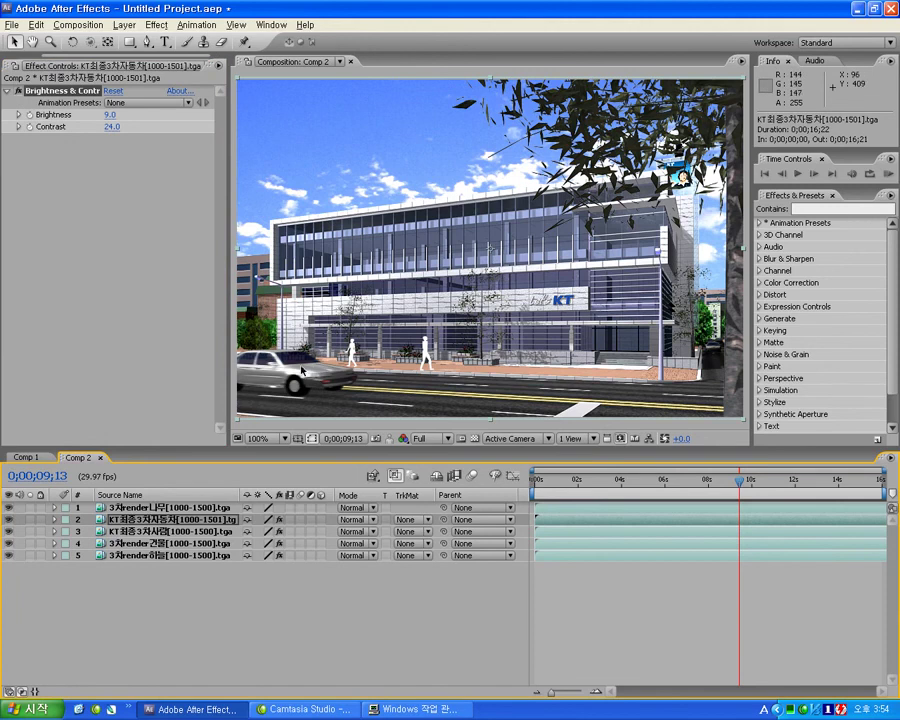
# - Give the 3차render나무 tree layer an S-shaped Curves adjustment and check it around 13 seconds
pyautogui.click(736, 509)
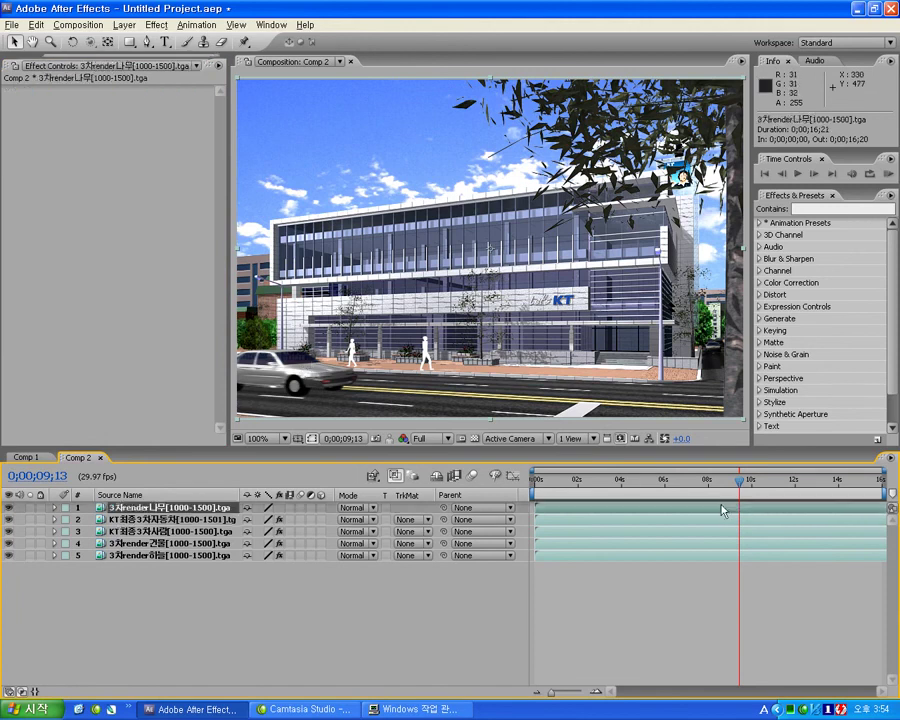
pyautogui.rightClick(723, 508)
pyautogui.moveTo(742, 543)
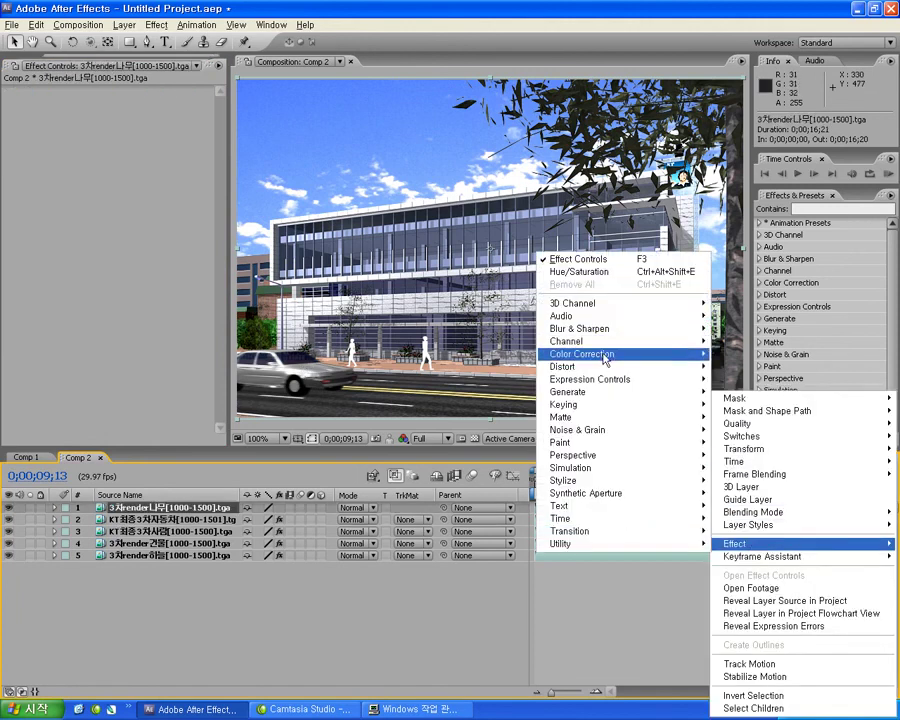
pyautogui.moveTo(603, 358)
pyautogui.click(757, 545)
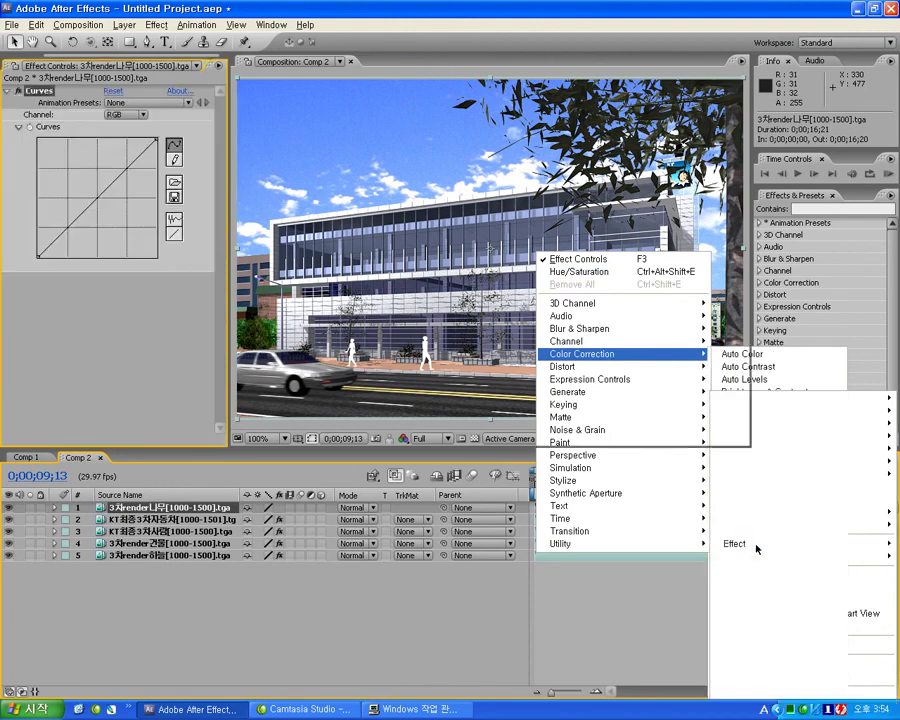
pyautogui.moveTo(98, 201)
pyautogui.mouseDown()
pyautogui.moveTo(95, 180)
pyautogui.moveTo(113, 160)
pyautogui.mouseUp()
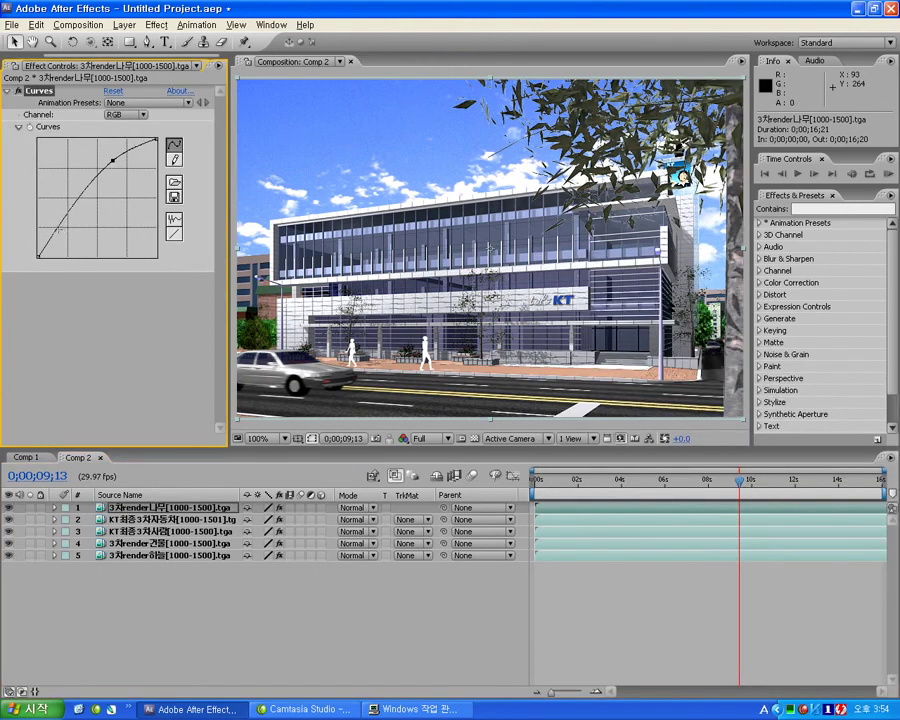
pyautogui.moveTo(70, 205); pyautogui.dragTo(75, 238)
pyautogui.click(818, 481)
pyautogui.click(836, 484)
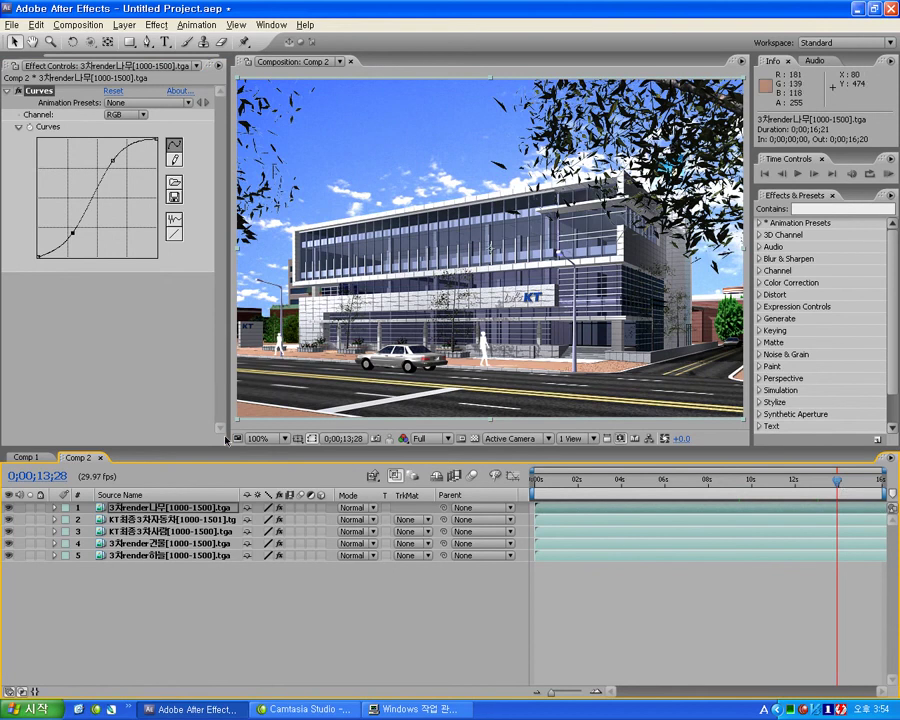
pyautogui.click(26, 457)
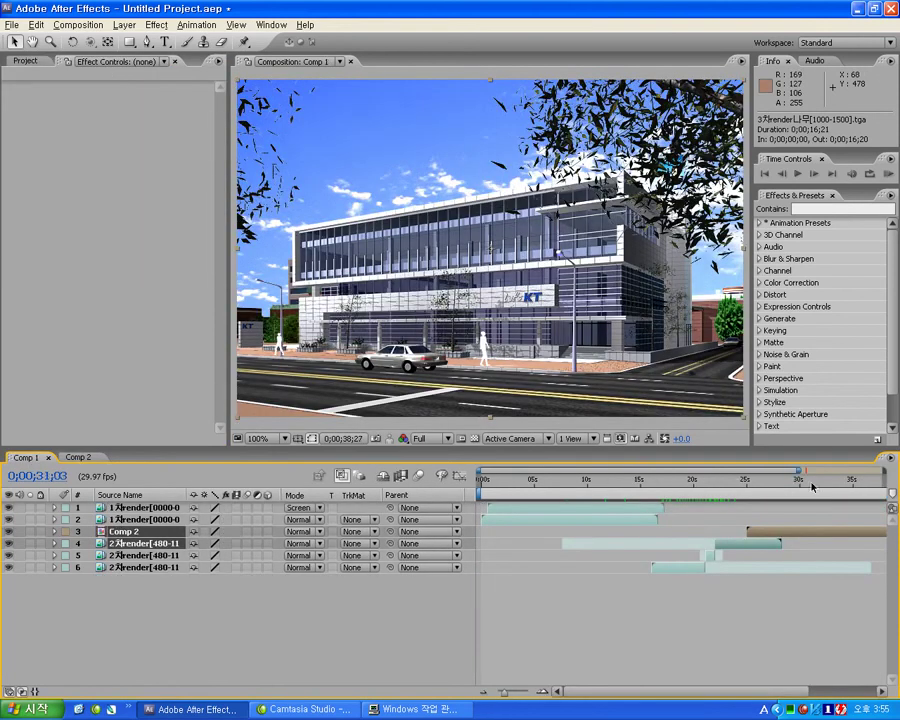
# - Apply Brightness & Contrast to the Comp 2 layer in Comp 1 with brightness 8.0 and contrast 25
pyautogui.click(812, 495)
pyautogui.click(731, 484)
pyautogui.click(738, 544)
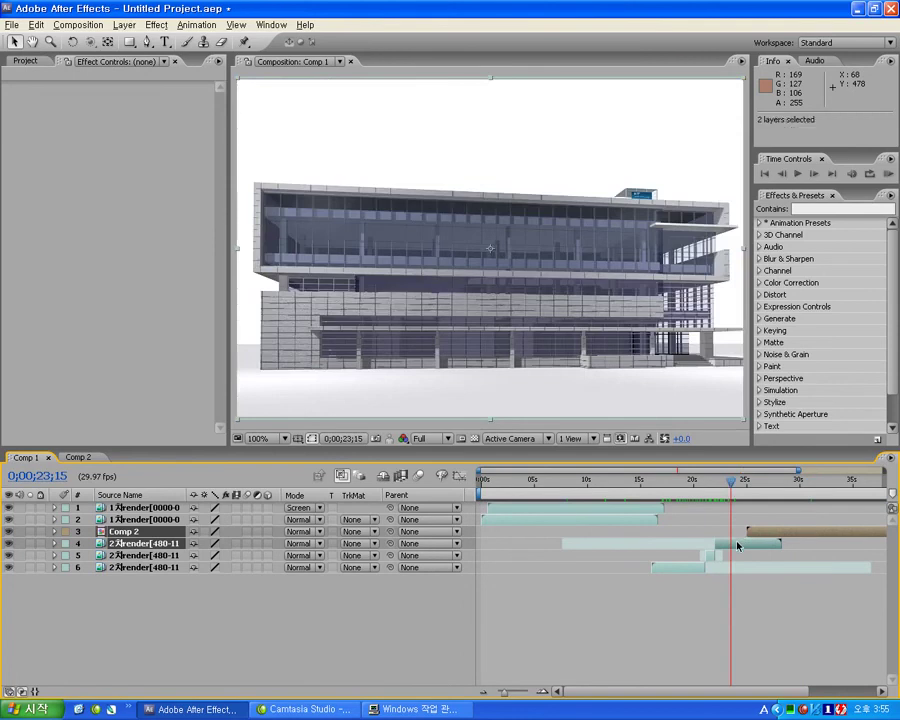
pyautogui.rightClick(738, 548)
pyautogui.moveTo(760, 543)
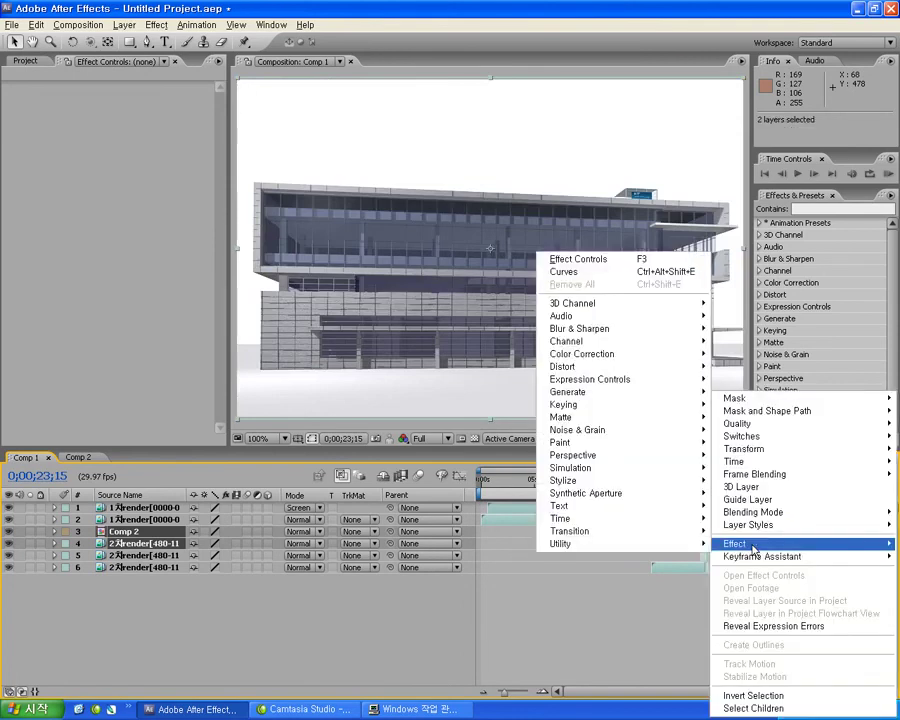
pyautogui.moveTo(612, 361)
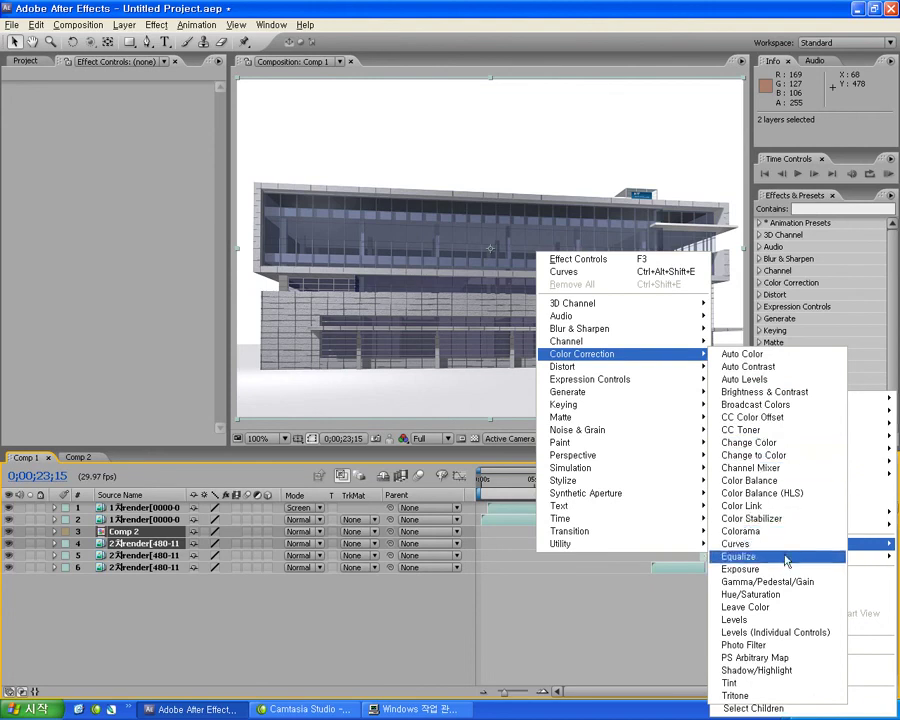
pyautogui.click(776, 392)
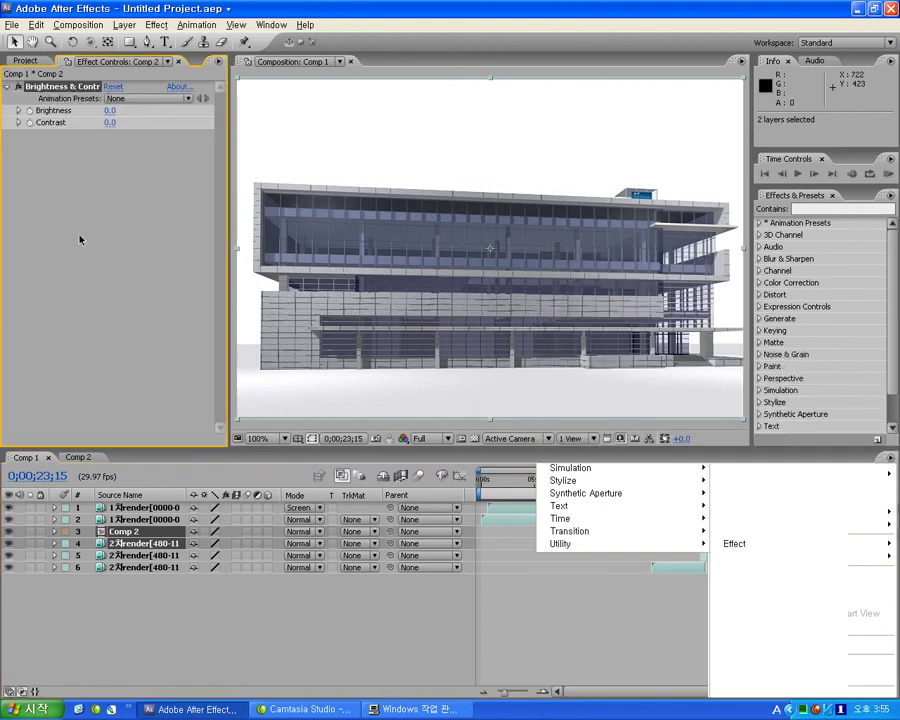
pyautogui.moveTo(110, 124)
pyautogui.mouseDown()
pyautogui.moveTo(126, 122)
pyautogui.moveTo(118, 111)
pyautogui.mouseUp()
pyautogui.press('Tab')
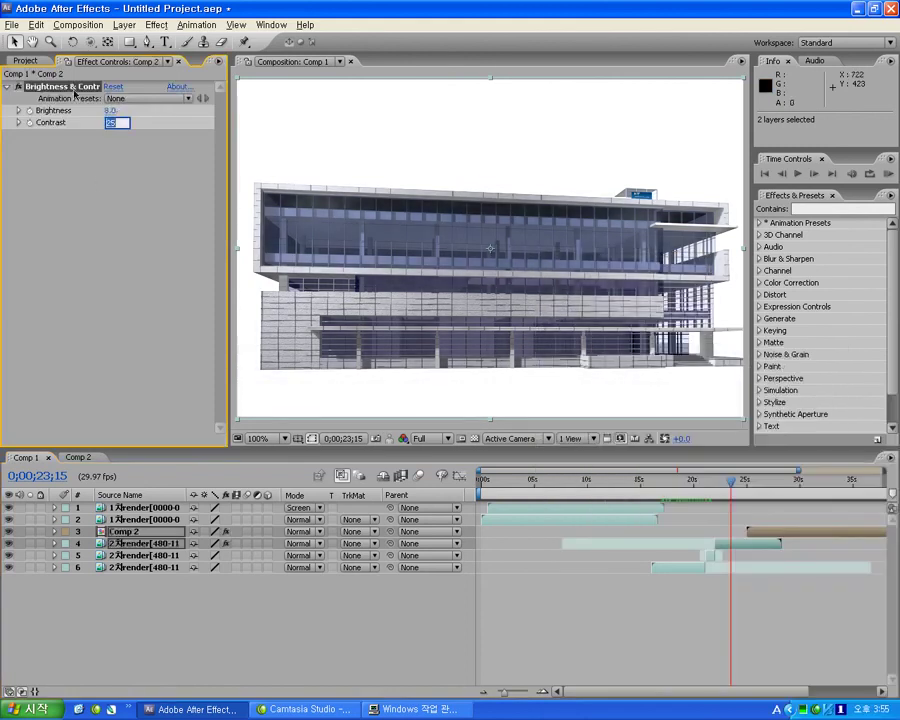
pyautogui.click(706, 557)
pyautogui.keyDown('shift'); pyautogui.click(688, 567); pyautogui.keyUp('shift')
# - Select layer 2, the first render shot, and widen the timeline view to 45 seconds
pyautogui.click(637, 521)
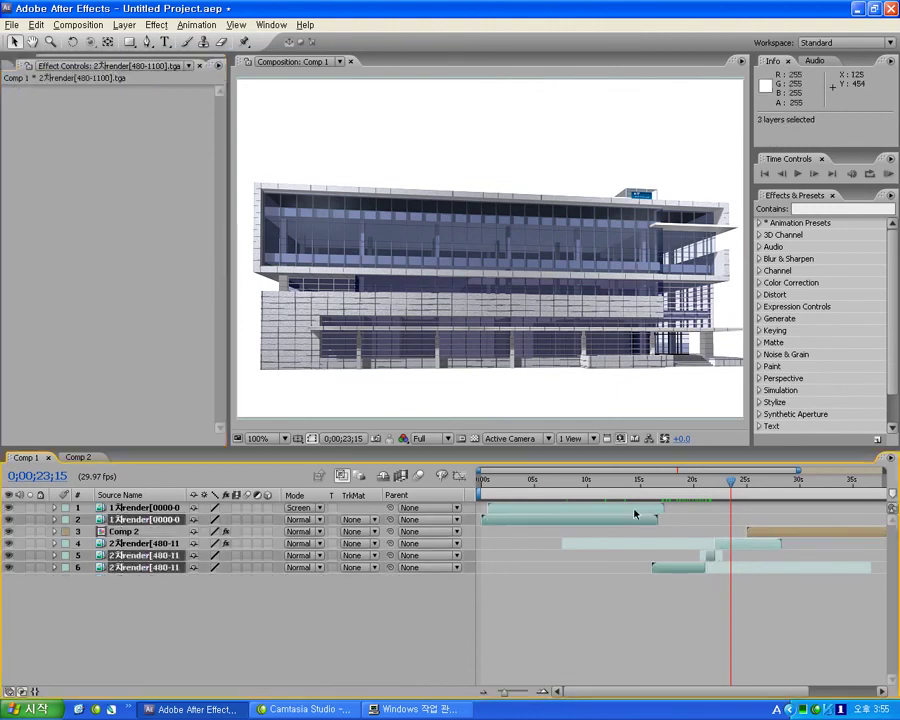
pyautogui.moveTo(673, 484); pyautogui.dragTo(468, 484)
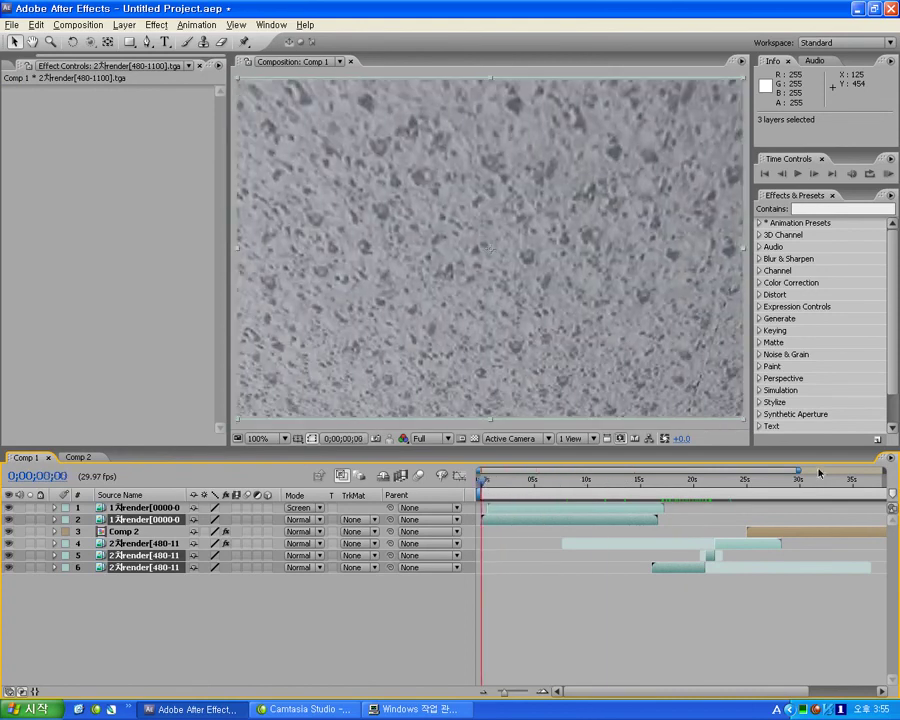
pyautogui.moveTo(799, 470); pyautogui.dragTo(884, 470)
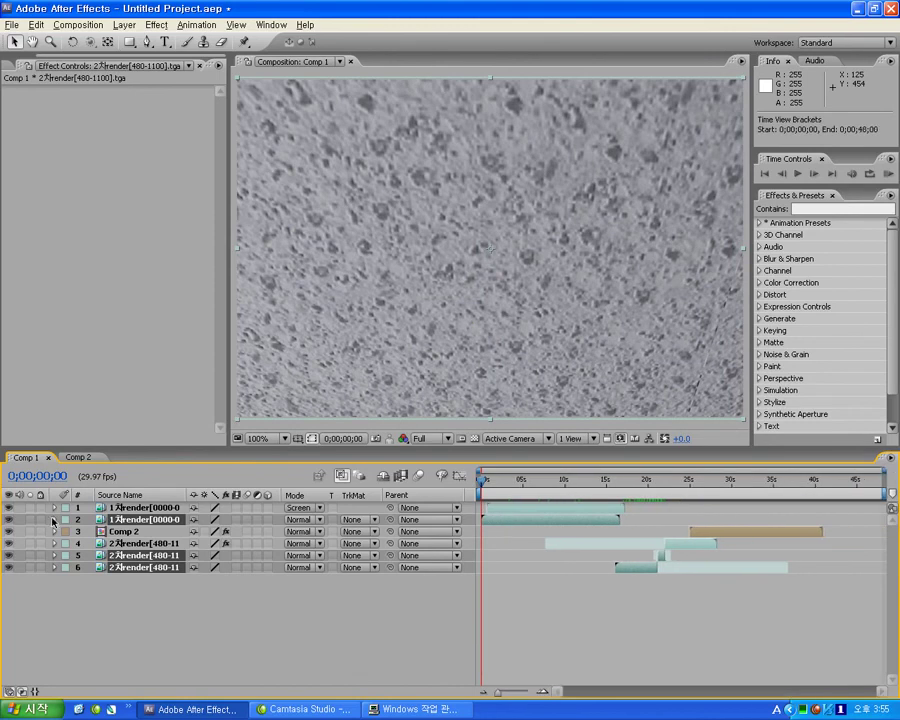
pyautogui.click(53, 519)
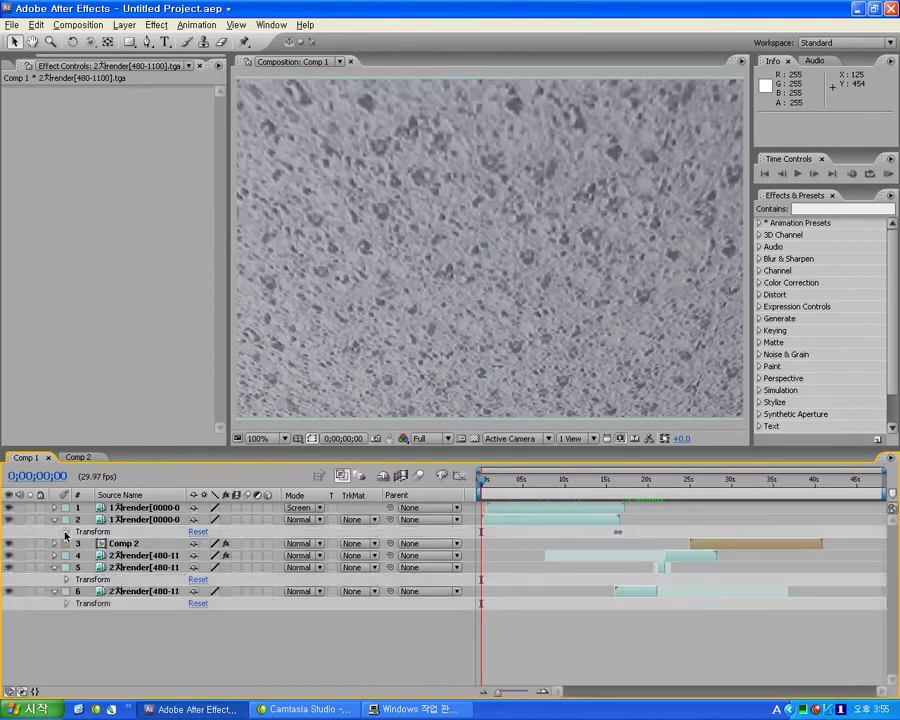
pyautogui.click(66, 532)
pyautogui.click(514, 522)
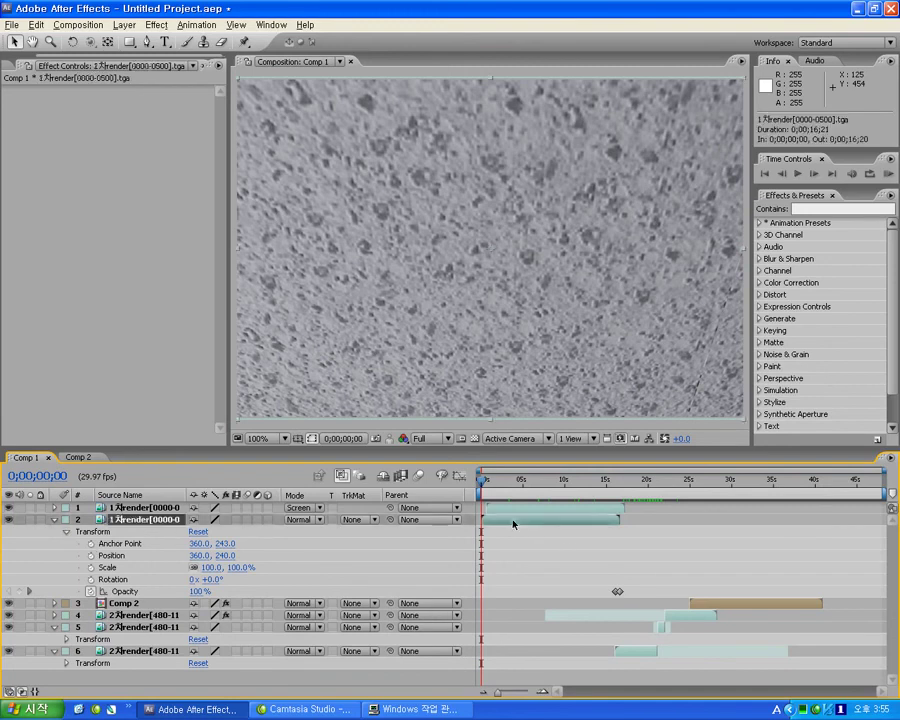
# - Expand layer 4's effects and copy its Brightness & Contrast effect
pyautogui.click(54, 615)
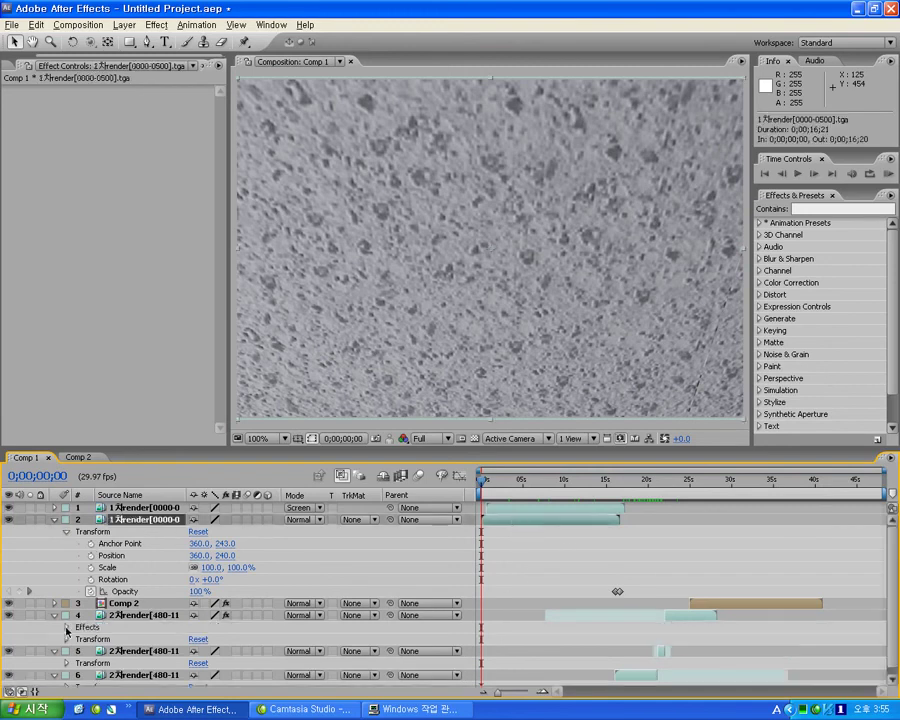
pyautogui.click(66, 628)
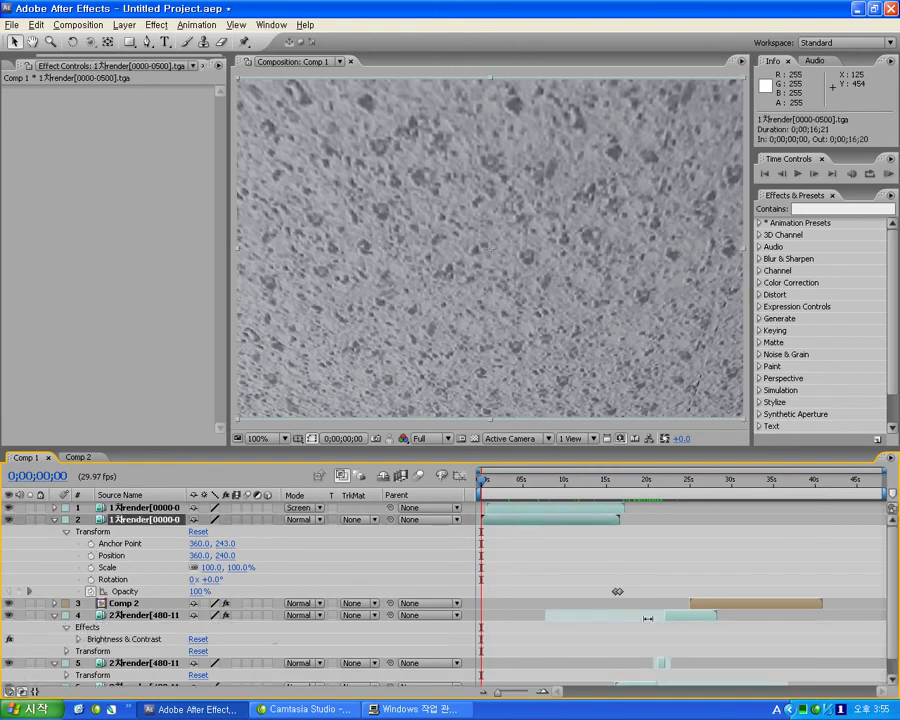
pyautogui.click(678, 620)
pyautogui.click(86, 639)
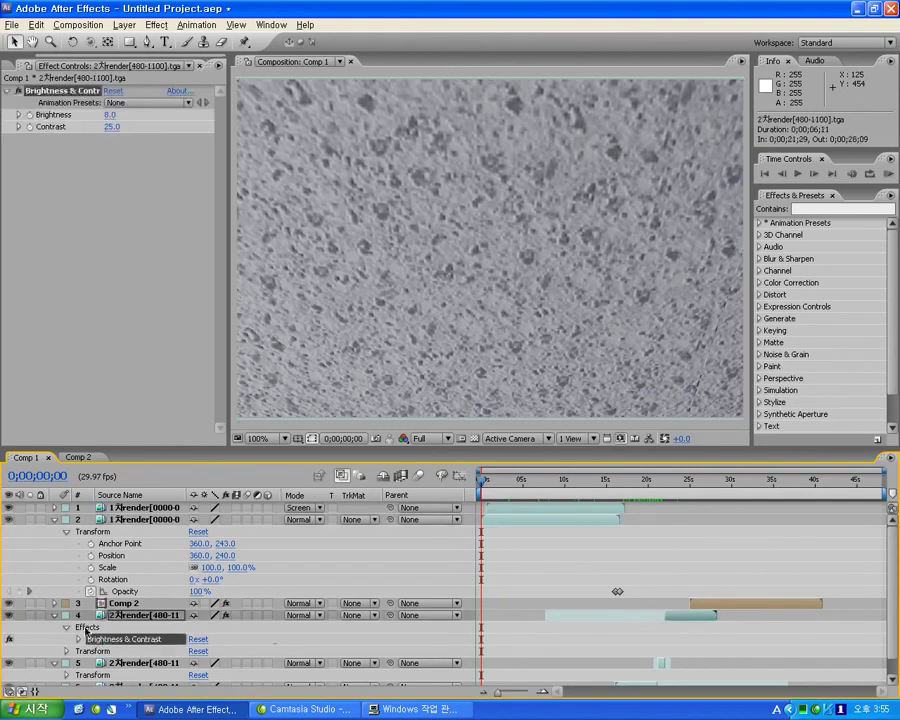
pyautogui.click(90, 628)
pyautogui.click(895, 677)
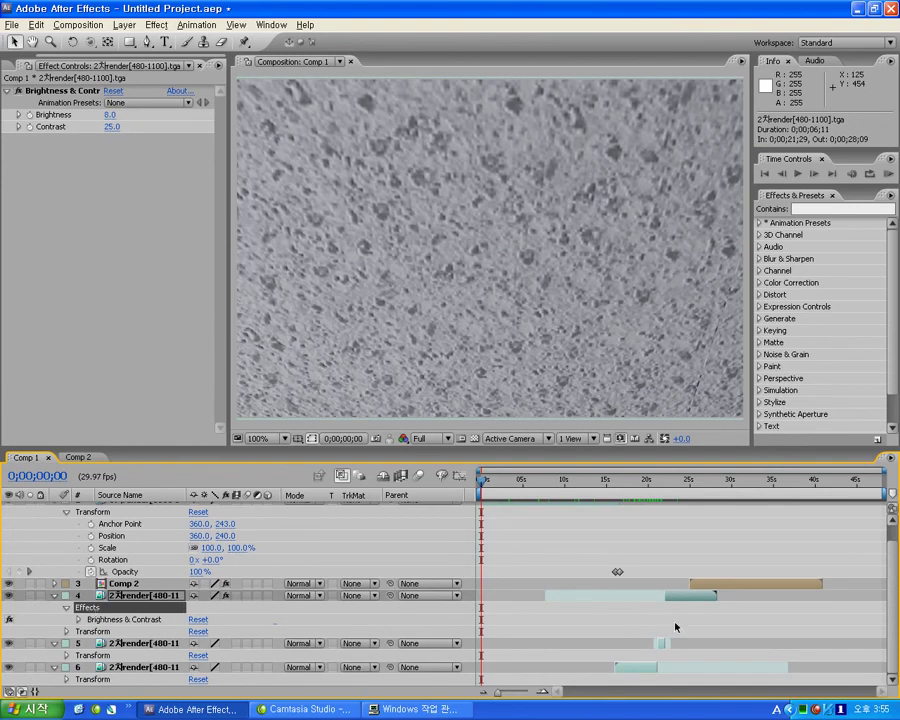
# - Paste the Brightness & Contrast effect (Brightness 8, Contrast 25) onto layers 5, 6 and 2
pyautogui.click(662, 643)
pyautogui.hotkey('ctrl', 'v')
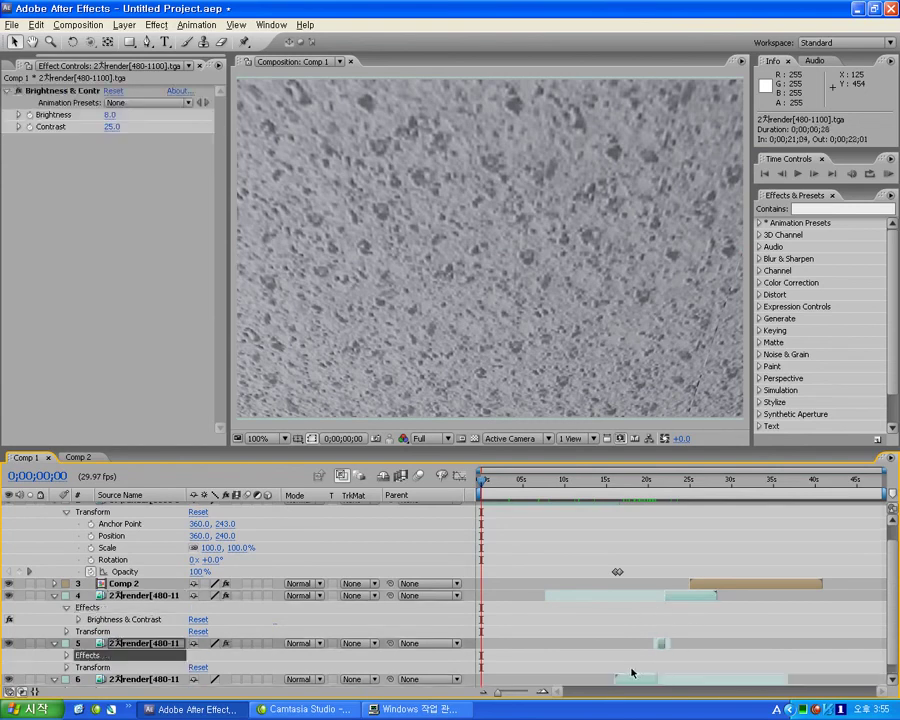
pyautogui.click(630, 681)
pyautogui.hotkey('ctrl', 'v')
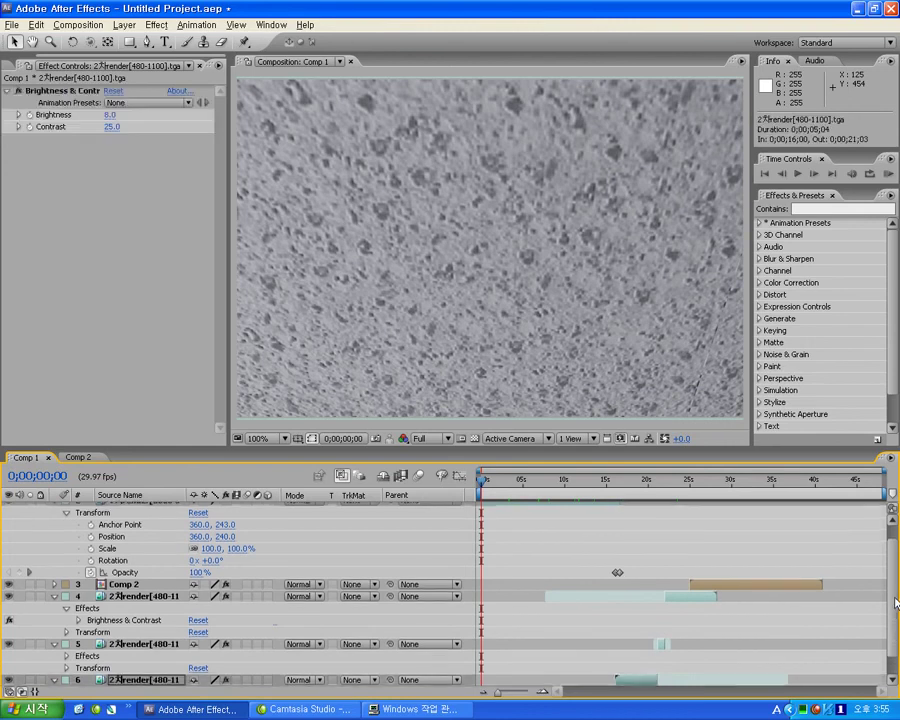
pyautogui.scroll(2, 528, 516)
pyautogui.click(527, 521)
pyautogui.hotkey('ctrl', 'v')
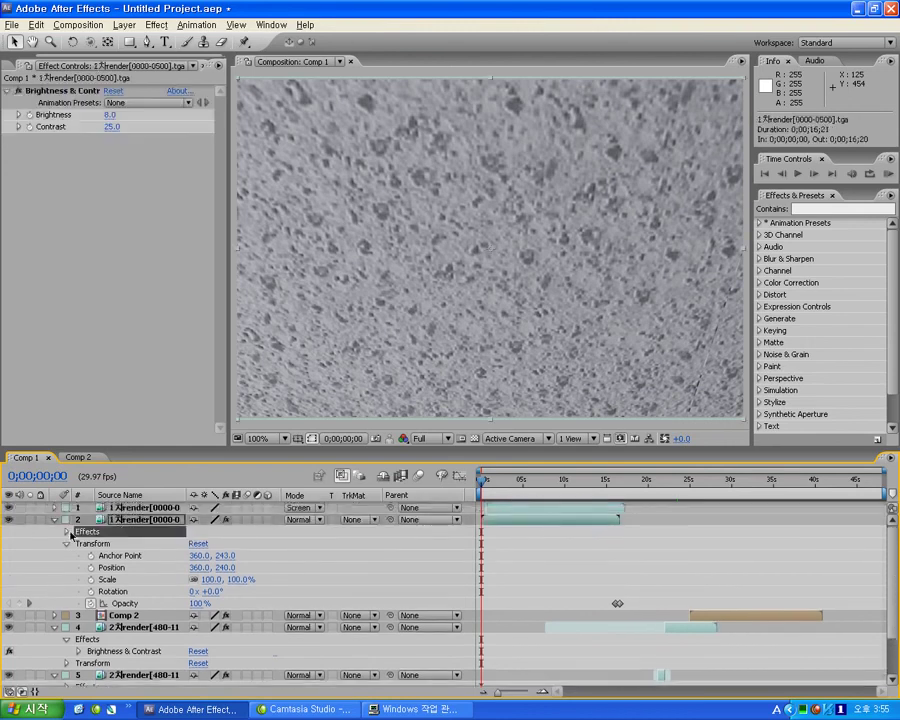
# - Collapse the layers and confirm layer 2 shows Brightness 8.0 and Contrast 25.0
pyautogui.click(54, 520)
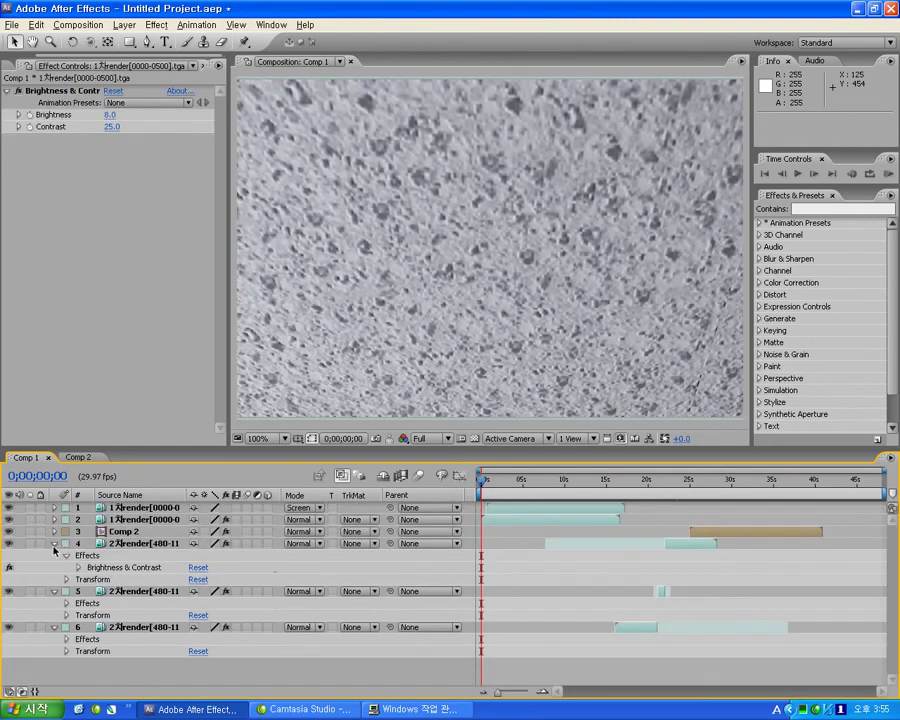
pyautogui.click(54, 544)
pyautogui.click(54, 556)
pyautogui.click(54, 568)
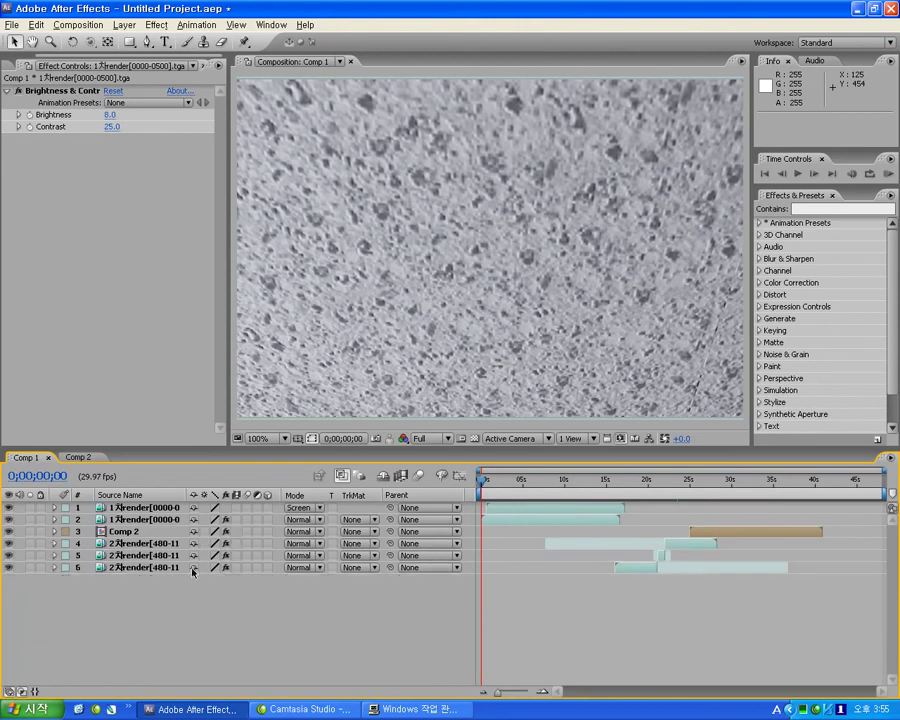
pyautogui.click(573, 523)
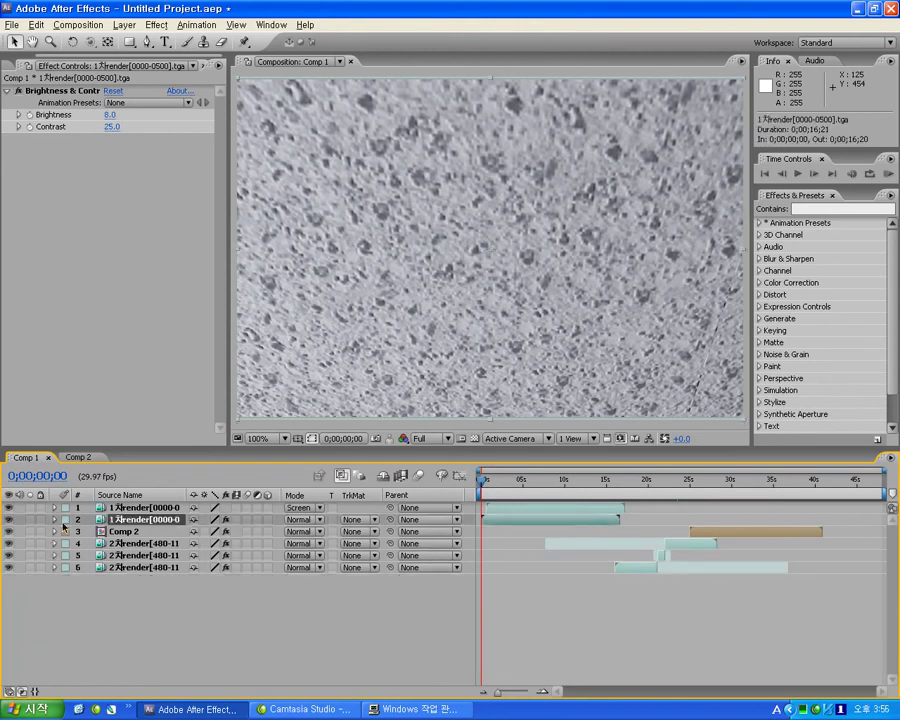
pyautogui.click(54, 520)
pyautogui.click(67, 532)
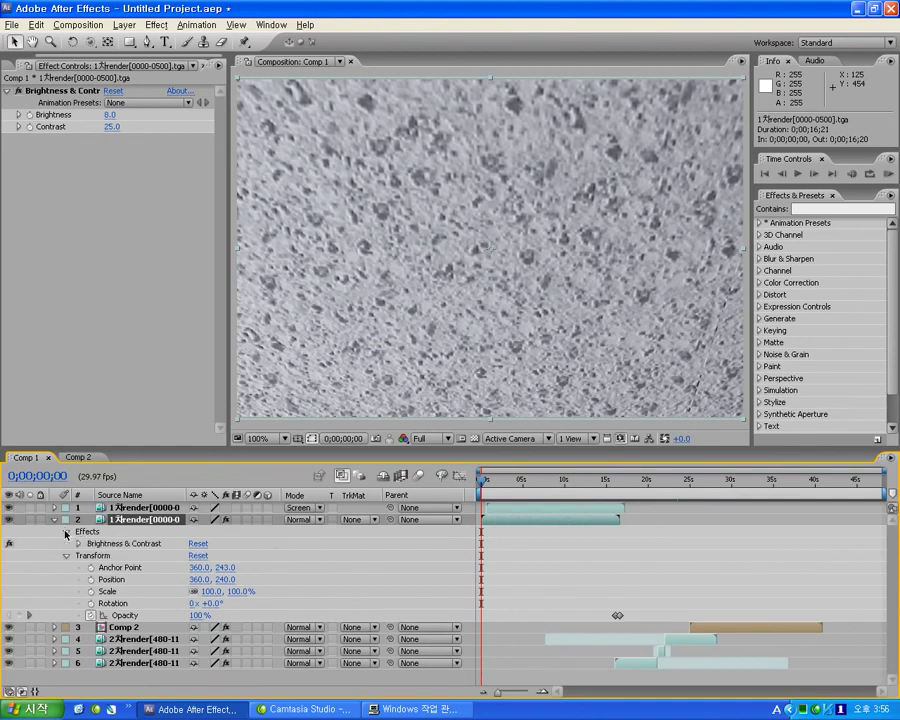
pyautogui.click(78, 544)
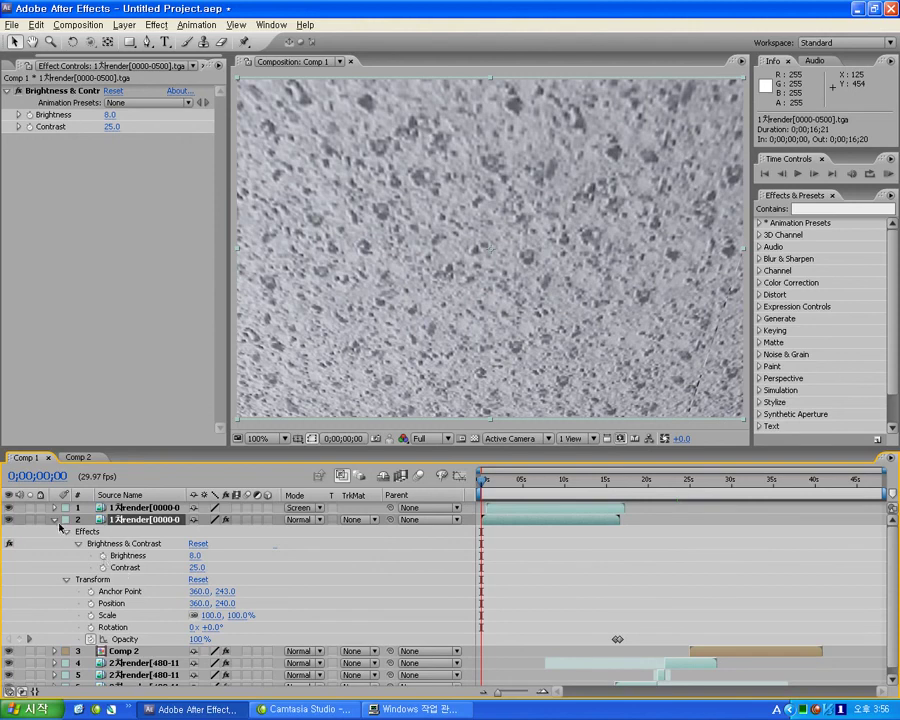
pyautogui.click(55, 520)
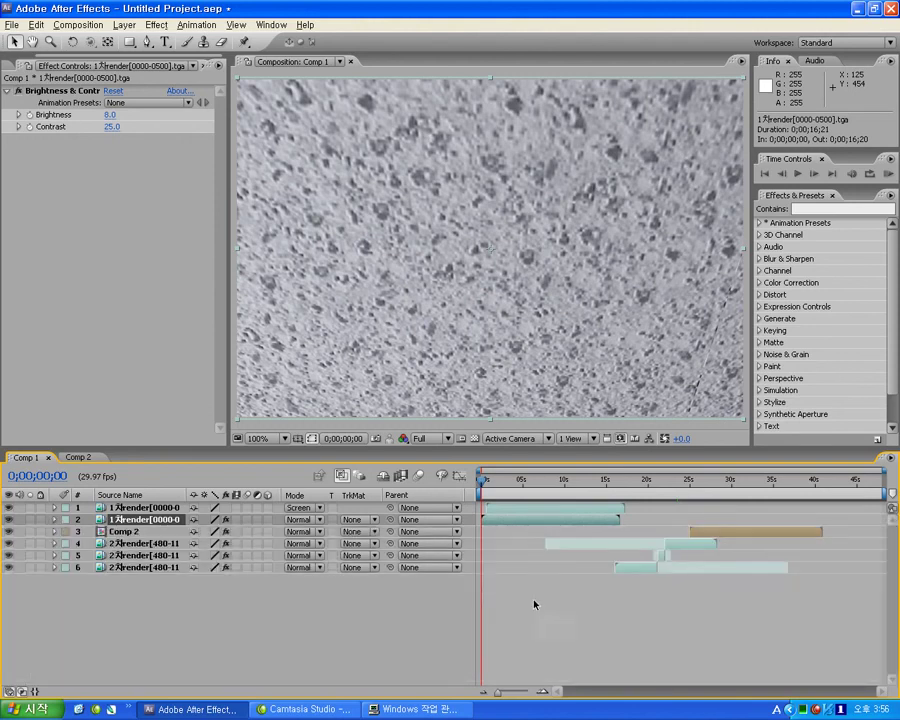
# - Add a new adjustment layer to Comp 1
pyautogui.rightClick(185, 604)
pyautogui.moveTo(210, 609)
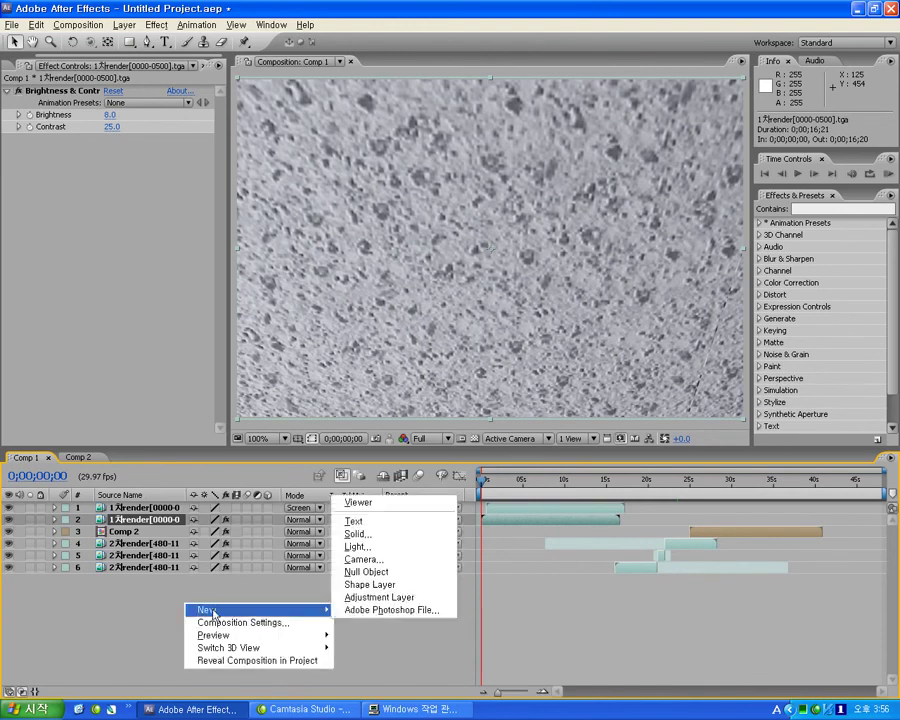
pyautogui.click(379, 603)
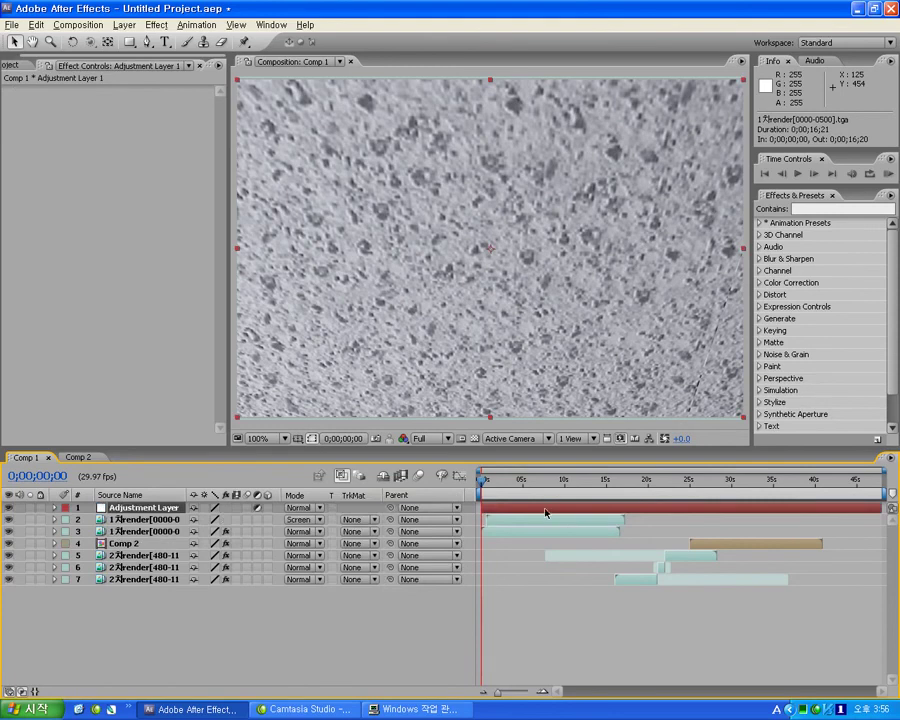
# - Apply Sharpen to the adjustment layer with a Sharpen Amount of 9
pyautogui.rightClick(545, 513)
pyautogui.moveTo(590, 543)
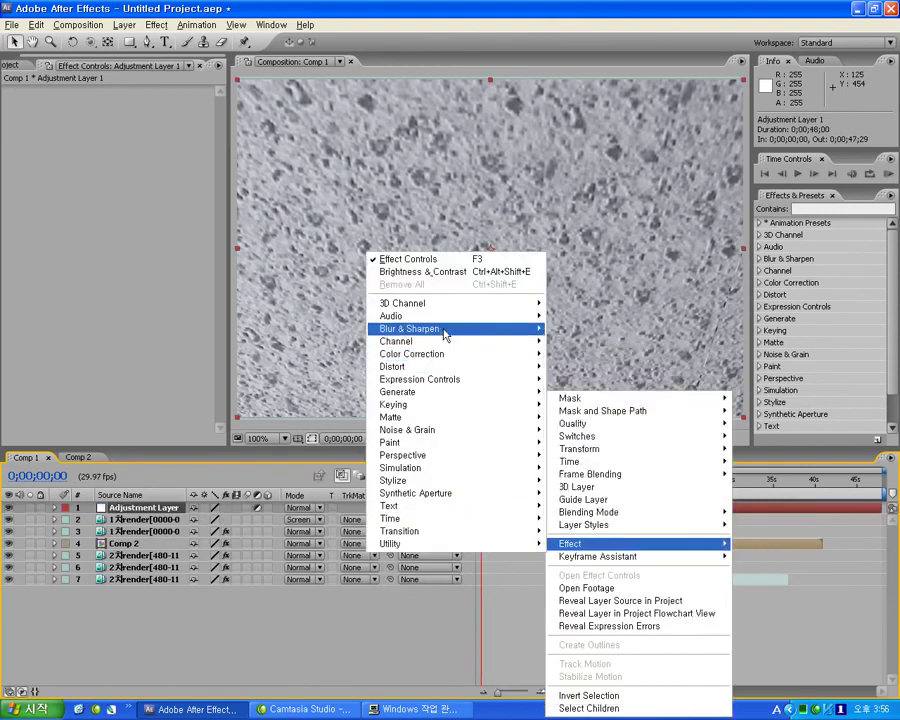
pyautogui.moveTo(445, 335)
pyautogui.click(595, 478)
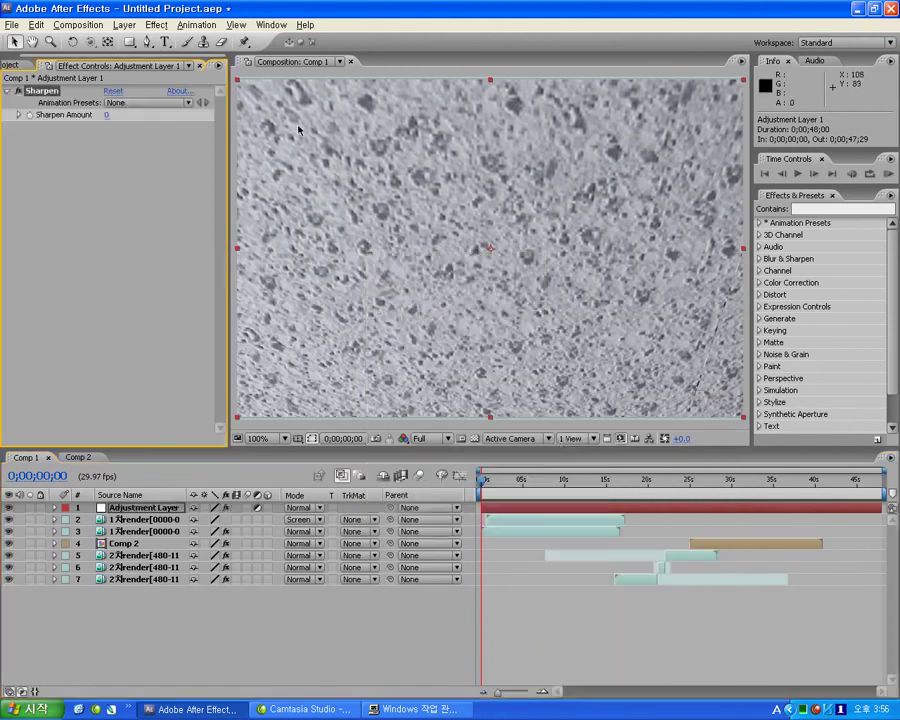
pyautogui.click(110, 116)
pyautogui.write('9')
pyautogui.press('Return')
# - Preview the sharpening at 0;00;14;07, keeping the adjustment layer at the top of the stack
pyautogui.click(601, 482)
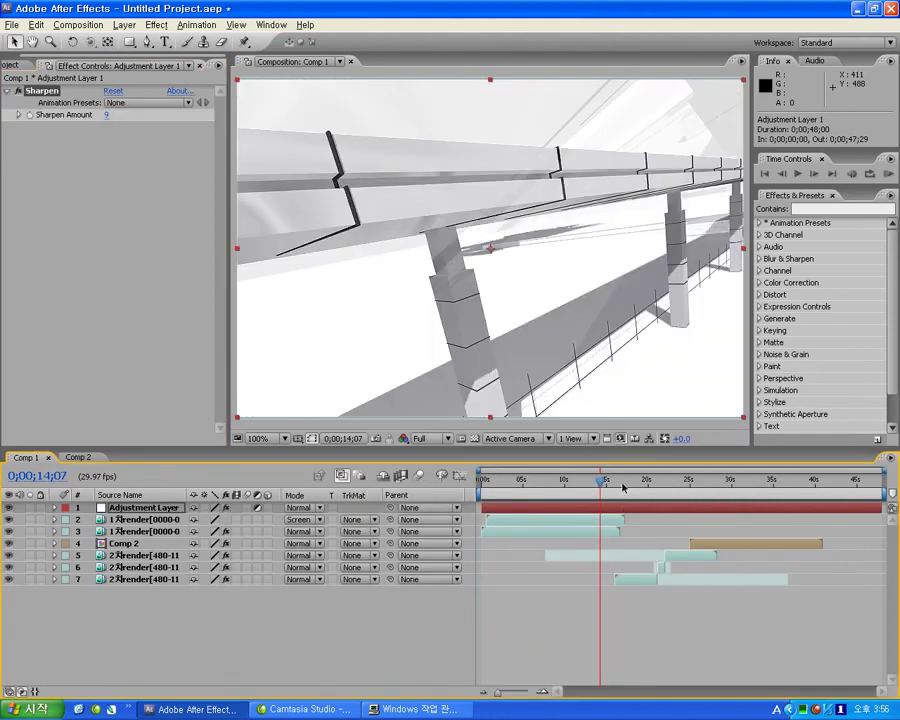
pyautogui.click(17, 93)
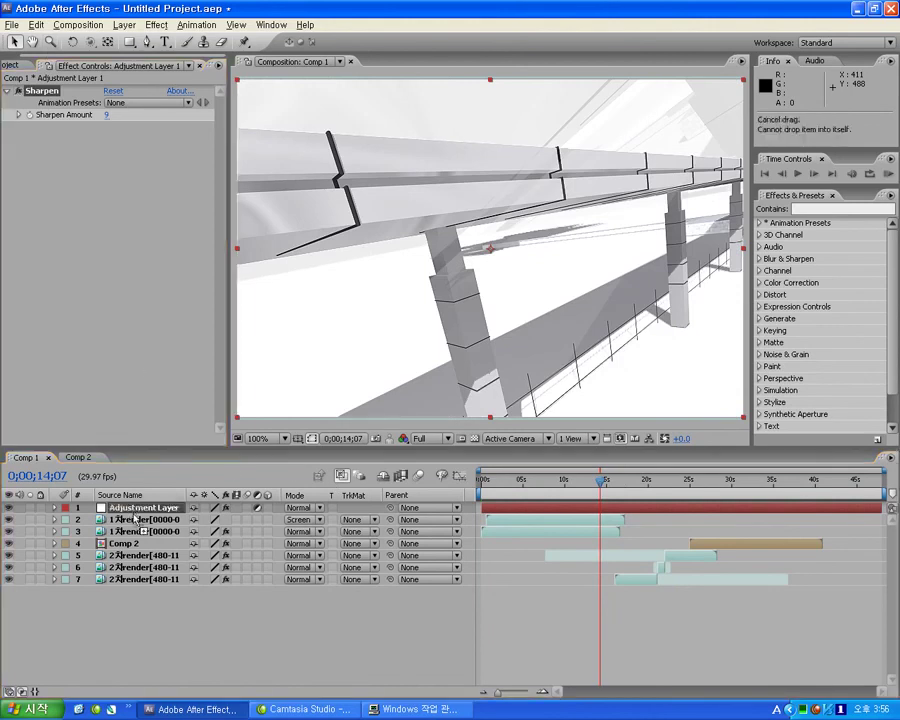
pyautogui.moveTo(140, 508); pyautogui.dragTo(145, 526)
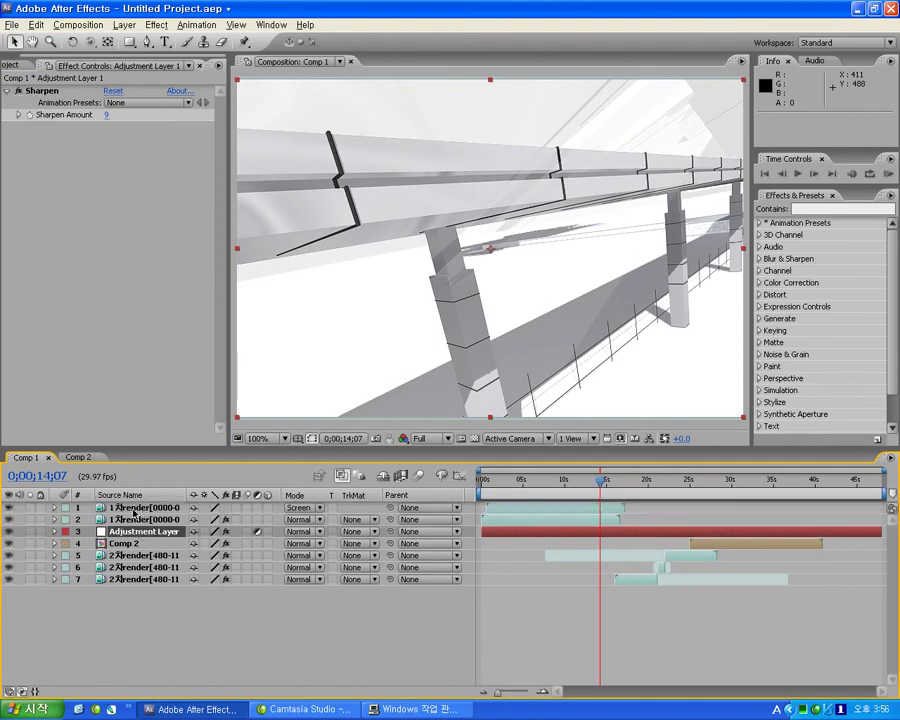
pyautogui.moveTo(138, 534); pyautogui.dragTo(131, 507)
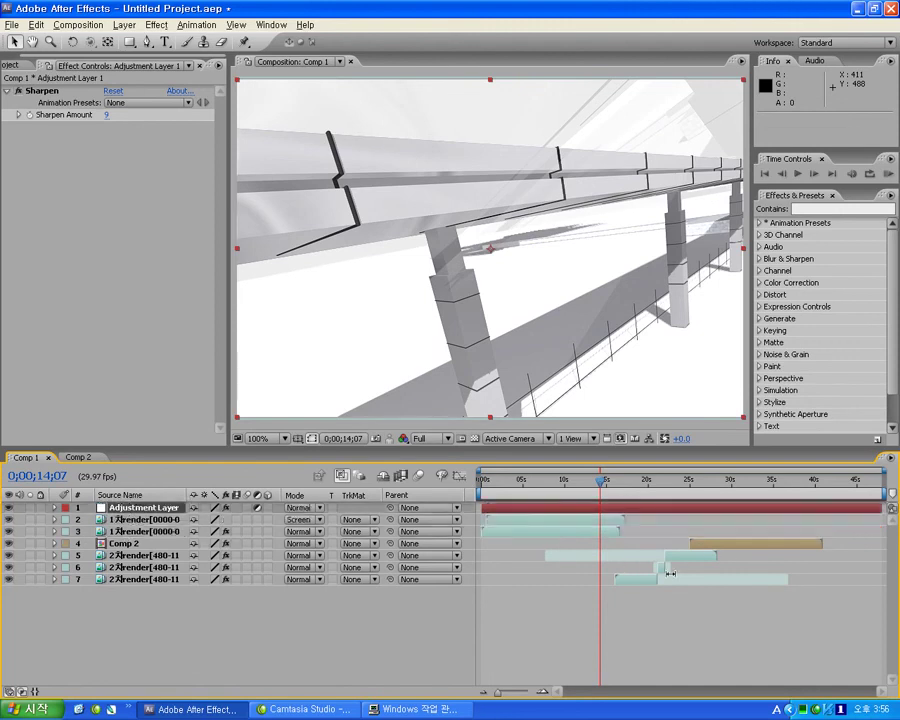
pyautogui.rightClick(268, 613)
pyautogui.moveTo(310, 618)
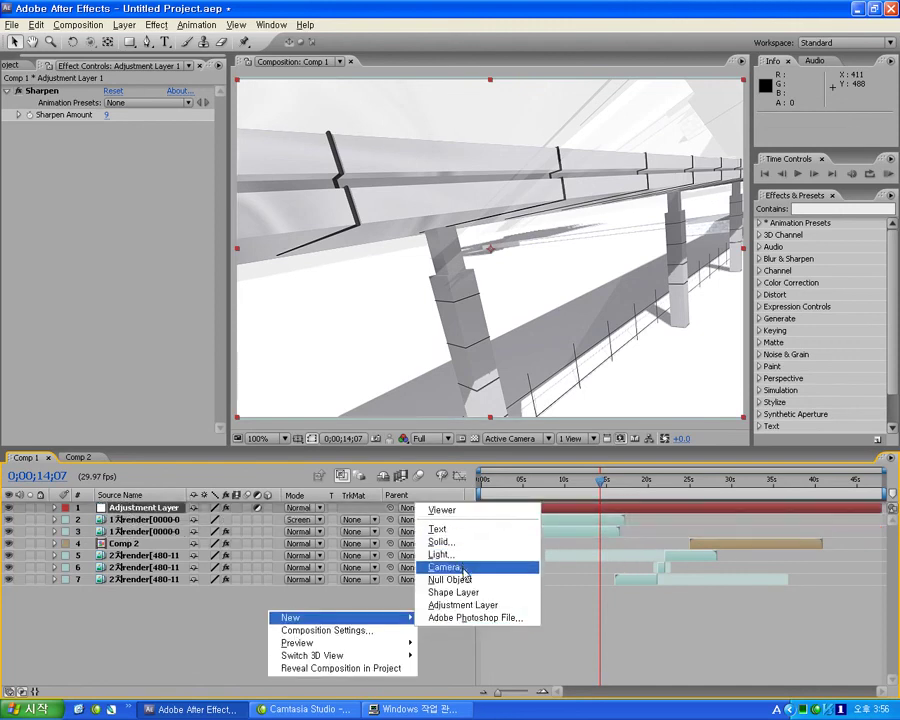
pyautogui.click(186, 616)
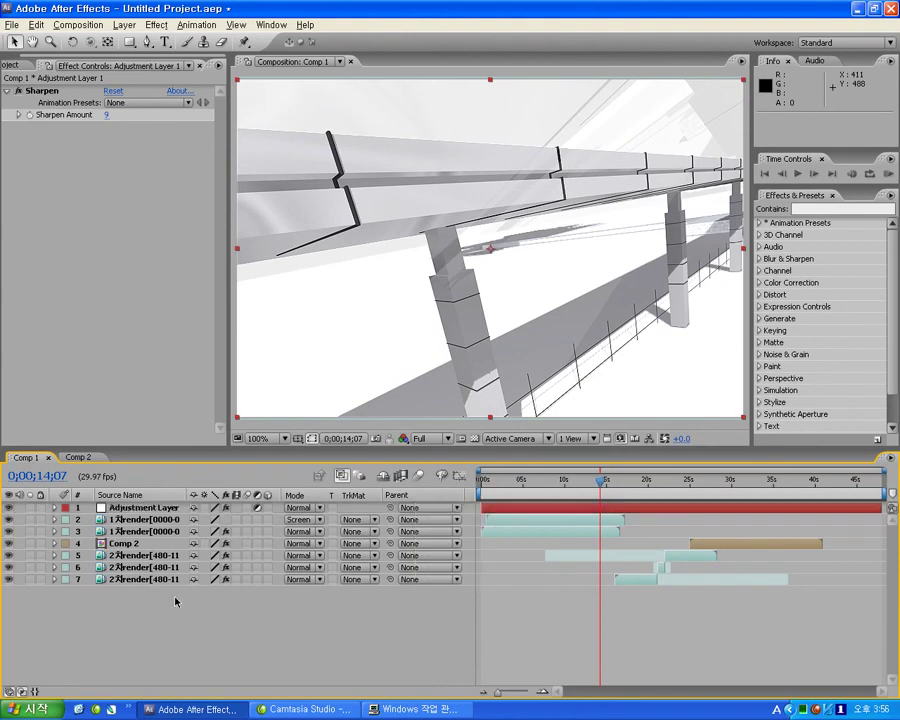
# - In Comp 2, select the sky layer and solo it, viewing 0;00;13;10
pyautogui.click(92, 461)
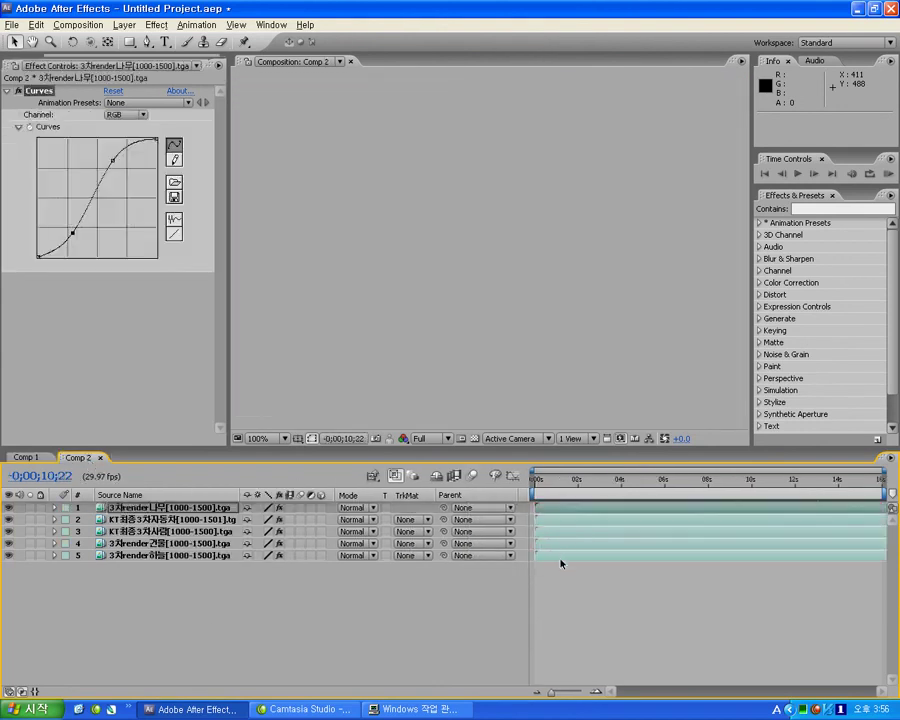
pyautogui.click(561, 564)
pyautogui.click(602, 489)
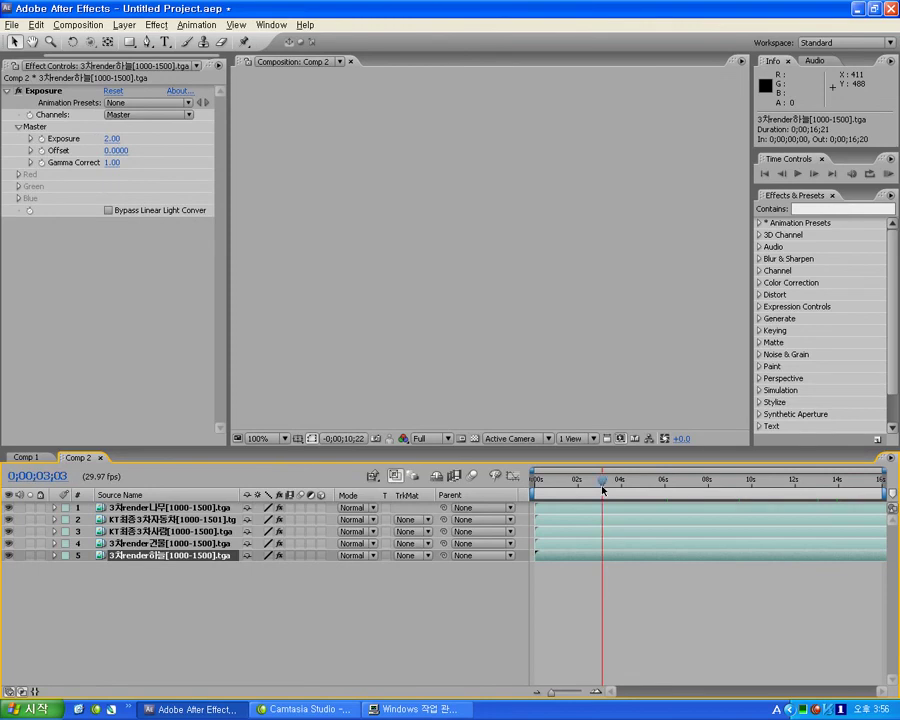
pyautogui.moveTo(10, 509)
pyautogui.mouseDown()
pyautogui.moveTo(12, 545)
pyautogui.moveTo(10, 508)
pyautogui.mouseUp()
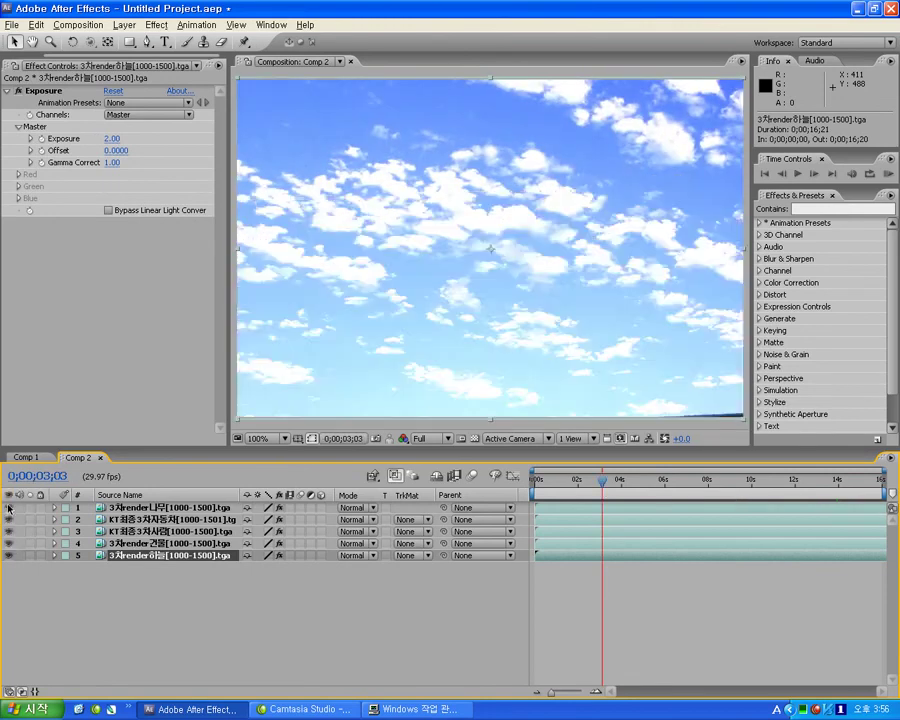
pyautogui.click(824, 481)
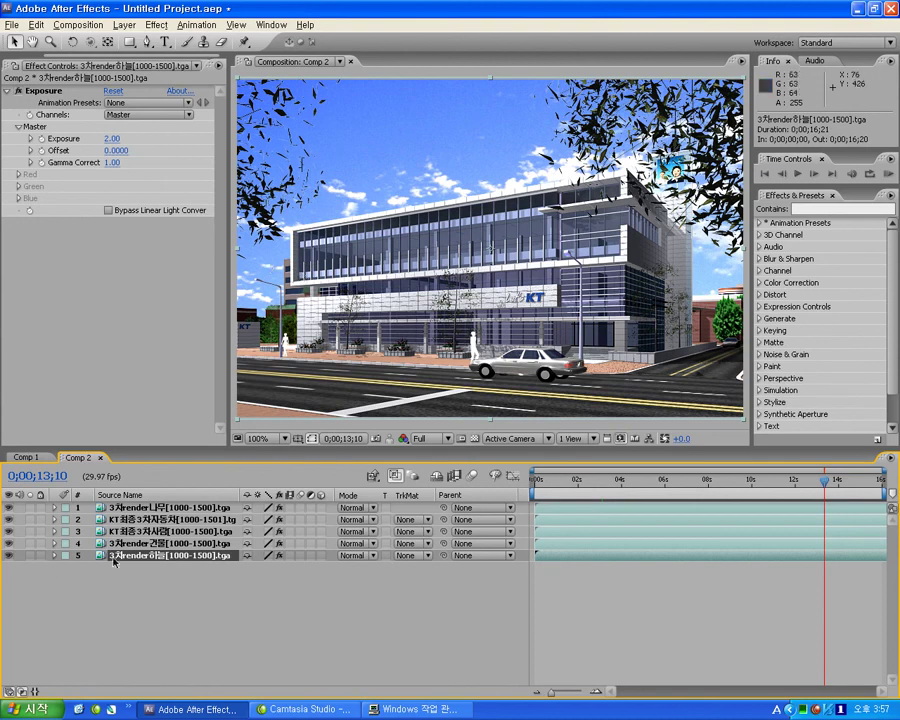
pyautogui.hotkey('ctrl', 'alt', 'shift', 'v')
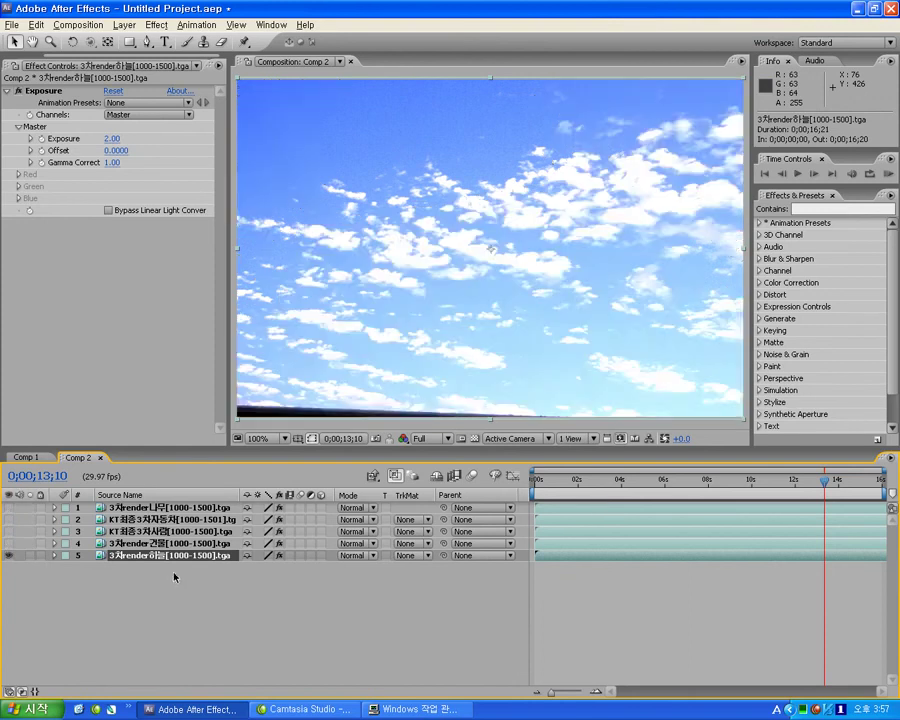
# - Duplicate the sky layer, hide the copy, and add a new mask to the visible sky layer
pyautogui.hotkey('ctrl', 'd')
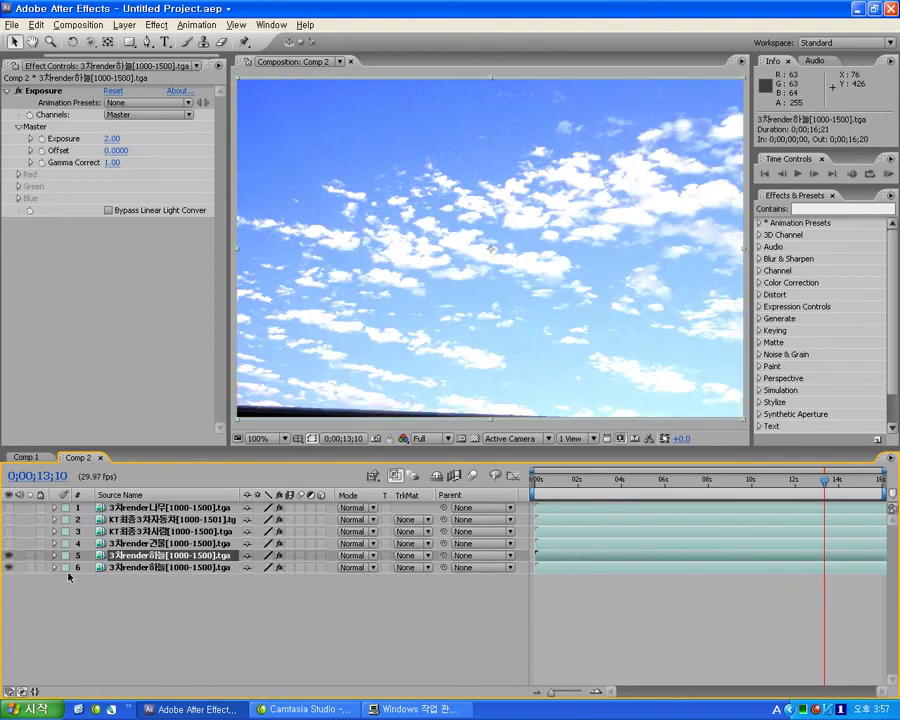
pyautogui.click(9, 567)
pyautogui.rightClick(158, 560)
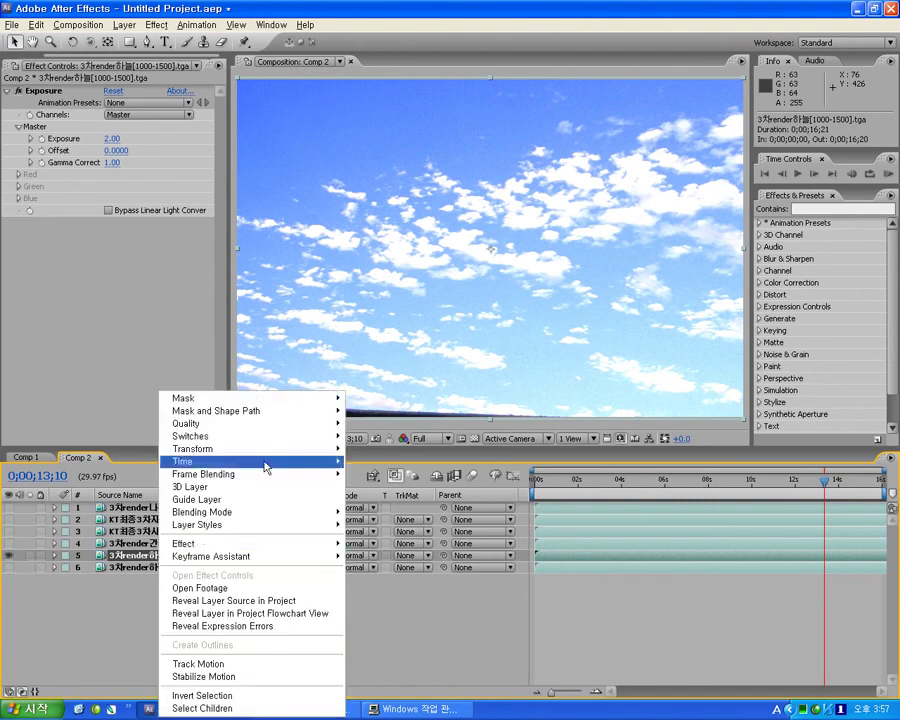
pyautogui.moveTo(340, 397)
pyautogui.click(372, 398)
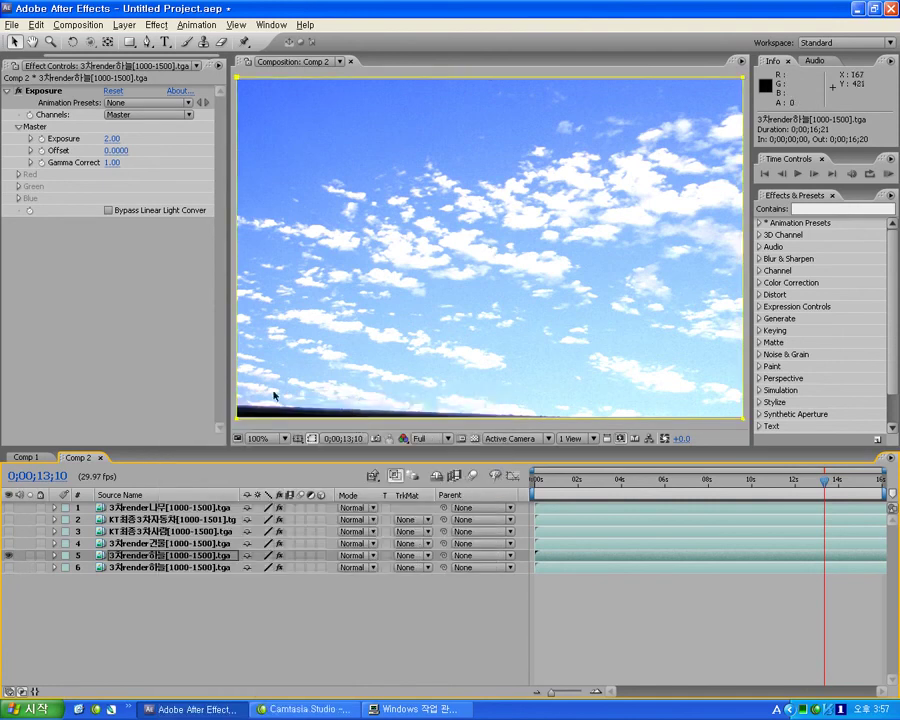
# - Zoom the viewer to 50% and reshape the mask to cover the upper sky area
pyautogui.press(',')
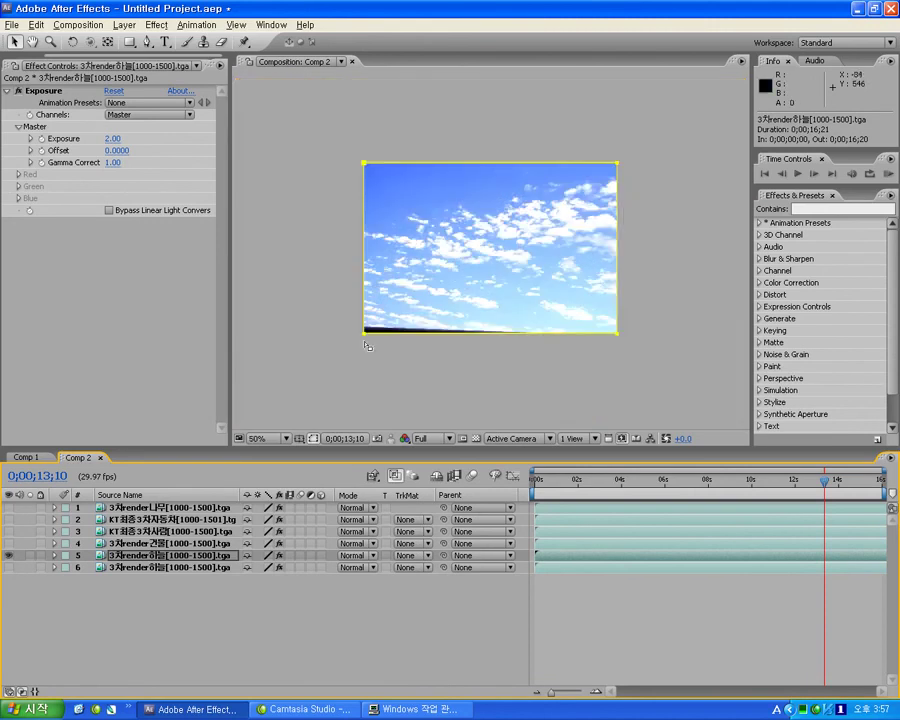
pyautogui.moveTo(366, 167); pyautogui.dragTo(318, 99)
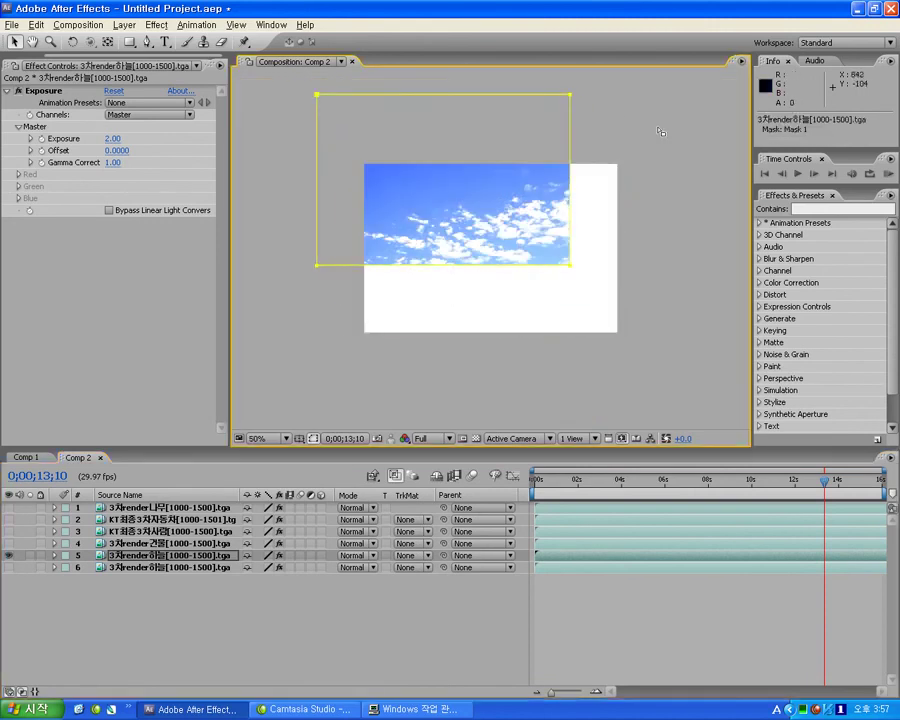
pyautogui.moveTo(573, 95); pyautogui.dragTo(669, 95)
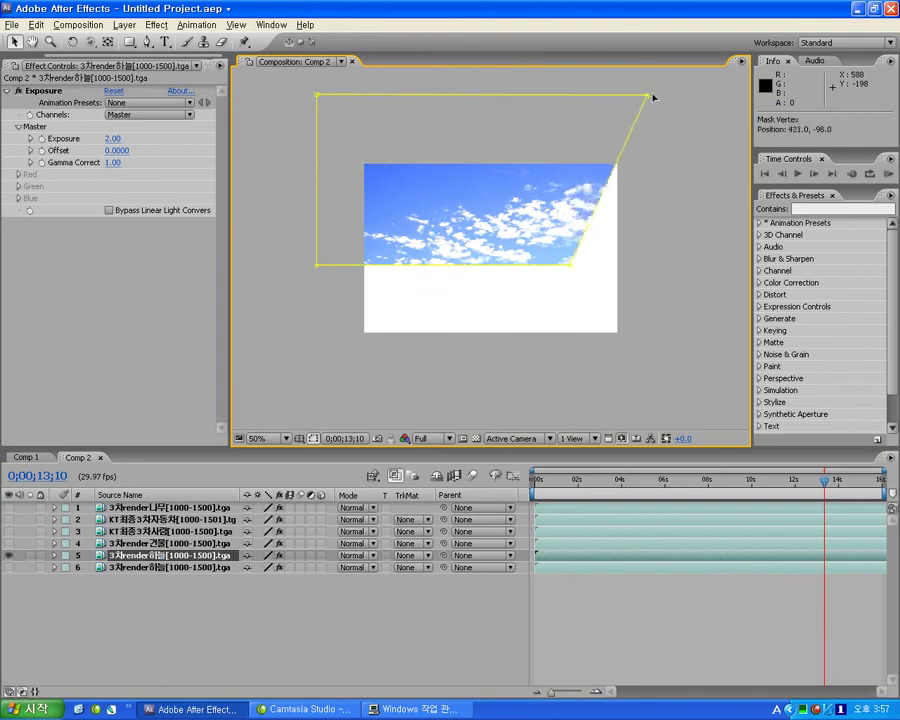
pyautogui.moveTo(570, 266); pyautogui.dragTo(670, 282)
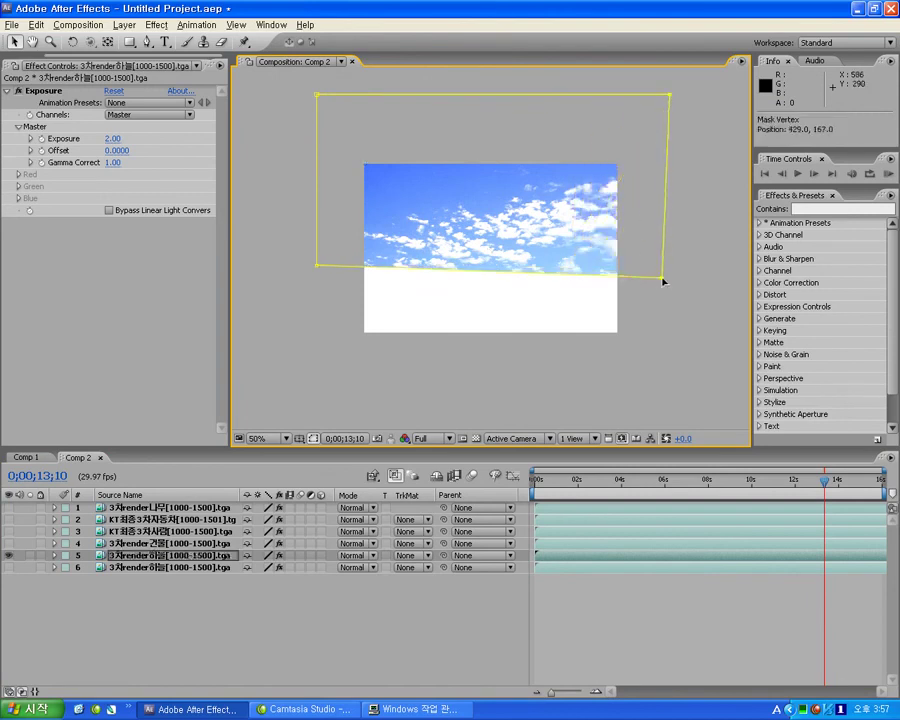
pyautogui.moveTo(317, 266); pyautogui.dragTo(302, 281)
pyautogui.click(476, 305)
pyautogui.press('`')
pyautogui.press('`')
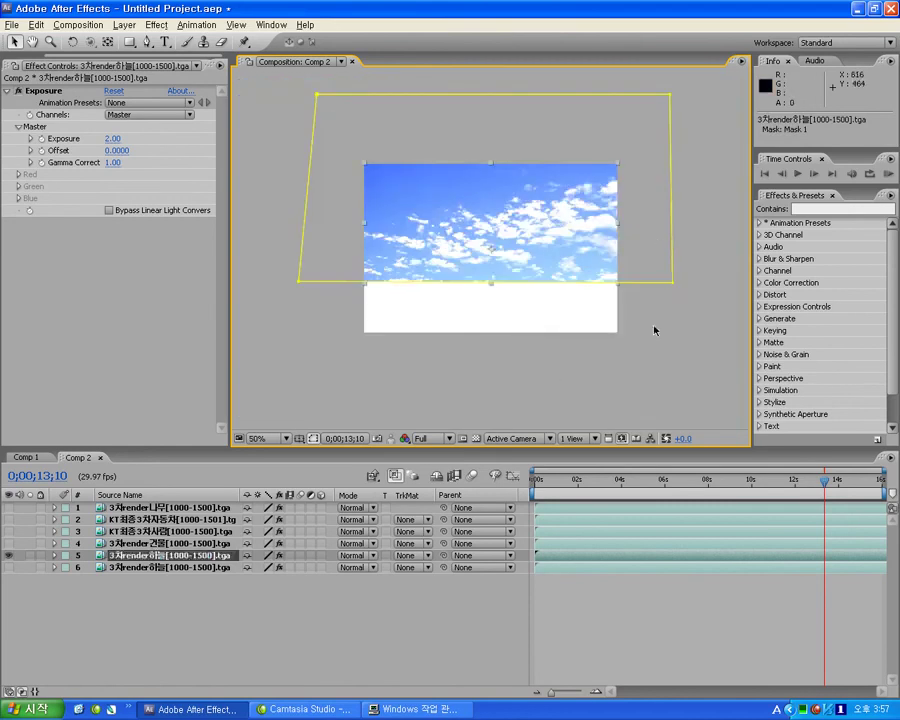
# - Set Mask 1's feather to 185 pixels and level the mask's lower edge
pyautogui.click(54, 556)
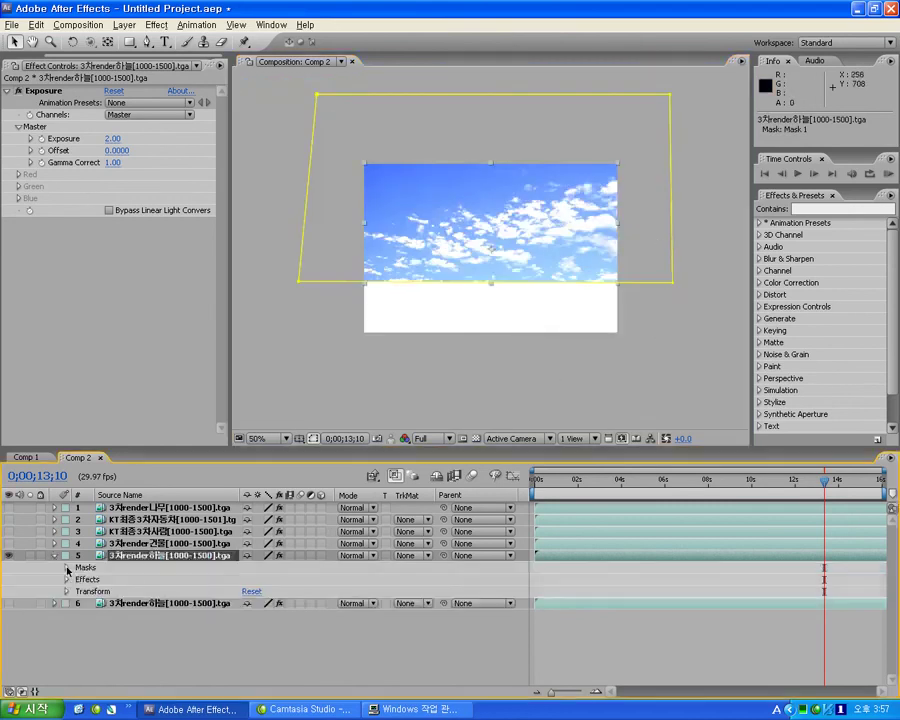
pyautogui.click(67, 568)
pyautogui.click(79, 580)
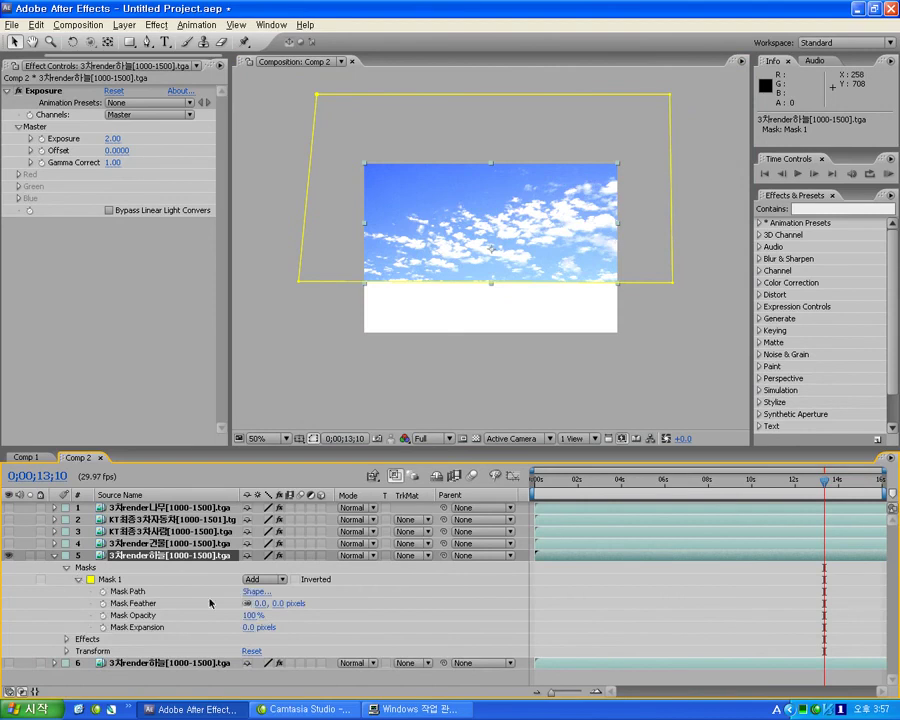
pyautogui.moveTo(260, 603); pyautogui.dragTo(384, 603)
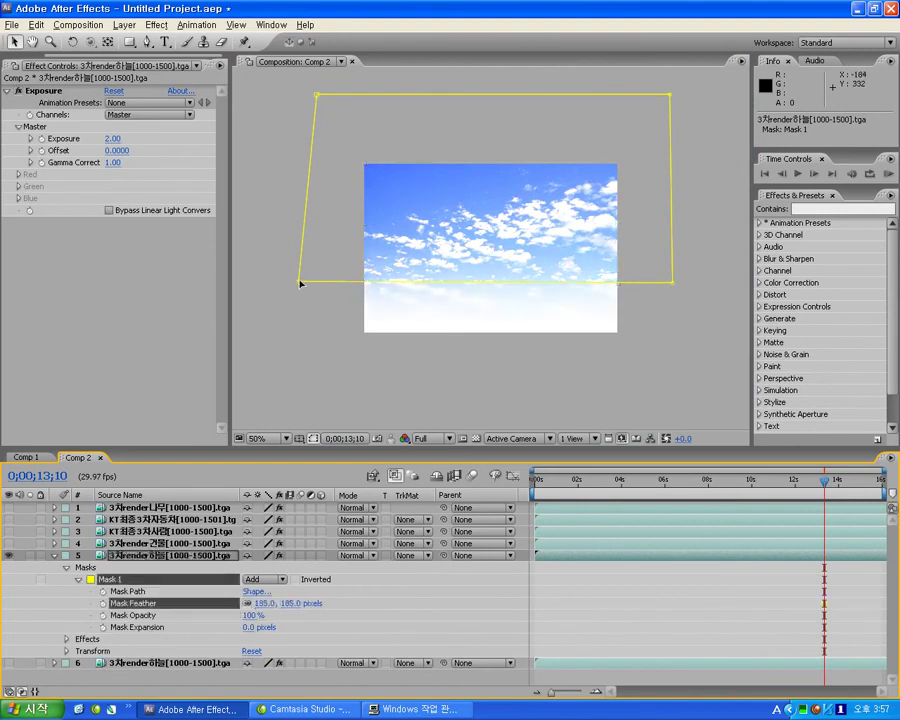
pyautogui.moveTo(300, 283); pyautogui.dragTo(298, 246)
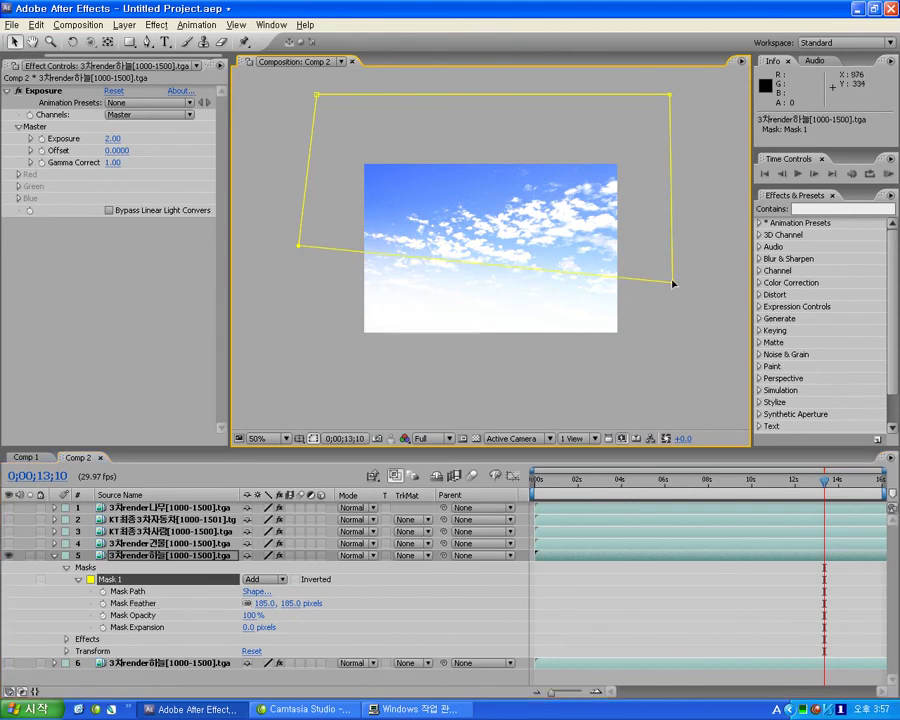
pyautogui.moveTo(672, 283); pyautogui.dragTo(673, 239)
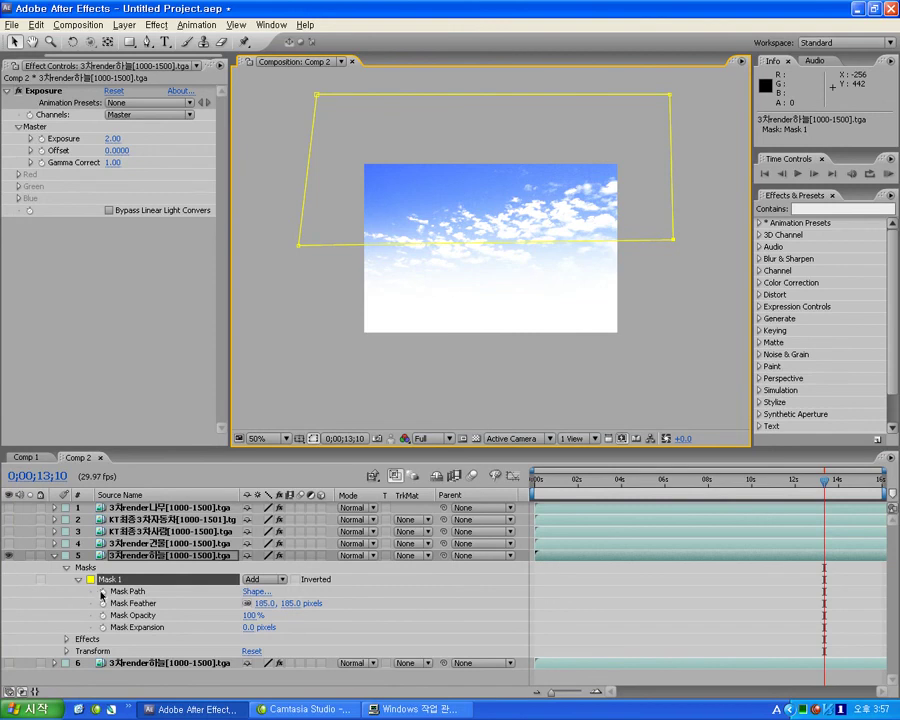
# - Show the duplicate sky layer and raise its Exposure to 4.20
pyautogui.click(9, 663)
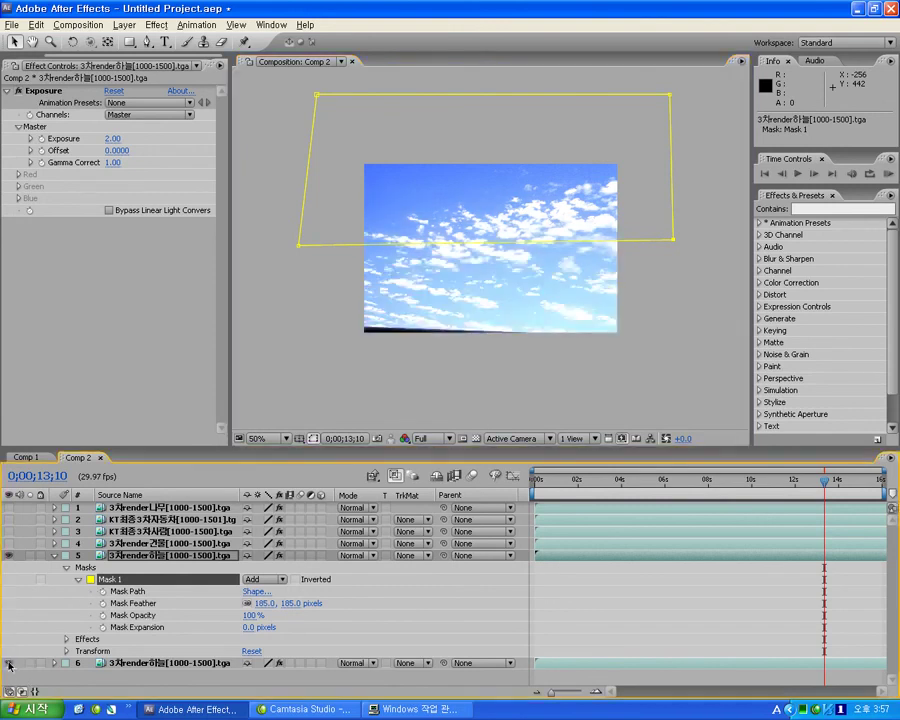
pyautogui.rightClick(136, 664)
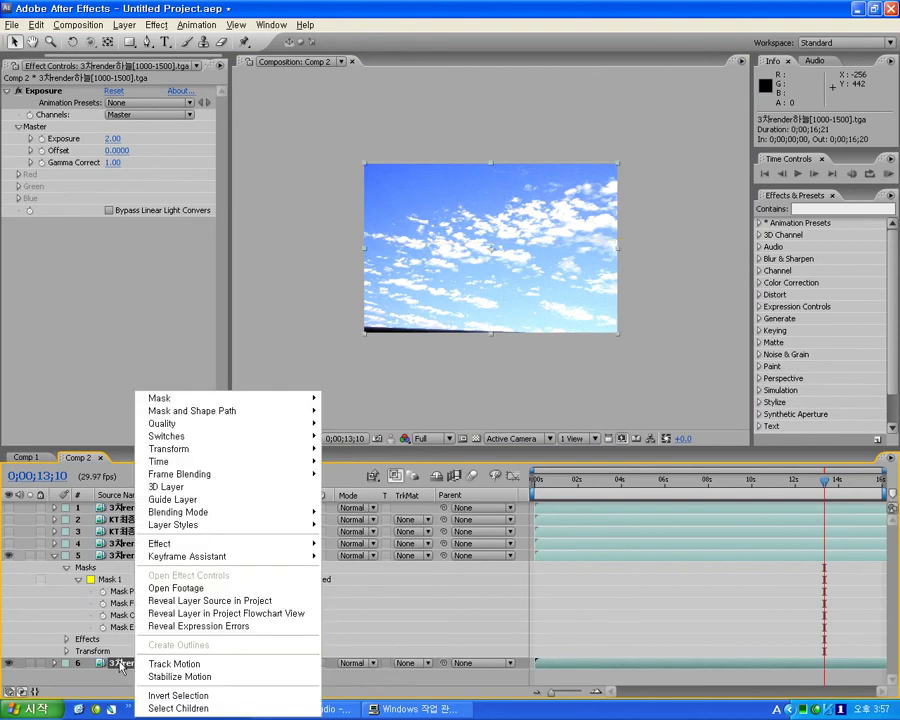
pyautogui.click(368, 320)
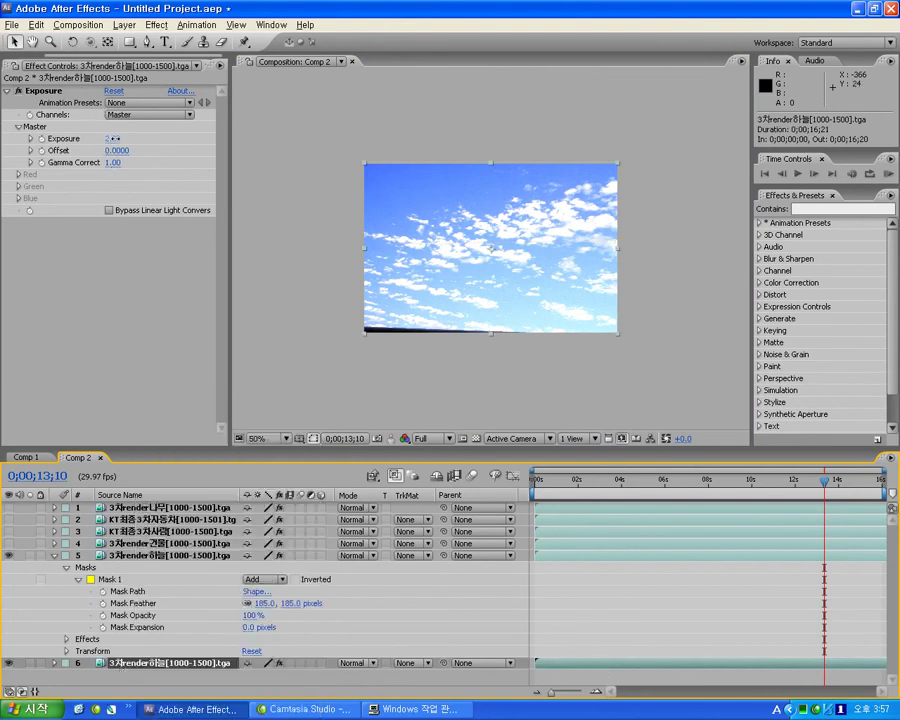
pyautogui.moveTo(112, 139); pyautogui.dragTo(127, 139)
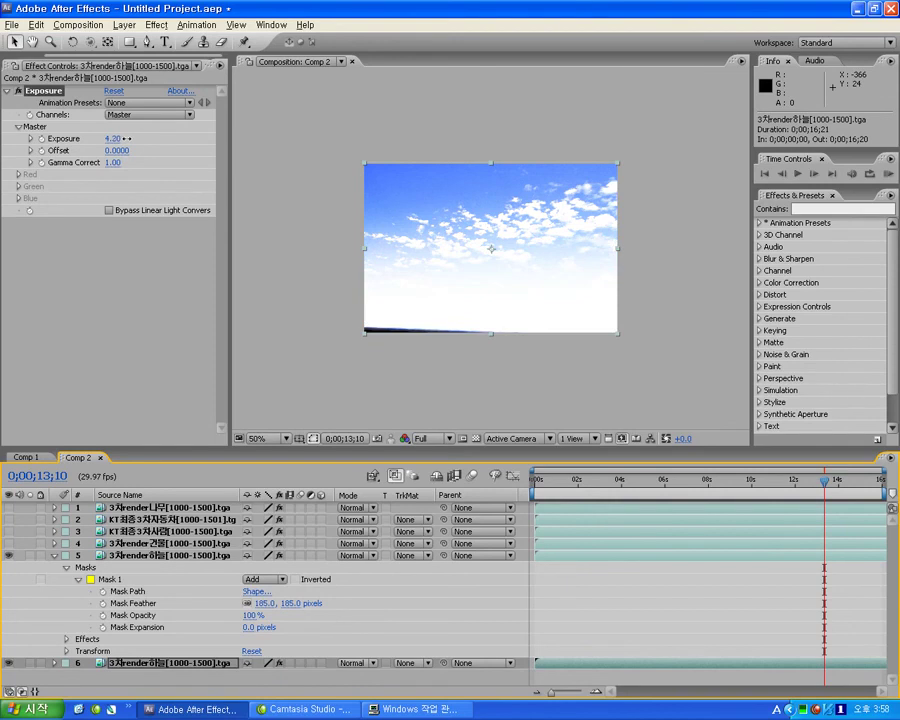
# - Turn the other layers back on and return to Comp 1 at 0;00;23;00
pyautogui.click(8, 555)
pyautogui.click(8, 555)
pyautogui.moveTo(8, 507); pyautogui.dragTo(8, 543)
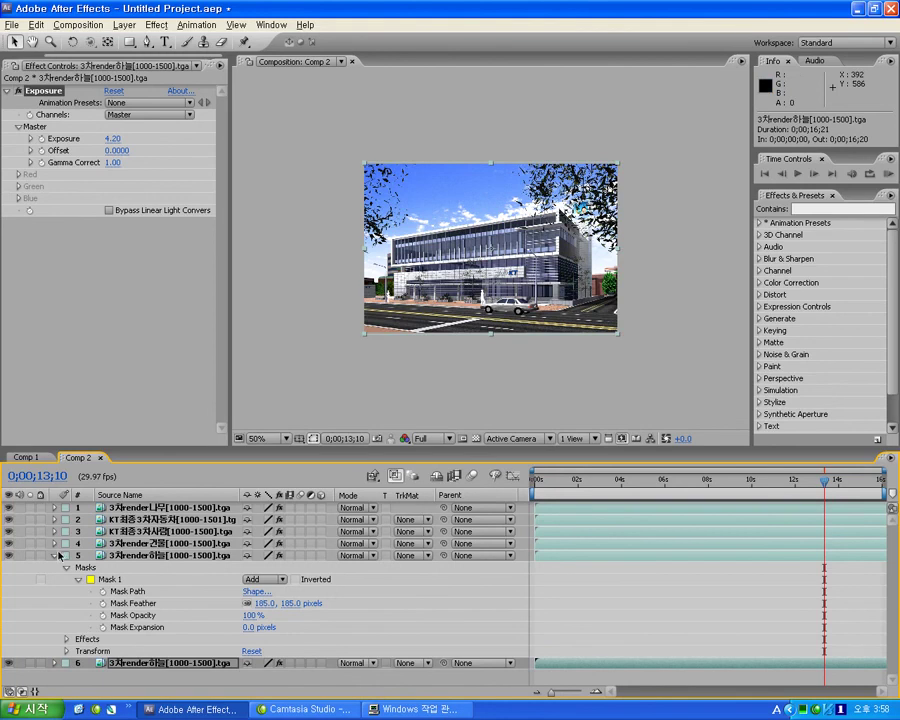
pyautogui.click(54, 555)
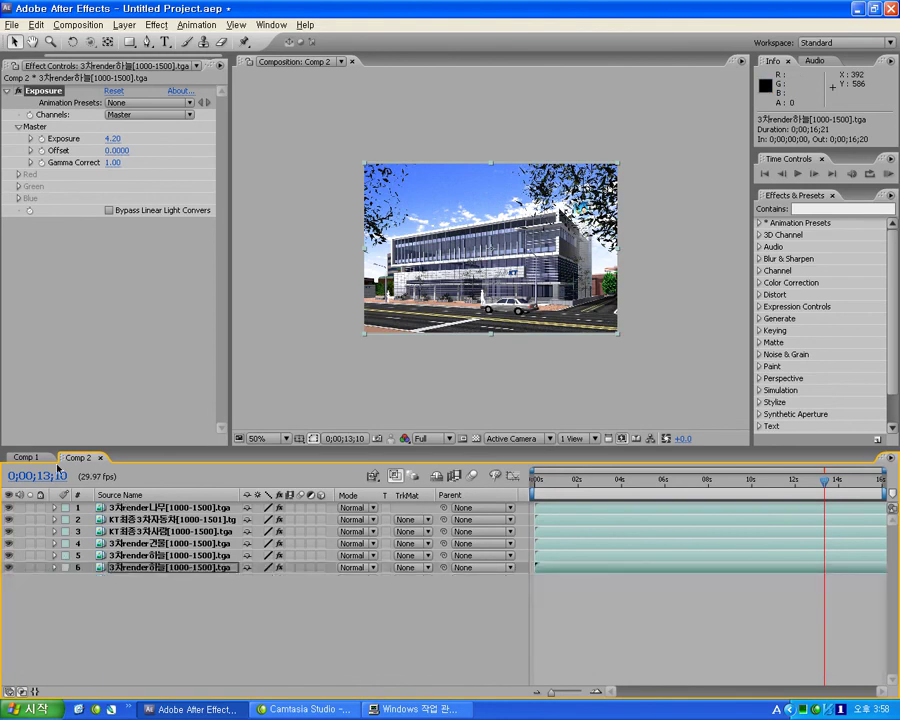
pyautogui.click(26, 457)
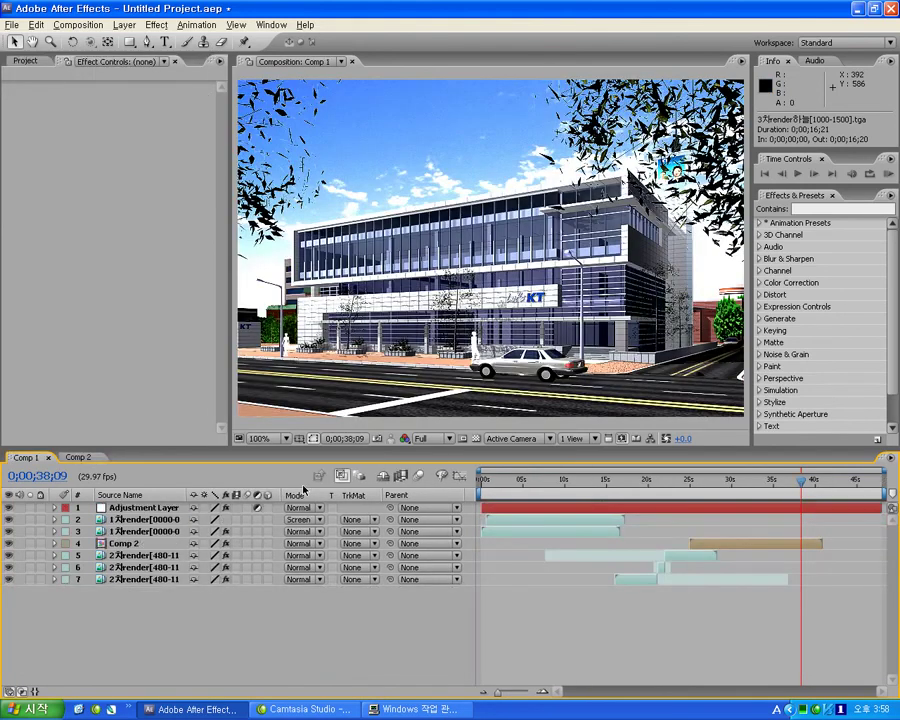
pyautogui.click(673, 490)
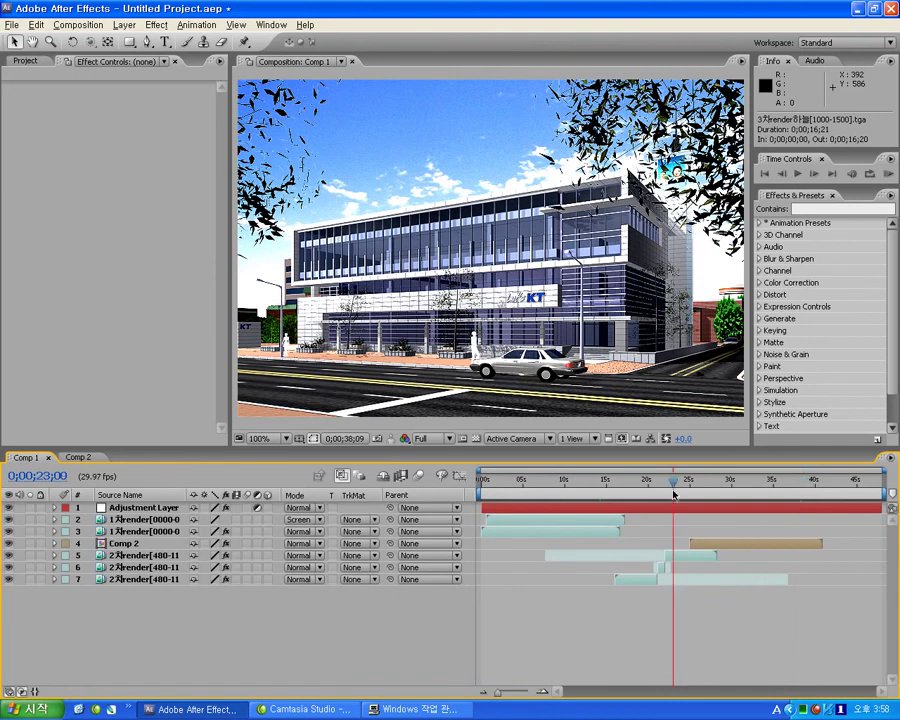